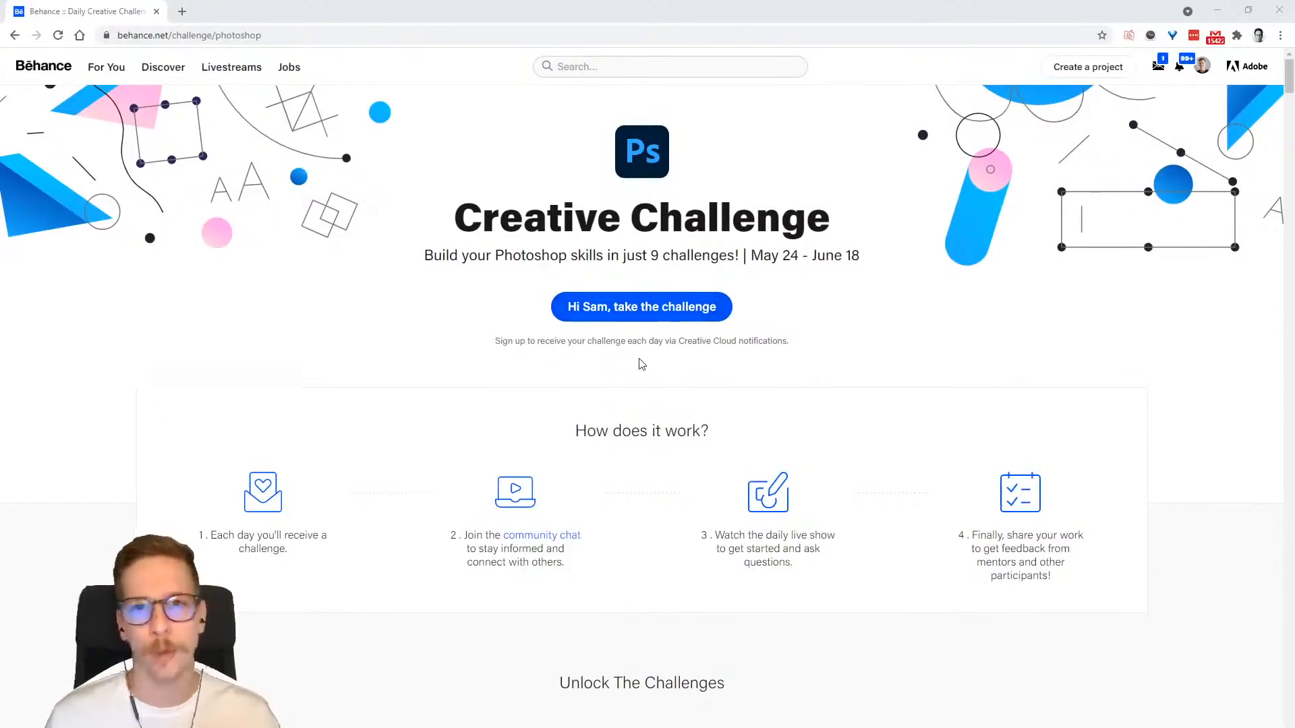
Look through the daily challenges on the Photoshop Creative Challenge page, down to the Sci-Fi Portrait challenge.
scroll(641, 364, "down", 9)
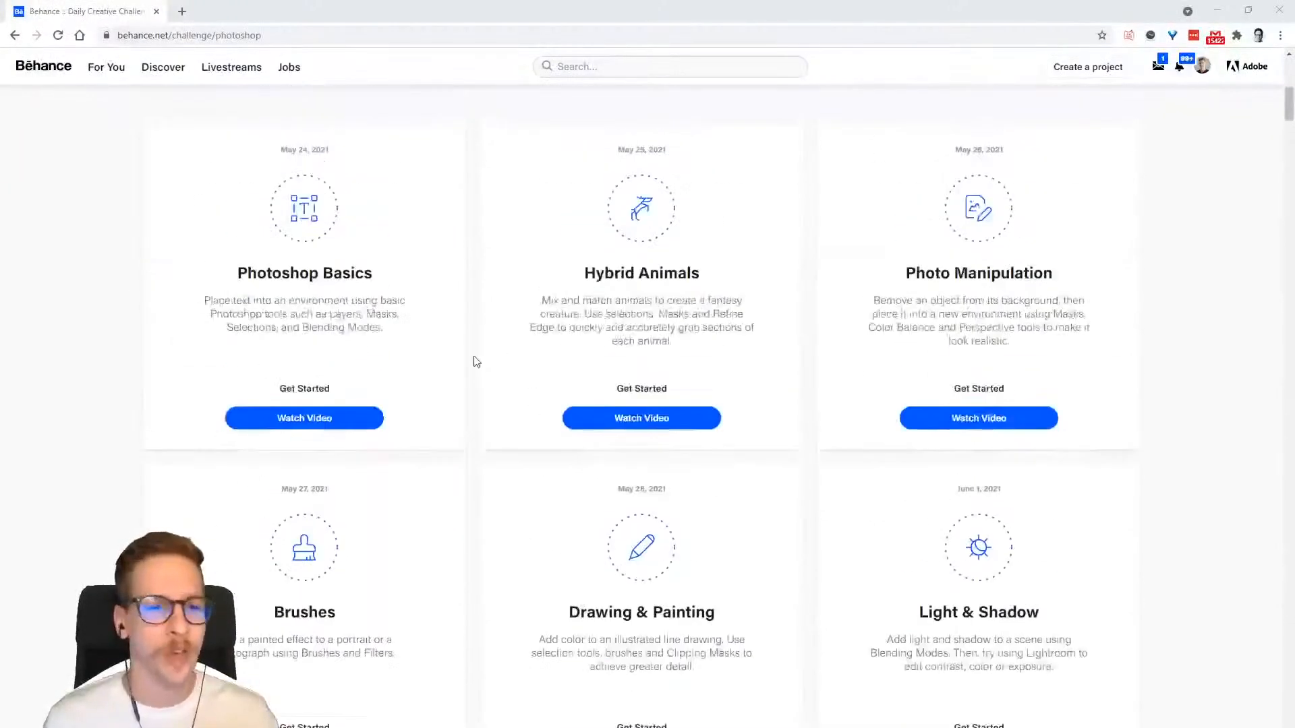
scroll(474, 362, "down", 1)
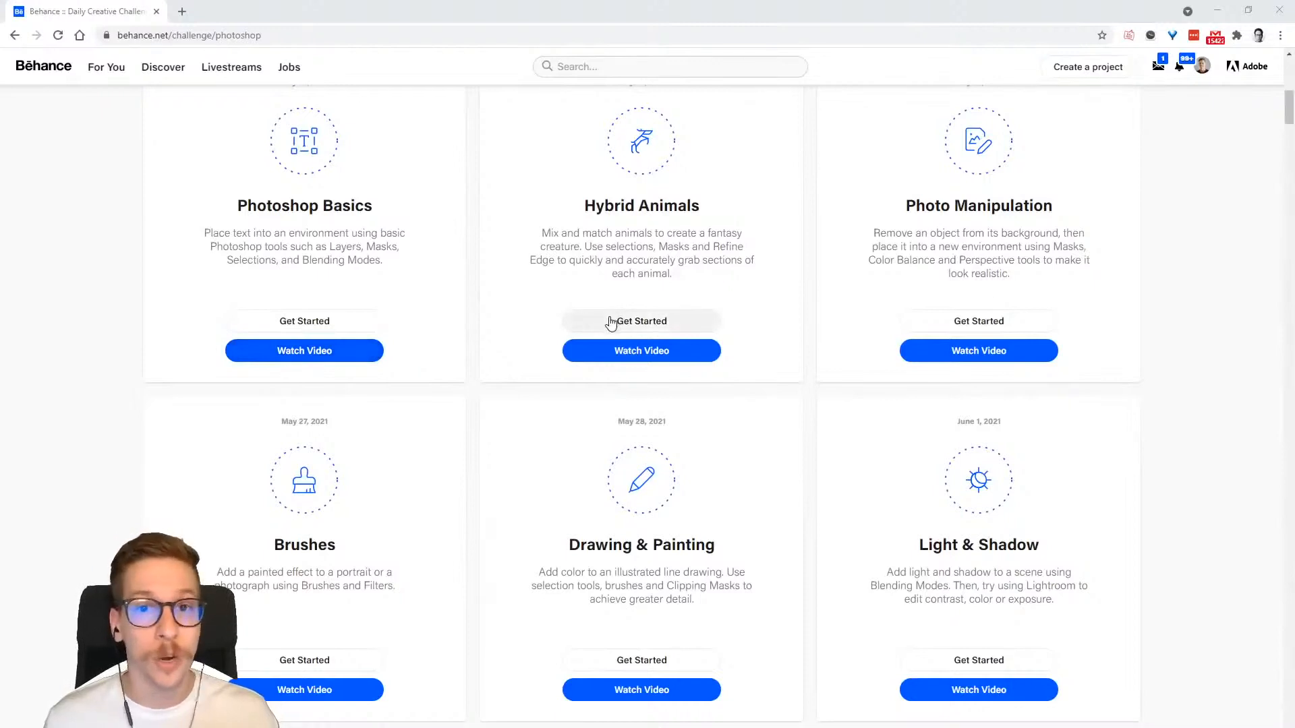
scroll(596, 313, "down", 8)
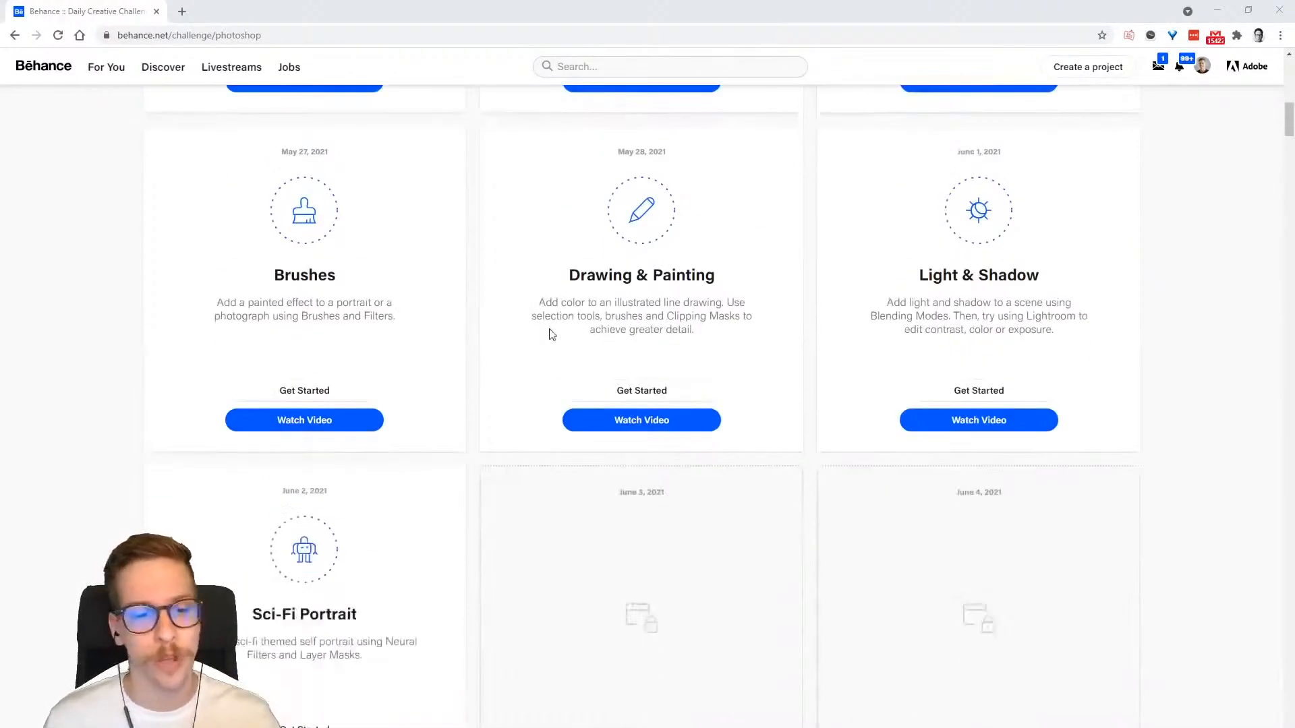
left_click_drag(250, 345, 416, 373)
left_click(403, 353)
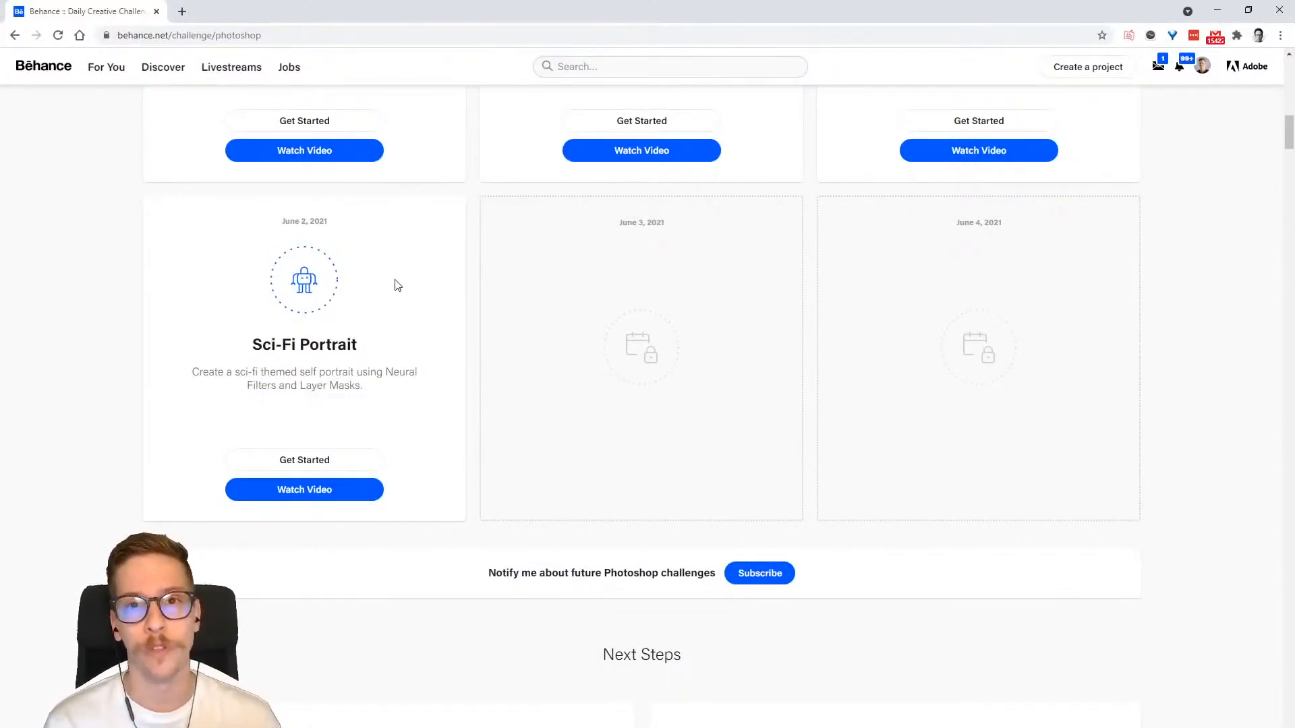
scroll(544, 353, "up", 12)
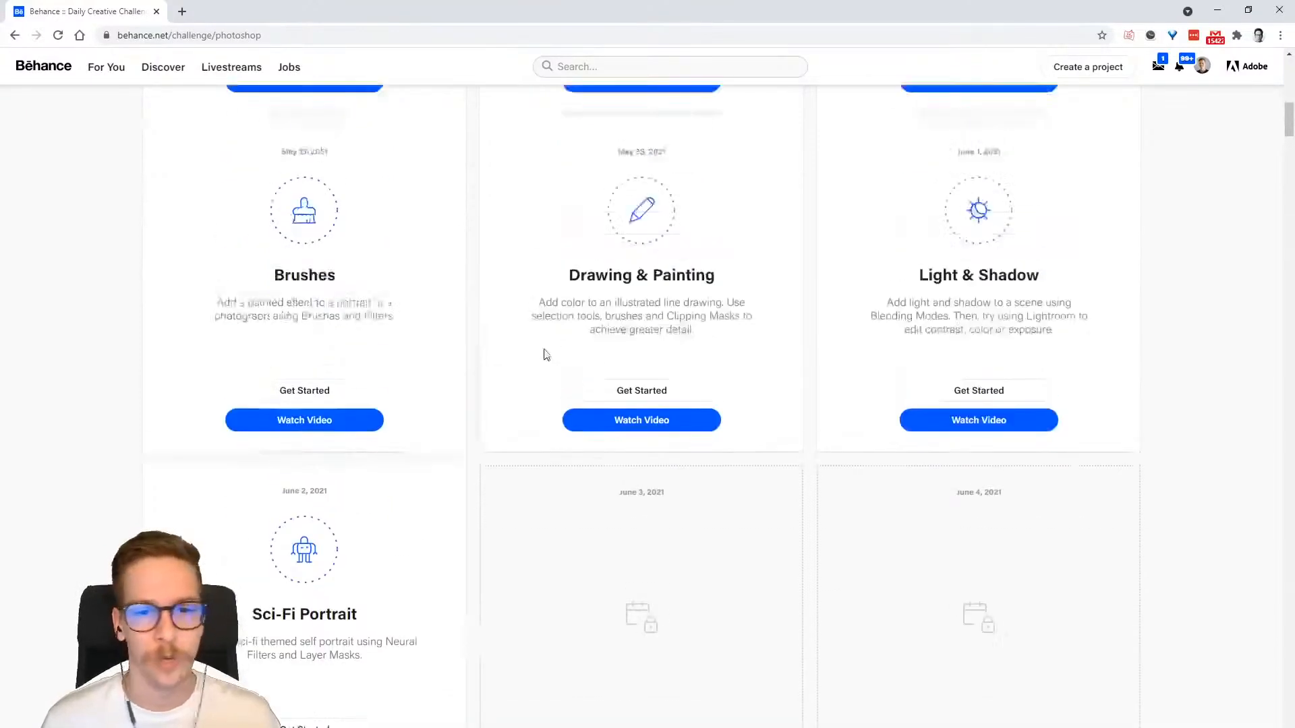
scroll(546, 354, "up", 6)
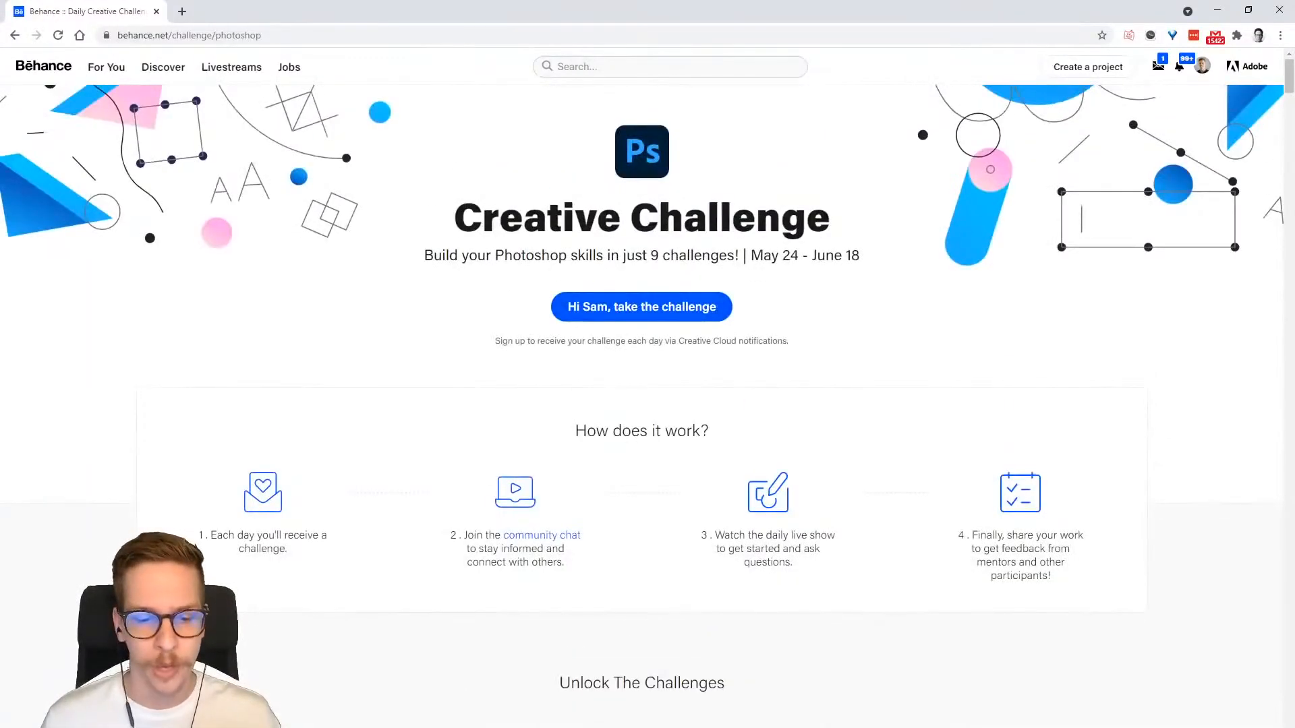
Switch to Discord and browse the submissions and mentor feedback in the Adobe Photoshop server's challenge channel.
key("alt+Tab")
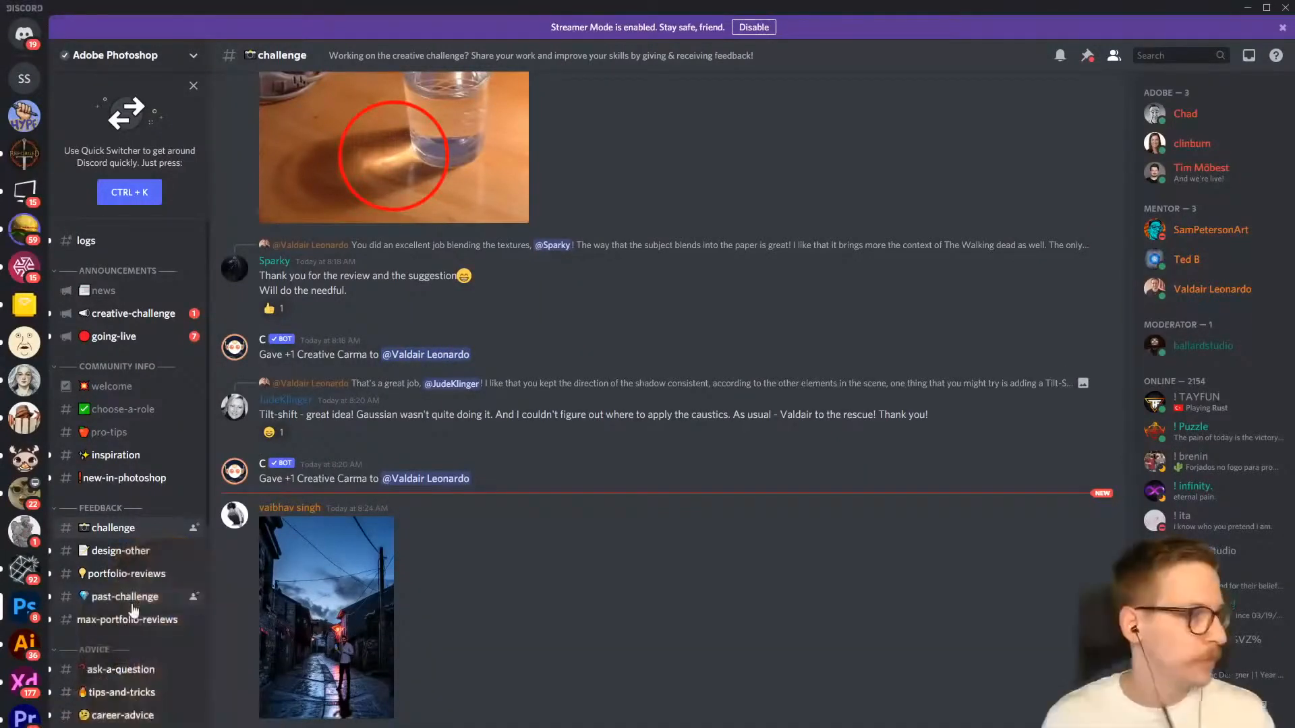
scroll(111, 654, "down", 1)
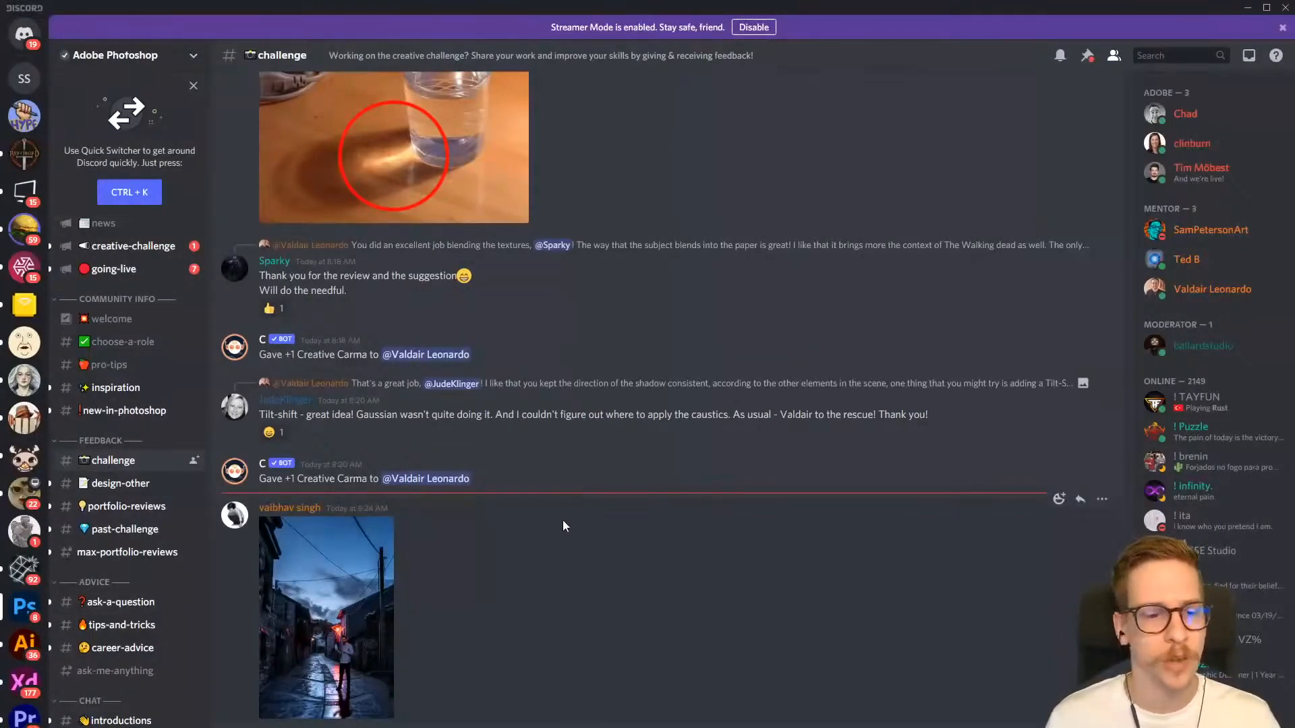
scroll(564, 525, "up", 10)
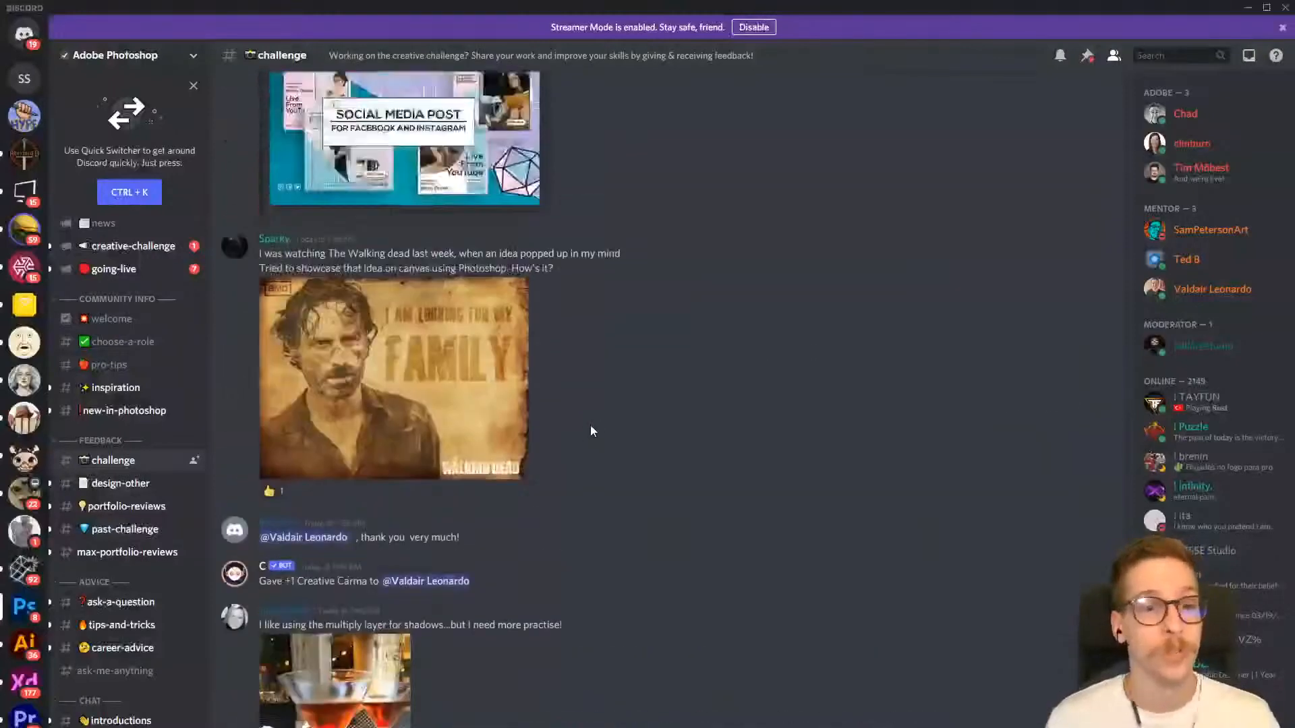
scroll(591, 431, "up", 15)
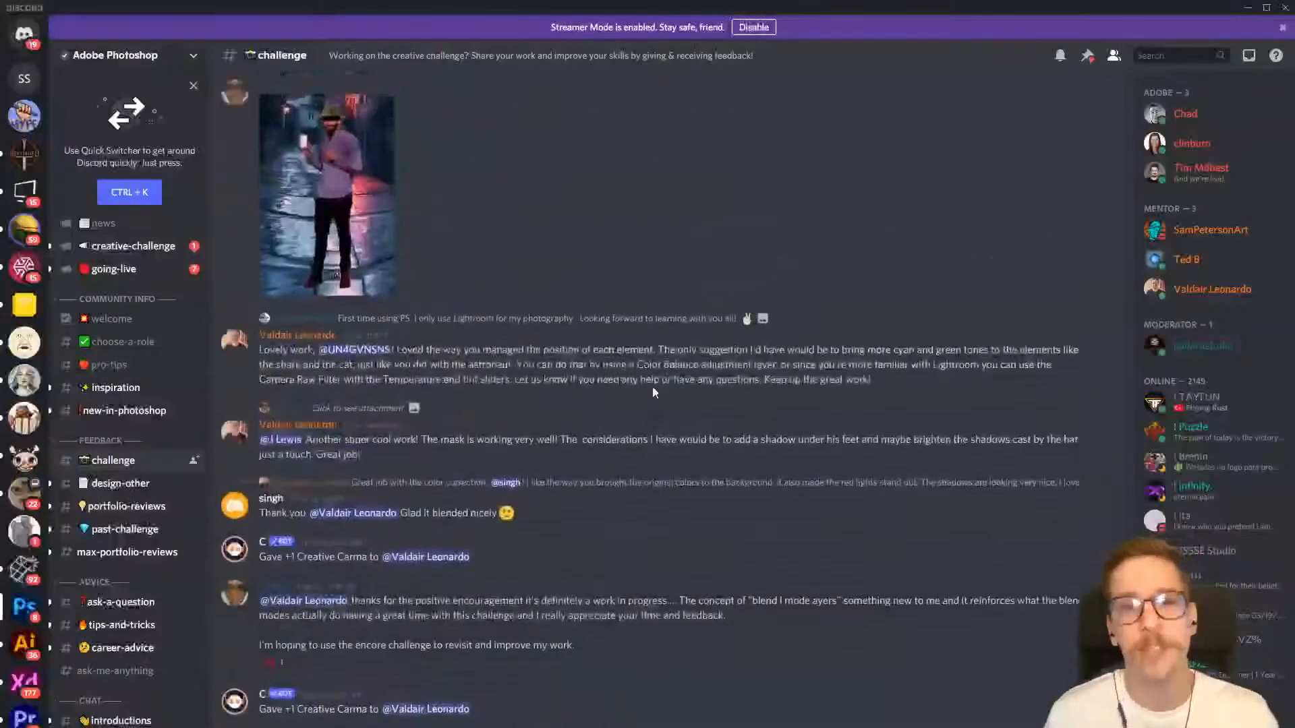
scroll(653, 392, "up", 15)
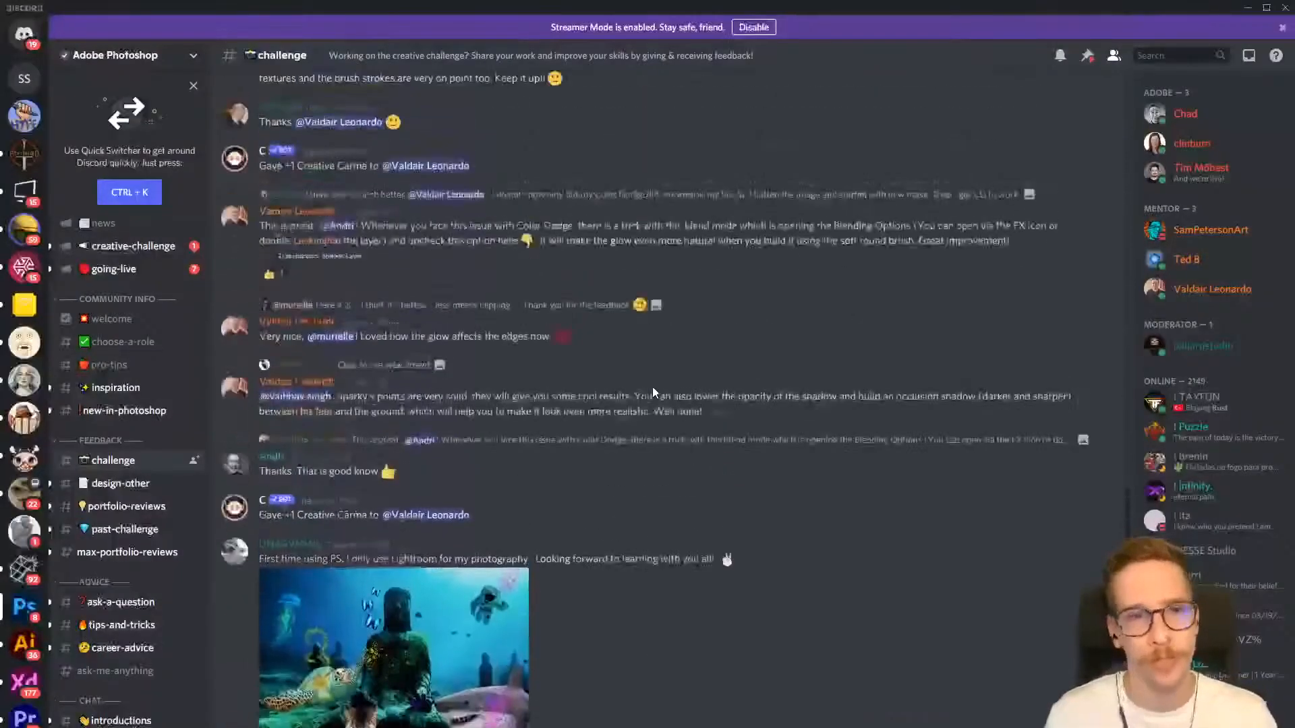
scroll(653, 391, "up", 15)
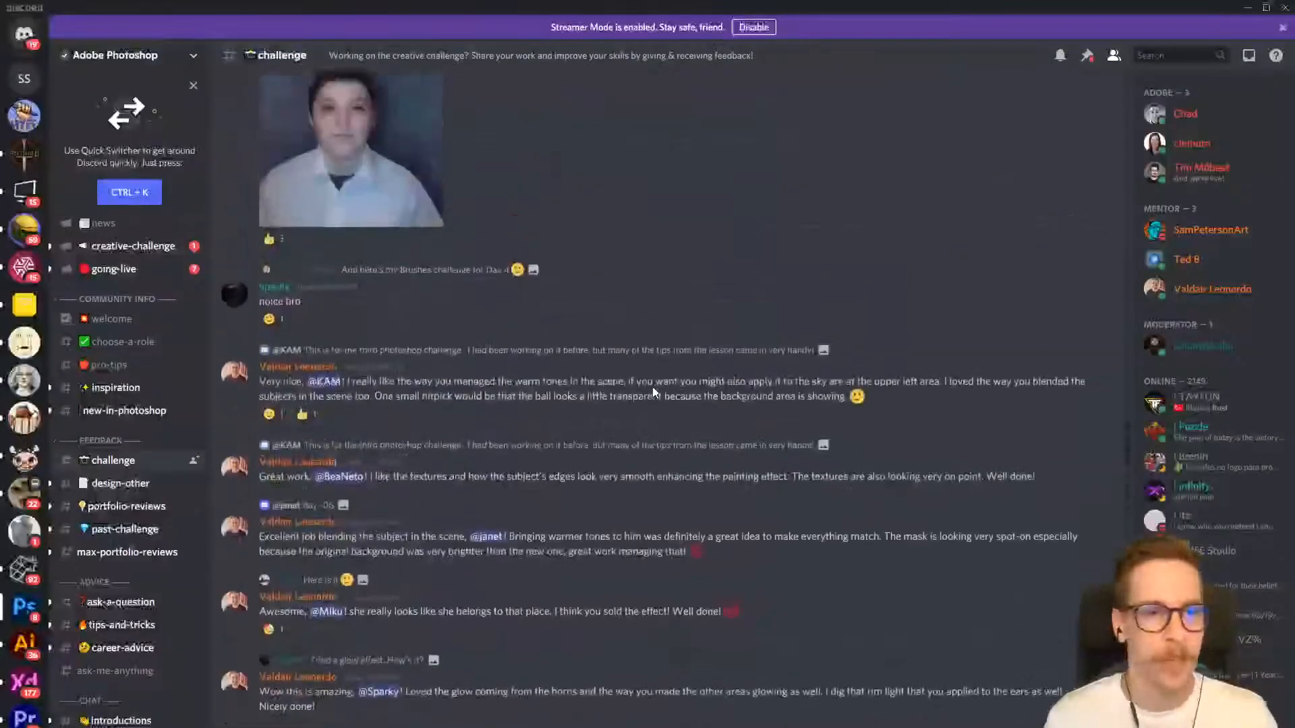
scroll(653, 392, "up", 2)
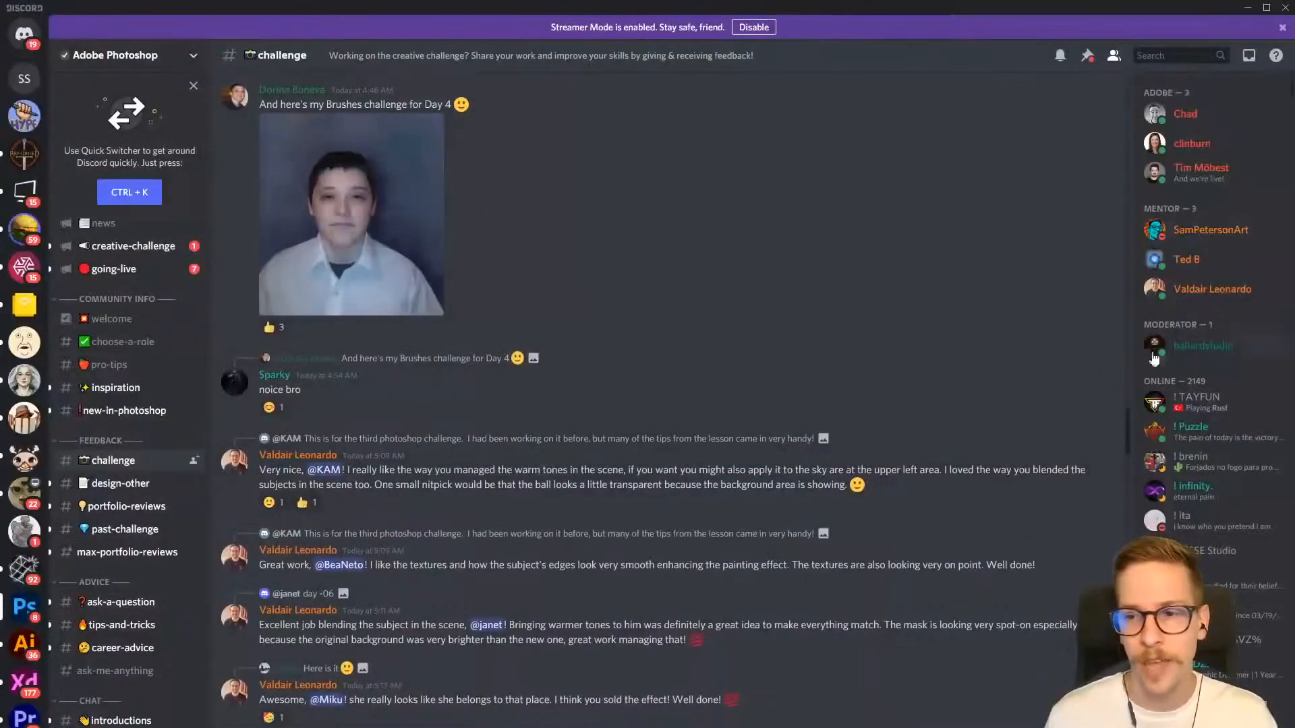
scroll(443, 487, "up", 12)
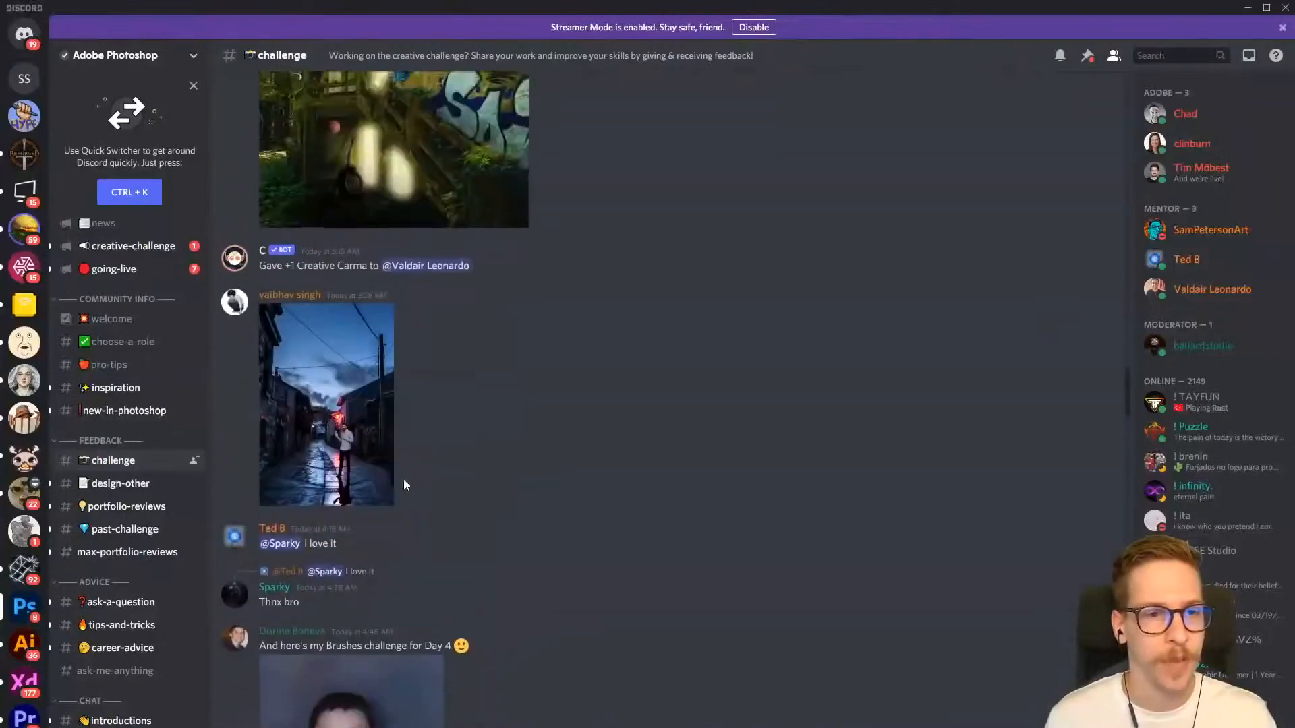
scroll(499, 399, "up", 20)
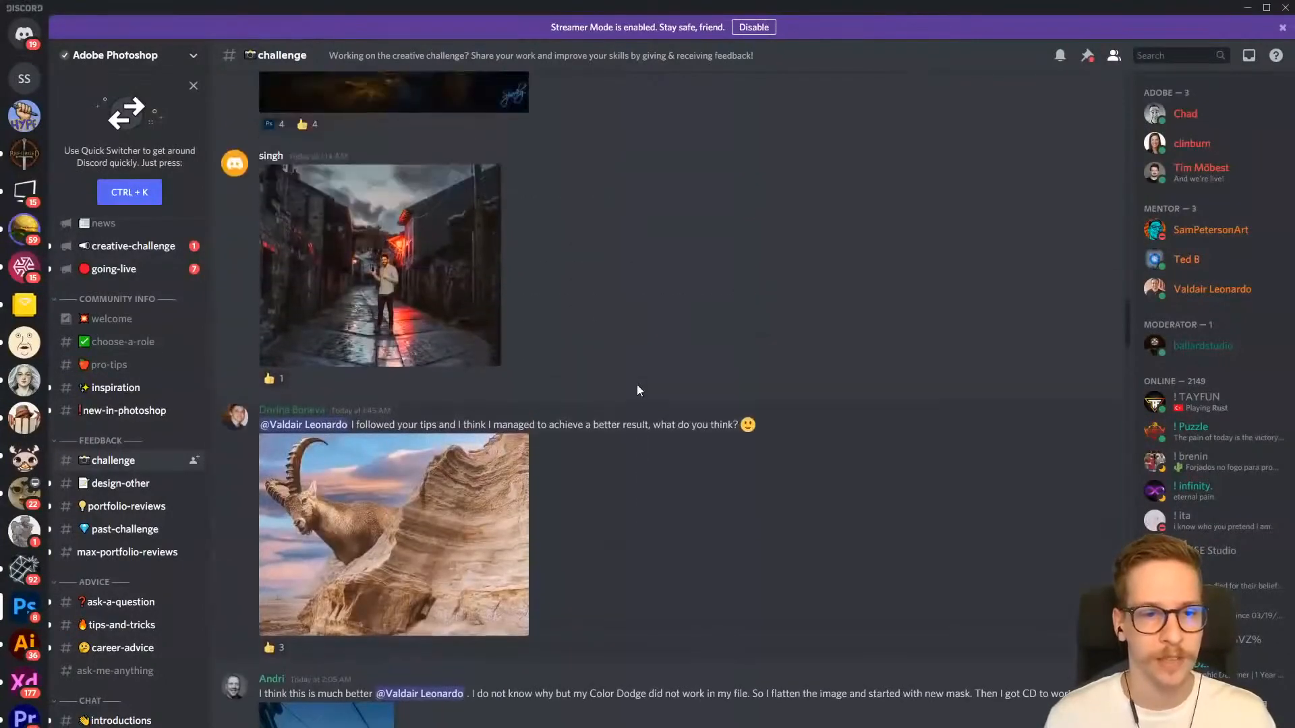
scroll(637, 390, "up", 10)
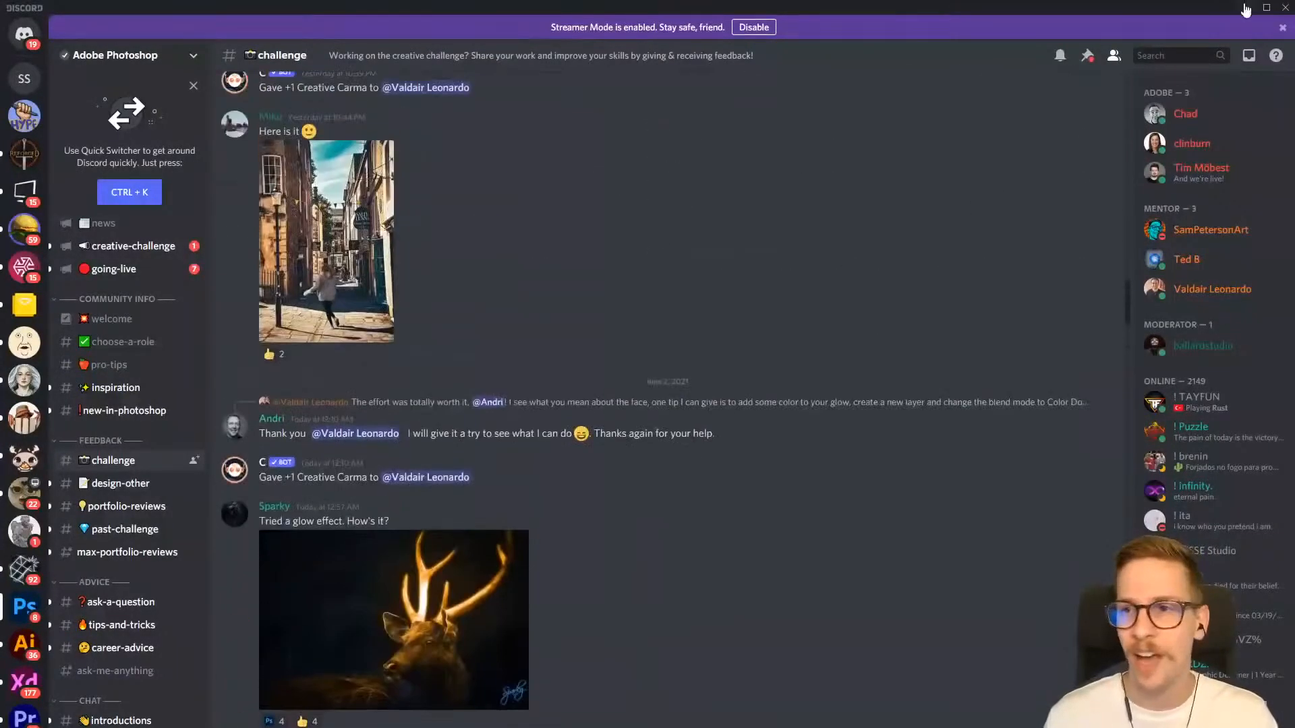
Leave Discord and switch to the Challenge 7 Sci-Fi Portrait.psd document in Photoshop.
left_click(1246, 8)
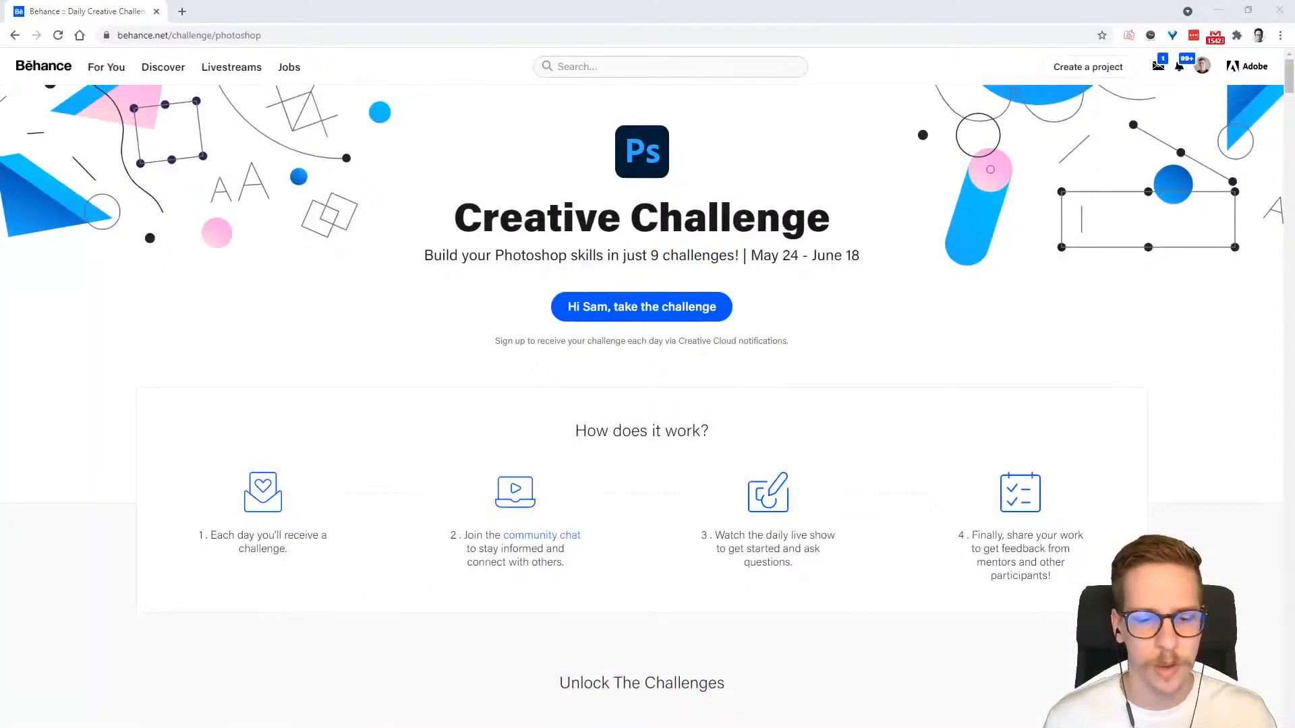
mouse_move(547, 727)
left_click(484, 715)
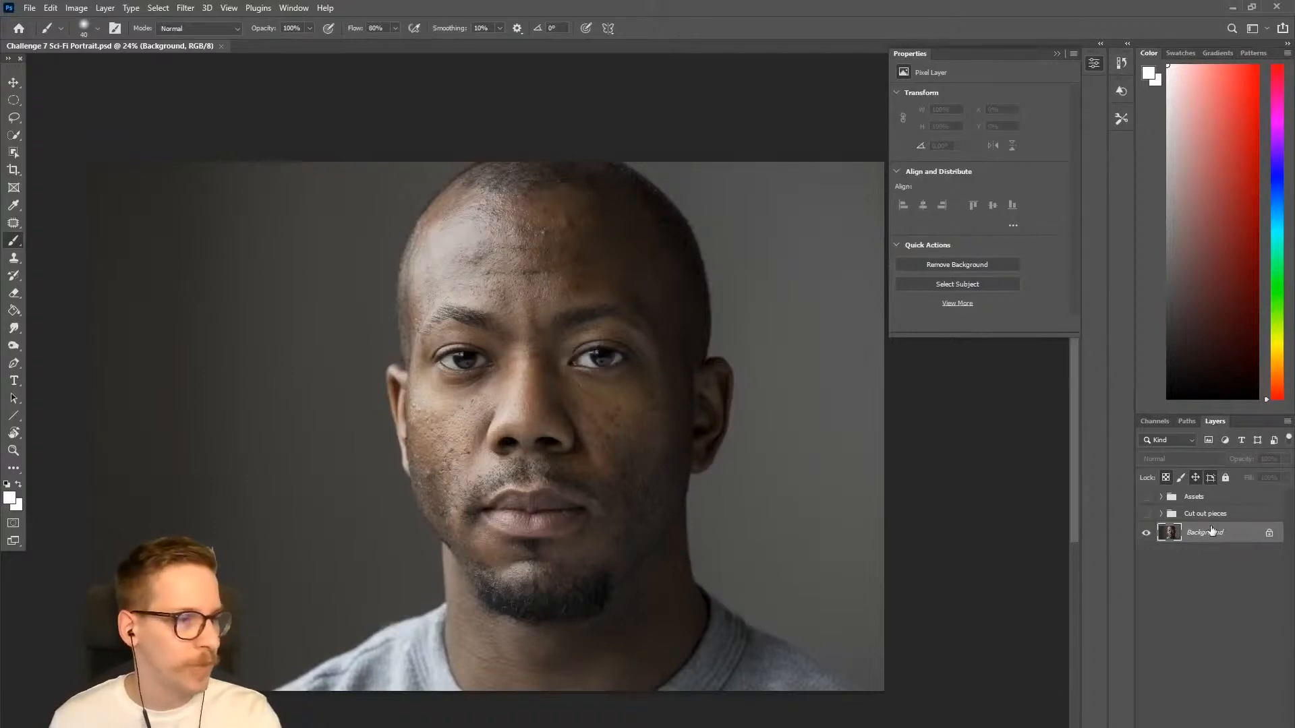
Duplicate the Background layer and make an automatic Select Subject selection of the man on the copy.
key("ctrl+j")
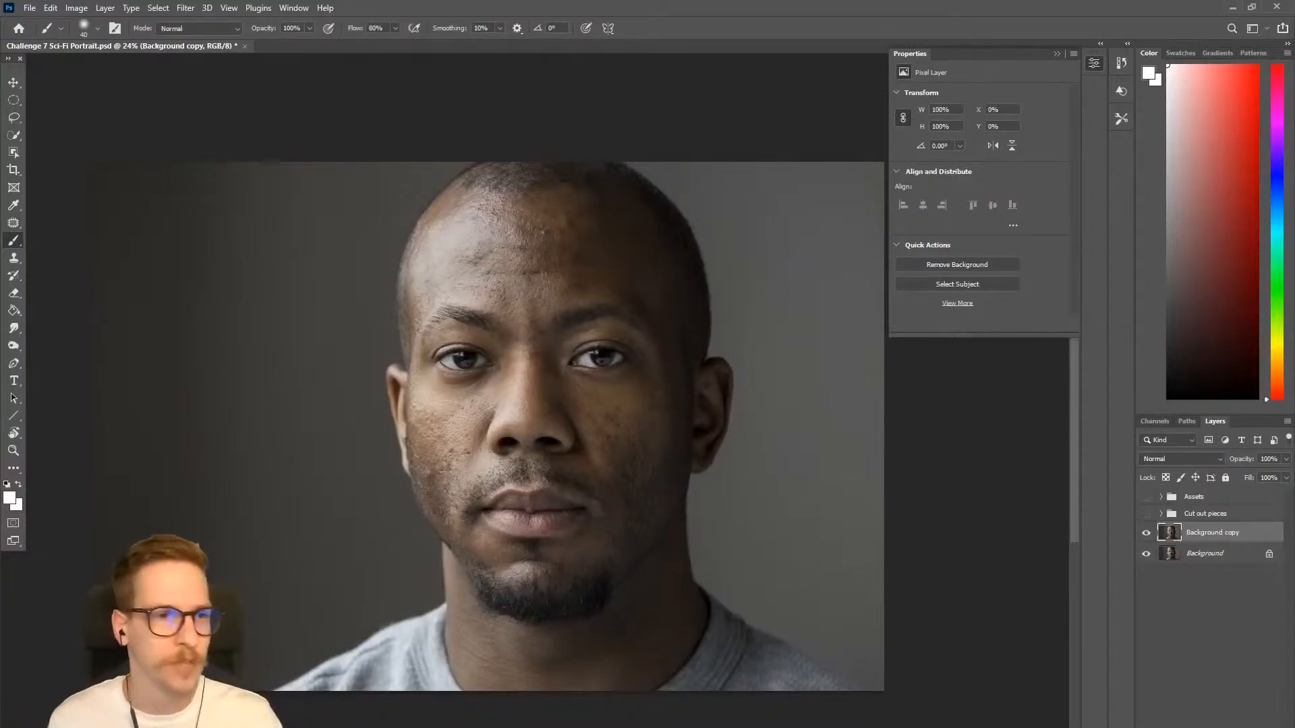
left_click(19, 136)
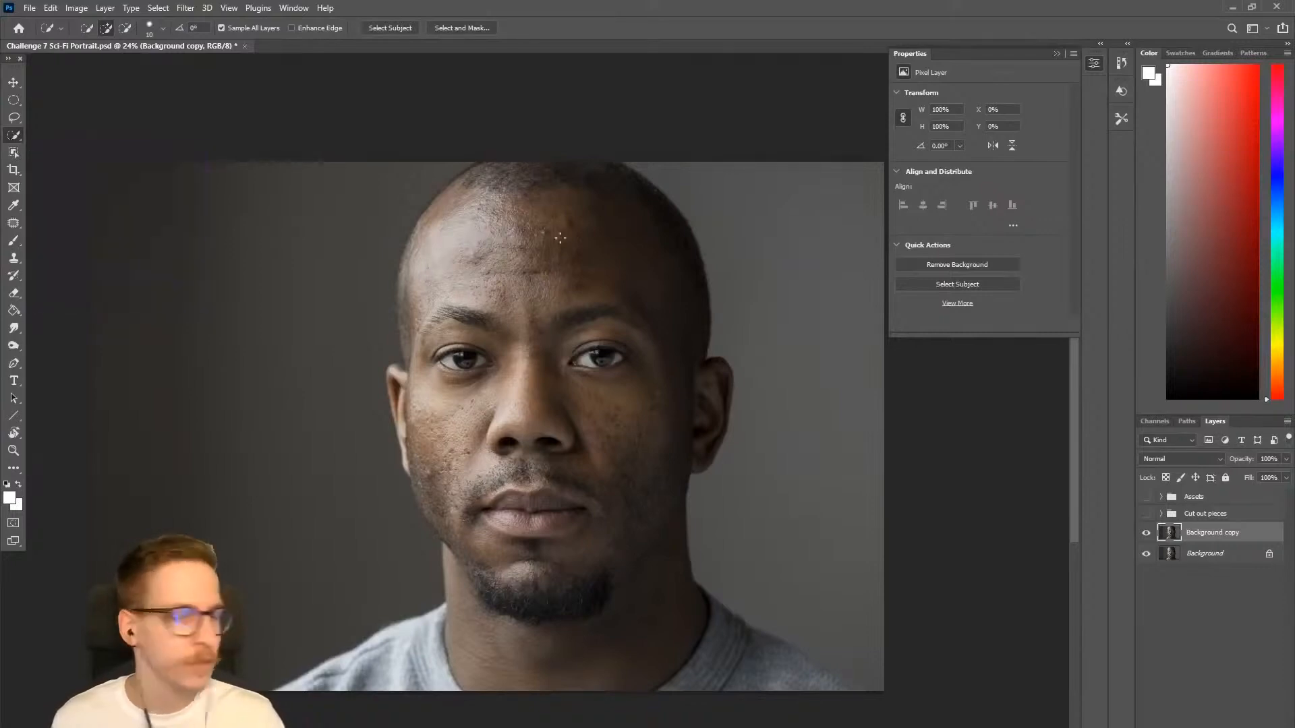
left_click(391, 31)
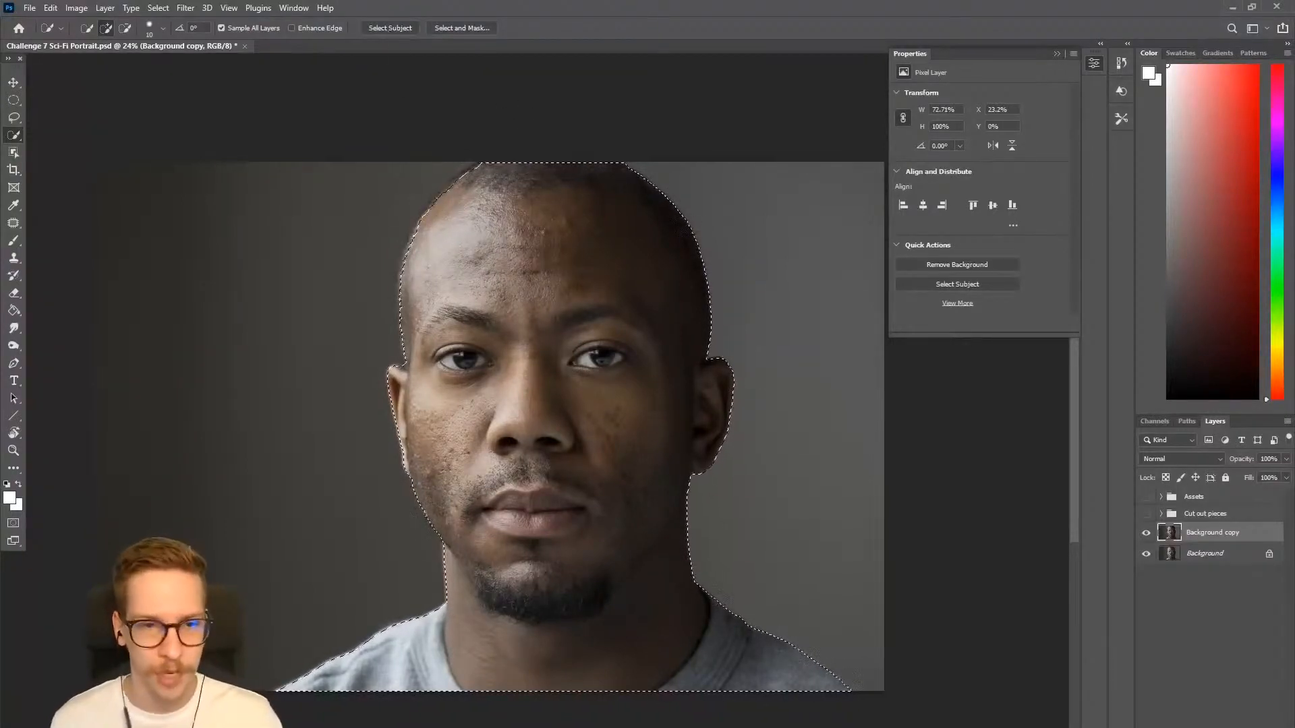
Clean up the selection along the left side of the head with Quick Selection, adding missed hairline and subtracting stray background.
left_click_drag(454, 350, 522, 498)
mouse_move(446, 422)
left_mouse_down()
mouse_move(474, 389)
mouse_move(434, 391)
left_mouse_up()
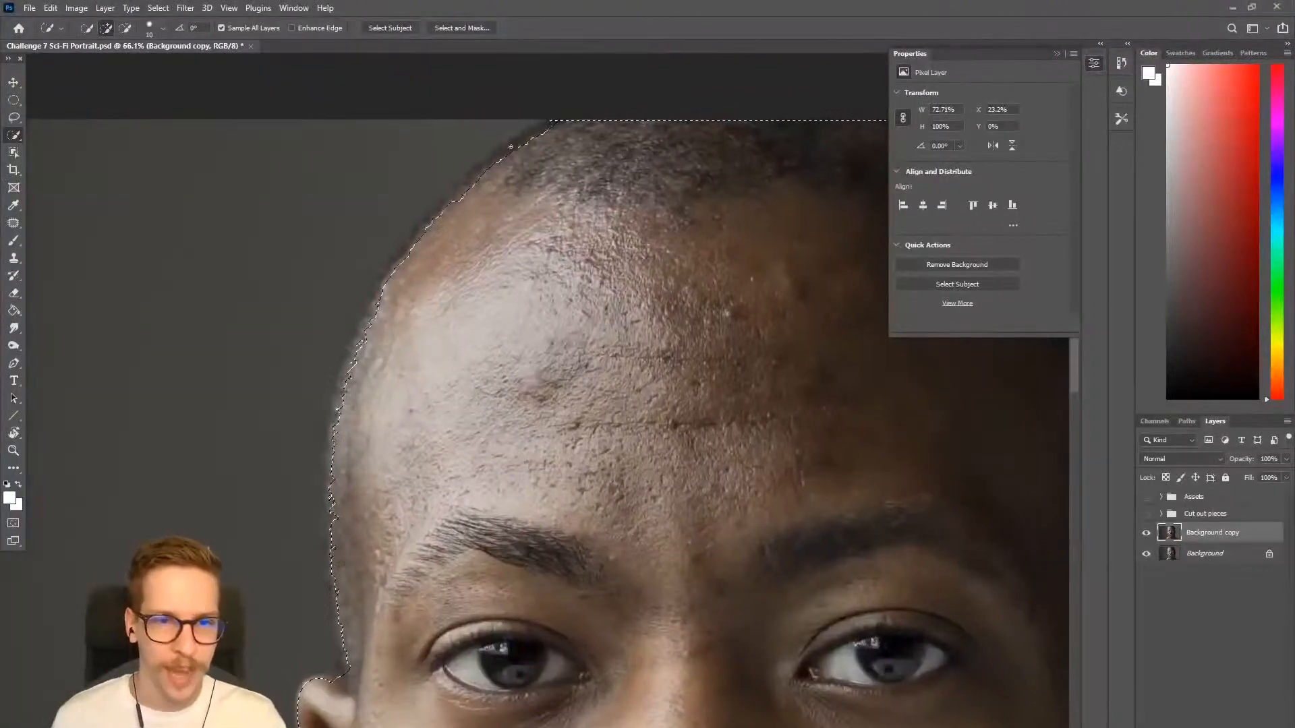
left_click_drag(537, 130, 517, 143)
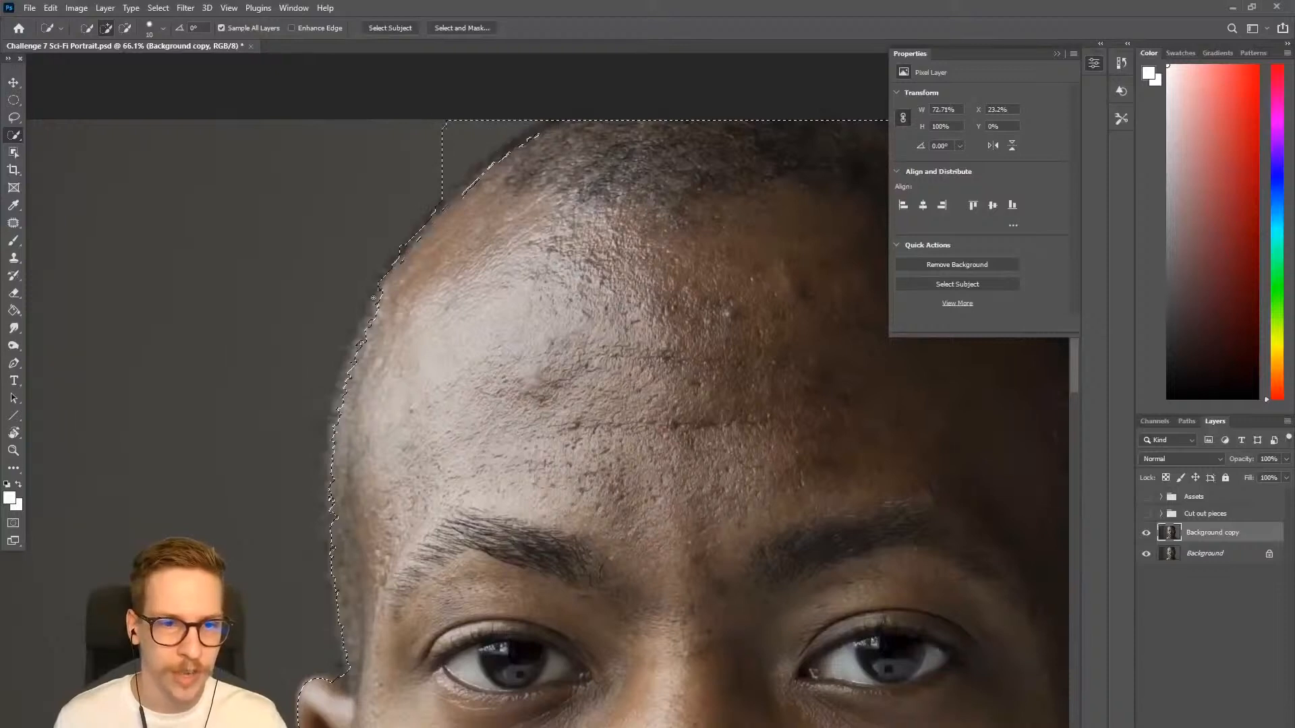
mouse_move(373, 297)
left_mouse_down()
mouse_move(347, 365)
mouse_move(324, 537)
mouse_move(336, 632)
mouse_move(304, 662)
mouse_move(315, 630)
mouse_move(307, 351)
left_mouse_up()
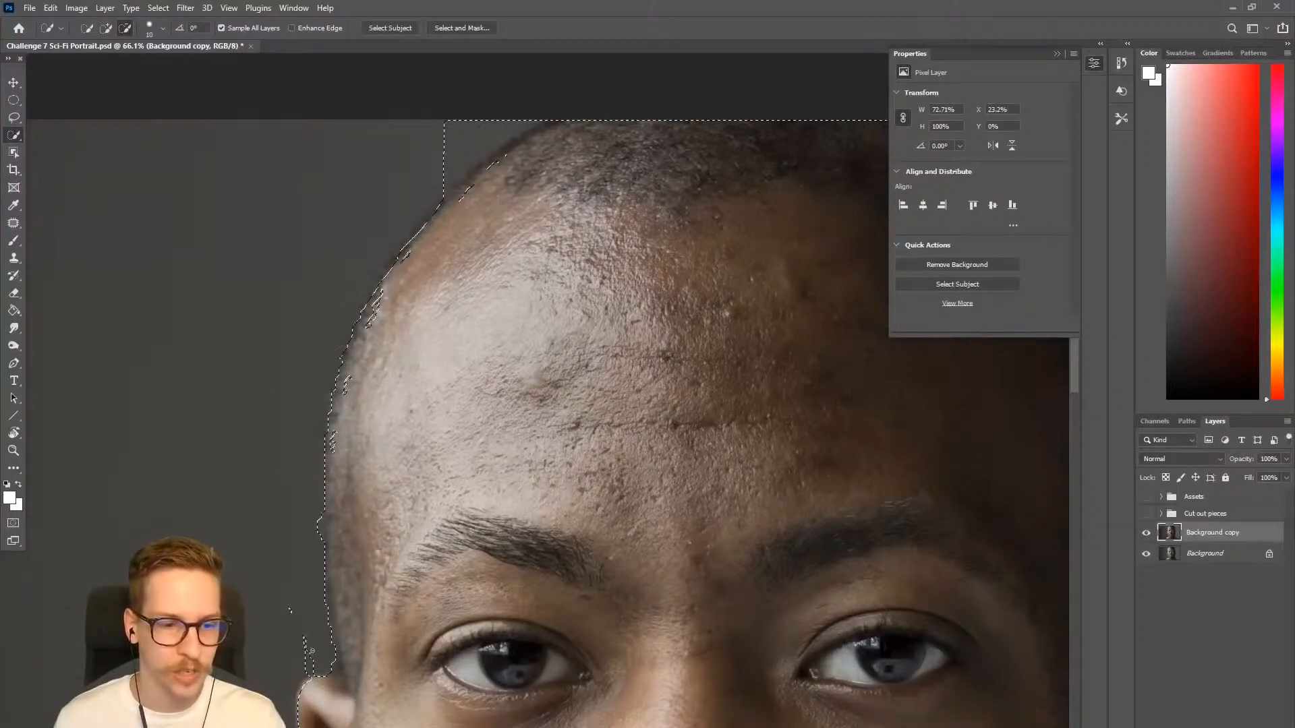
left_click_drag(312, 652, 298, 621, "alt")
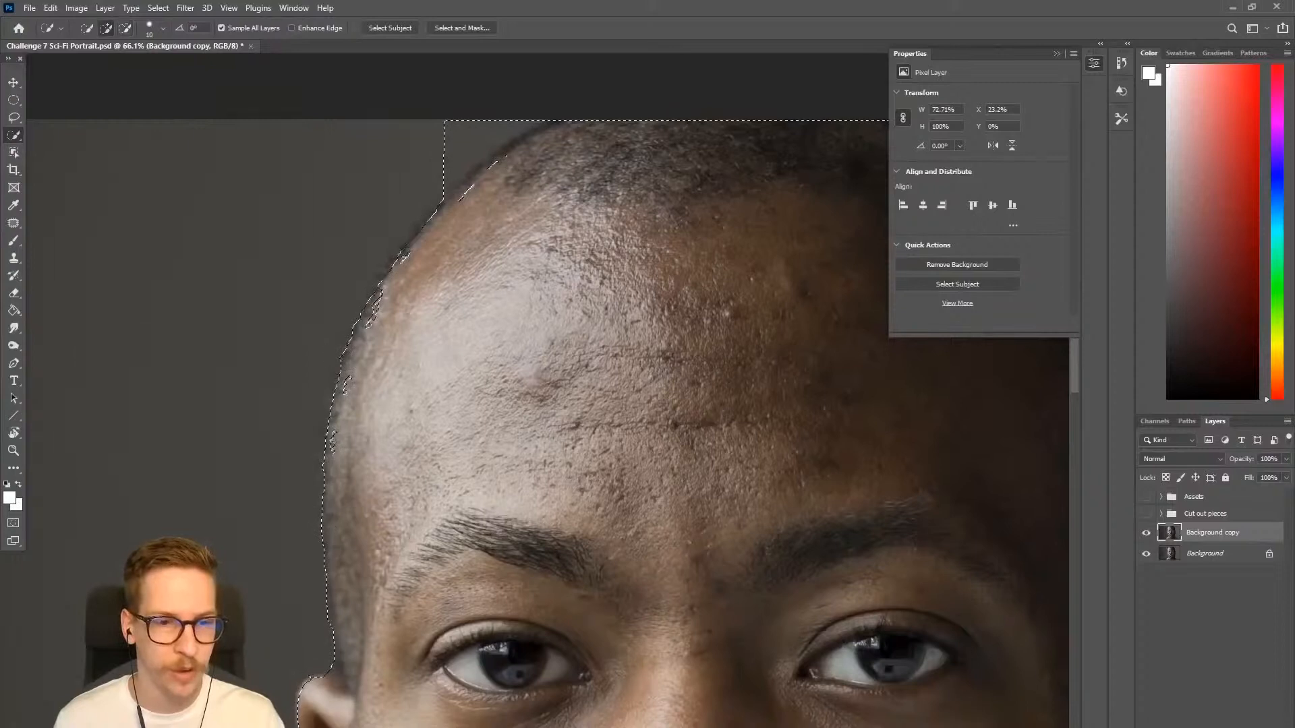
left_click_drag(398, 271, 375, 320)
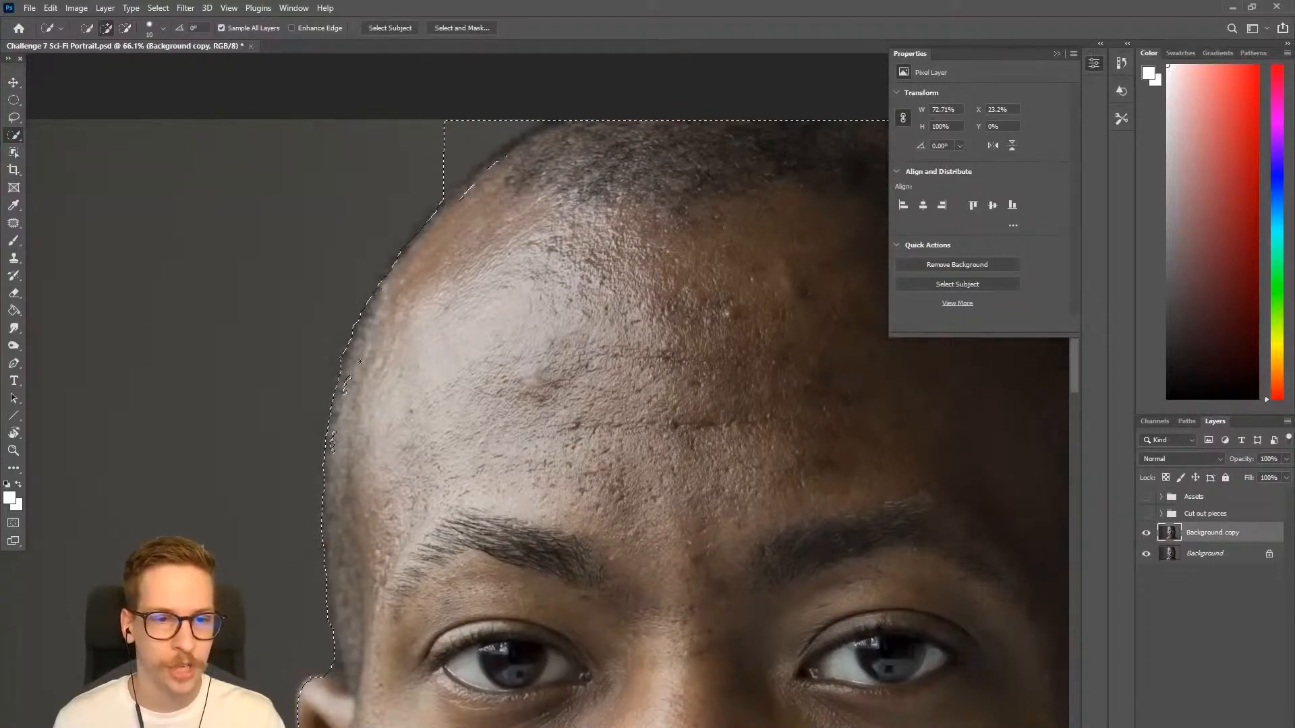
mouse_move(351, 388)
left_mouse_down("alt")
mouse_move(344, 425)
mouse_move(349, 395)
left_mouse_up("alt")
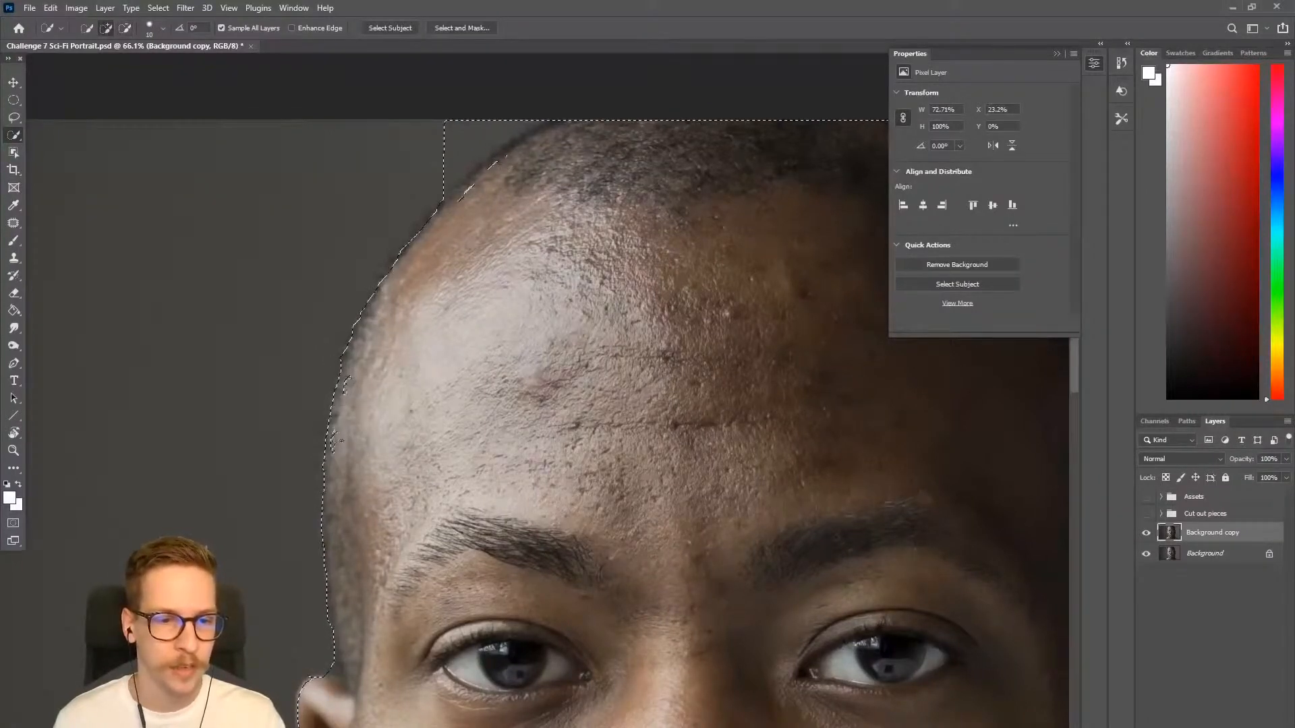
left_click_drag(492, 126, 434, 198, "alt")
Open the man's selection in the Select and Mask workspace.
scroll(434, 198, "down", 5)
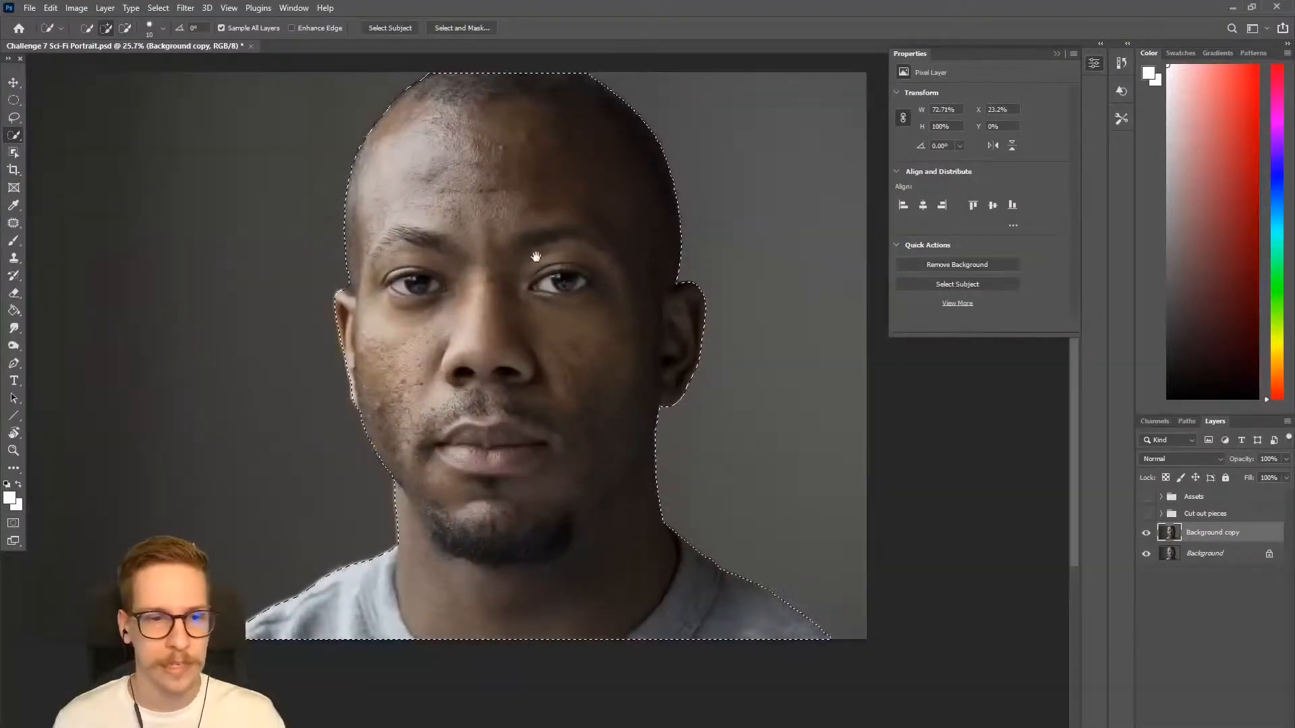
left_click_drag(538, 285, 544, 300)
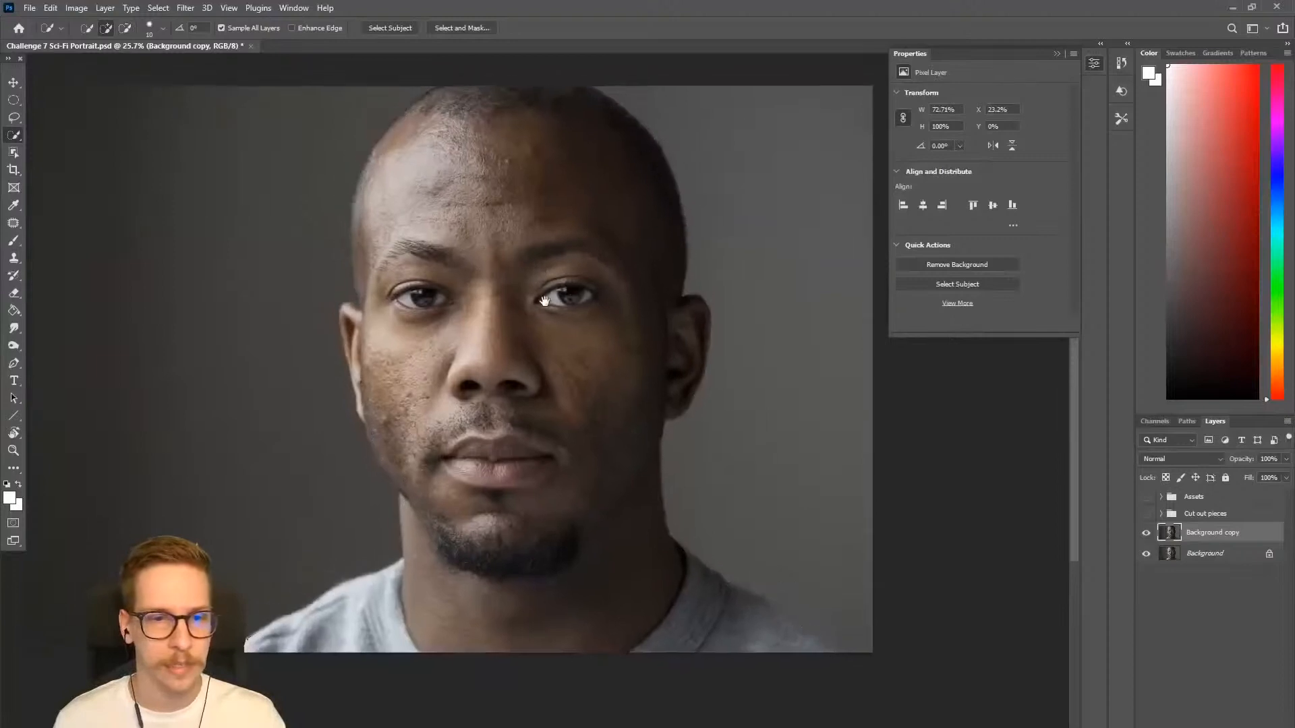
left_click(479, 27)
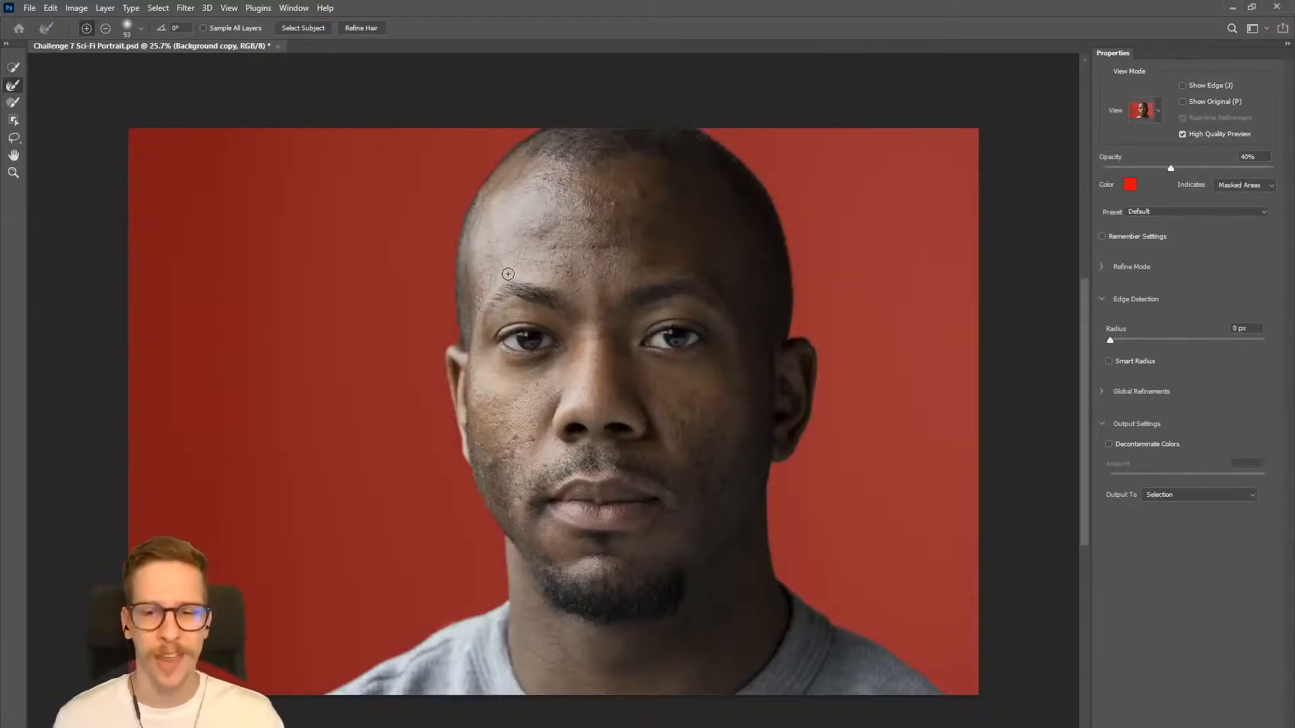
Refine the selection's hairline along the left side of the head, from crown to ear, with the Refine Edge Brush.
scroll(501, 189, "up", 3)
left_click_drag(605, 320, 572, 385)
scroll(427, 367, "up", 2)
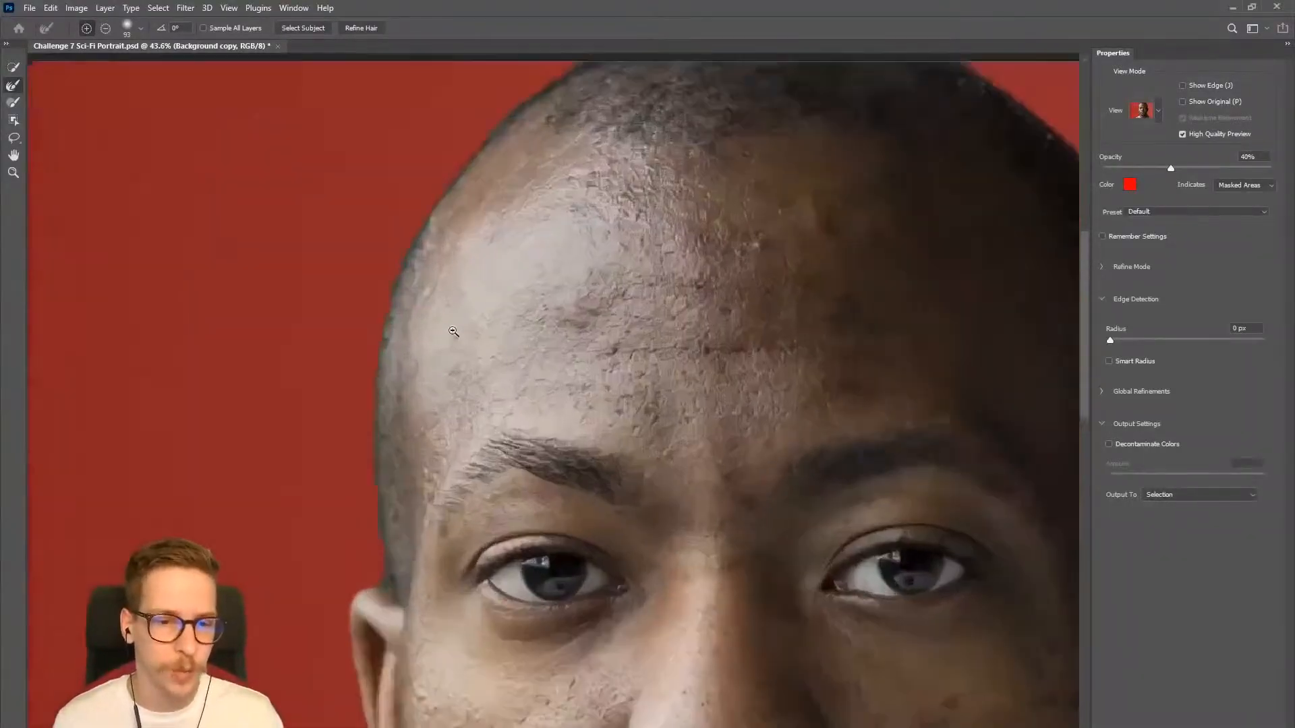
scroll(430, 300, "up", 2)
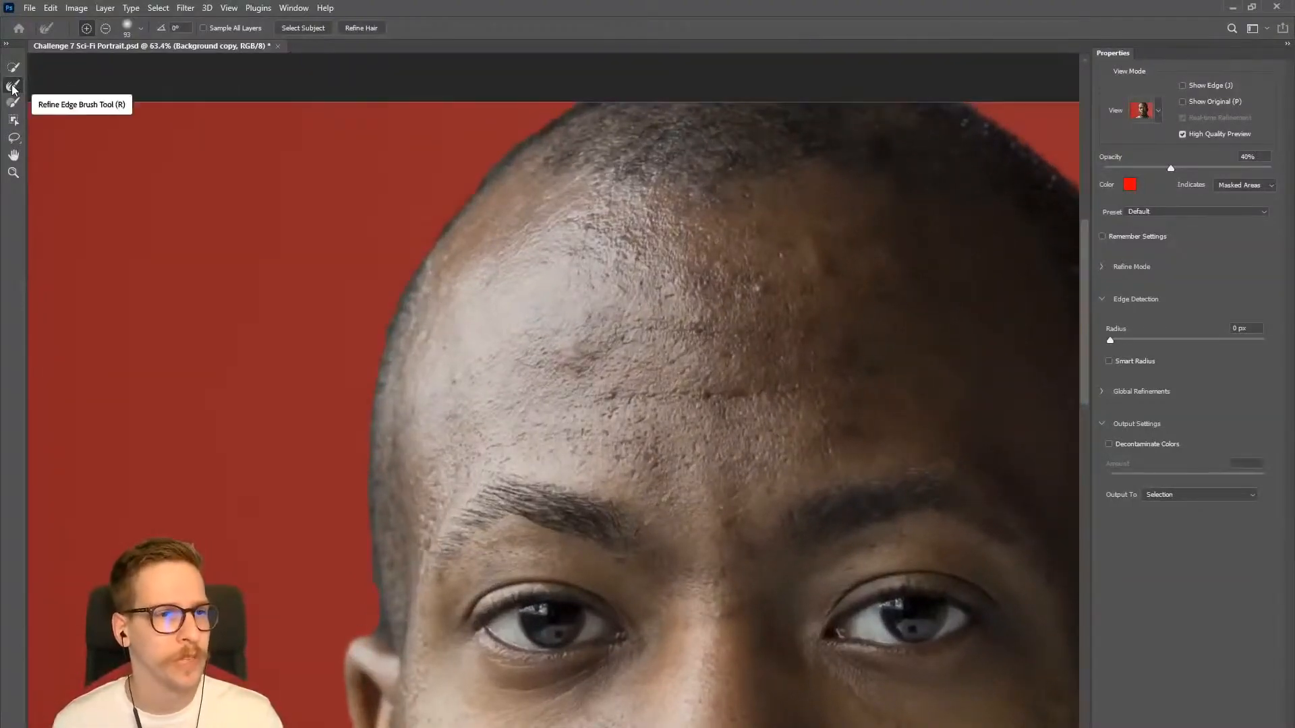
left_click(13, 86)
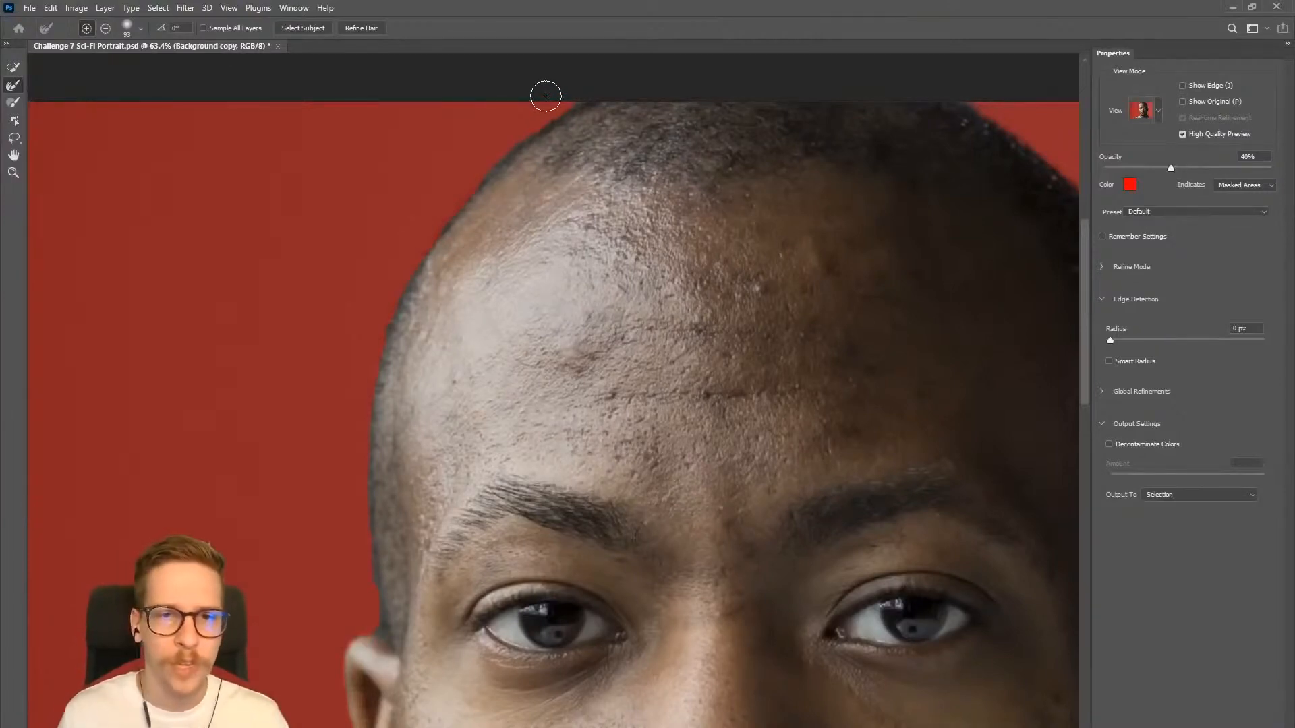
left_click_drag(535, 110, 551, 99)
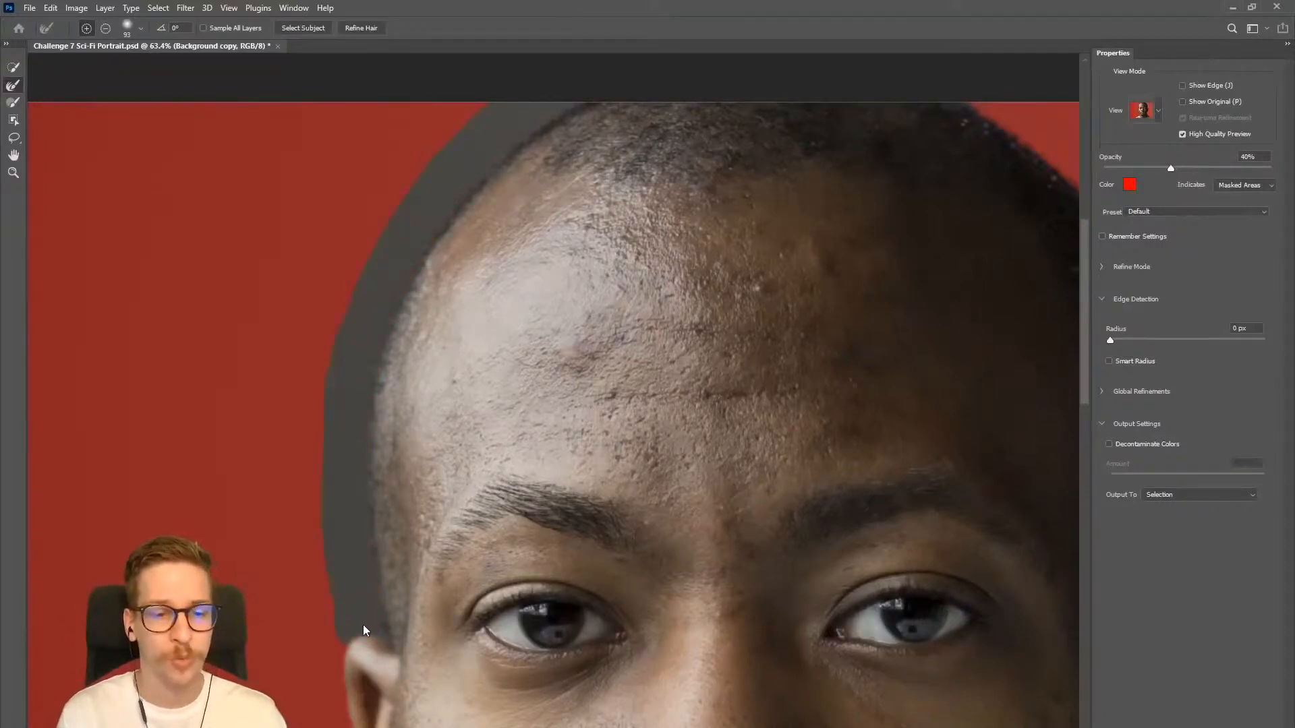
left_click_drag(356, 612, 354, 605)
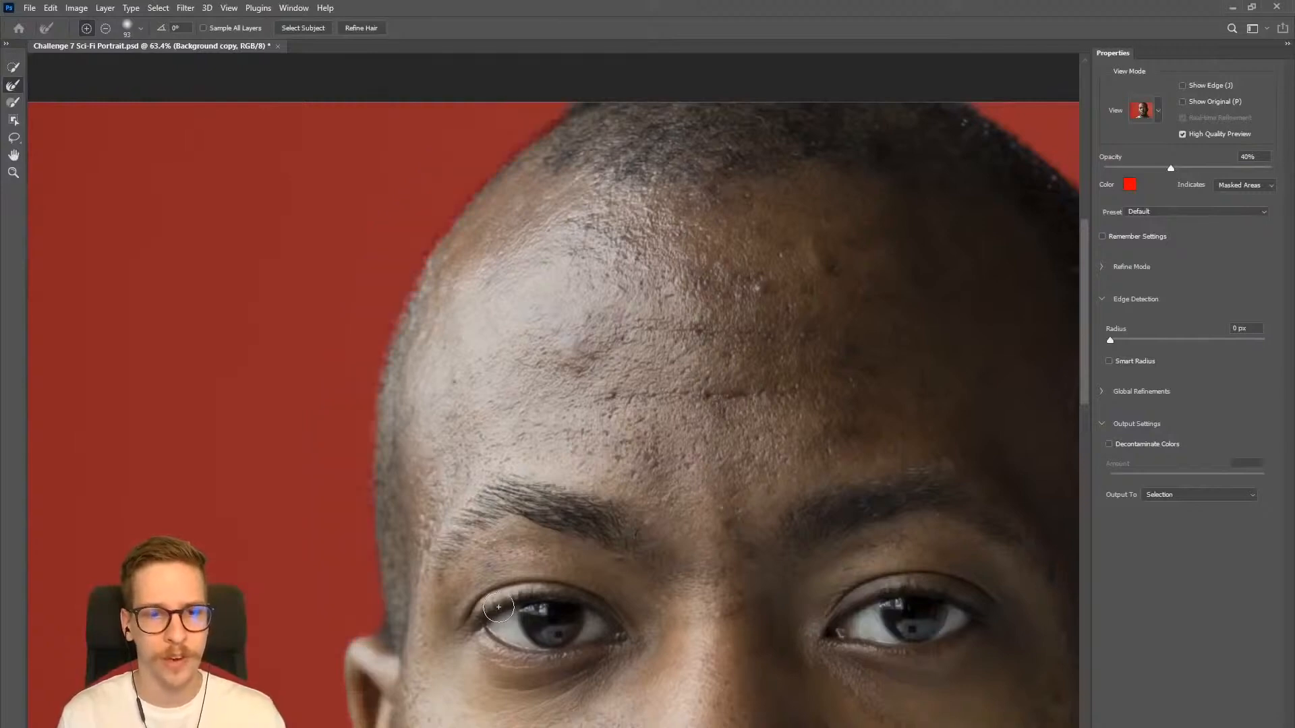
Refine the selection's hairline on both sides of the head, from crown to ears, with the Refine Edge Brush.
key("ctrl")
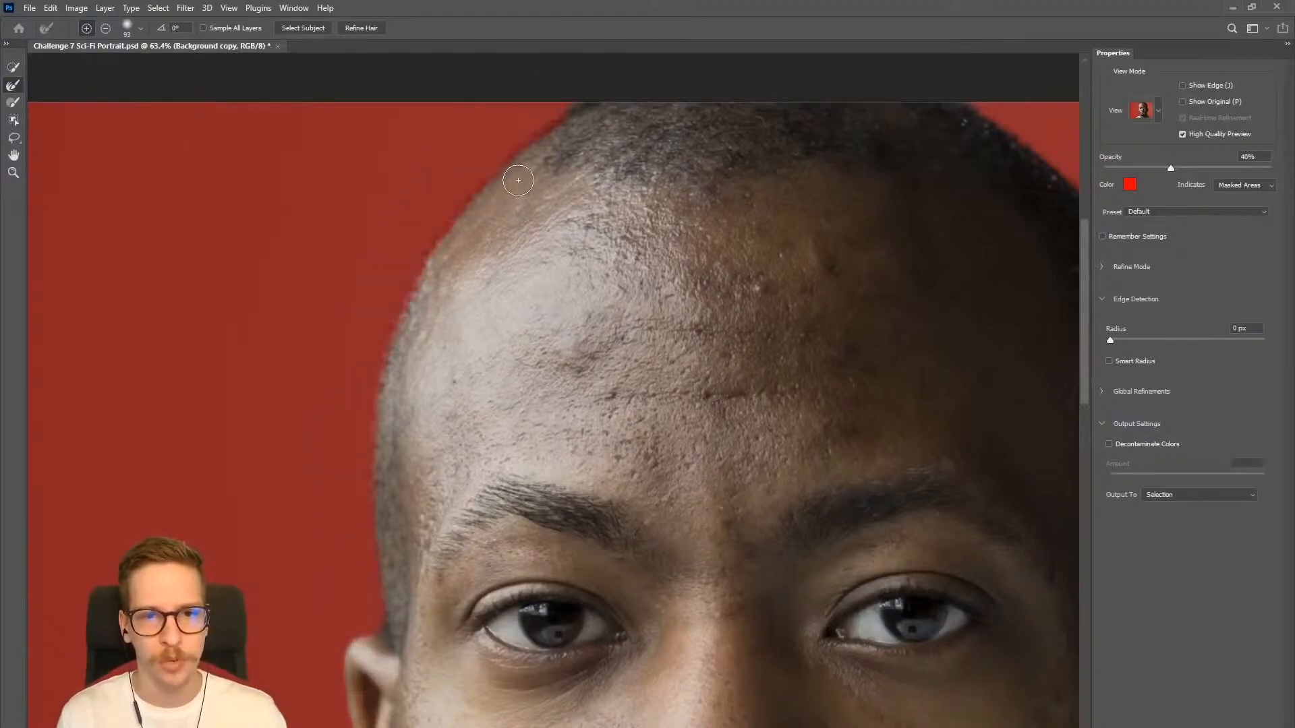
mouse_move(538, 104)
left_mouse_down()
mouse_move(497, 124)
mouse_move(444, 184)
mouse_move(364, 341)
mouse_move(347, 487)
mouse_move(360, 618)
left_mouse_up()
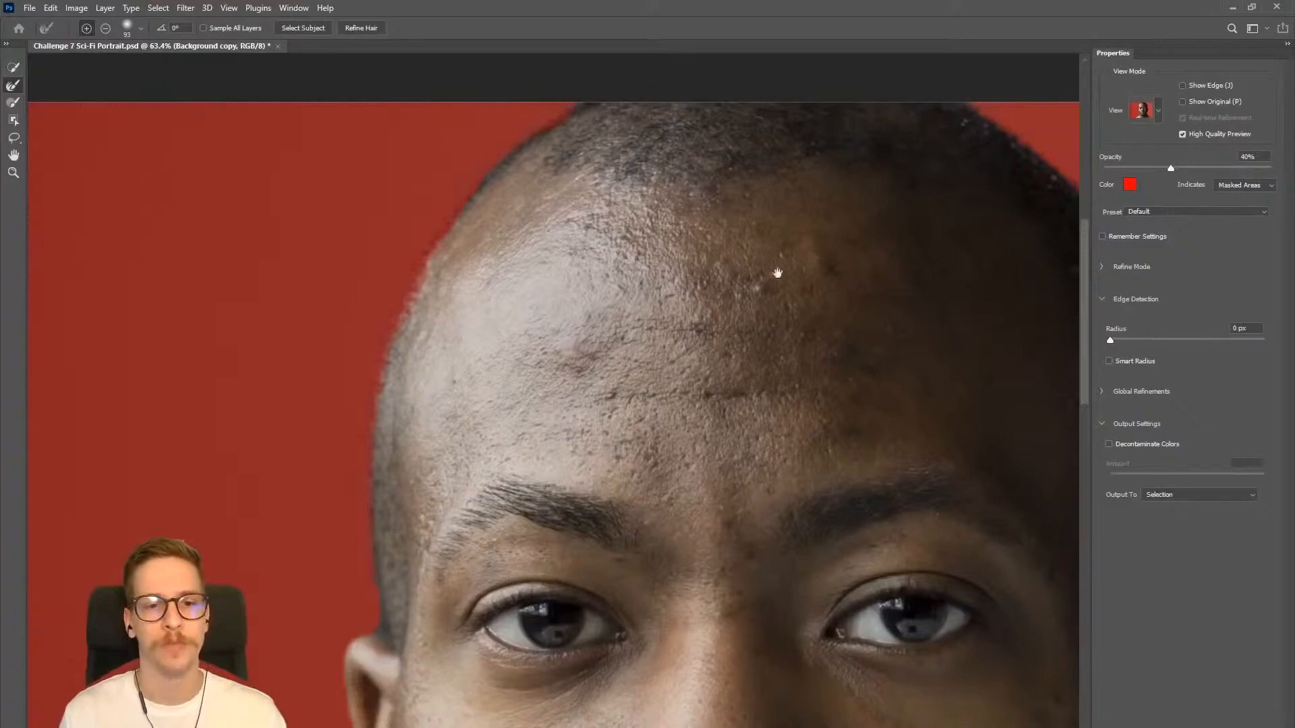
left_click_drag(777, 273, 529, 275)
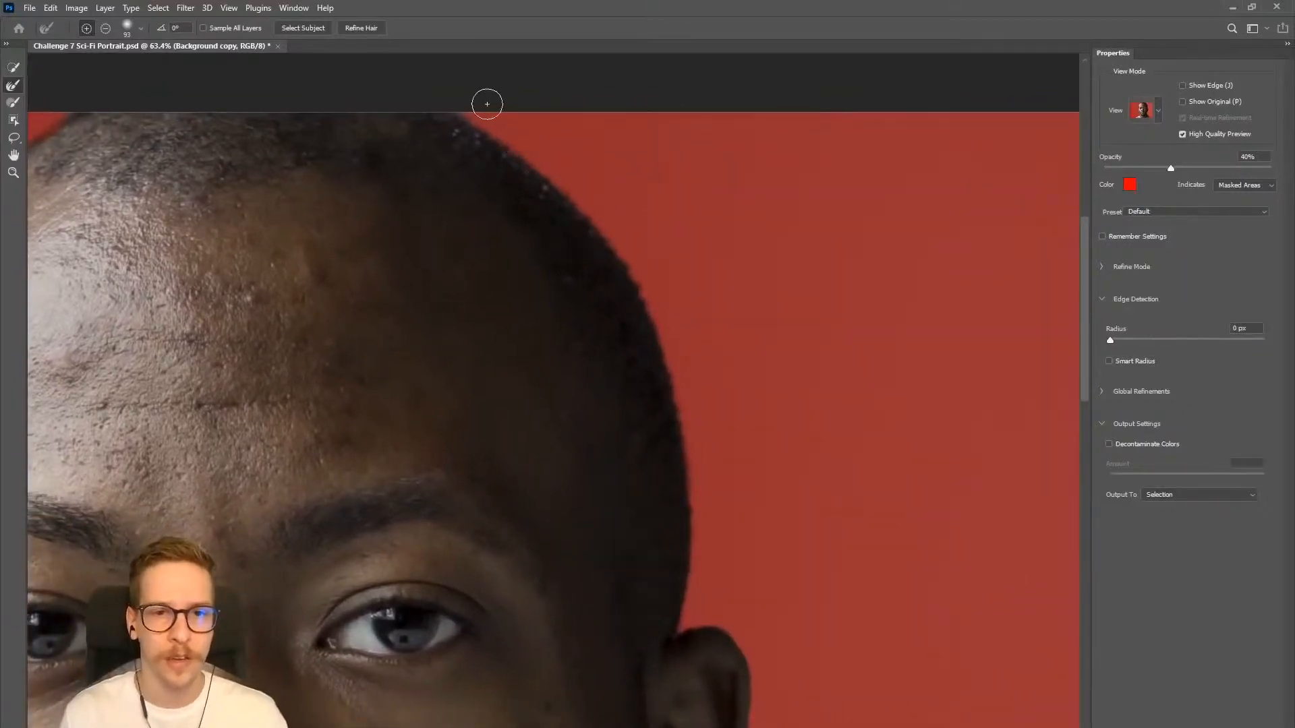
mouse_move(487, 104)
left_mouse_down()
mouse_move(609, 224)
mouse_move(664, 308)
mouse_move(707, 511)
mouse_move(698, 615)
left_mouse_up()
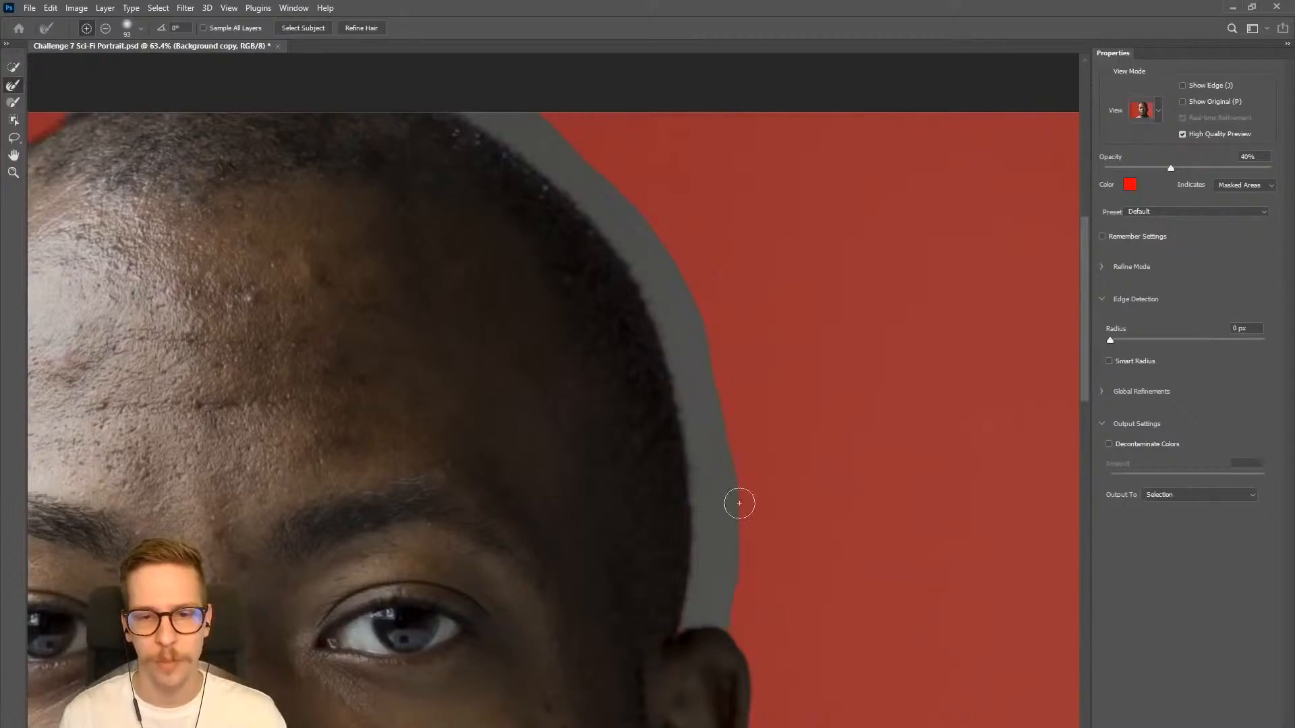
Refine the selection edge along the left side of the jaw and apply the refinements as a selection.
scroll(759, 465, "down", 5)
mouse_move(709, 504)
left_mouse_down()
mouse_move(691, 486)
mouse_move(628, 270)
left_mouse_up()
scroll(631, 448, "up", 2)
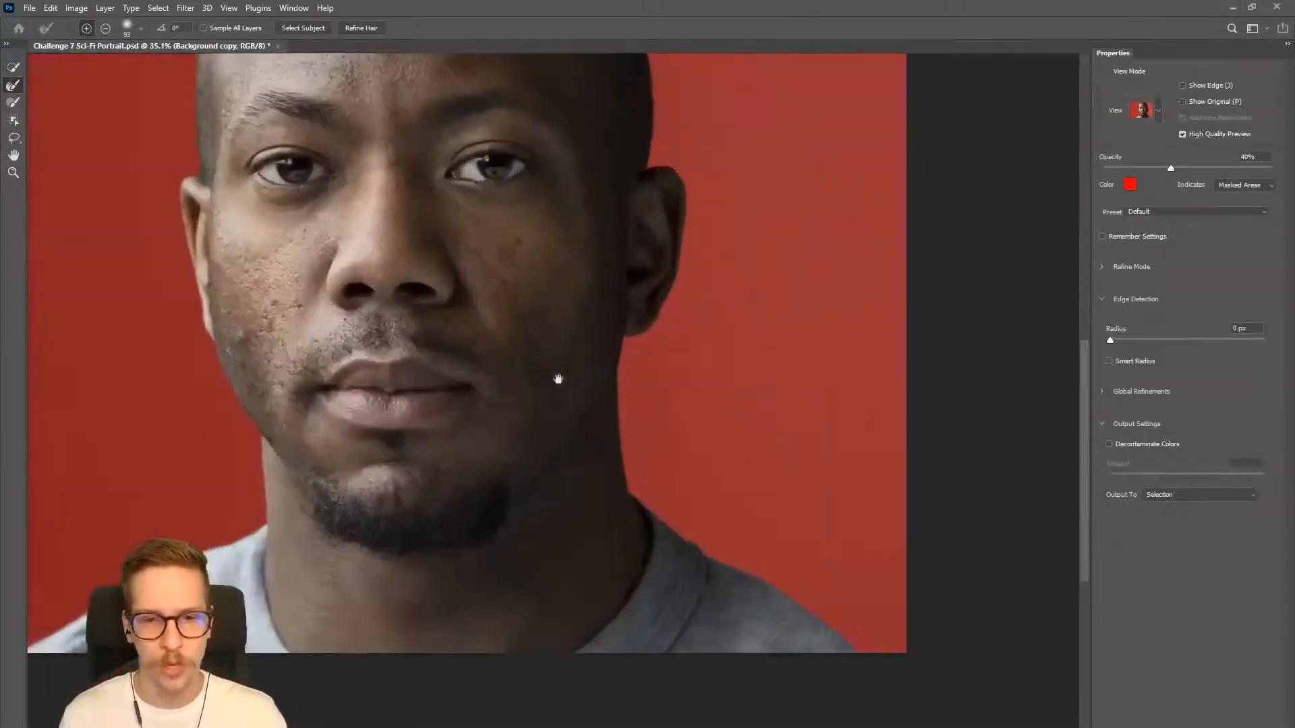
scroll(558, 379, "up", 4)
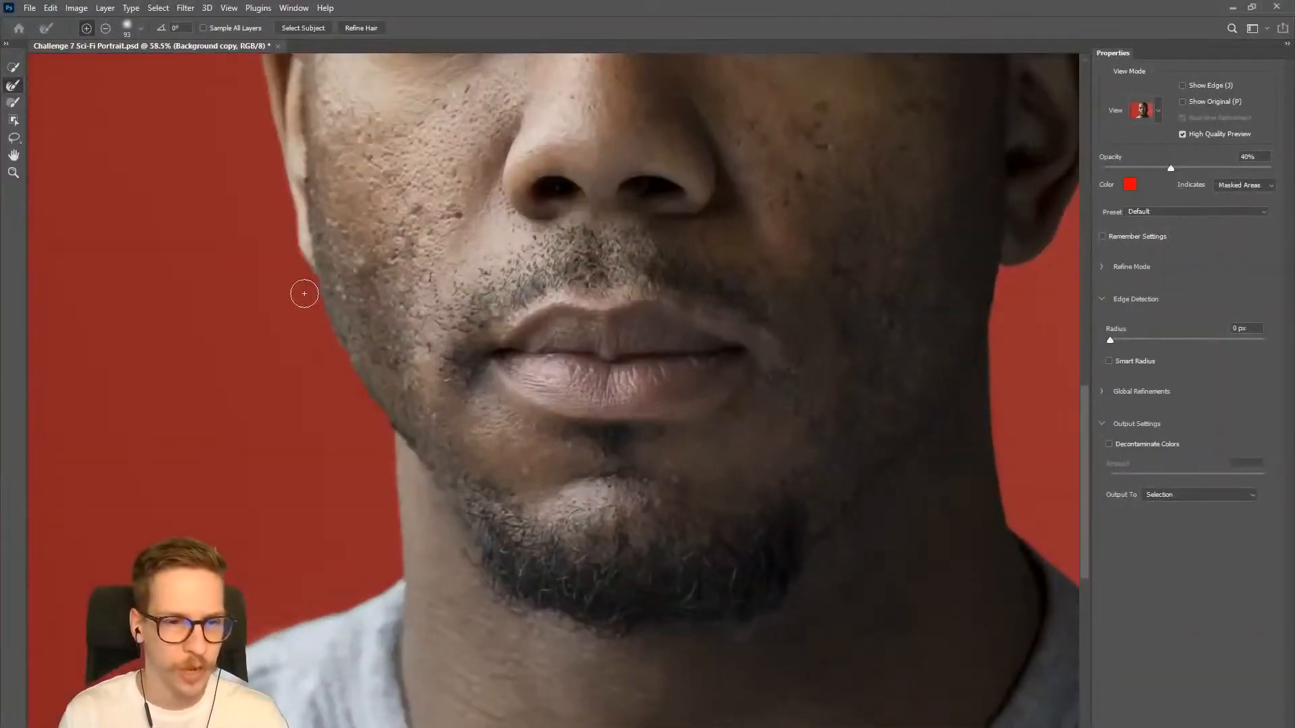
left_click_drag(318, 336, 372, 427)
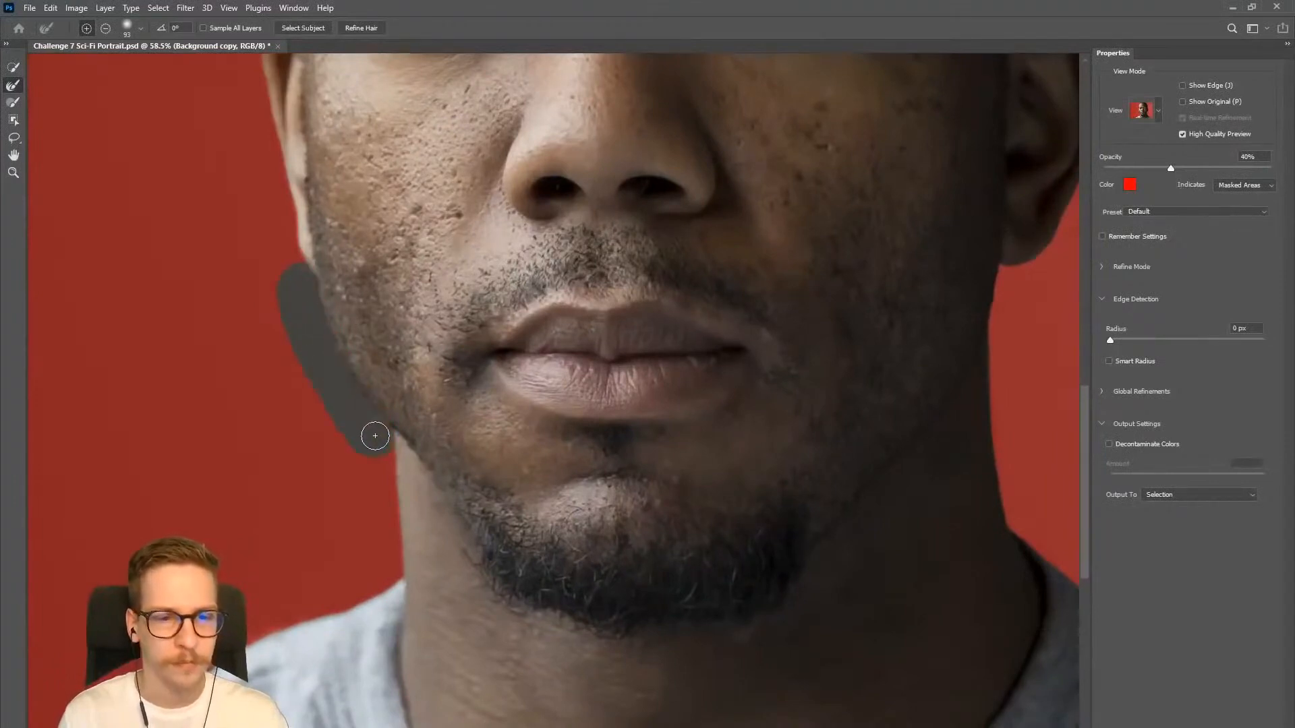
scroll(593, 465, "down", 4)
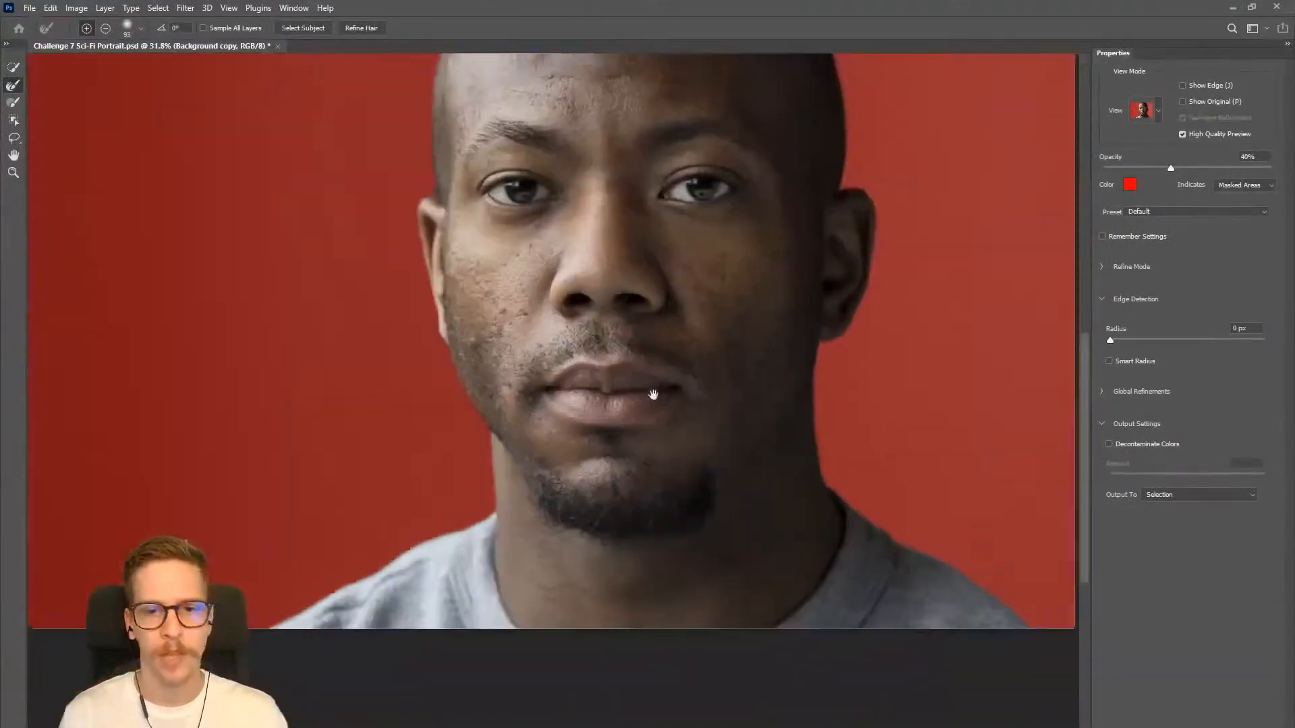
key("Return")
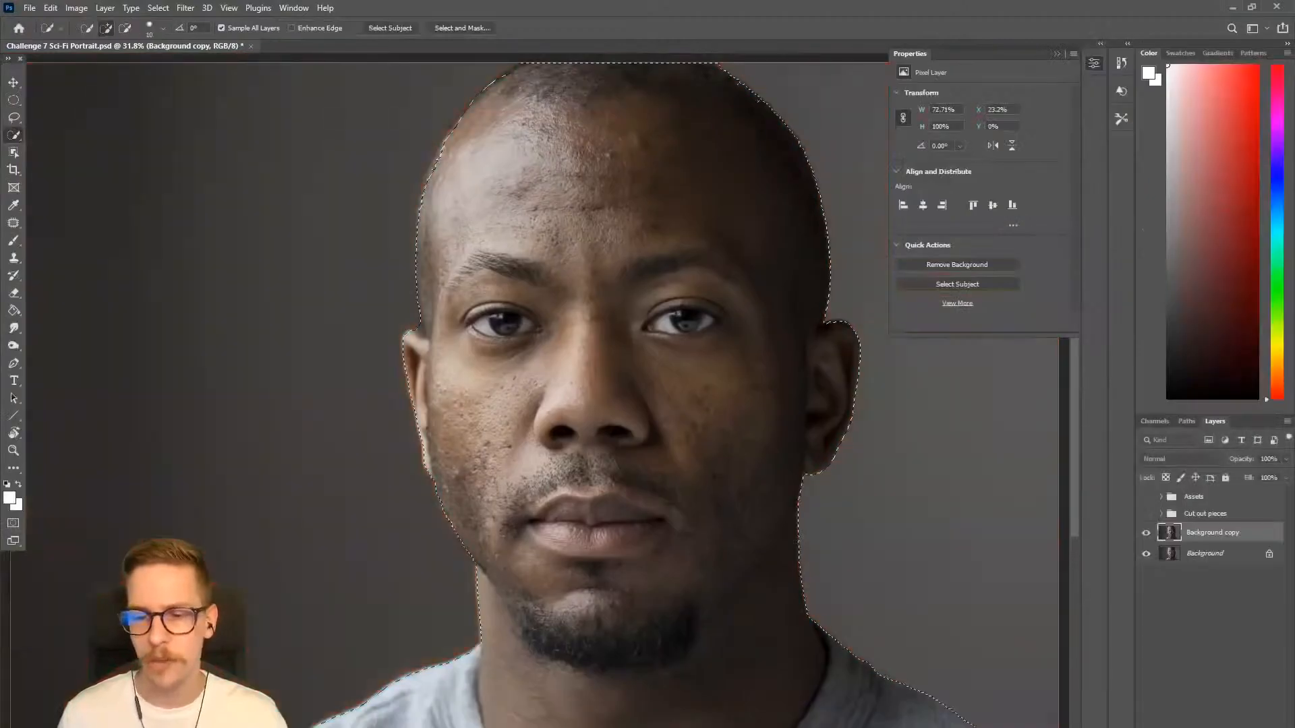
Add a layer mask to Background copy from the man's selection and hide the original Background layer.
left_click_drag(589, 304, 533, 363)
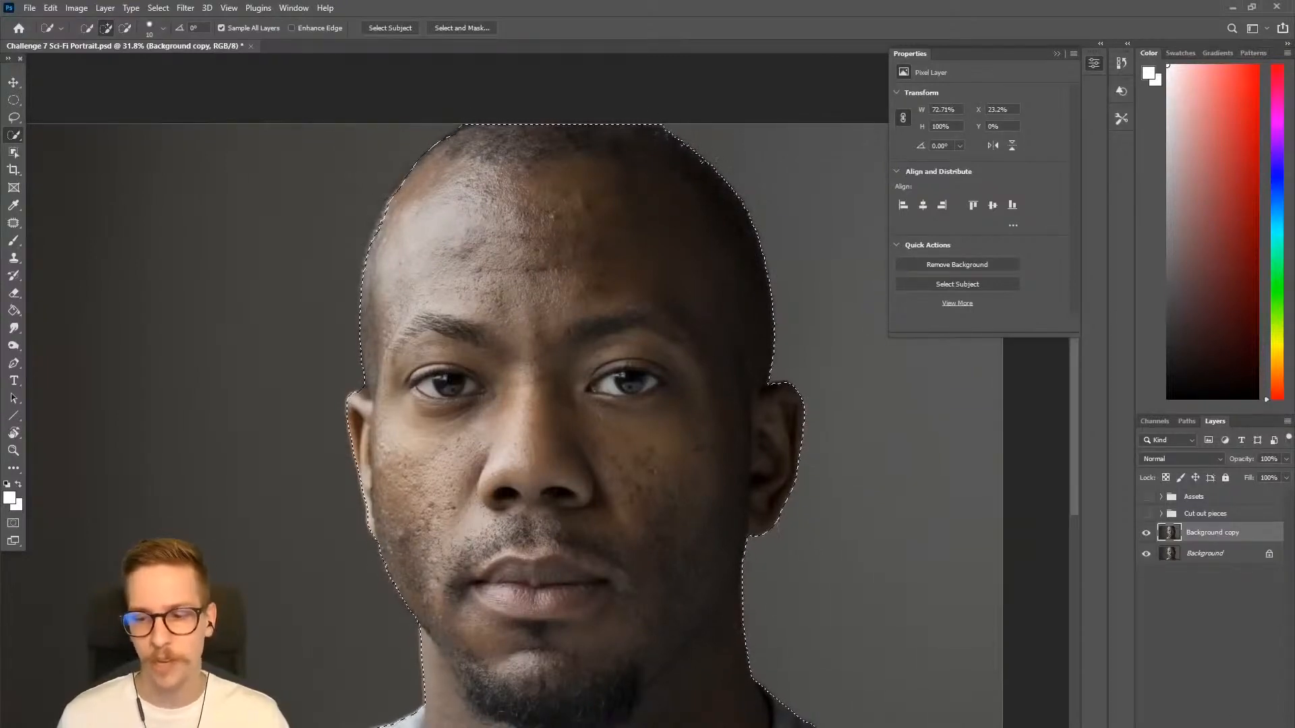
left_click(1203, 727)
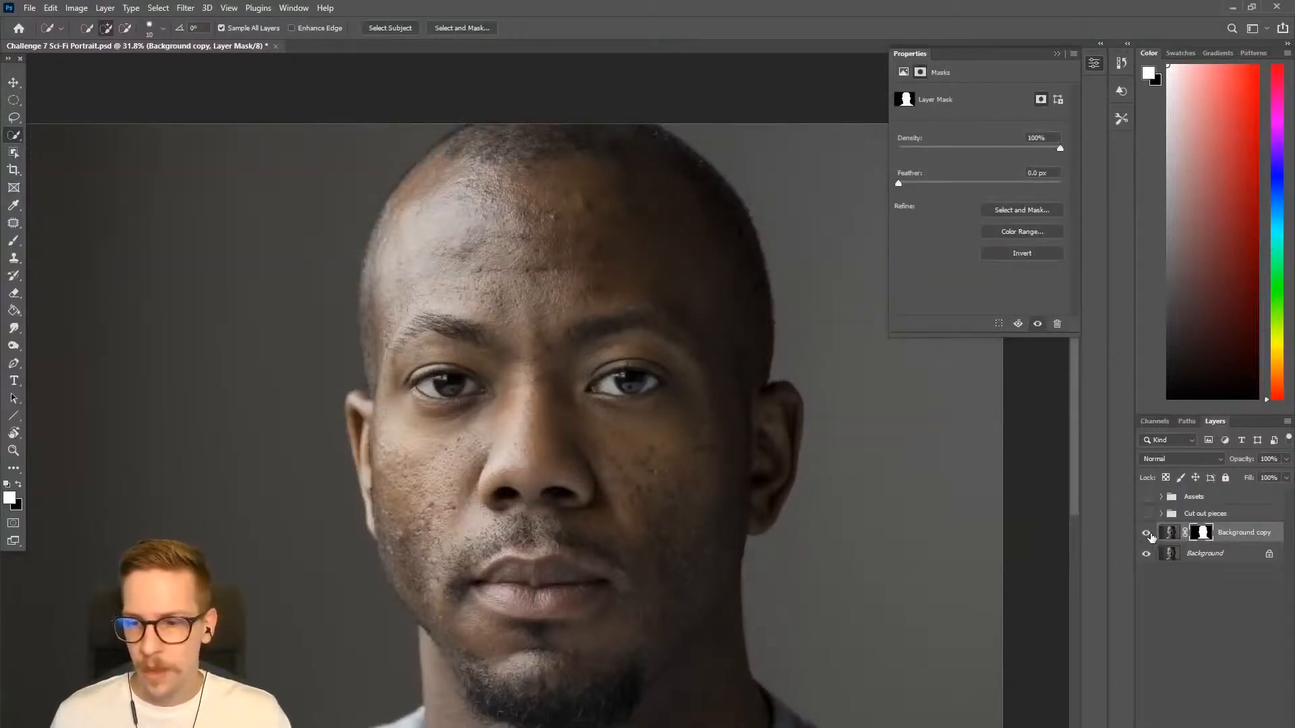
left_click(1147, 553)
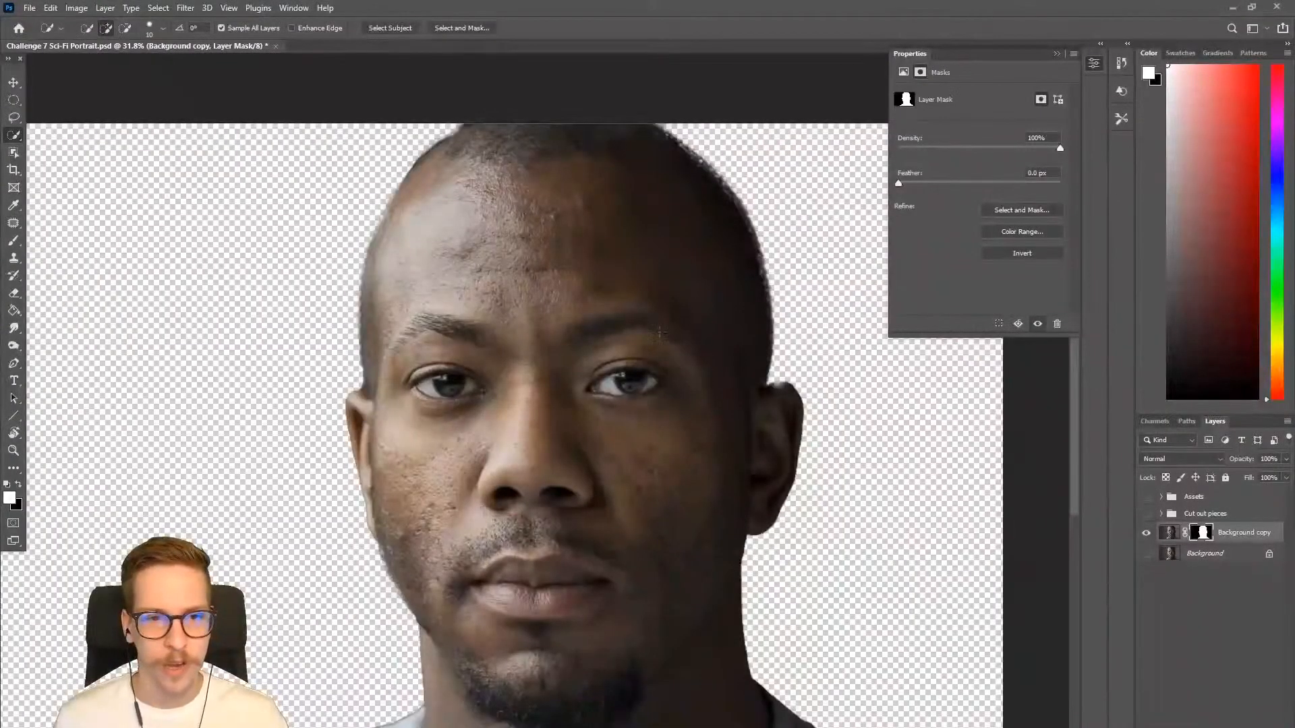
Paint white with the Brush on Background copy's layer mask to restore the hairline along the left side of the forehead and crown.
left_click(1227, 564)
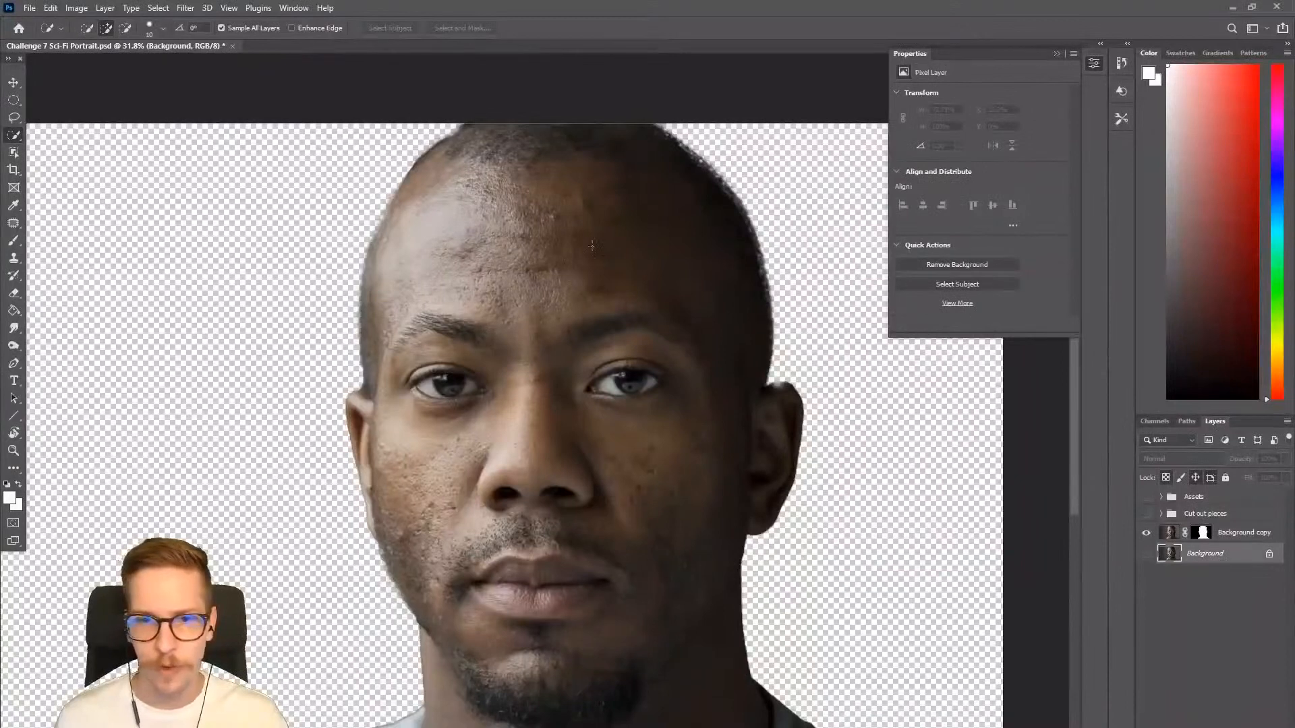
left_click(1210, 543)
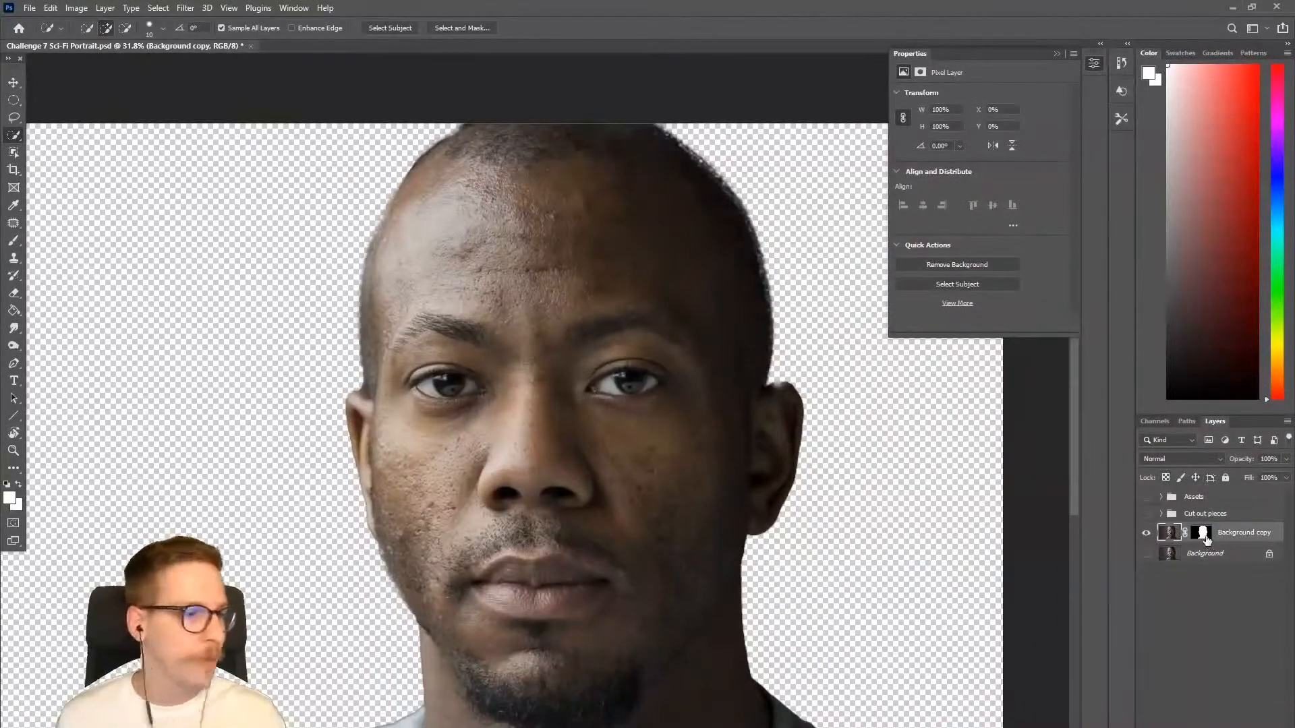
left_click(1205, 534)
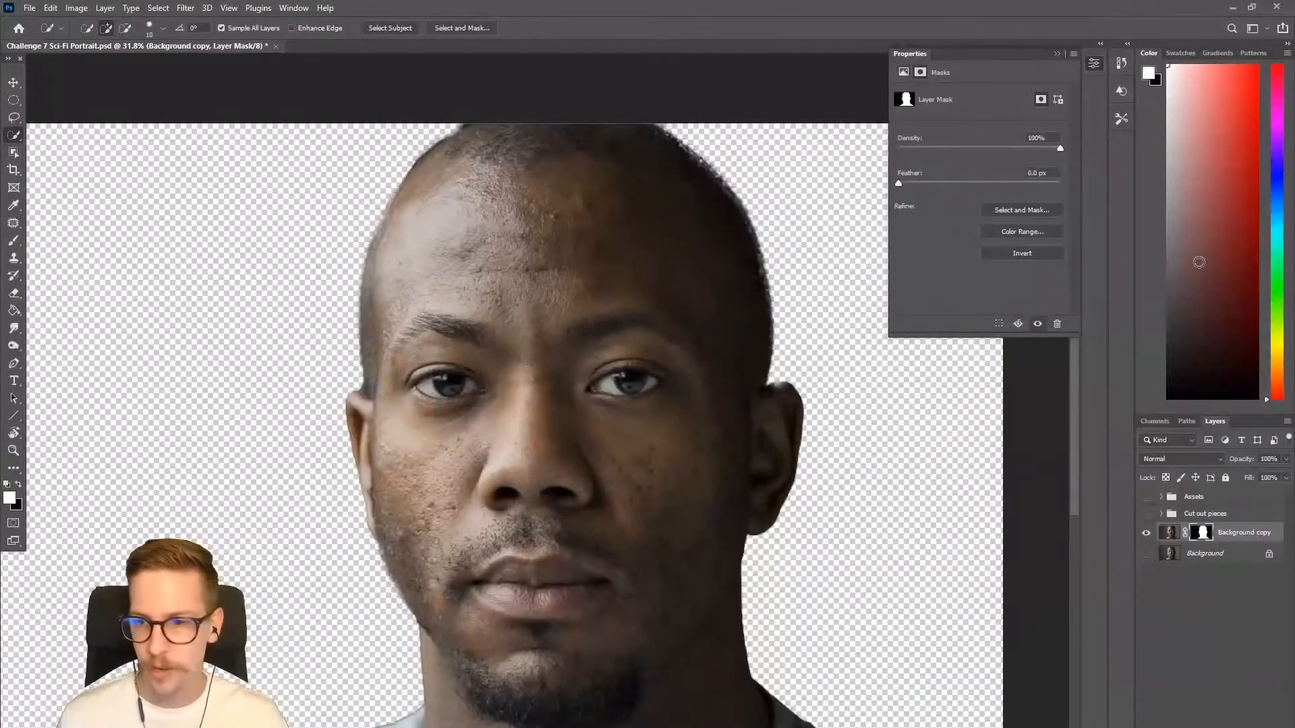
key("x")
key("b")
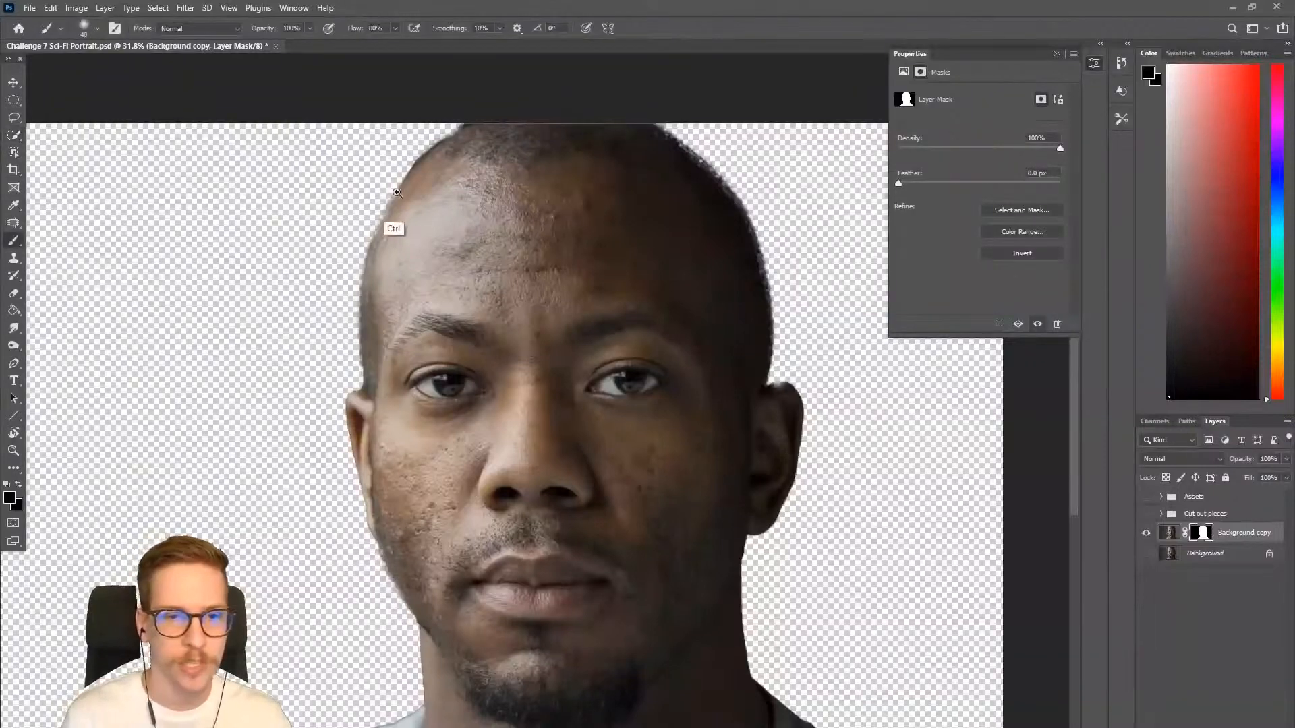
scroll(395, 192, "up", 5)
left_click_drag(1178, 76, 1157, 50)
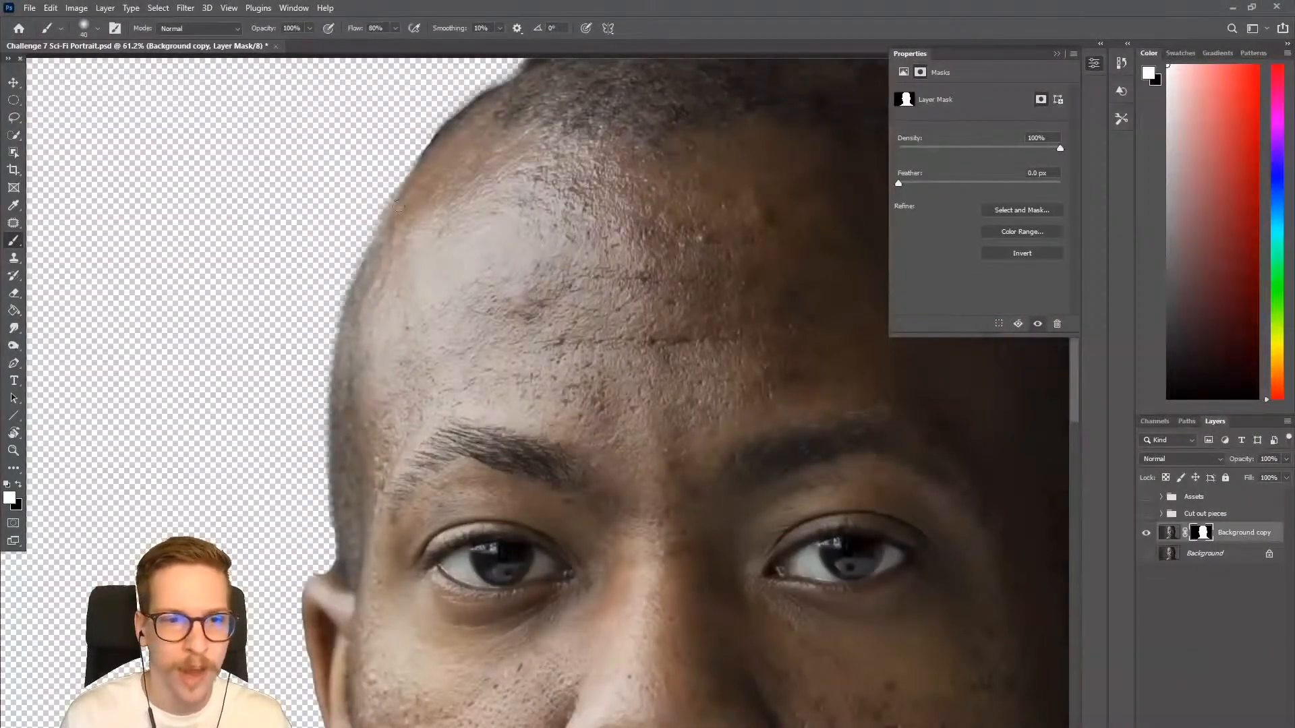
mouse_move(399, 206)
left_mouse_down()
mouse_move(415, 182)
mouse_move(360, 282)
mouse_move(399, 199)
left_mouse_up()
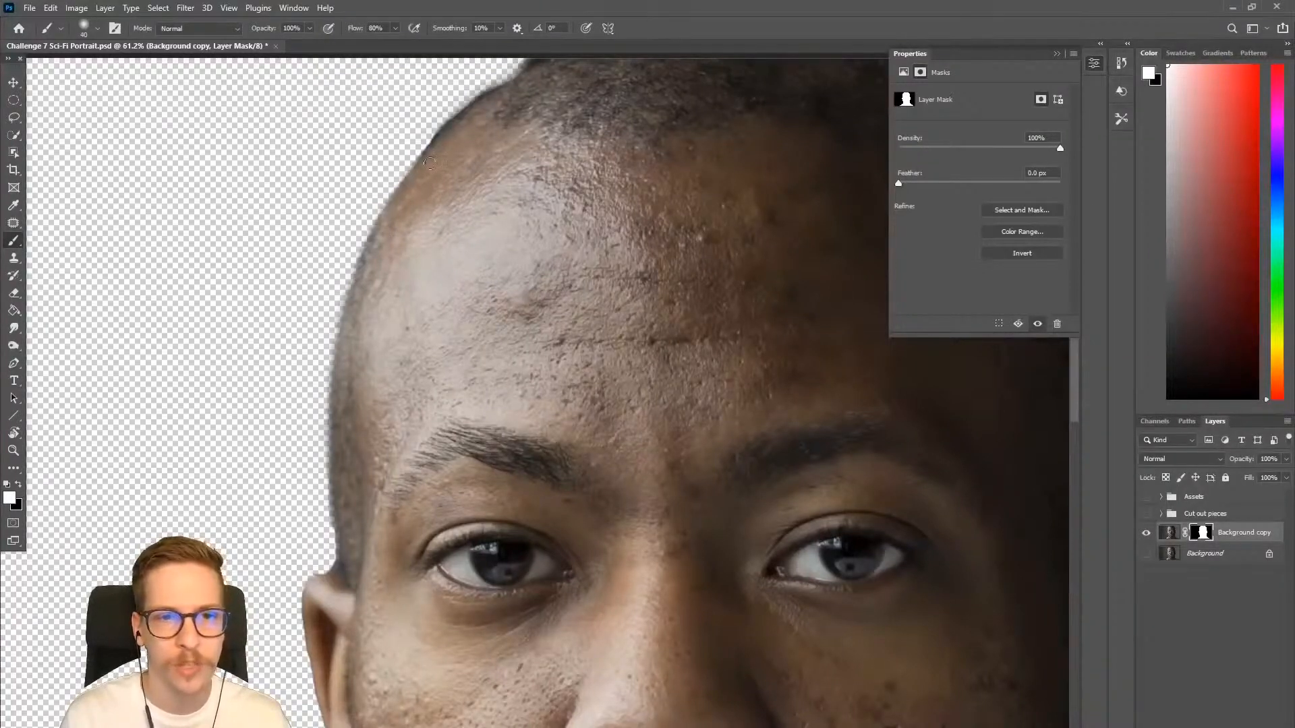
mouse_move(478, 110)
left_mouse_down()
mouse_move(538, 66)
mouse_move(476, 197)
left_mouse_up()
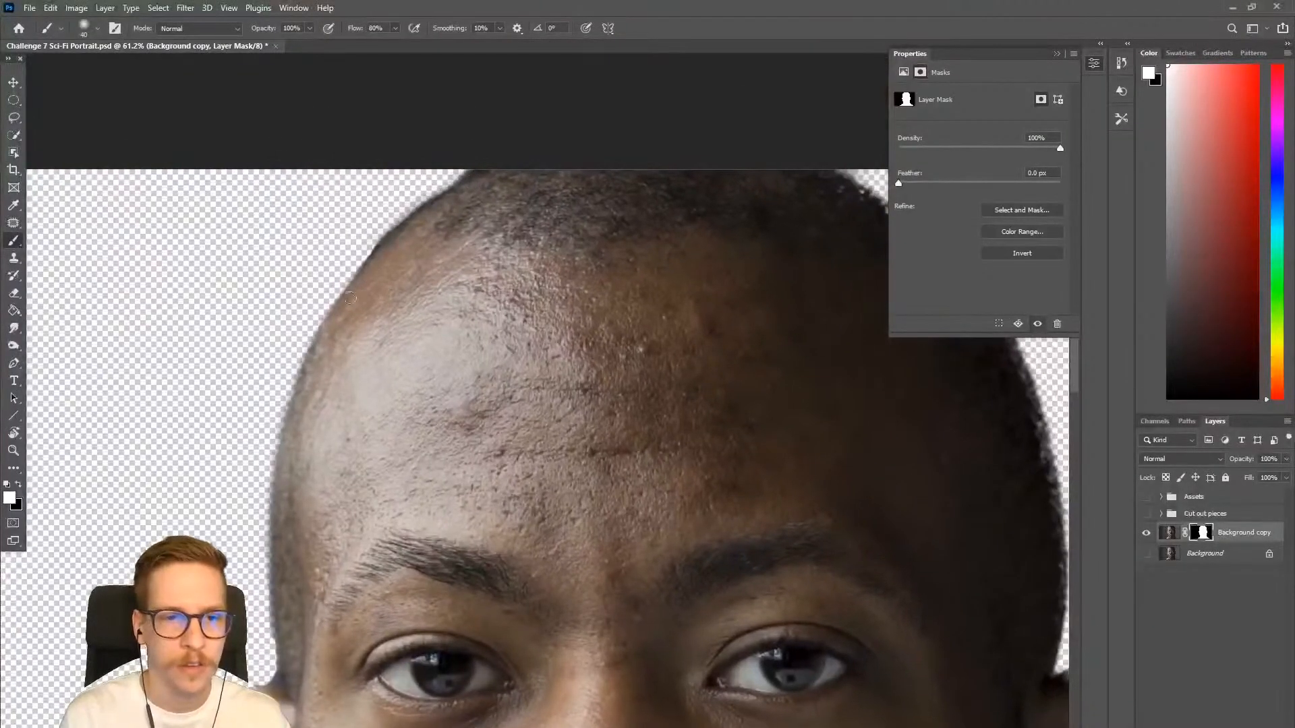
mouse_move(342, 295)
left_mouse_down()
mouse_move(380, 257)
mouse_move(342, 303)
mouse_move(476, 173)
mouse_move(436, 203)
mouse_move(504, 160)
left_mouse_up()
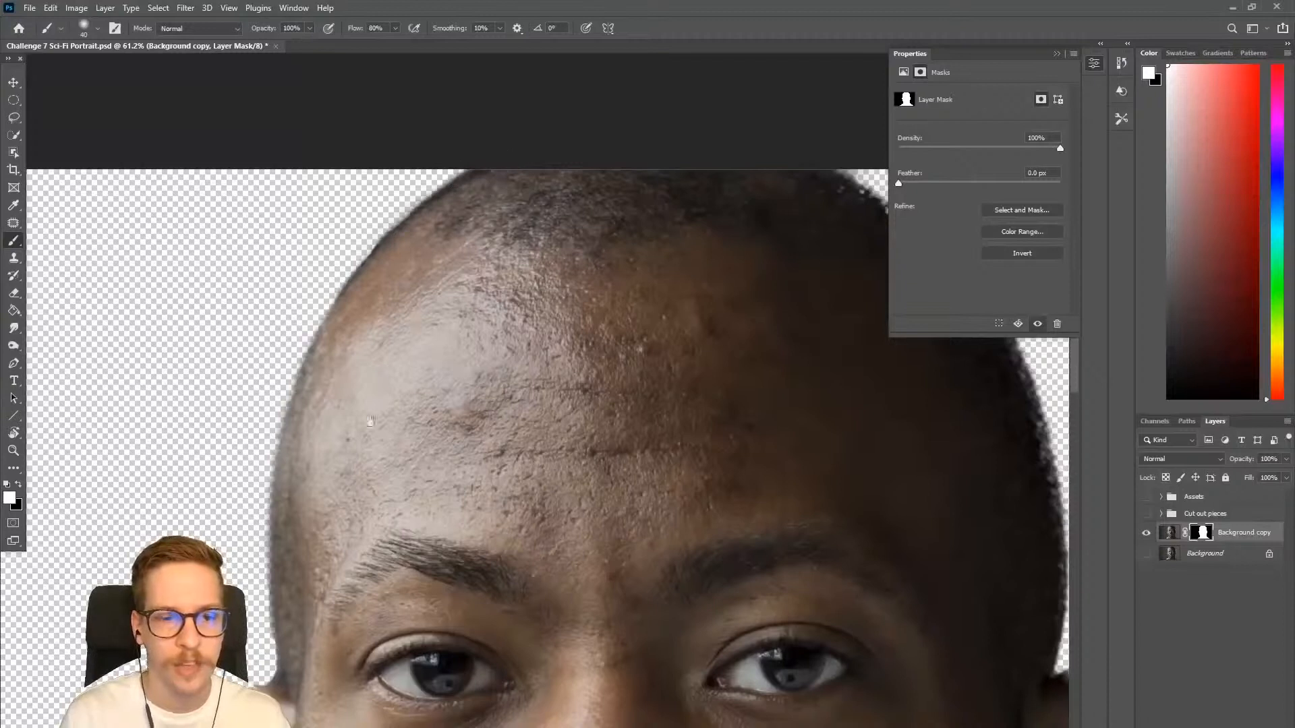
Touch up the mask along the left temple, undo the last stroke there, and restore the left jawline with the white brush.
left_click_drag(370, 421, 478, 191)
mouse_move(399, 189)
left_mouse_down()
mouse_move(375, 288)
mouse_move(409, 162)
mouse_move(383, 366)
left_mouse_up()
key("ctrl+z")
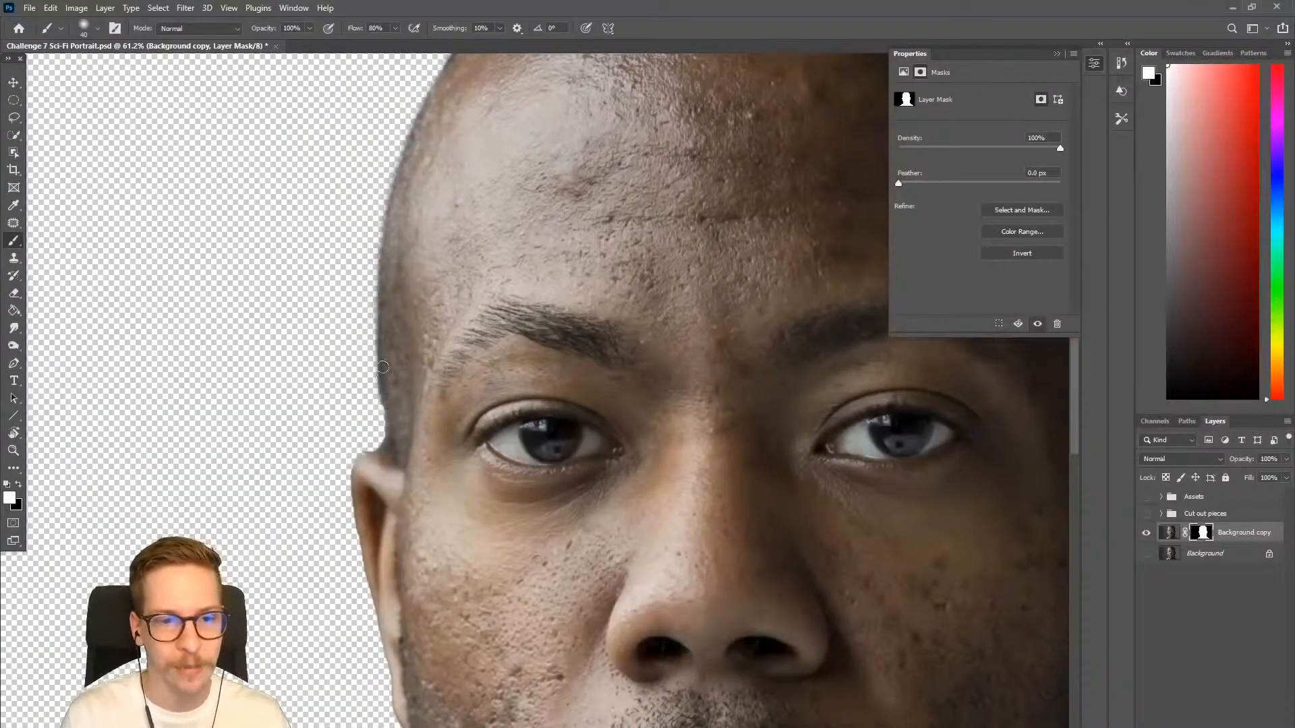
left_click_drag(438, 489, 422, 245)
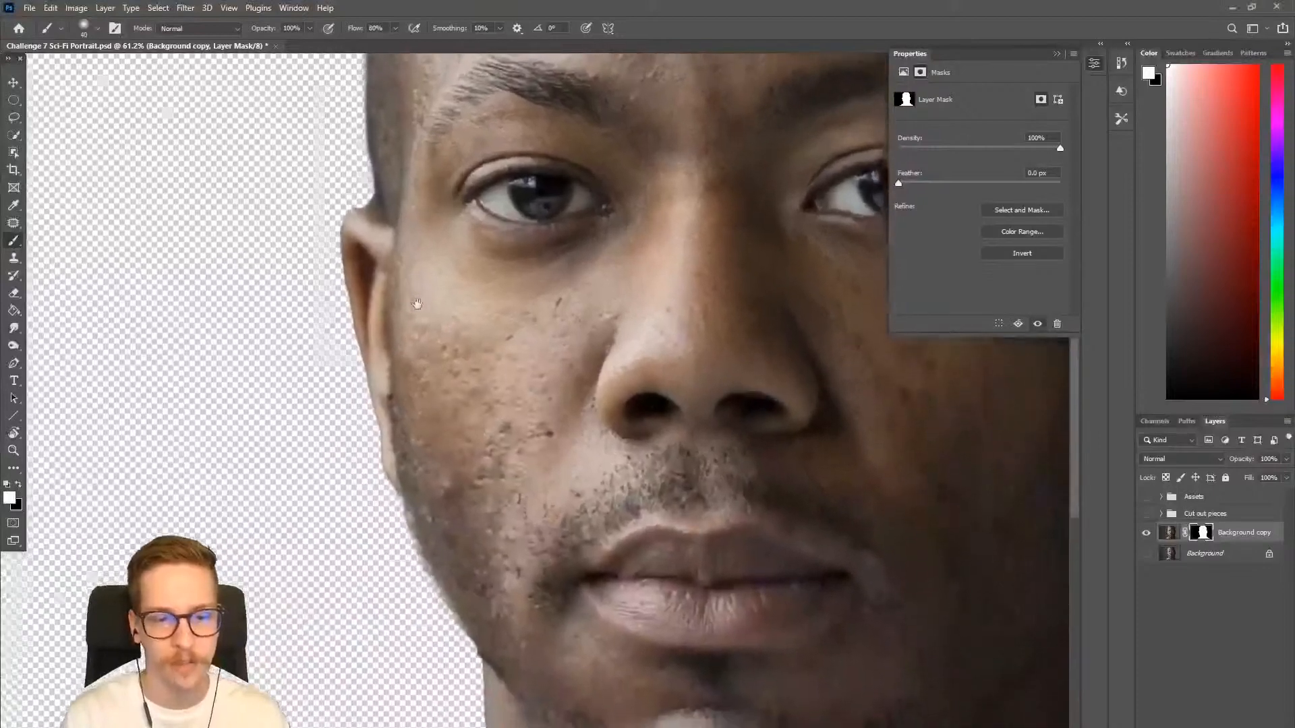
left_click_drag(550, 551, 474, 257)
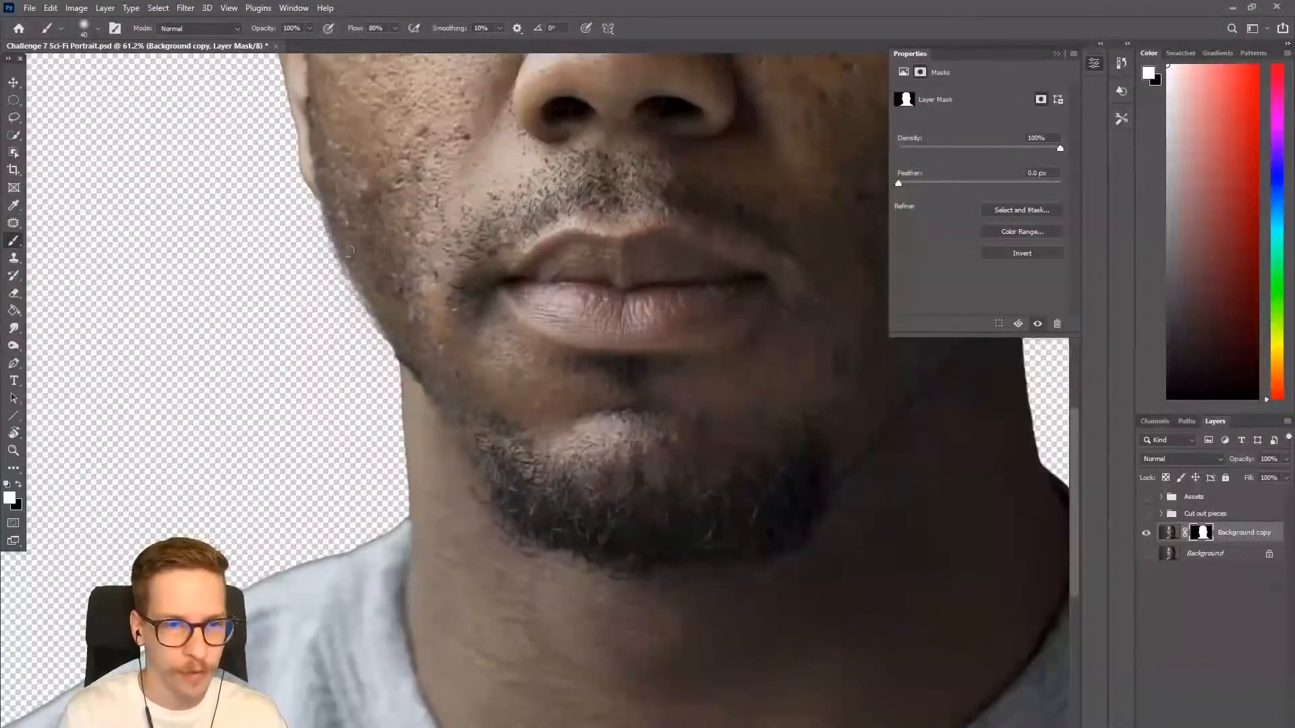
left_click_drag(332, 210, 402, 350)
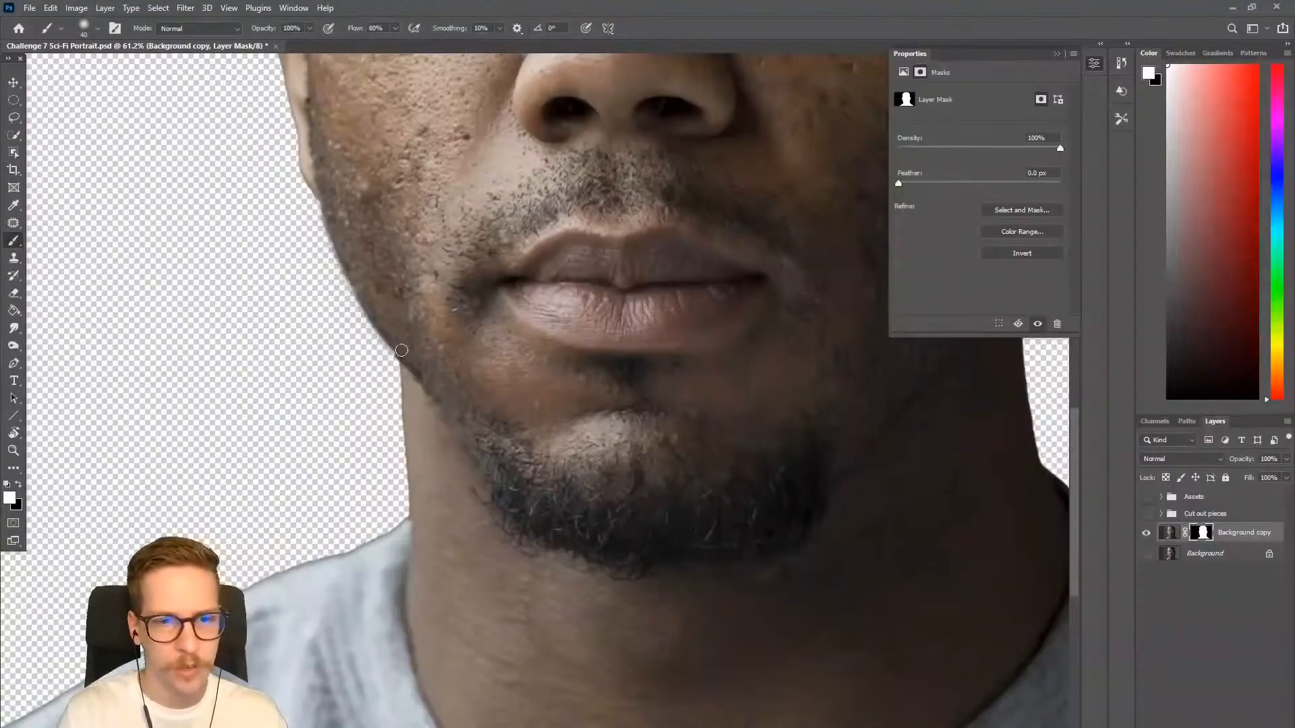
Paint white on the mask to restore the top of the right ear and the hairline along the right side of the head.
left_click_drag(698, 414, 301, 361)
left_click_drag(590, 311, 543, 419)
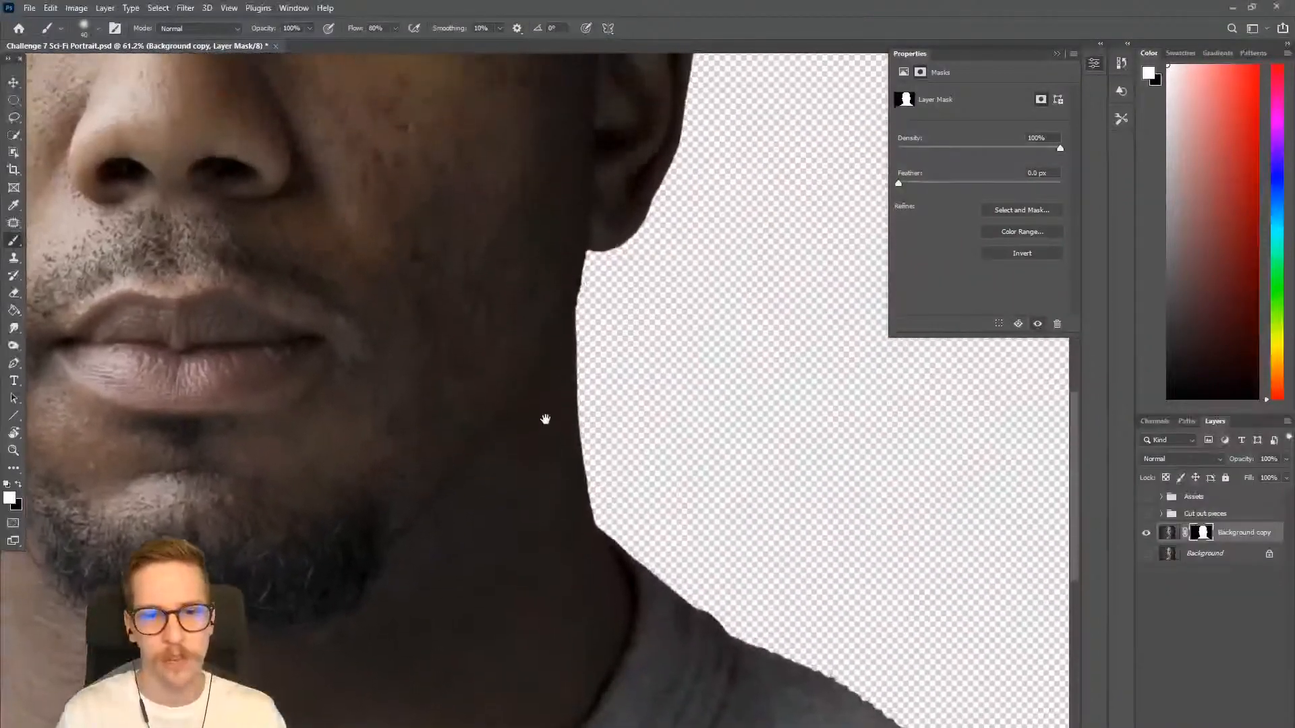
left_click_drag(620, 154, 563, 423)
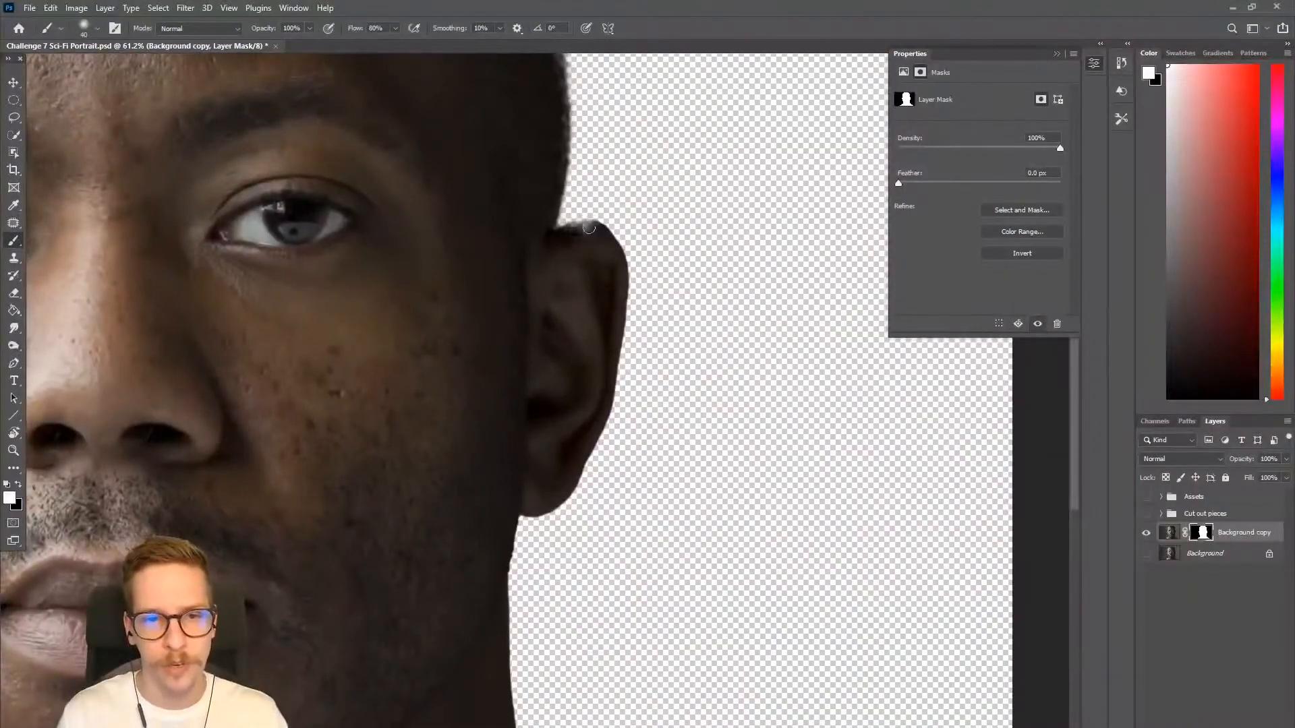
left_click_drag(589, 229, 565, 239)
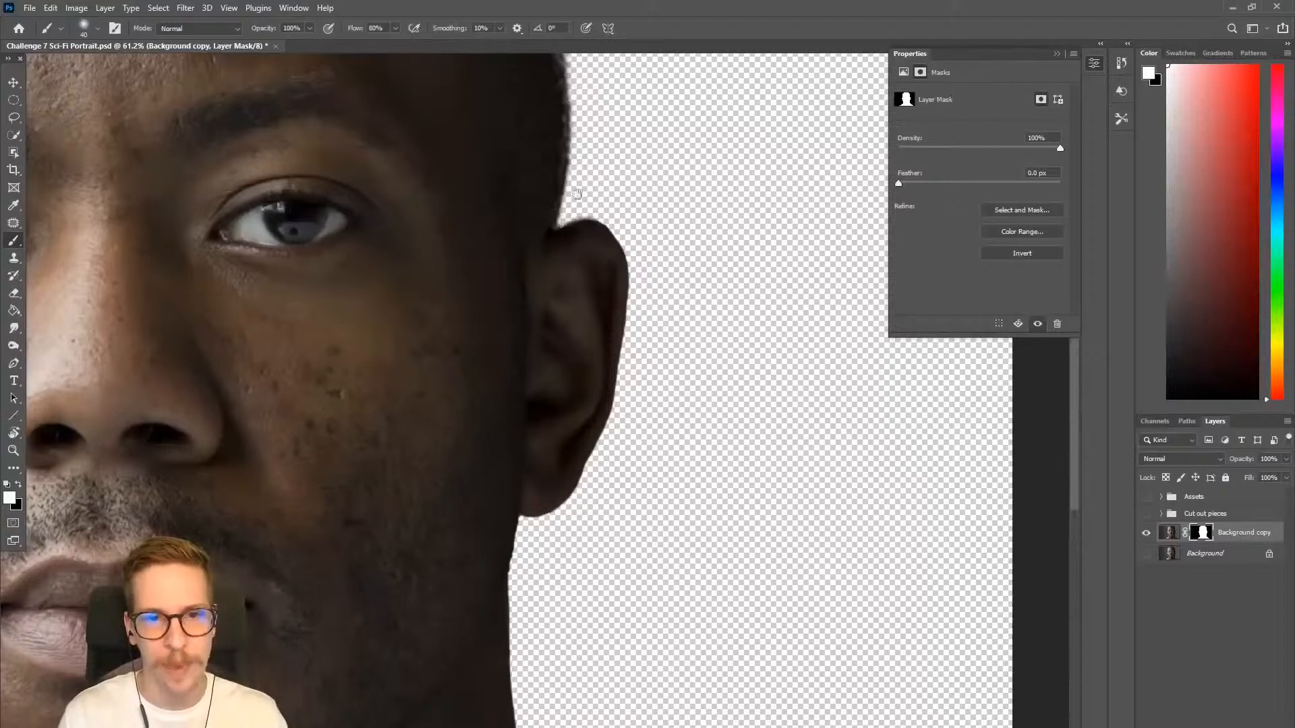
left_click_drag(578, 194, 562, 399)
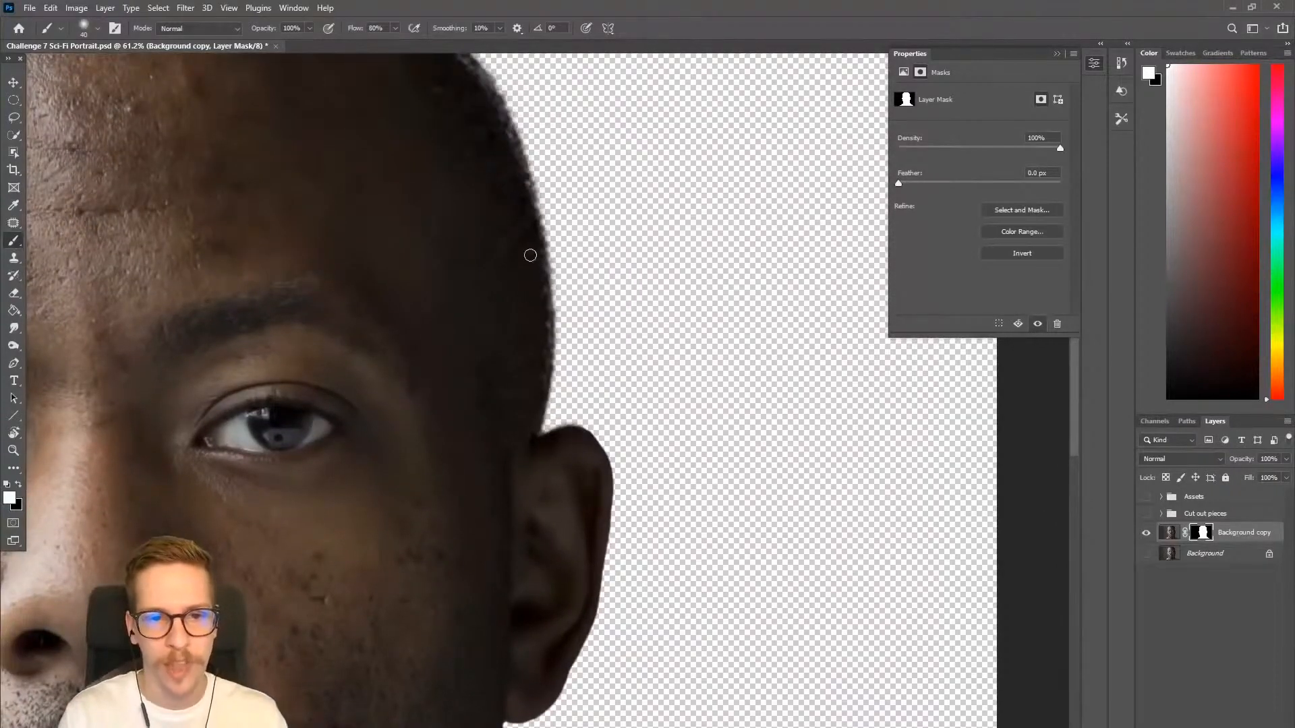
left_click_drag(508, 195, 514, 268)
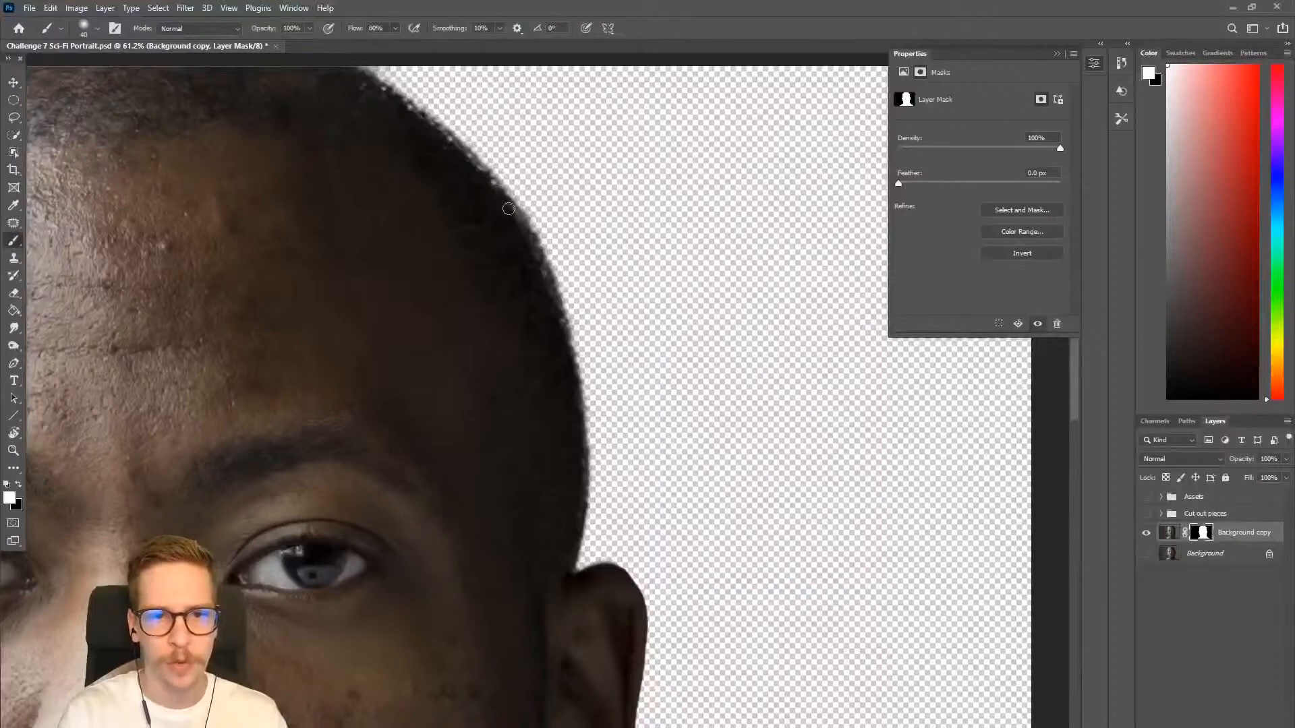
left_click_drag(547, 339, 577, 397)
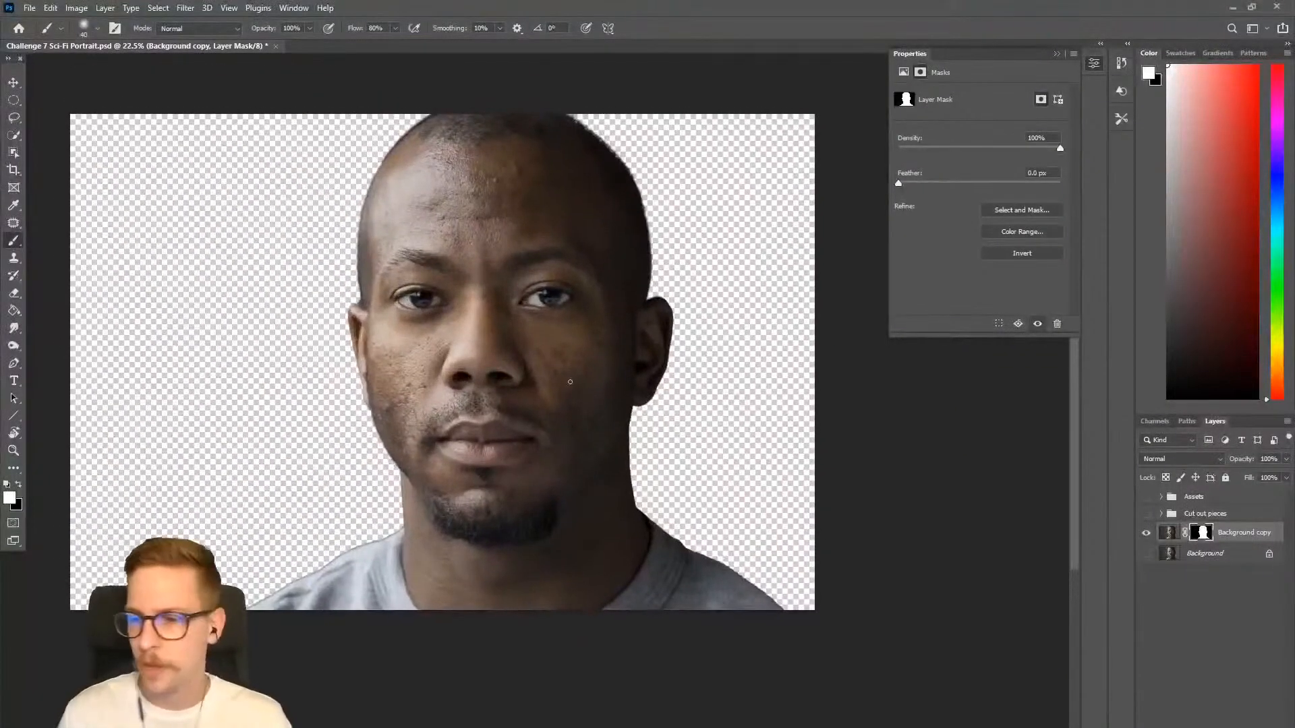
Select the original Background layer, hide the masked Background copy, and make Background visible.
left_click(1218, 560)
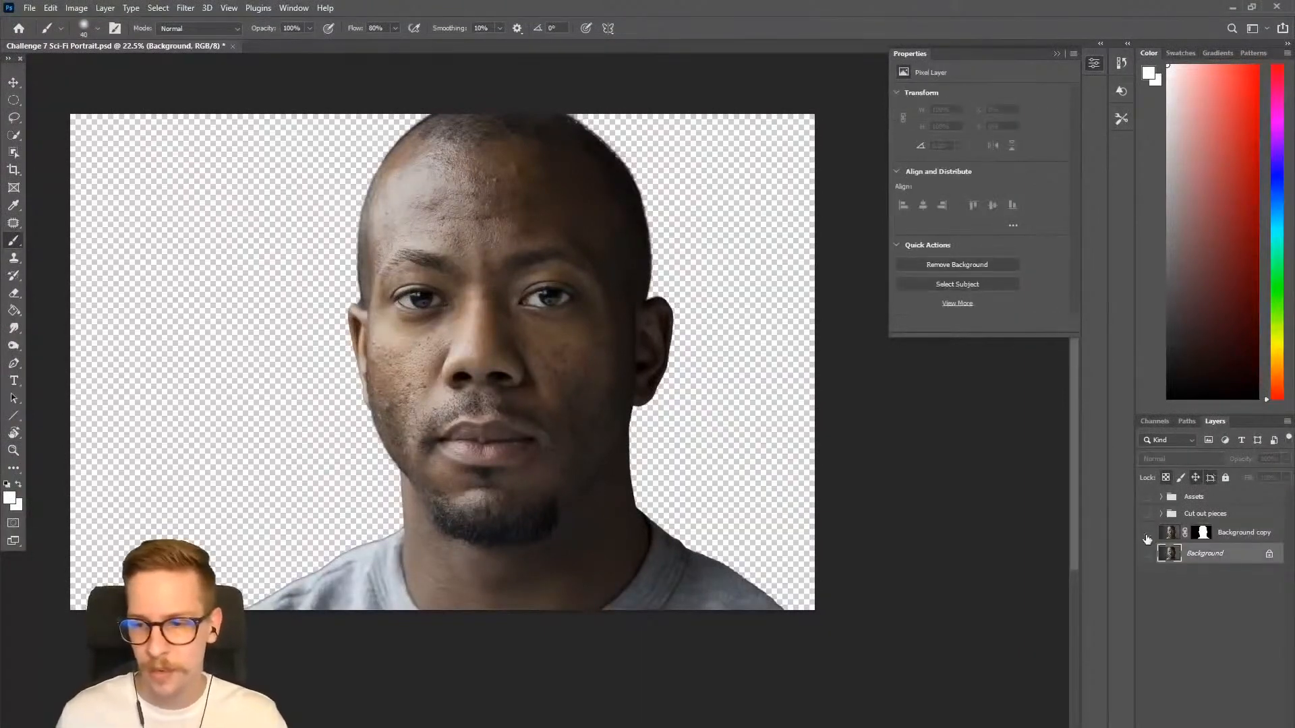
left_click(1146, 533)
left_click(1146, 532)
left_click(1146, 533)
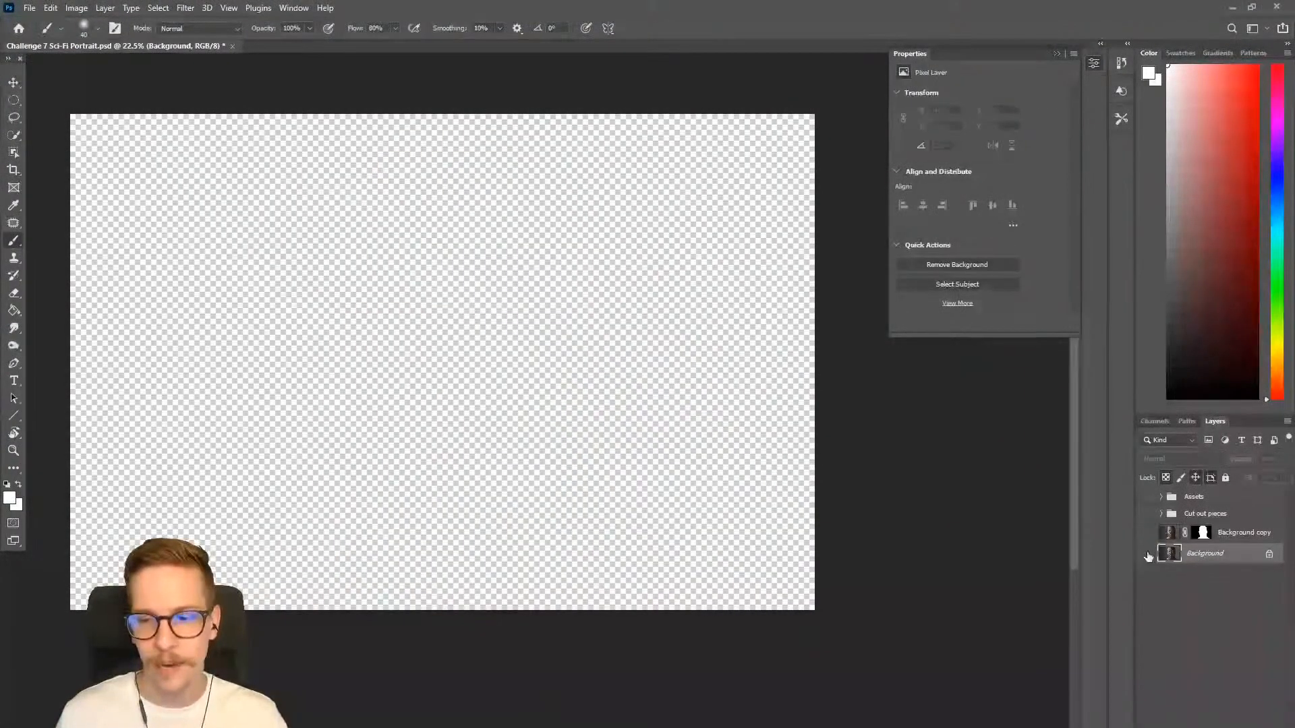
left_click(1146, 553)
Draw a loose Lasso selection around the man's head and shoulders on the Background layer, leaving a margin of backdrop.
left_click_drag(530, 224, 556, 279)
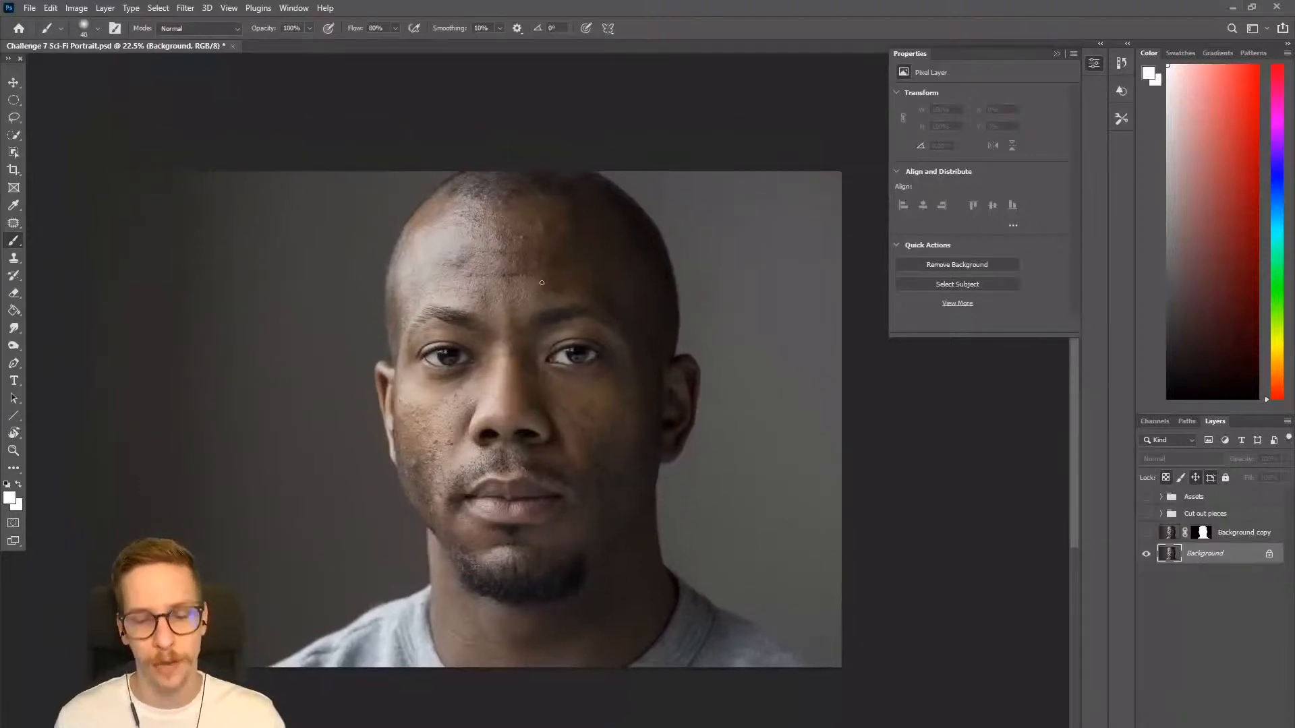
key("l")
mouse_move(586, 157)
left_mouse_down()
mouse_move(453, 157)
mouse_move(420, 180)
mouse_move(384, 238)
mouse_move(362, 423)
mouse_move(397, 550)
left_mouse_up()
mouse_move(342, 597)
left_mouse_down()
mouse_move(256, 657)
mouse_move(606, 727)
mouse_move(769, 724)
mouse_move(840, 689)
mouse_move(832, 650)
mouse_move(687, 558)
left_mouse_up()
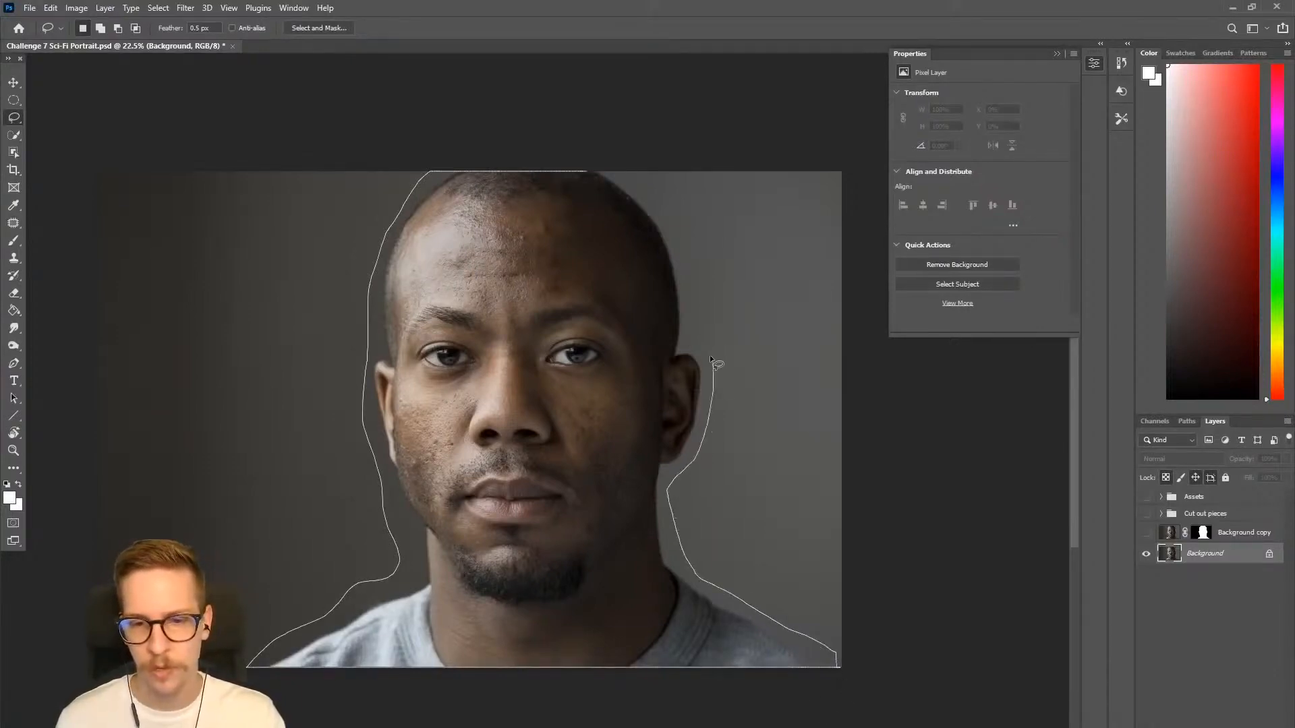
left_click_drag(618, 173, 620, 174)
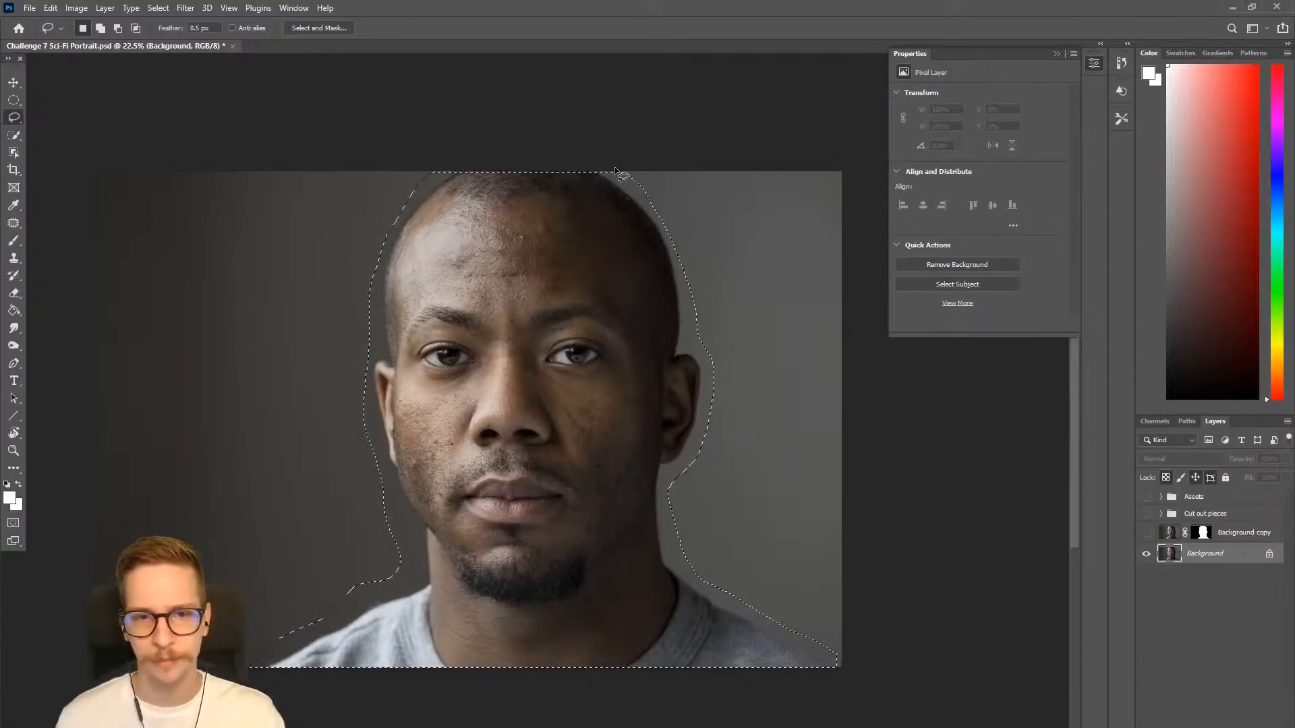
Start Content-Aware Fill on the selected man and paint the backdrop around him as sampling area with a size 700 sampling brush.
left_click(49, 9)
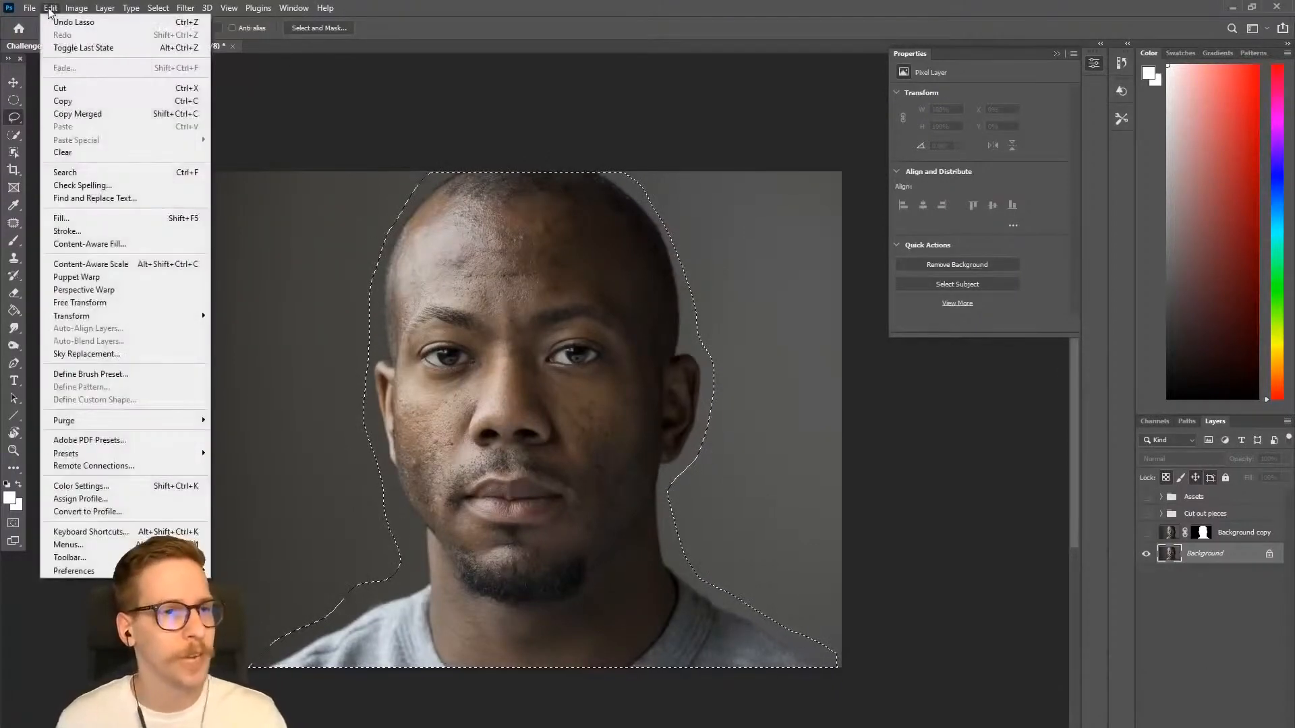
left_click(122, 246)
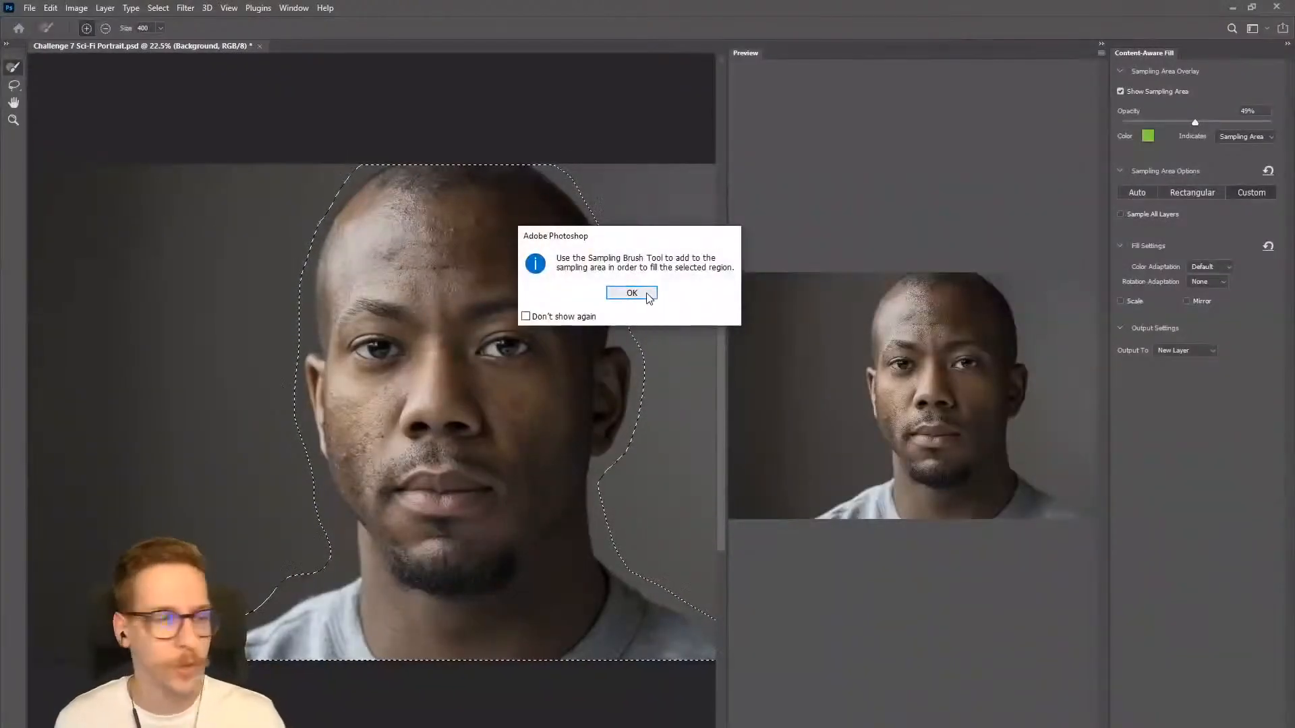
left_click(632, 293)
left_click_drag(569, 293, 453, 309)
key("]")
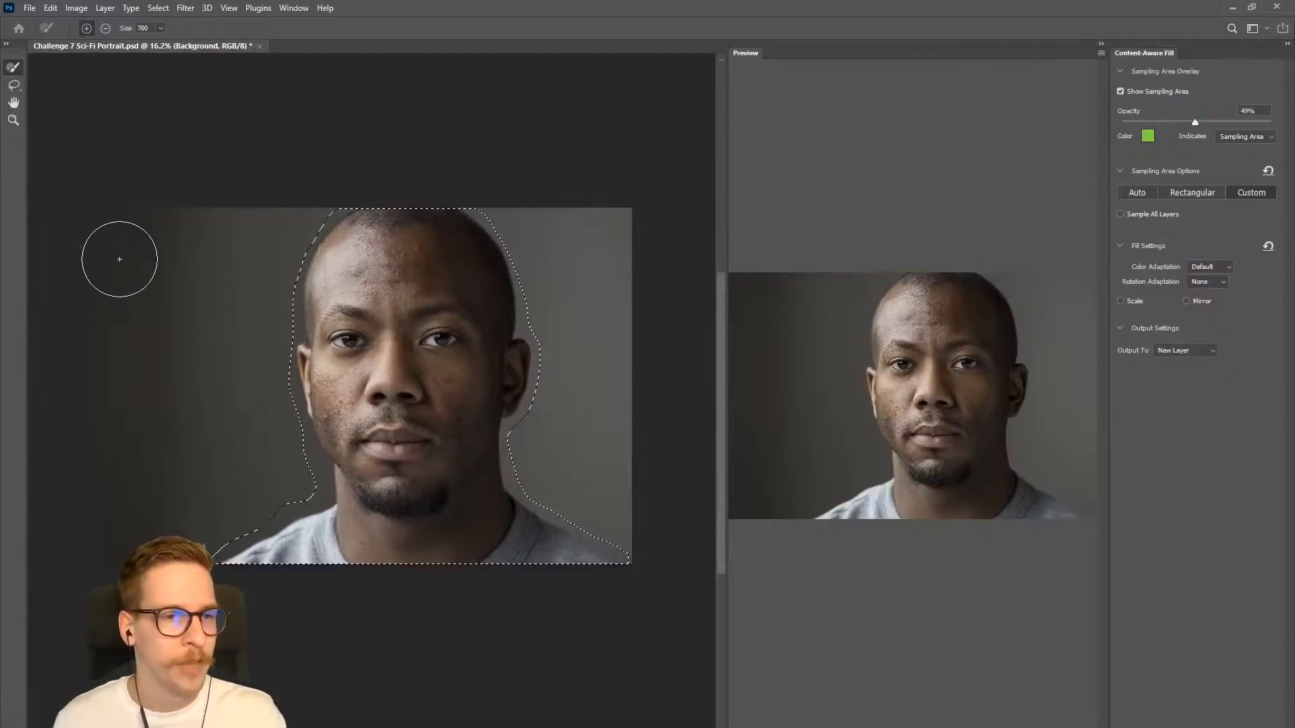
key("]")
key("]")
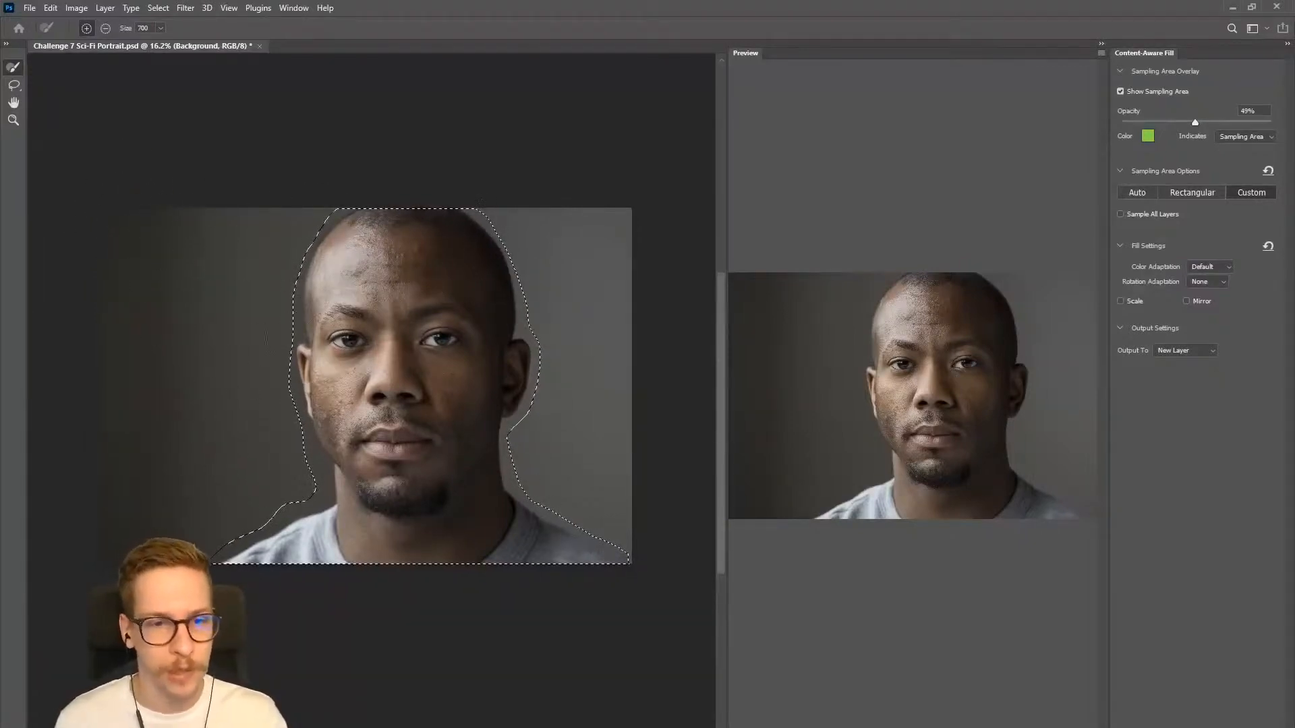
mouse_move(151, 205)
left_mouse_down()
mouse_move(92, 543)
mouse_move(269, 303)
mouse_move(274, 173)
left_mouse_up()
mouse_move(357, 132)
left_mouse_down()
mouse_move(520, 165)
mouse_move(549, 376)
mouse_move(608, 604)
left_mouse_up()
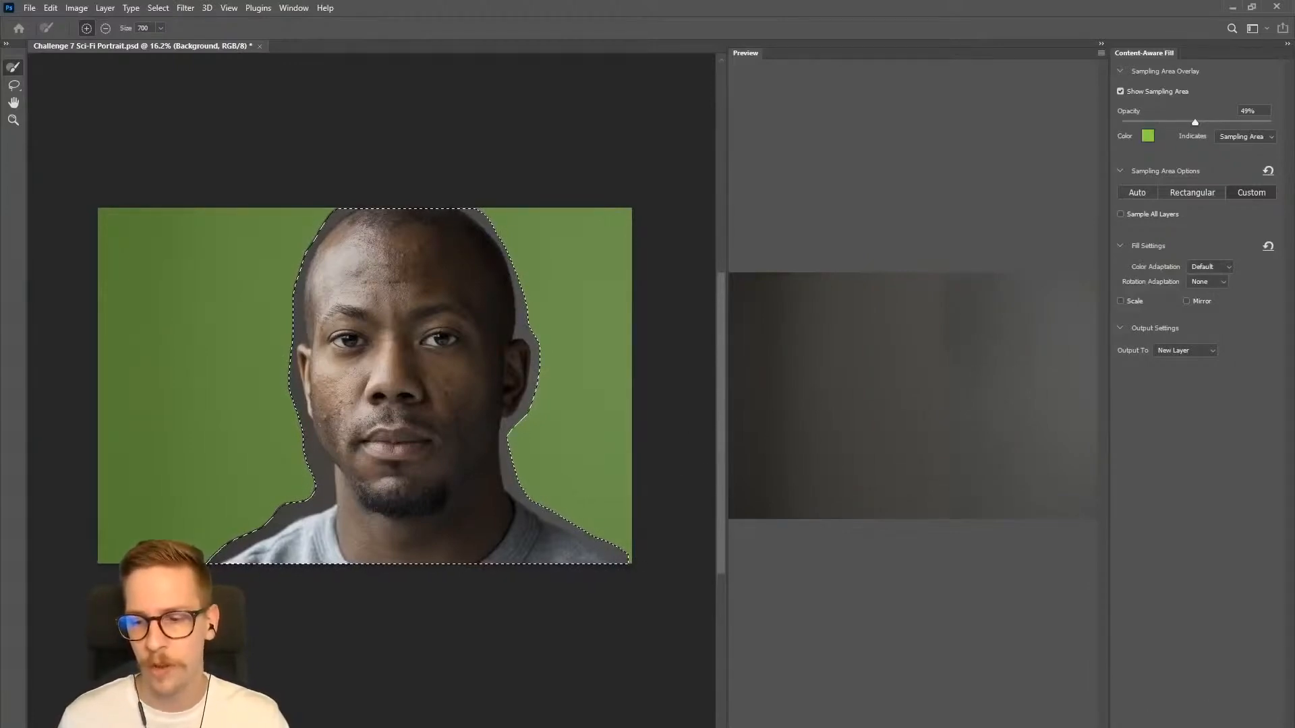
Apply the Content-Aware Fill to a new layer and deselect.
key("Return")
left_click_drag(641, 446, 668, 453)
key("ctrl+d")
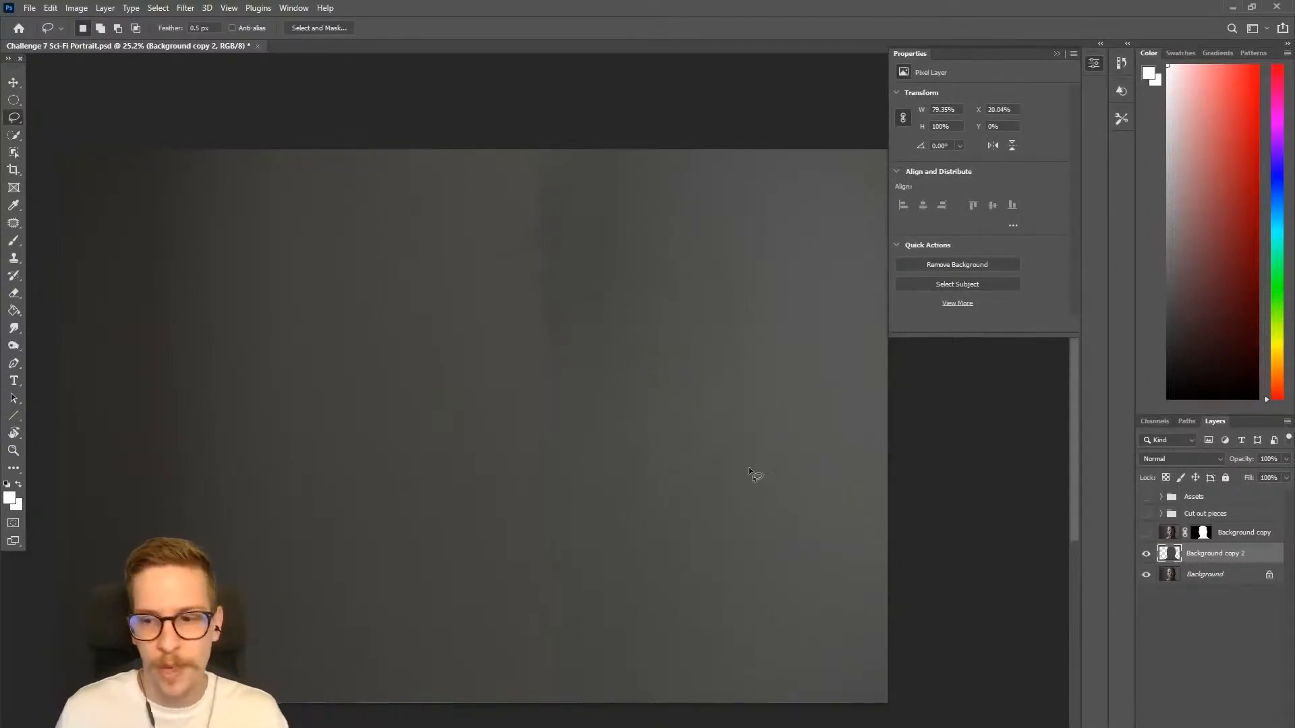
Sample the grey backdrop colour and paint down the dark vertical seam on Background copy 2 with a large soft brush.
key("b")
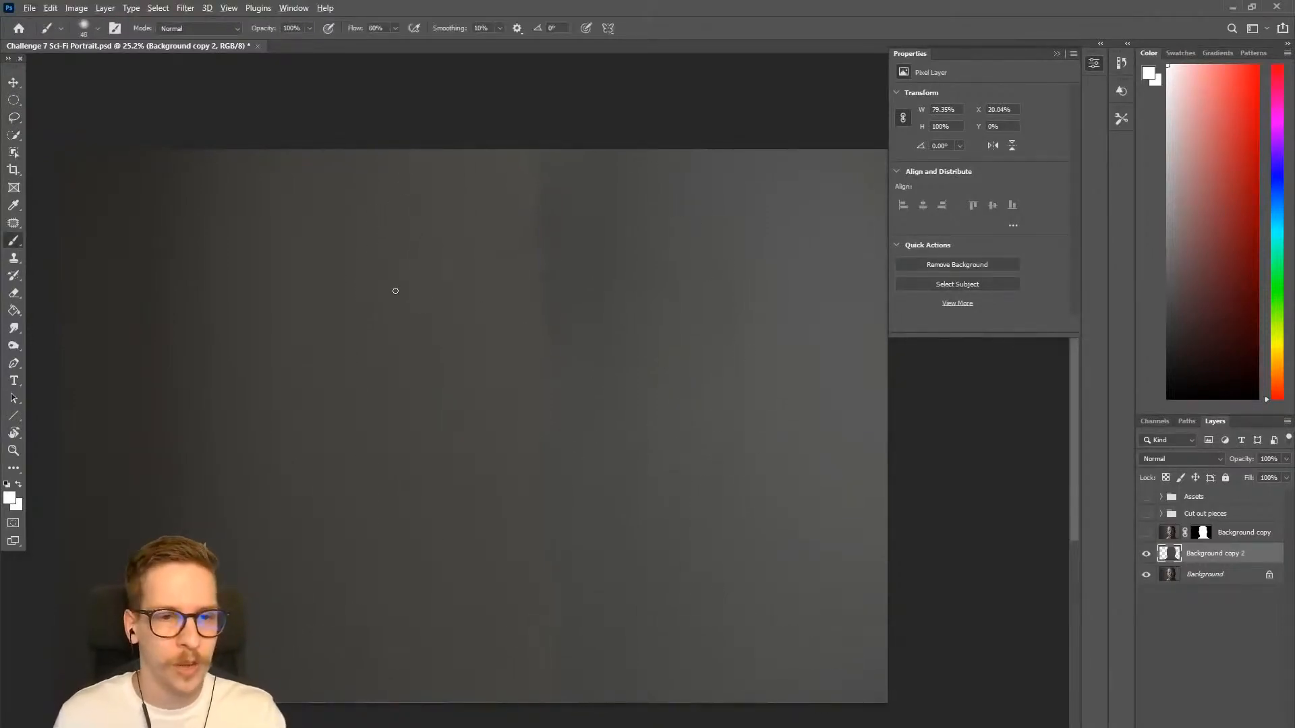
key("bracketright")
key("bracketright")
key("bracketright")
key("bracketright")
key("bracketright")
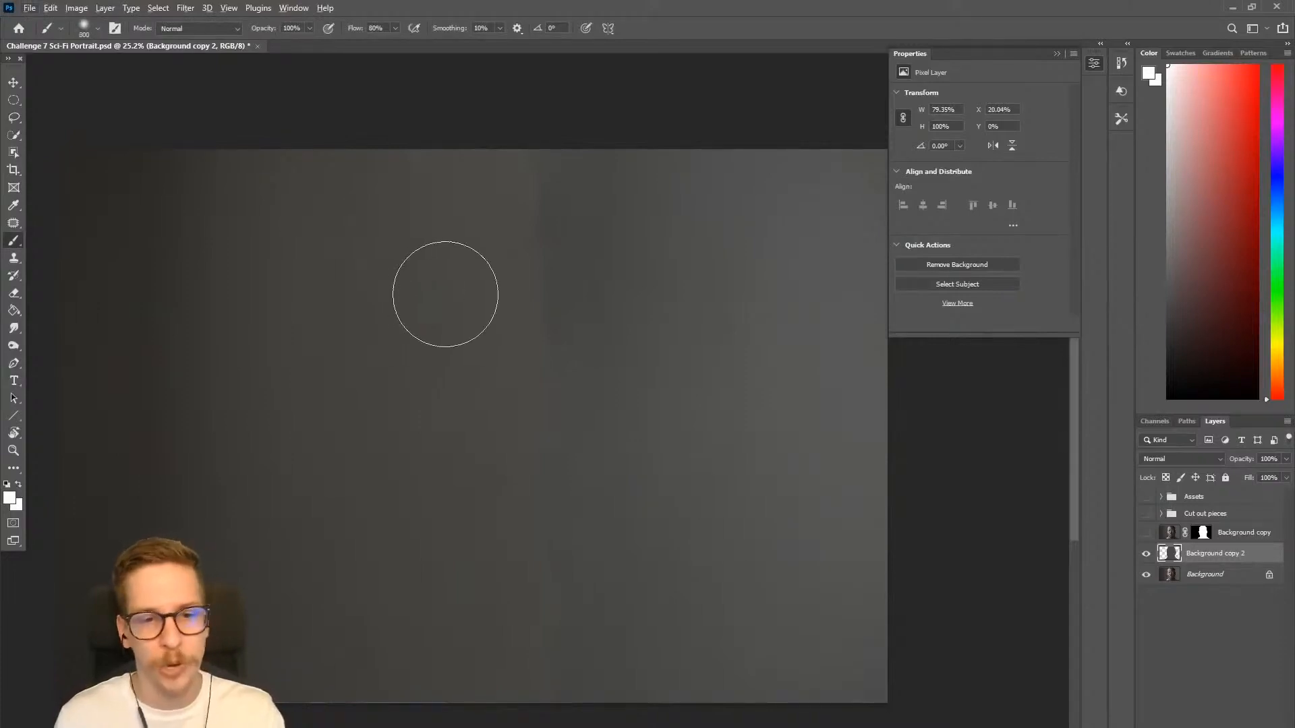
key("alt")
left_click(476, 277, "alt")
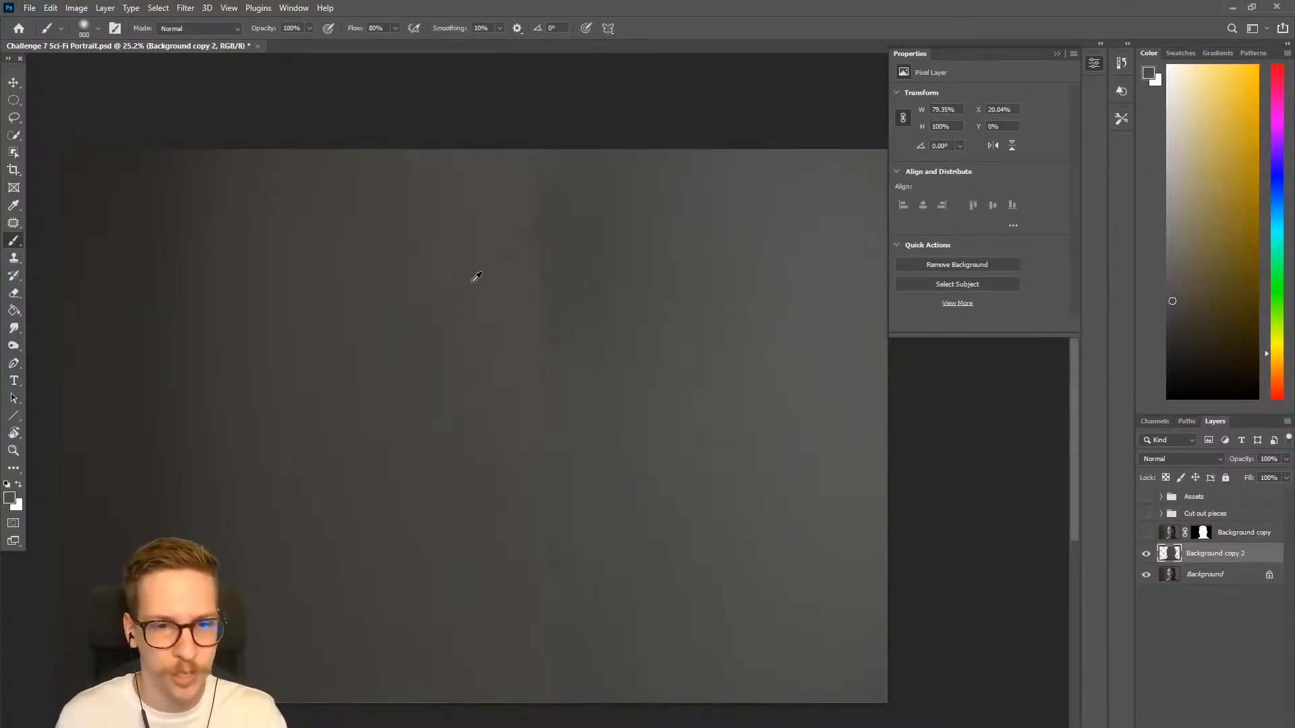
key("bracketright")
left_click_drag(530, 263, 546, 689)
Sample the grey beside the seam and blend the remaining uneven tones in the middle of the backdrop with the size 900 brush.
key("alt")
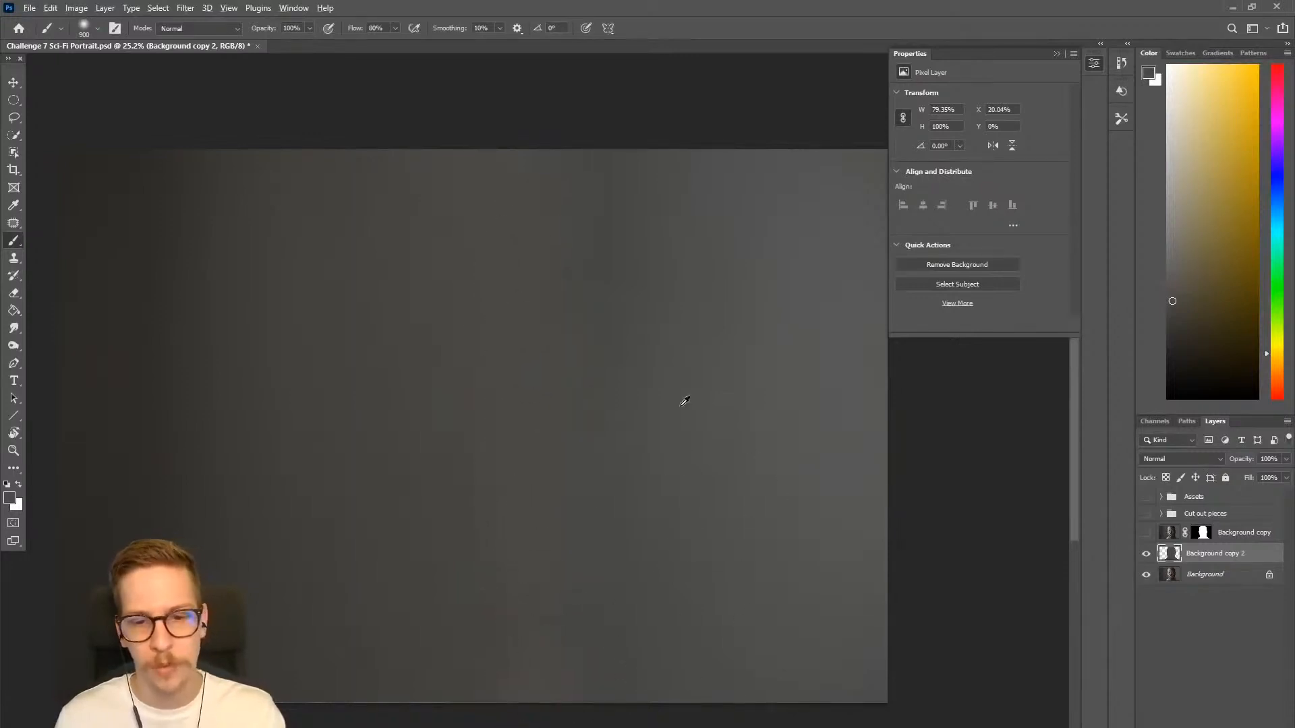
left_click(648, 359, "alt")
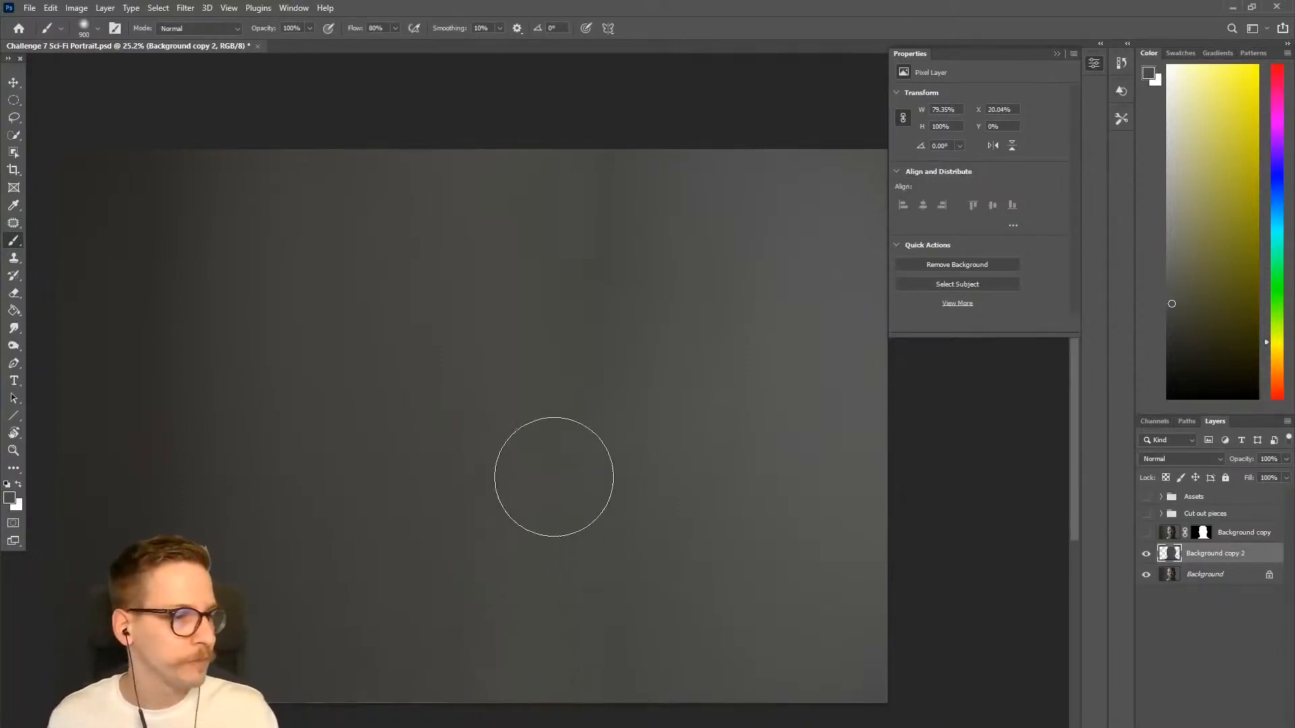
mouse_move(469, 386)
left_mouse_down()
mouse_move(540, 392)
mouse_move(492, 422)
left_mouse_up()
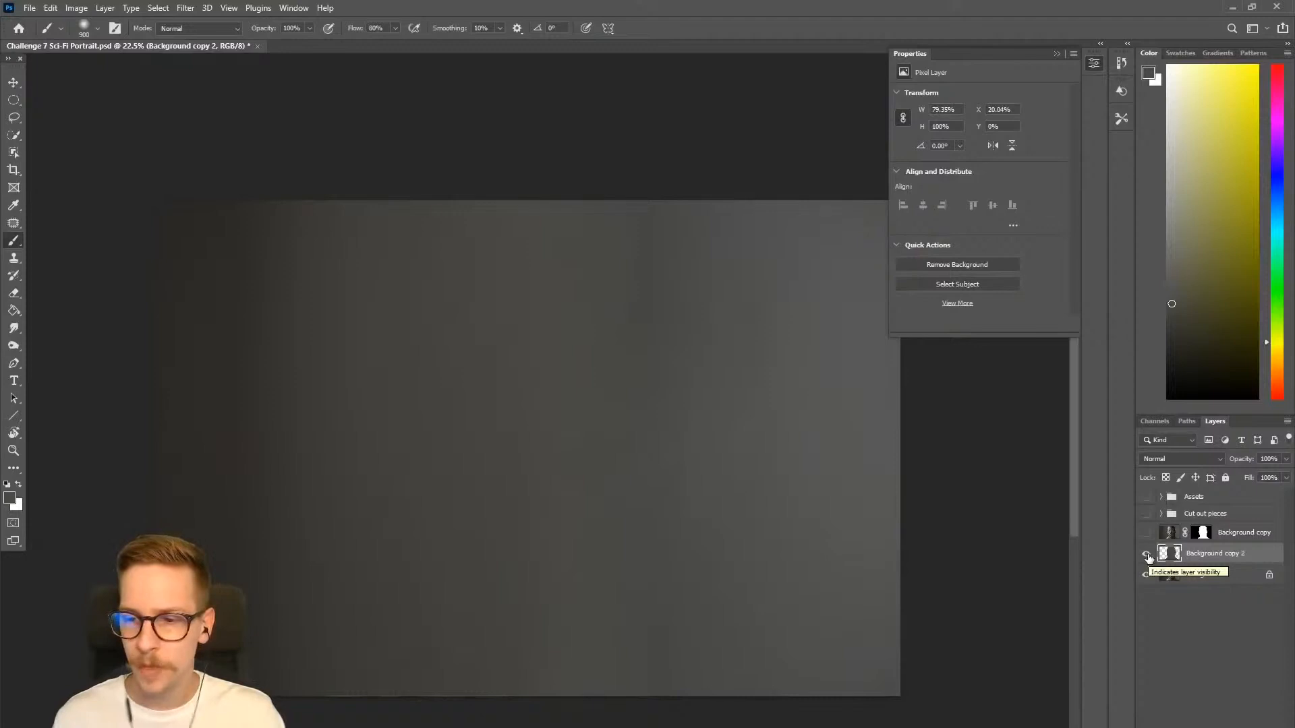
Merge the Background copy 2 layer with the Background layer.
left_click(1190, 575, "shift")
right_click(1169, 575)
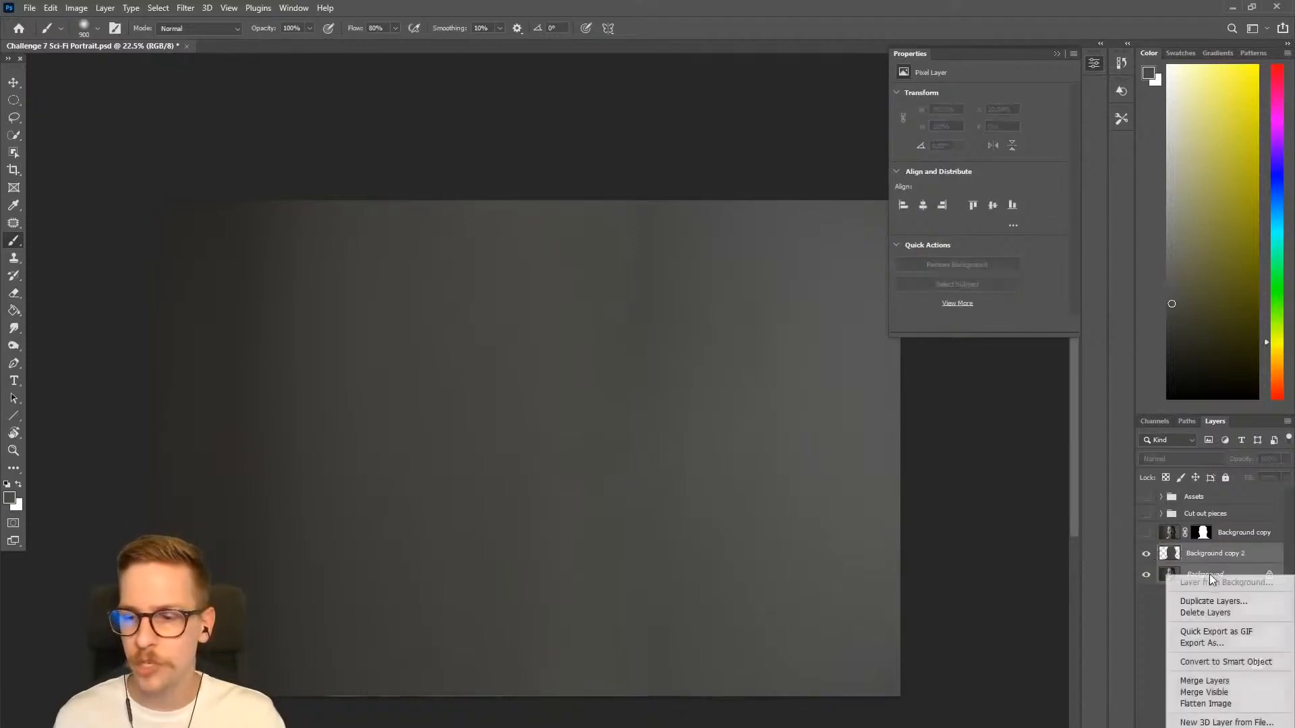
right_click(1201, 552)
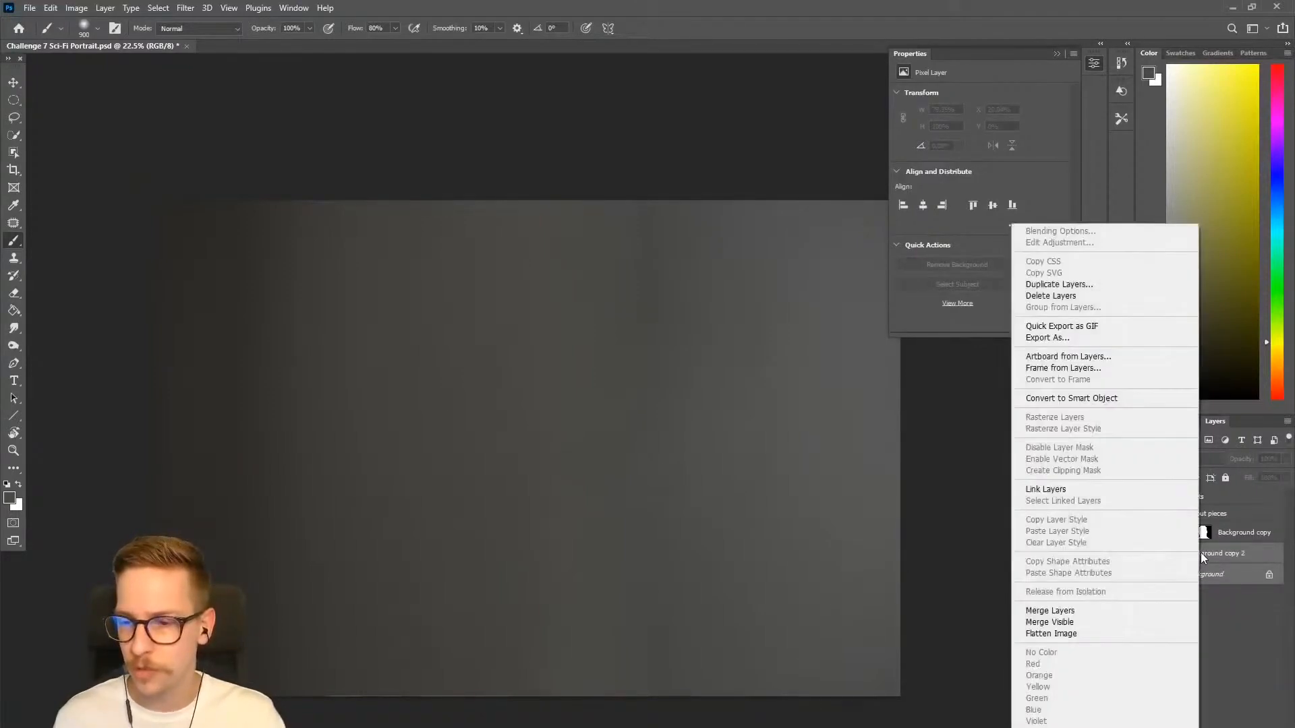
left_click(1081, 610)
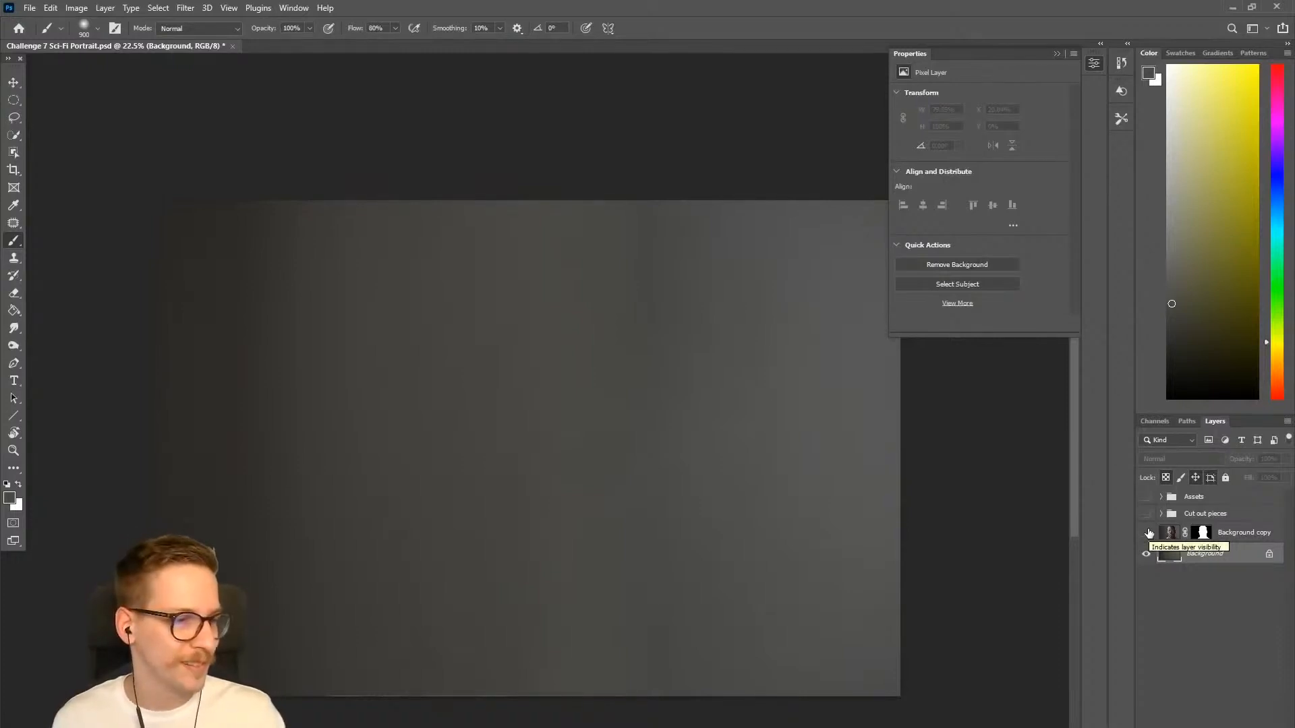
Toggle the masked Background copy layer off and on to compare it with the clean backdrop, leaving it visible.
left_click(1149, 532)
left_click(1149, 533)
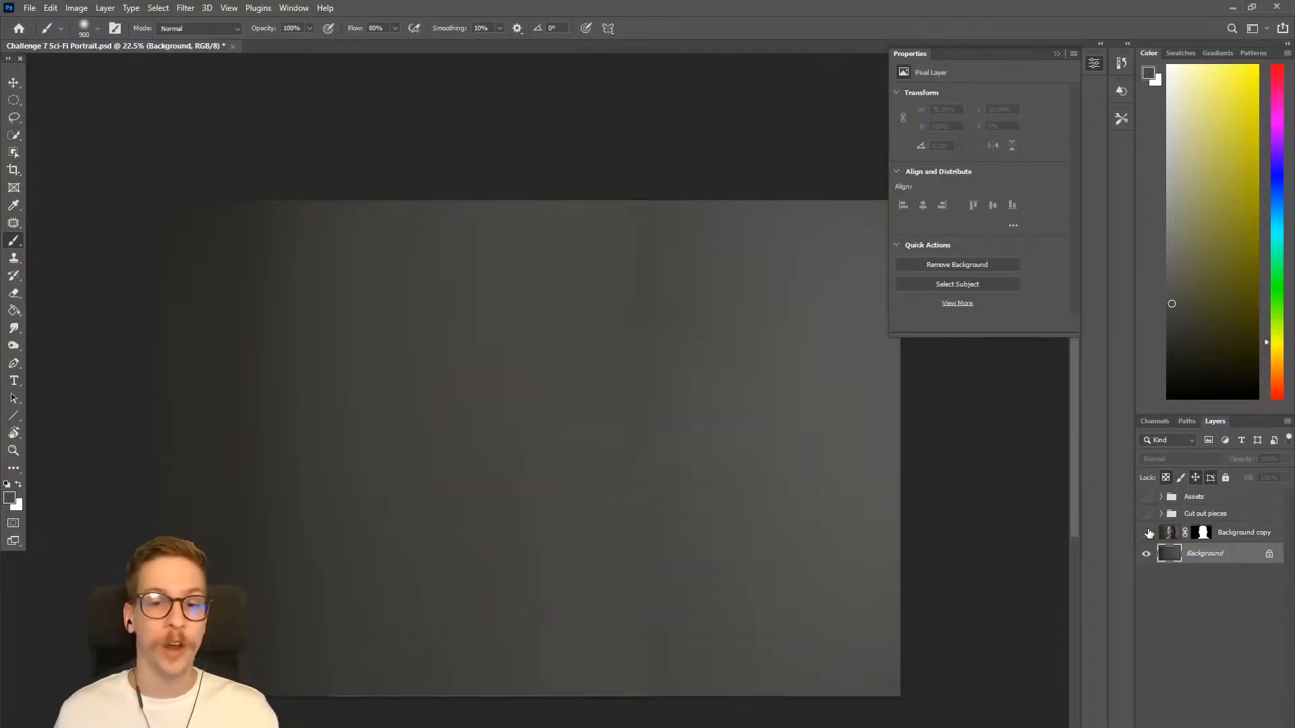
left_click(1150, 533)
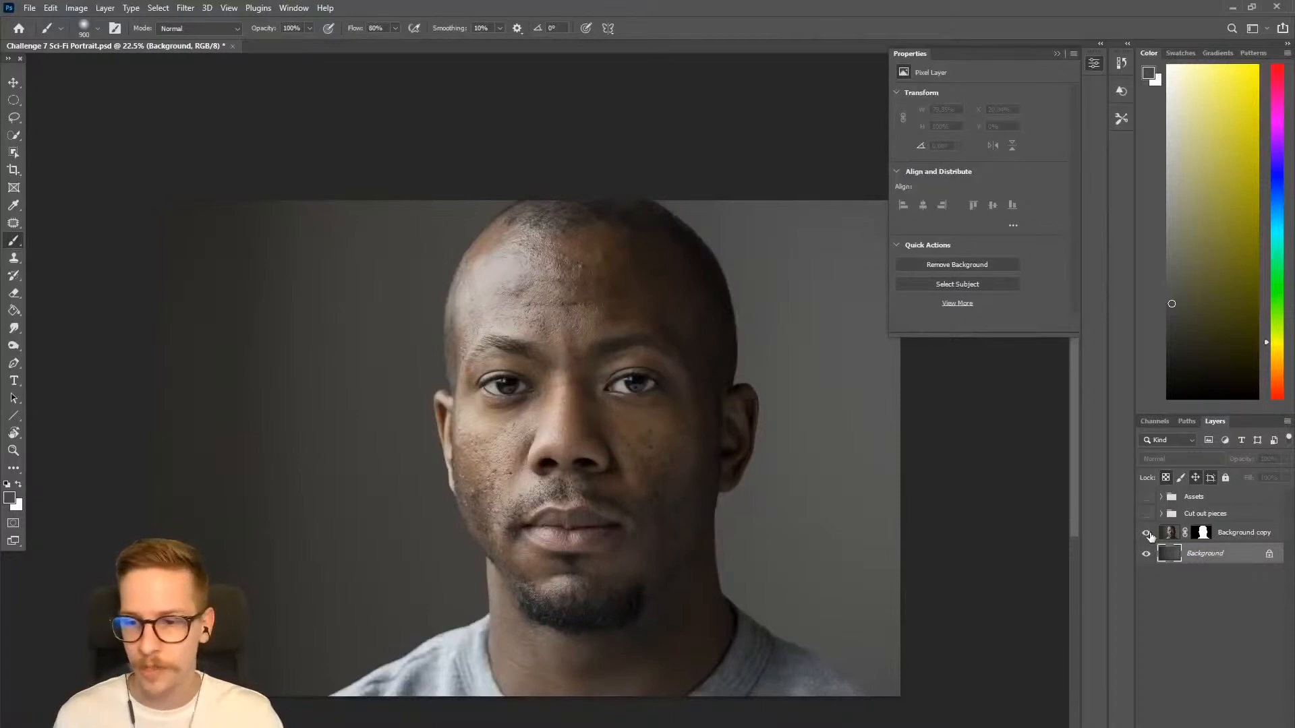
left_click(1148, 533)
left_click(1147, 533)
Convert the masked Background copy layer to a Smart Object.
left_click(1194, 534)
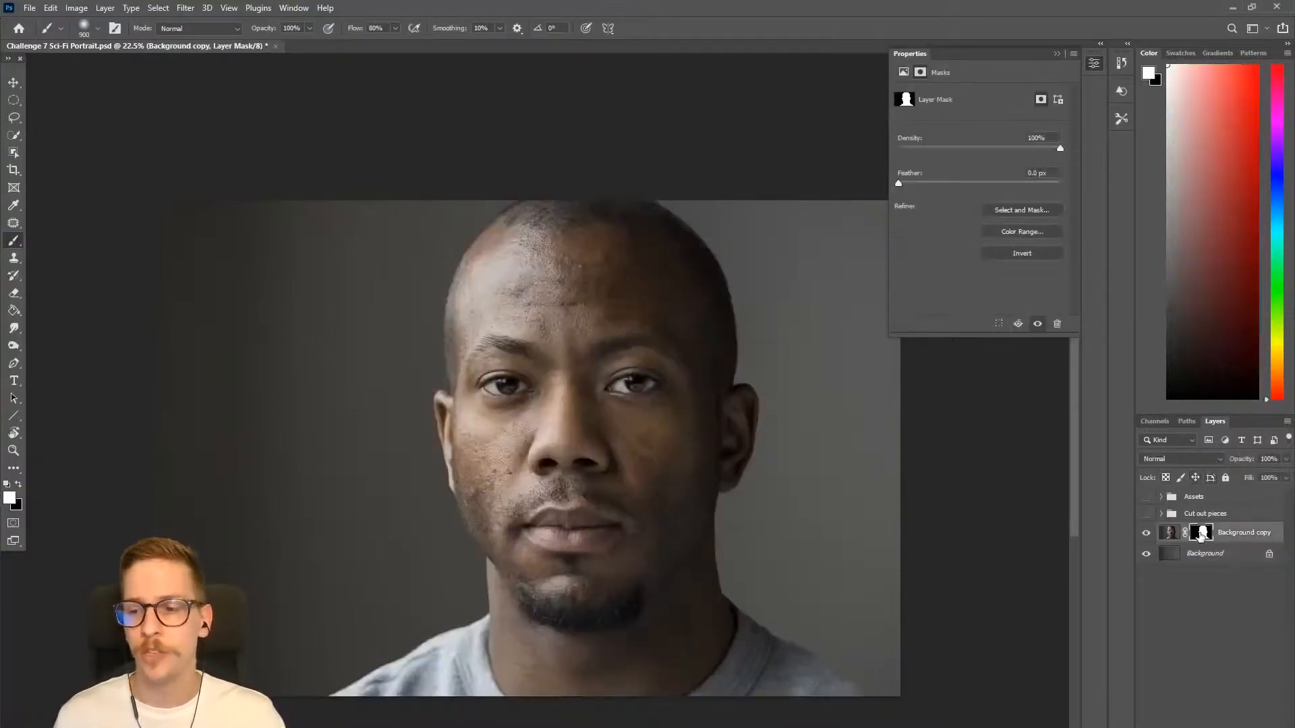
left_click(1167, 534)
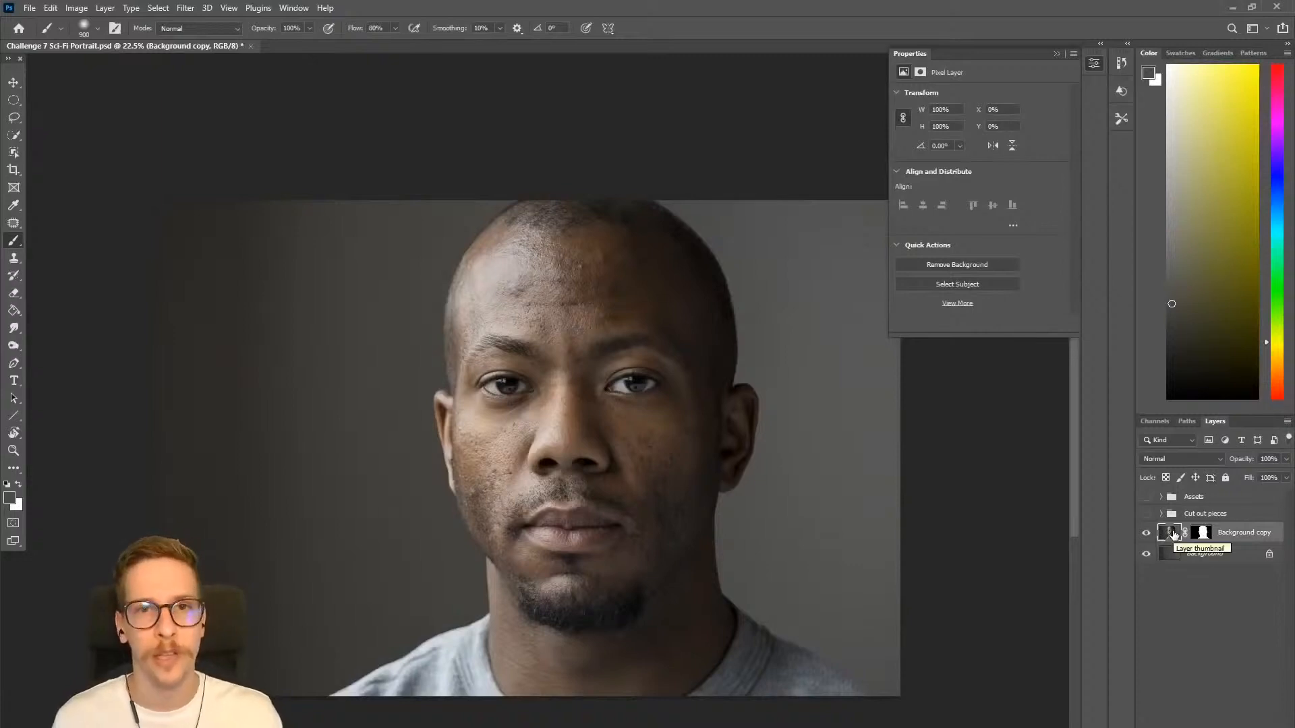
right_click(1170, 538)
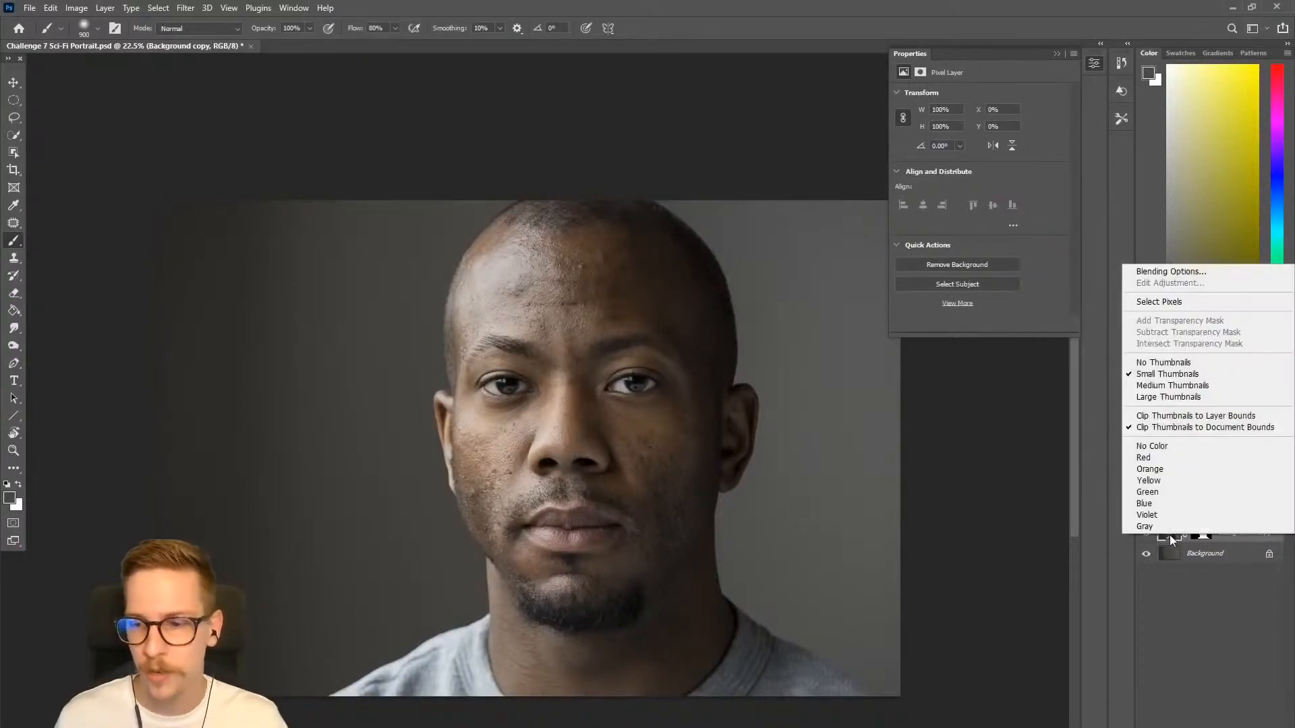
left_click(1223, 541)
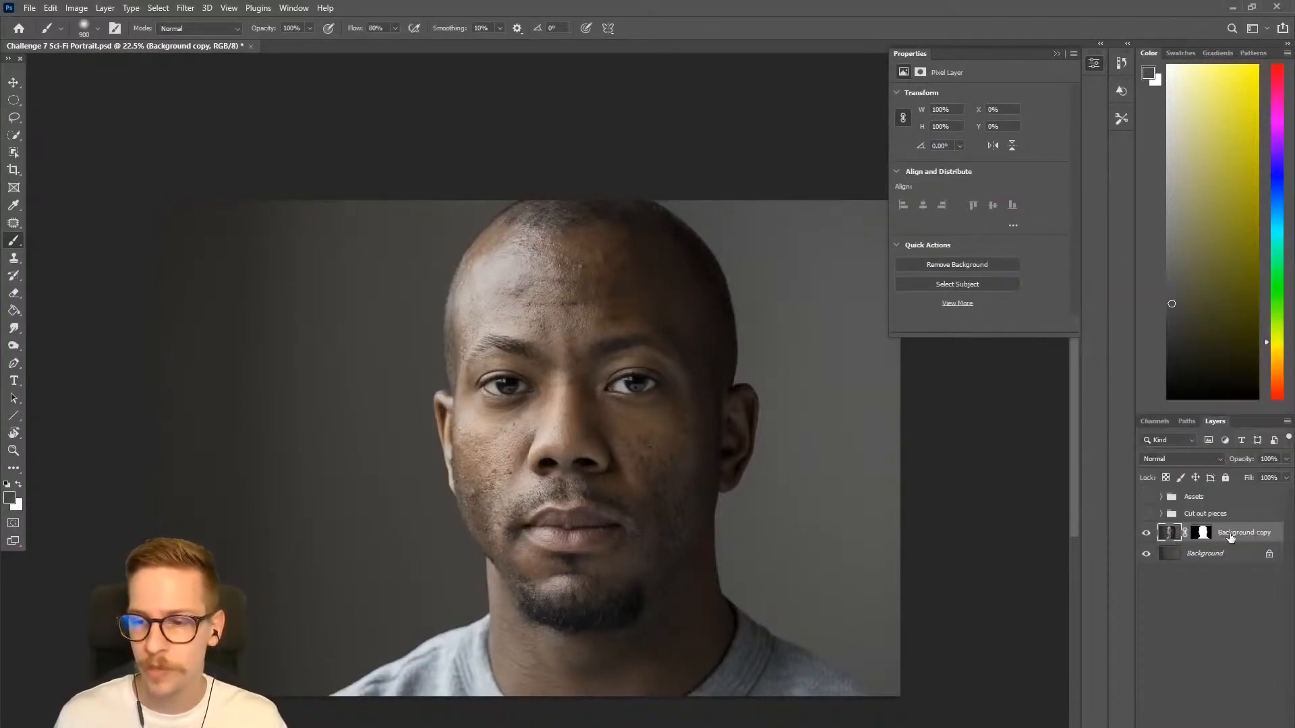
right_click(1241, 533)
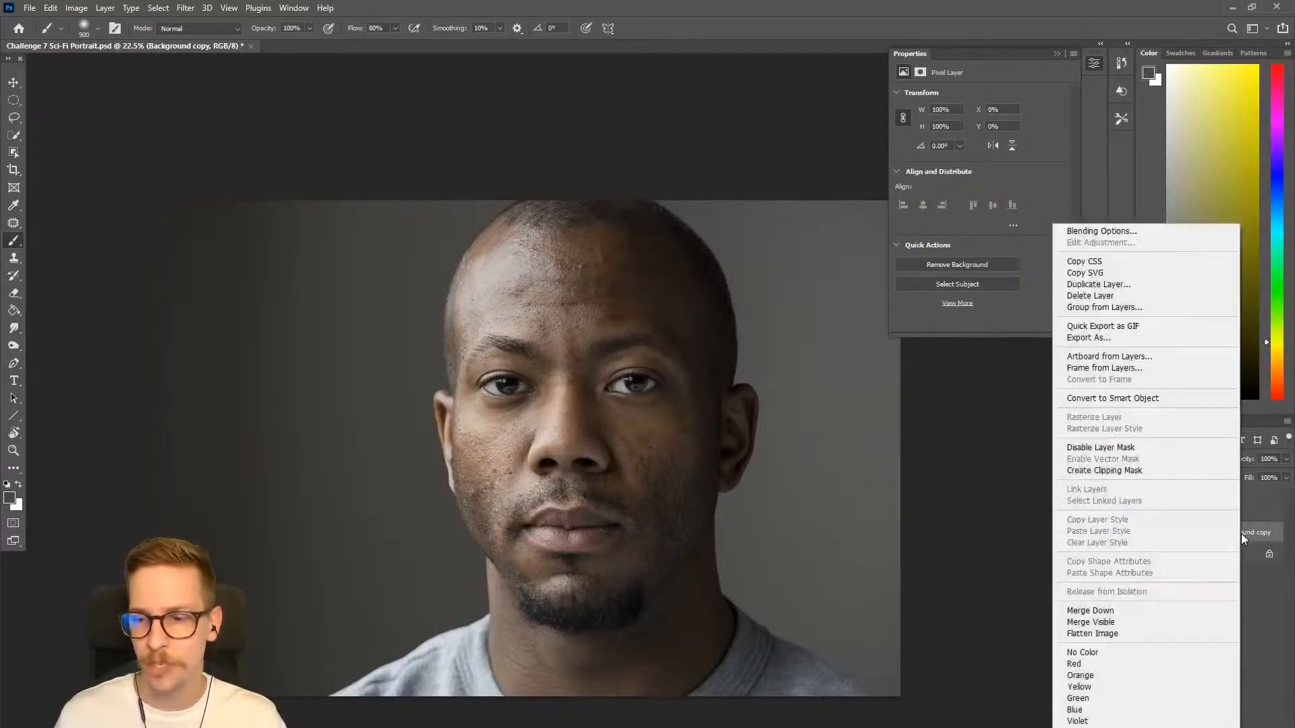
left_click(1147, 400)
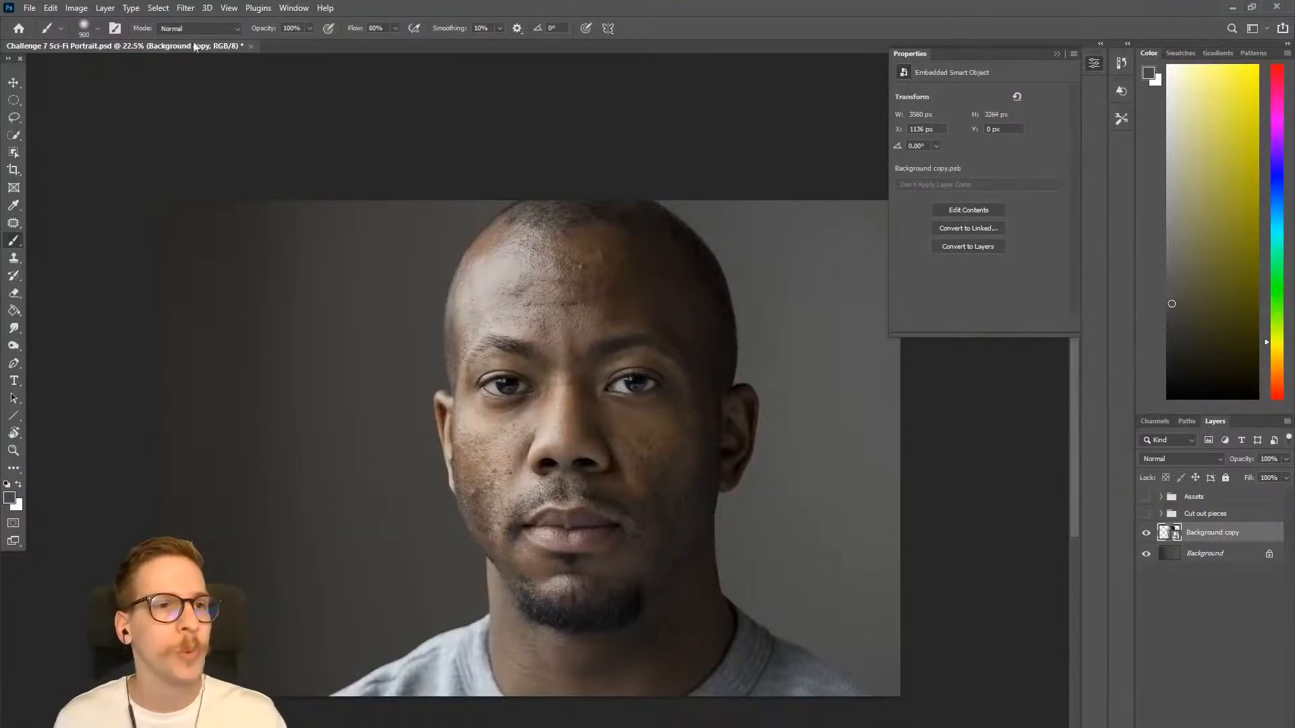
Open Neural Filters for the Background copy layer and enable the Smart Portrait beta filter.
left_click(186, 8)
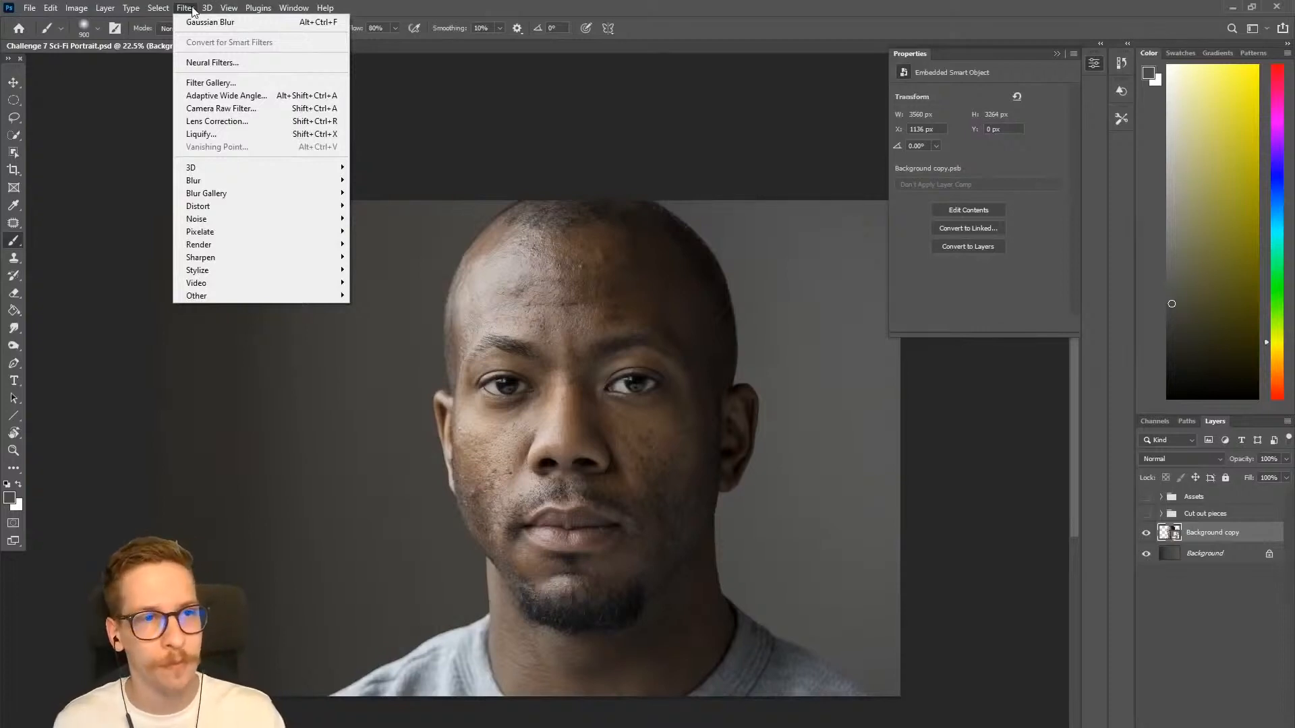
left_click(257, 63)
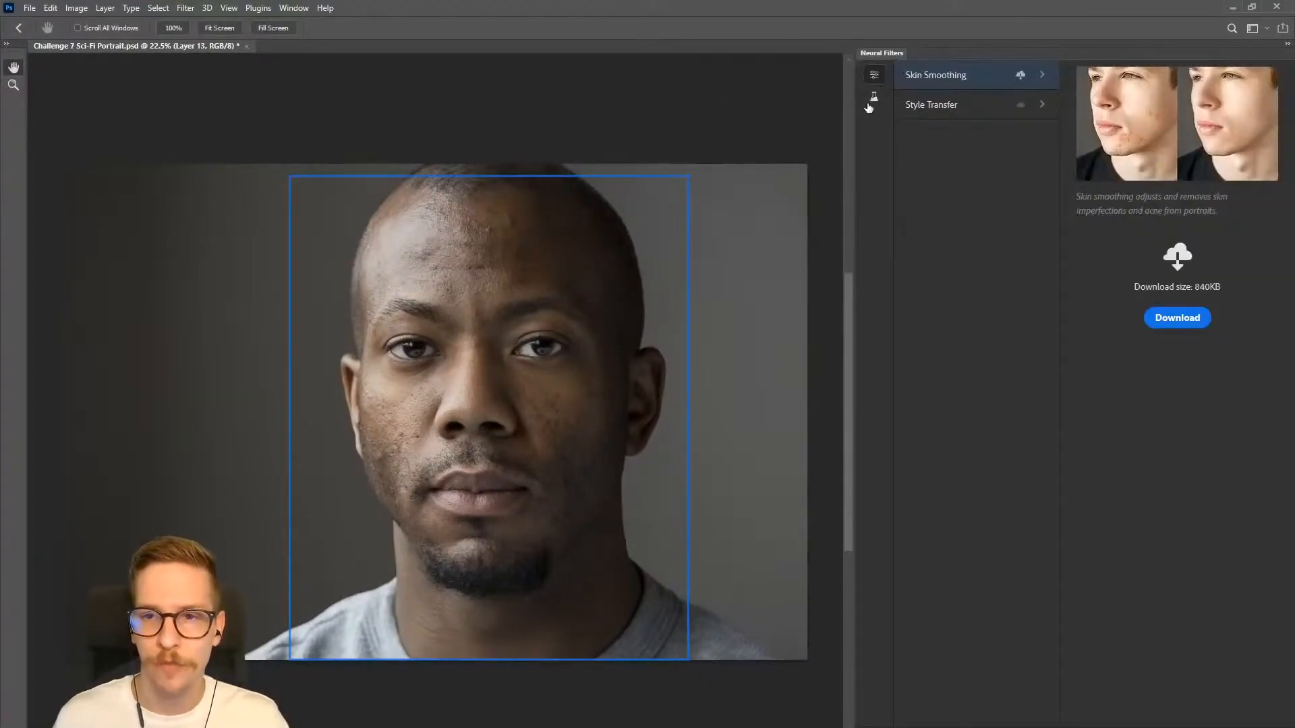
left_click(874, 98)
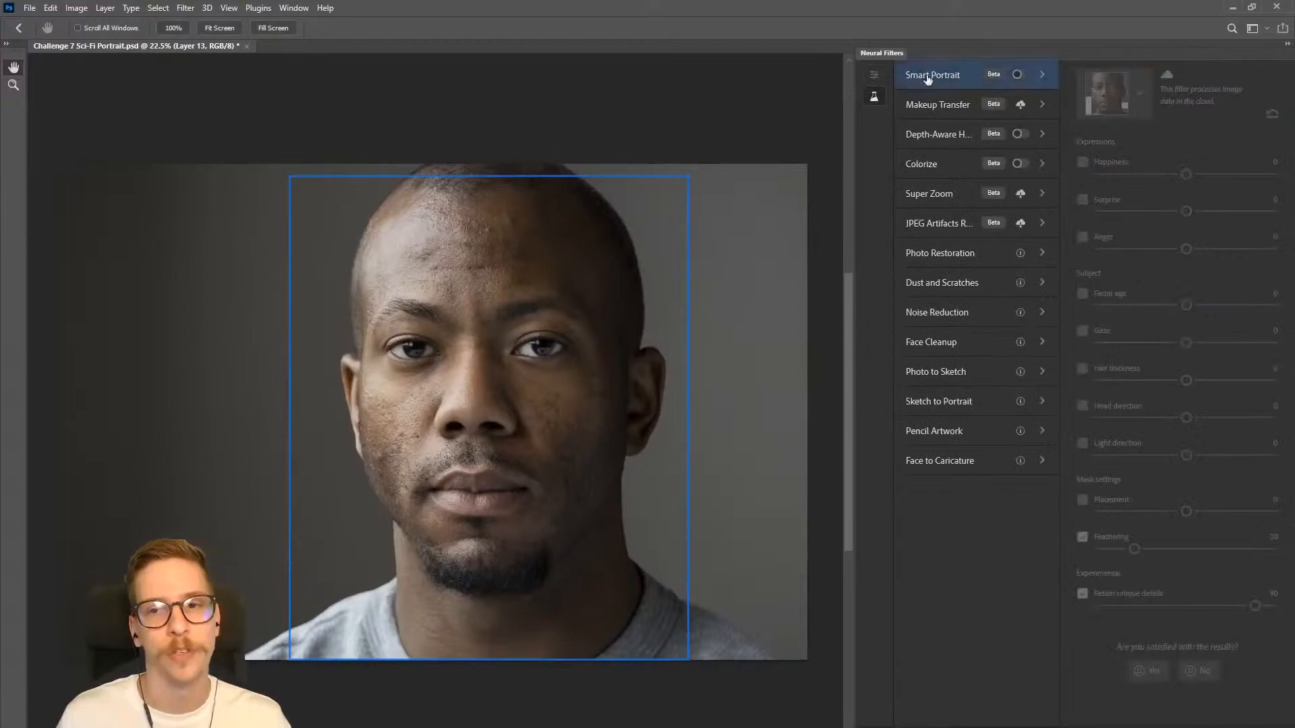
mouse_move(970, 74)
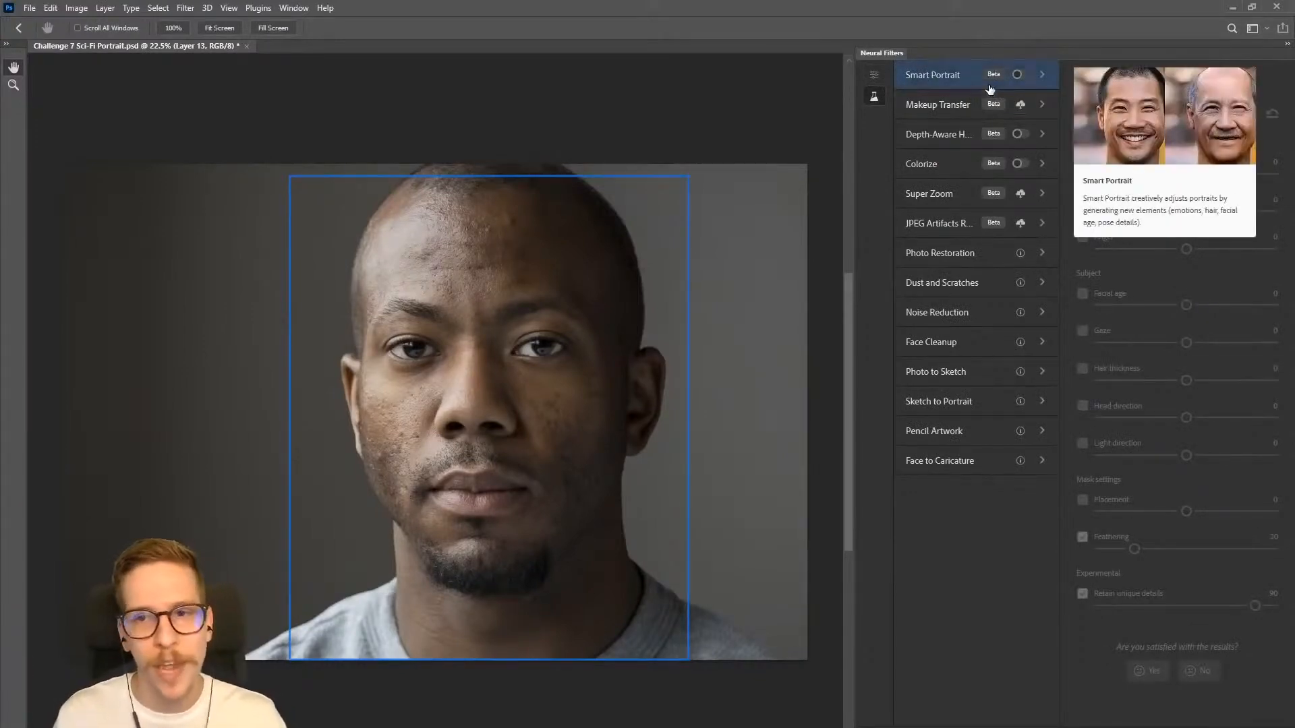
left_click(1018, 78)
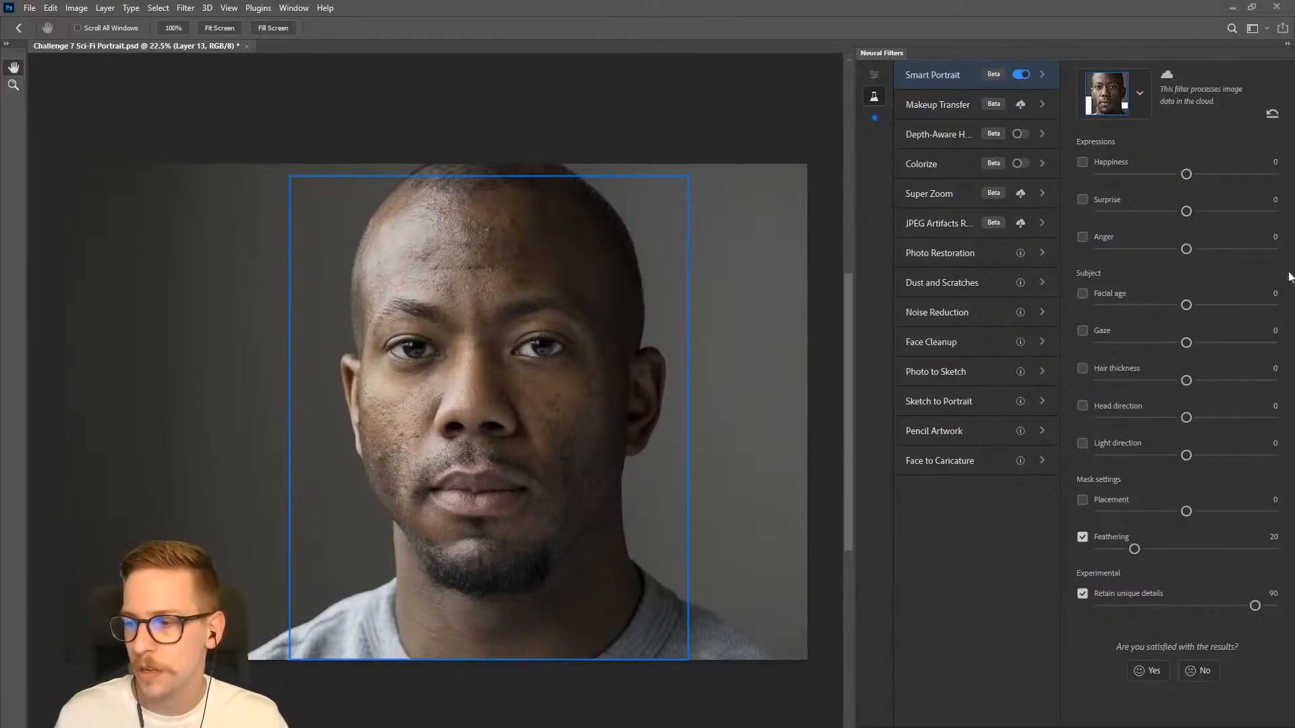
Set the Smart Portrait filter's Happiness to -16, Anger to 4 and Facial age to 23.
left_click(1187, 174)
left_click_drag(1184, 175, 1161, 186)
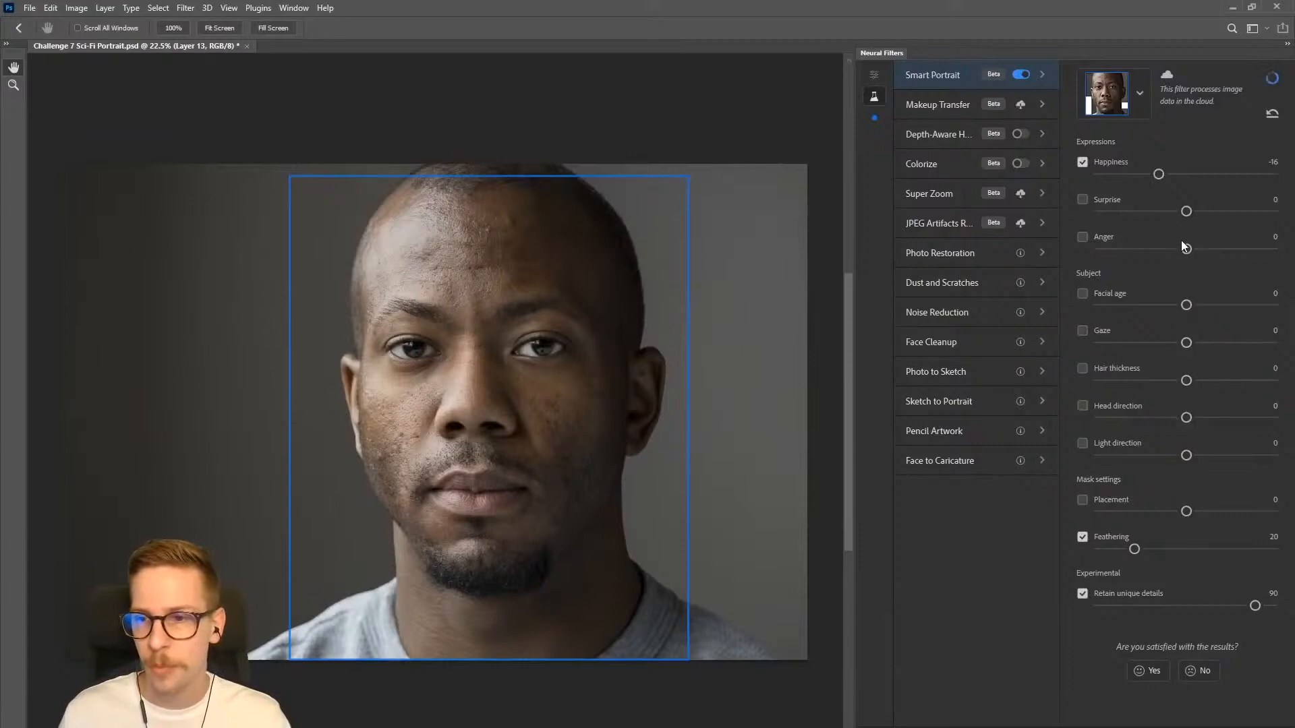
left_click_drag(1187, 249, 1194, 253)
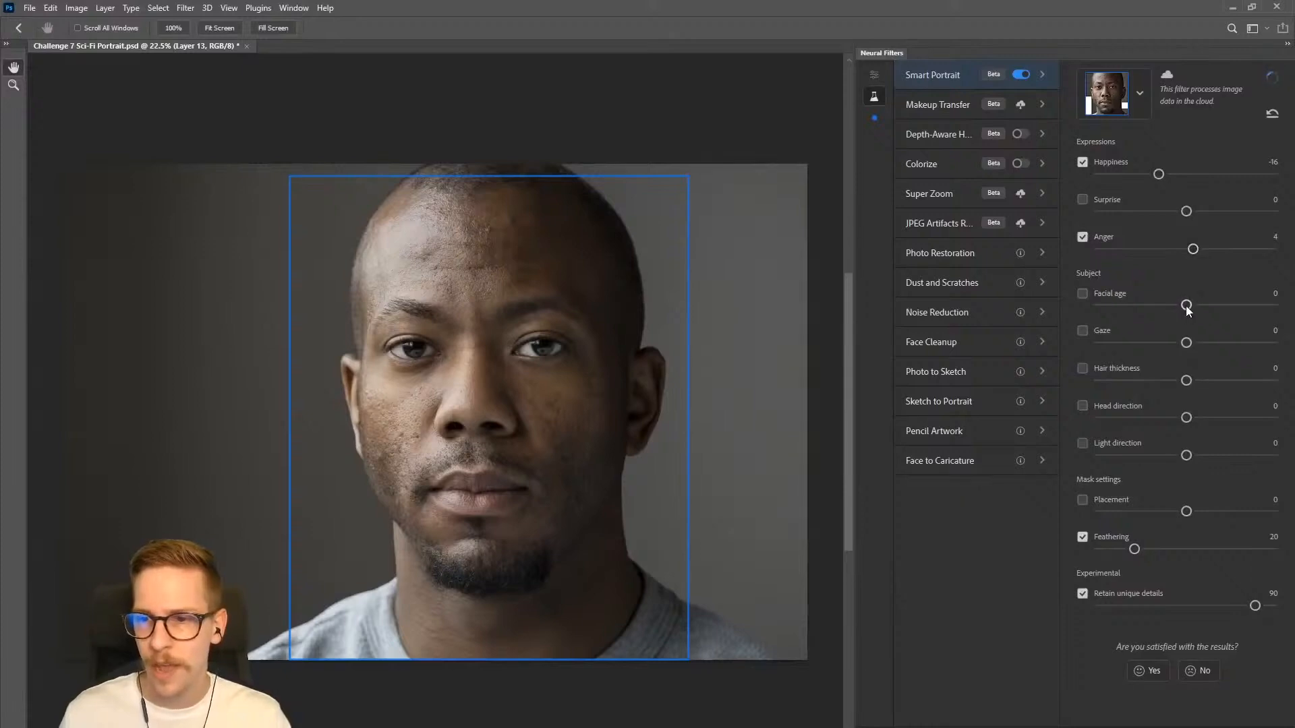
left_click_drag(1187, 306, 1226, 306)
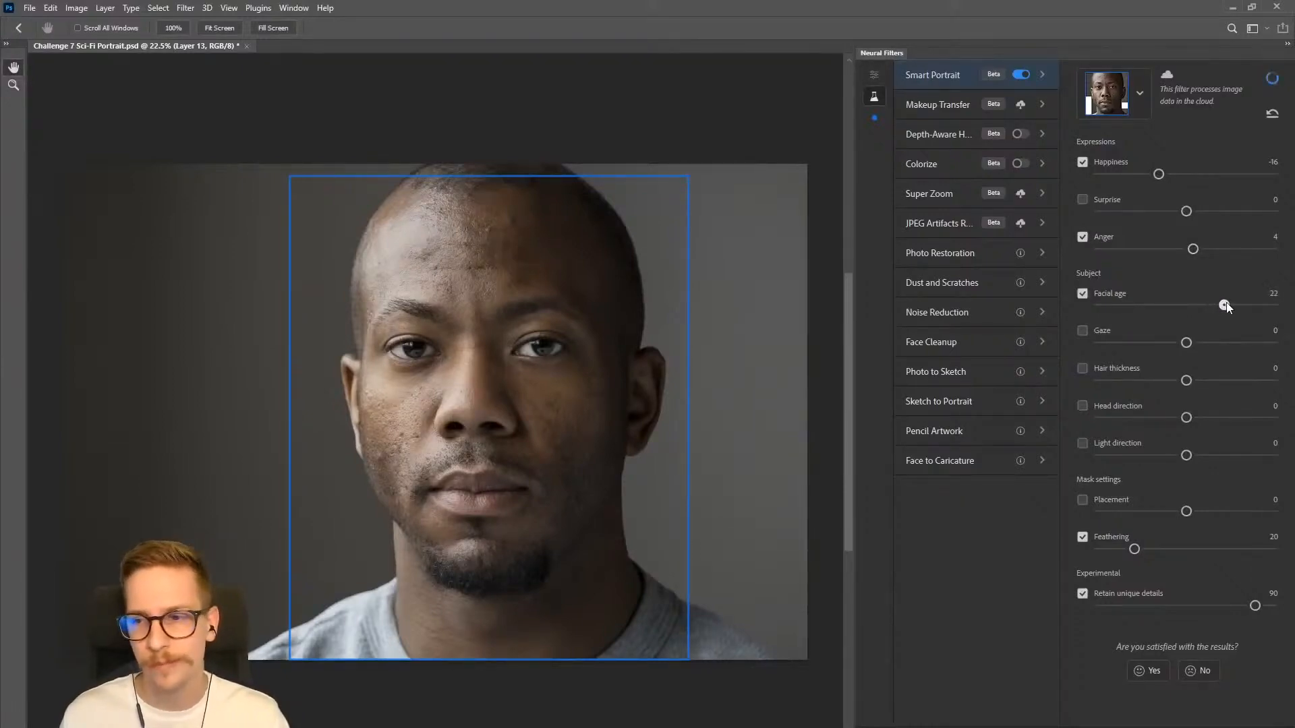
left_click_drag(1227, 303, 1227, 303)
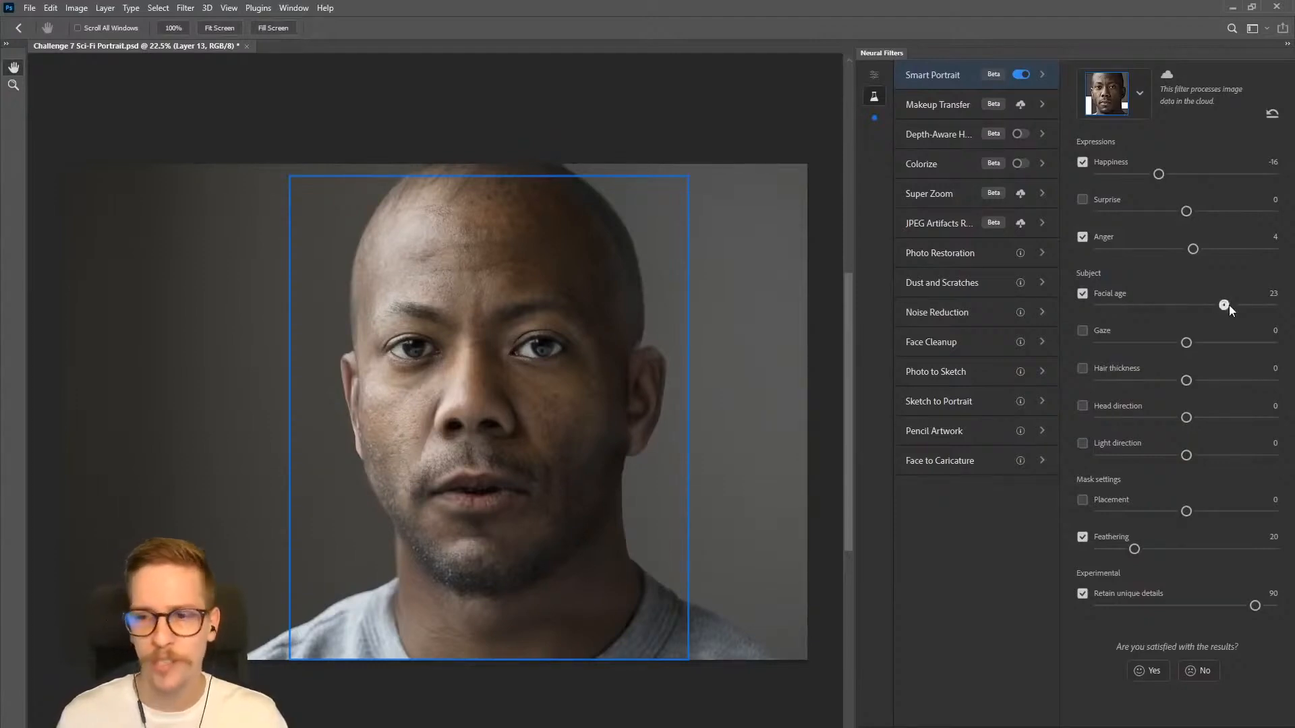
Try Facial age at 50 and at -41 in Smart Portrait, and return it to 23.
left_click_drag(1226, 304, 1281, 312)
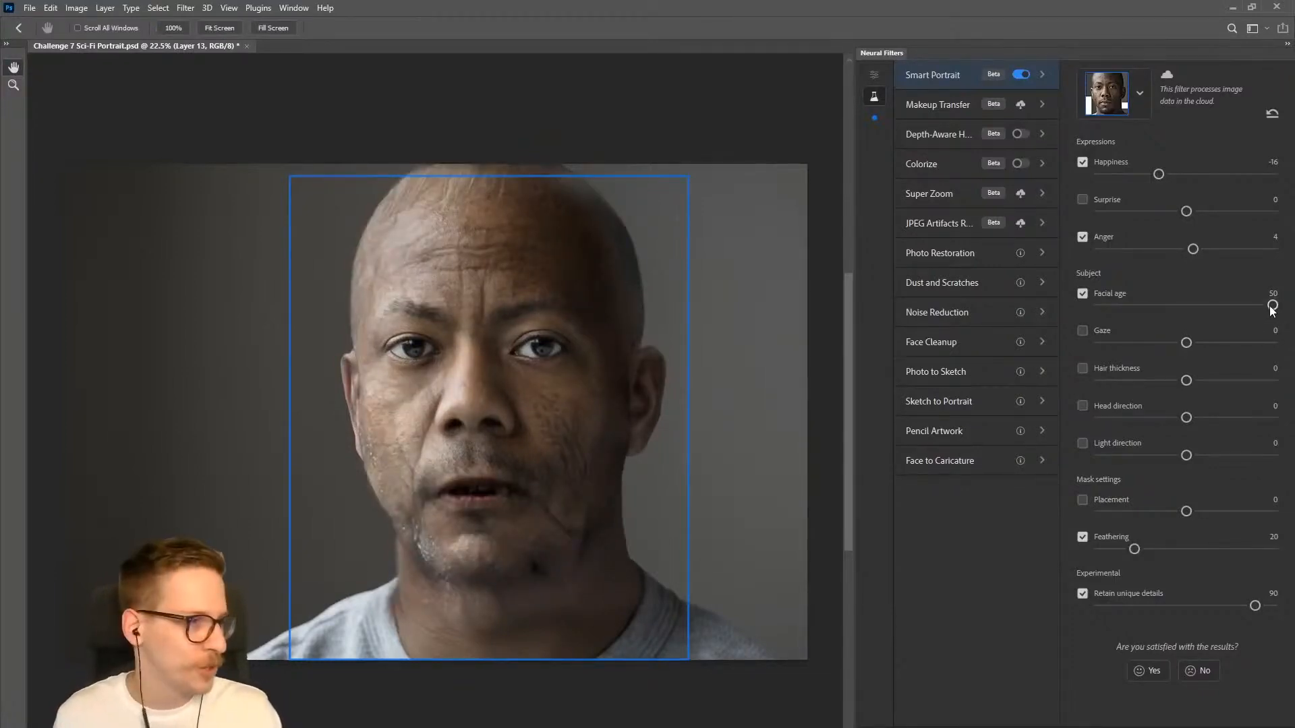
left_click_drag(1272, 306, 1135, 307)
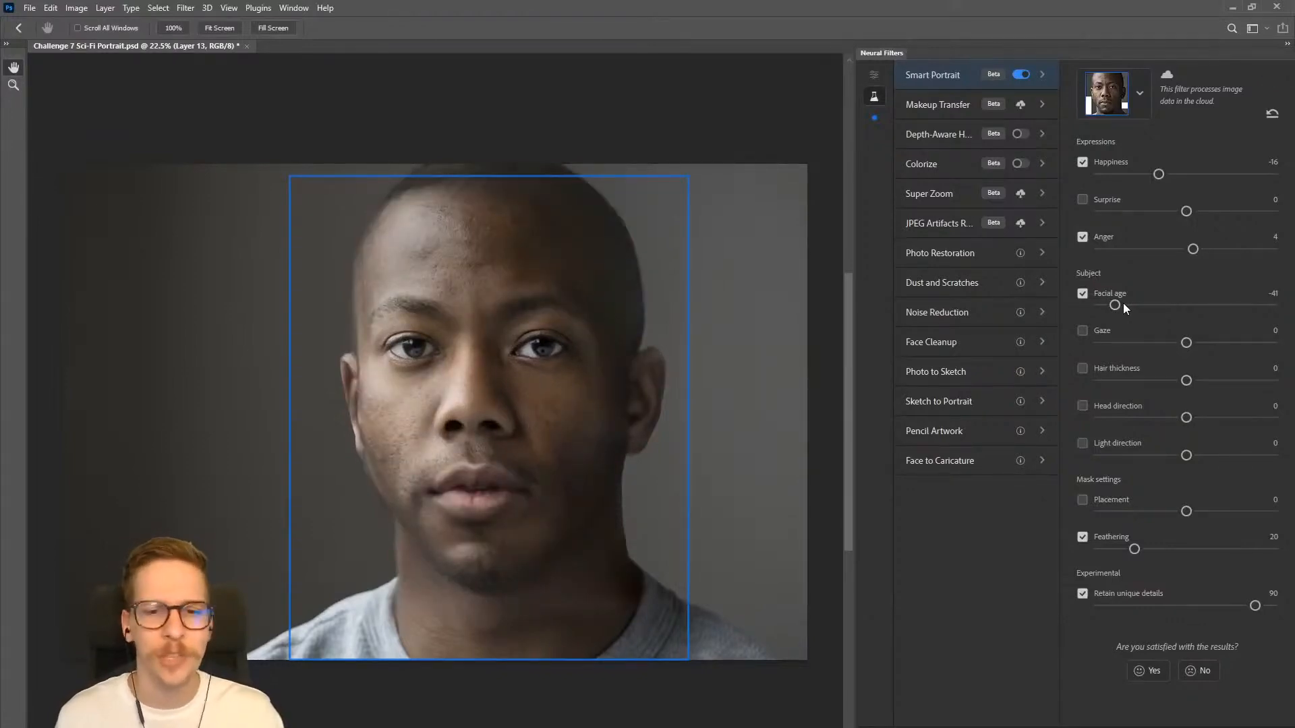
left_click_drag(1119, 306, 1227, 310)
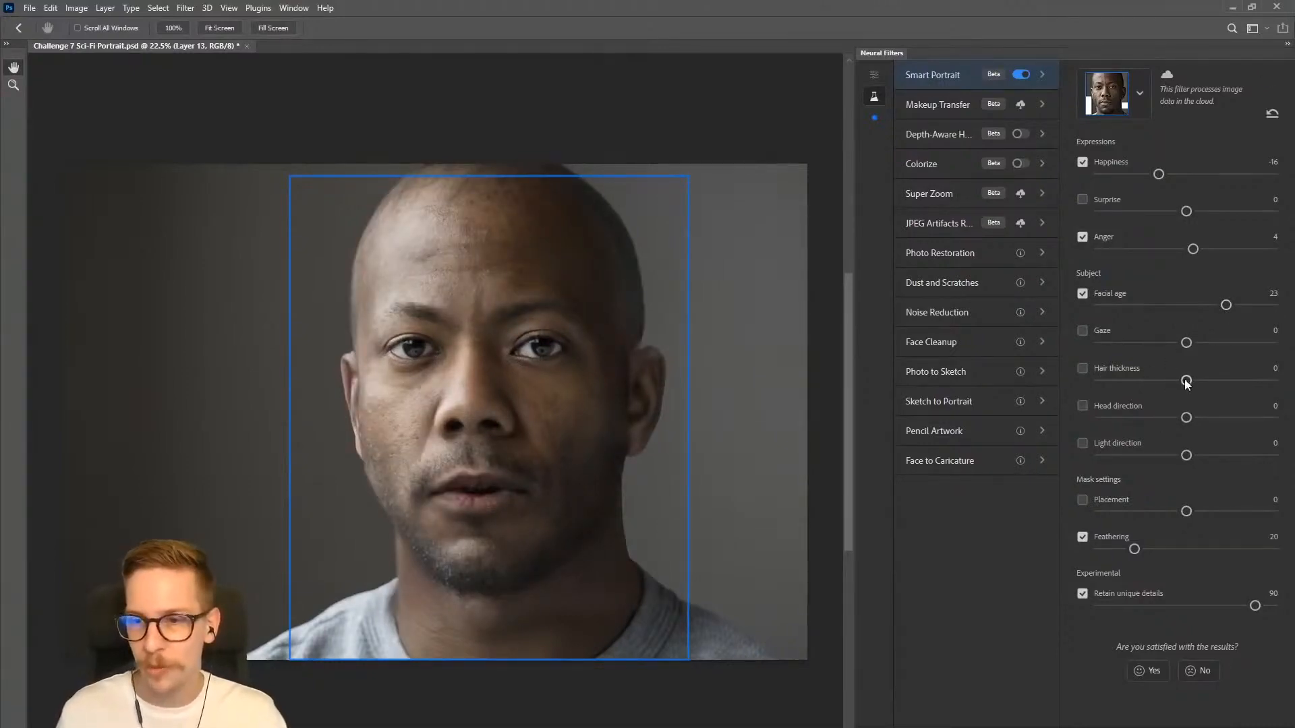
Try Hair thickness at -17 in the Smart Portrait filter, and switch the option off.
left_click_drag(1186, 382, 1243, 382)
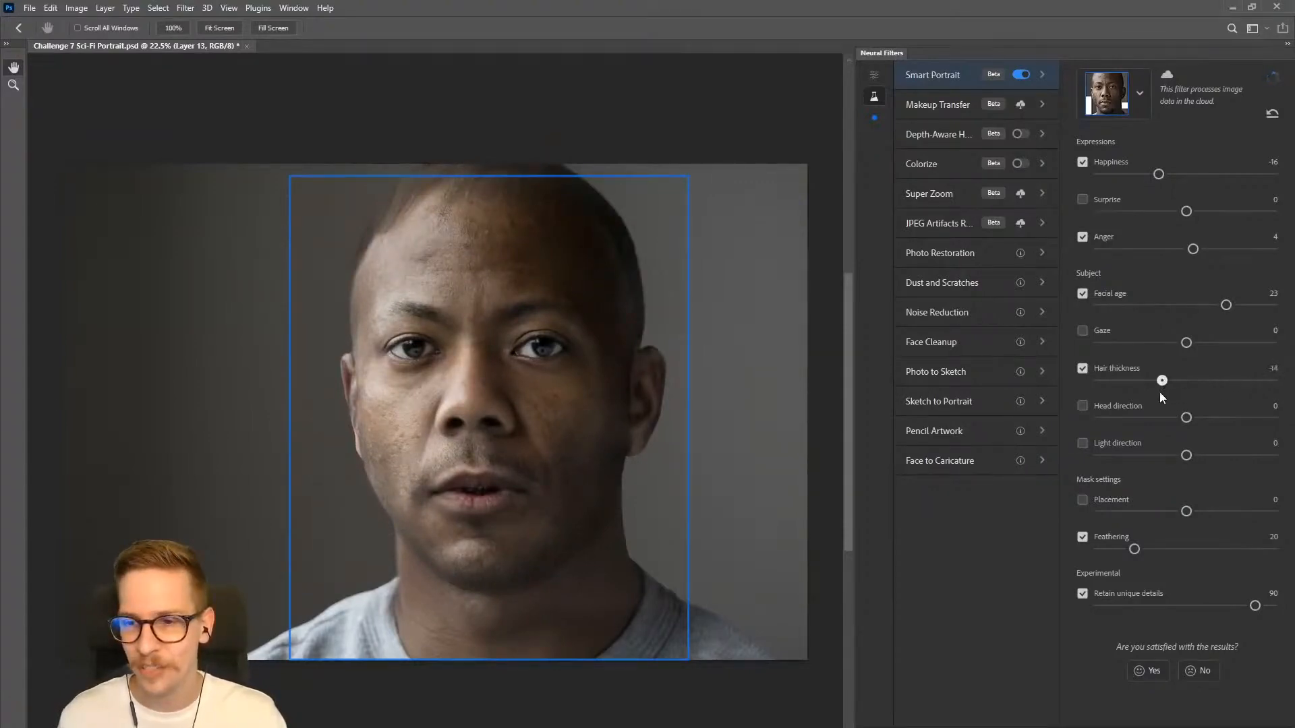
left_click_drag(1158, 392, 1154, 395)
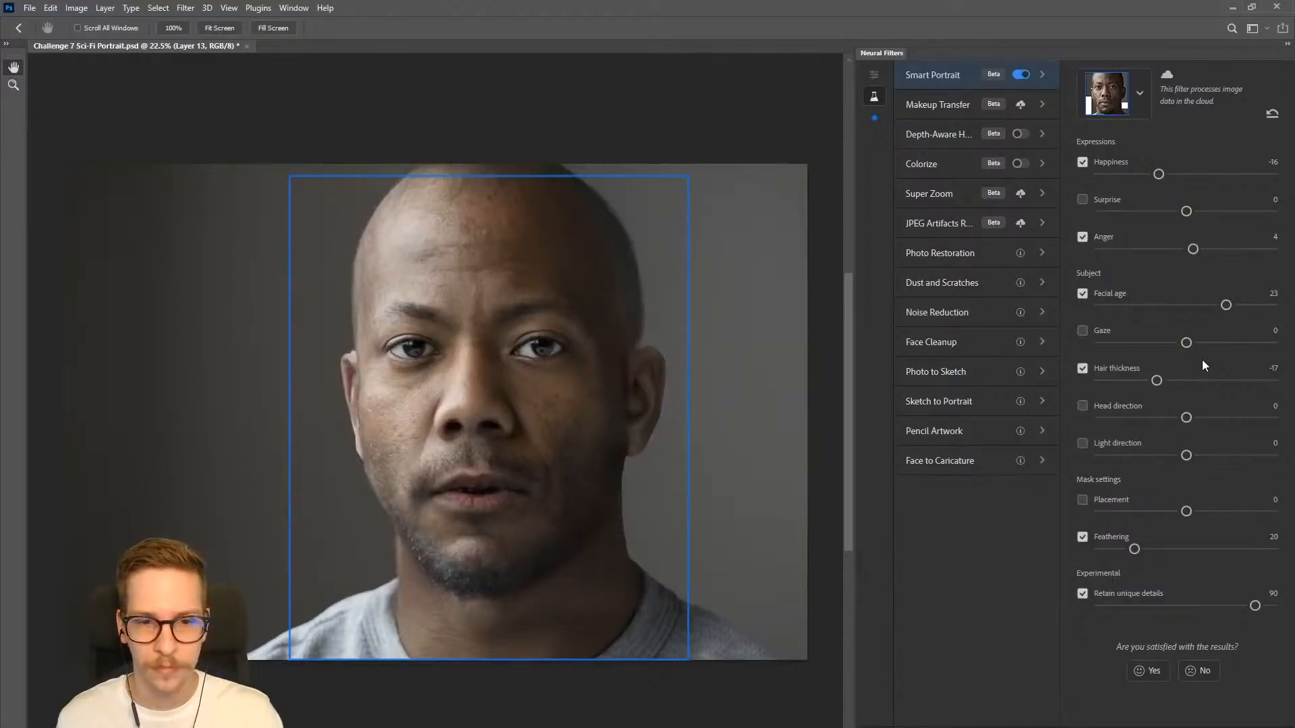
left_click(1084, 368)
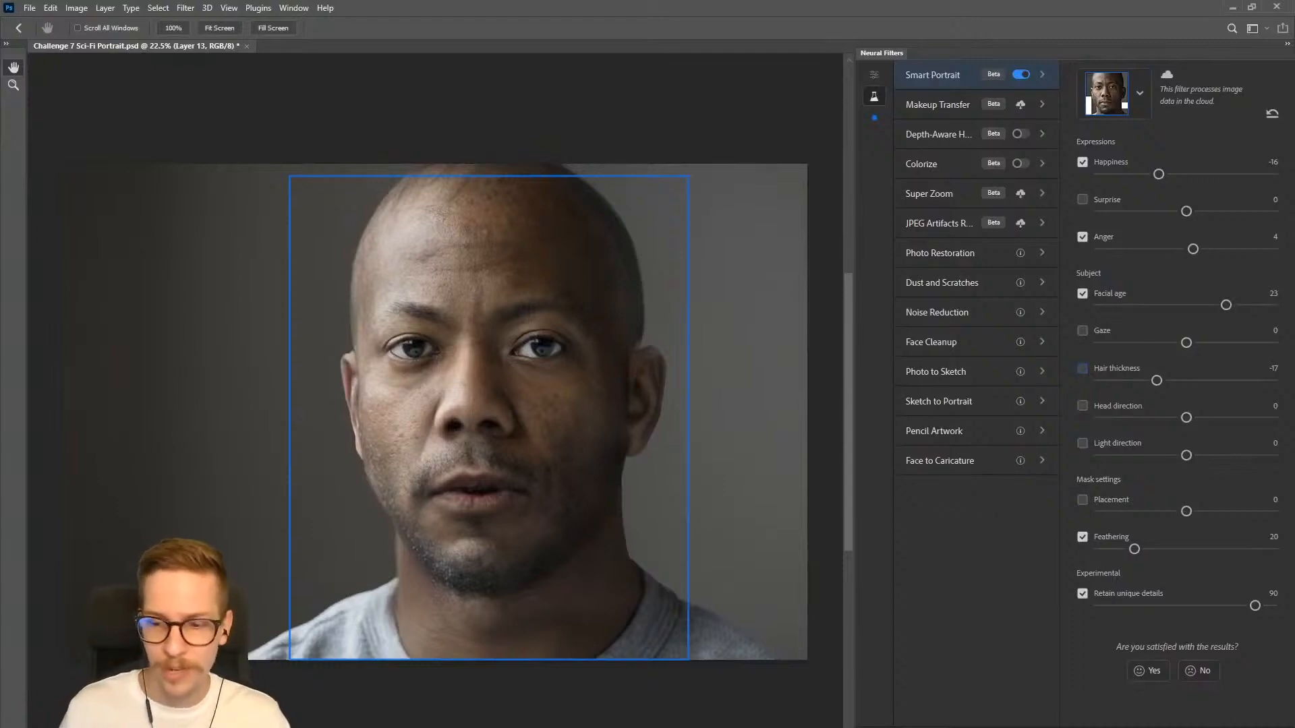
Apply the Smart Portrait result to the Background copy layer and compare the face with the Smart Filters off and on.
left_click(1201, 726)
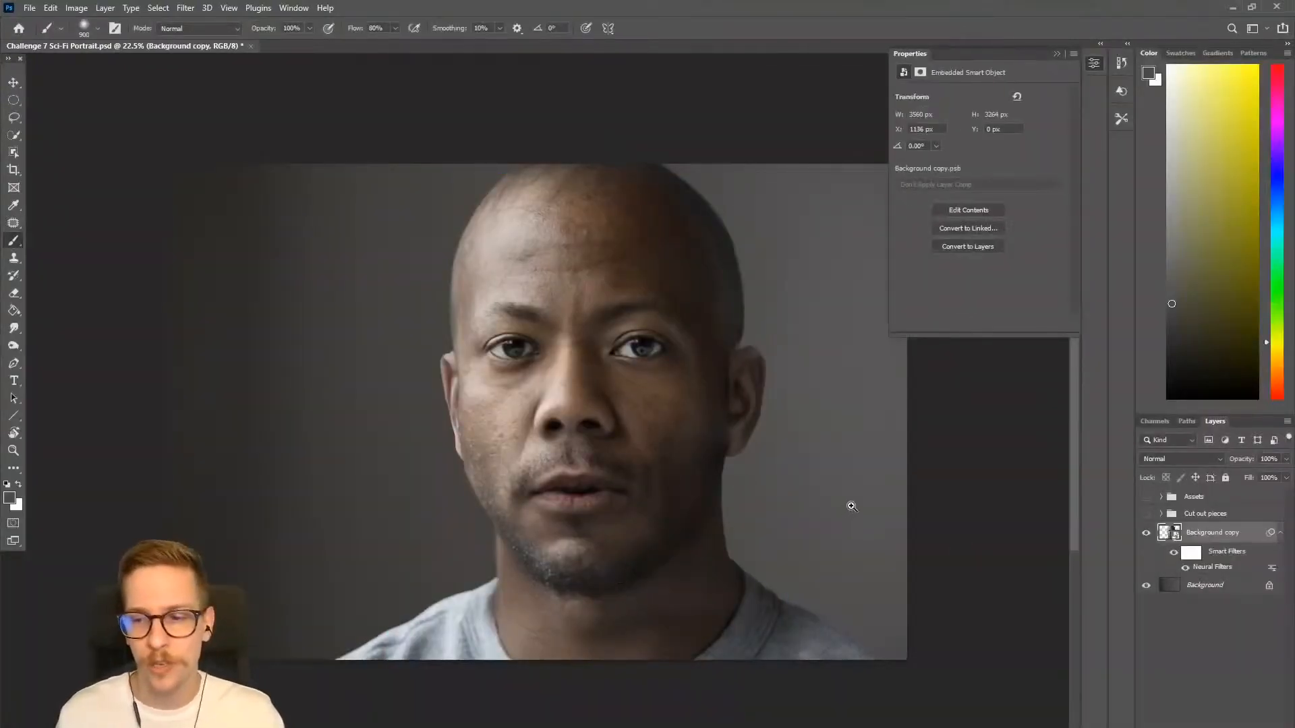
left_click_drag(852, 507, 863, 556)
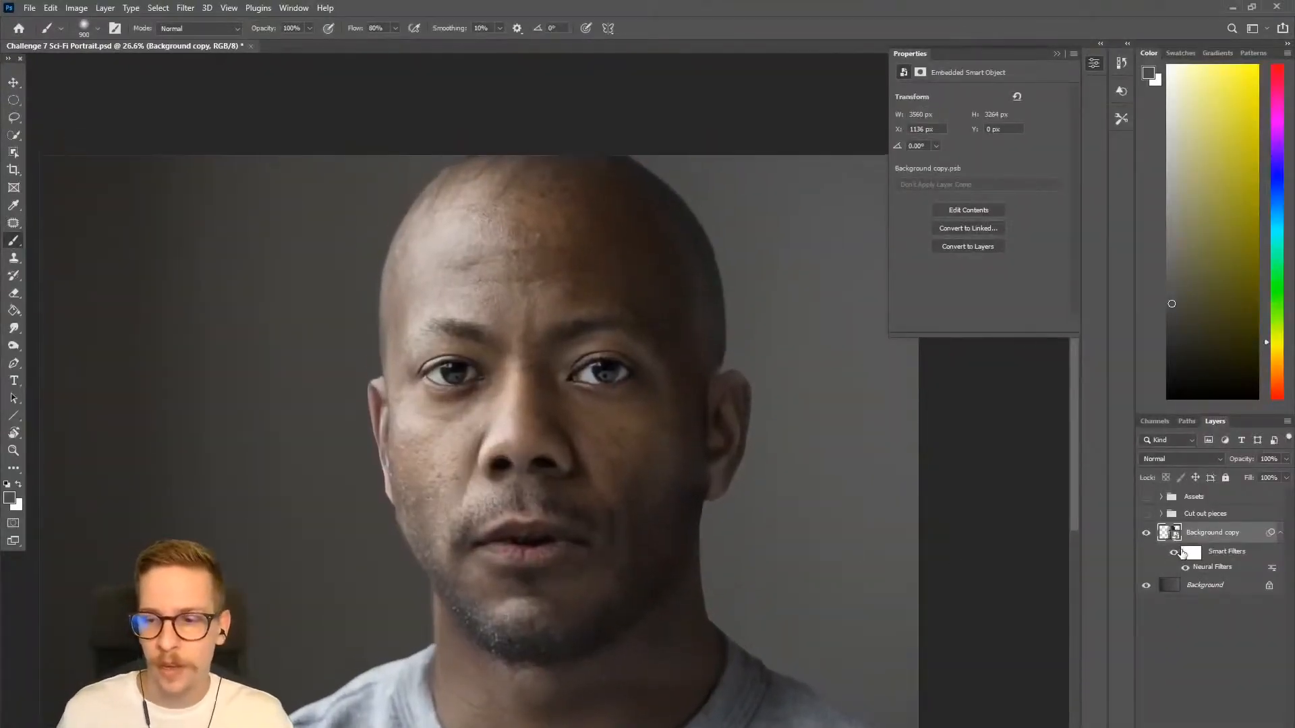
left_click(1175, 552)
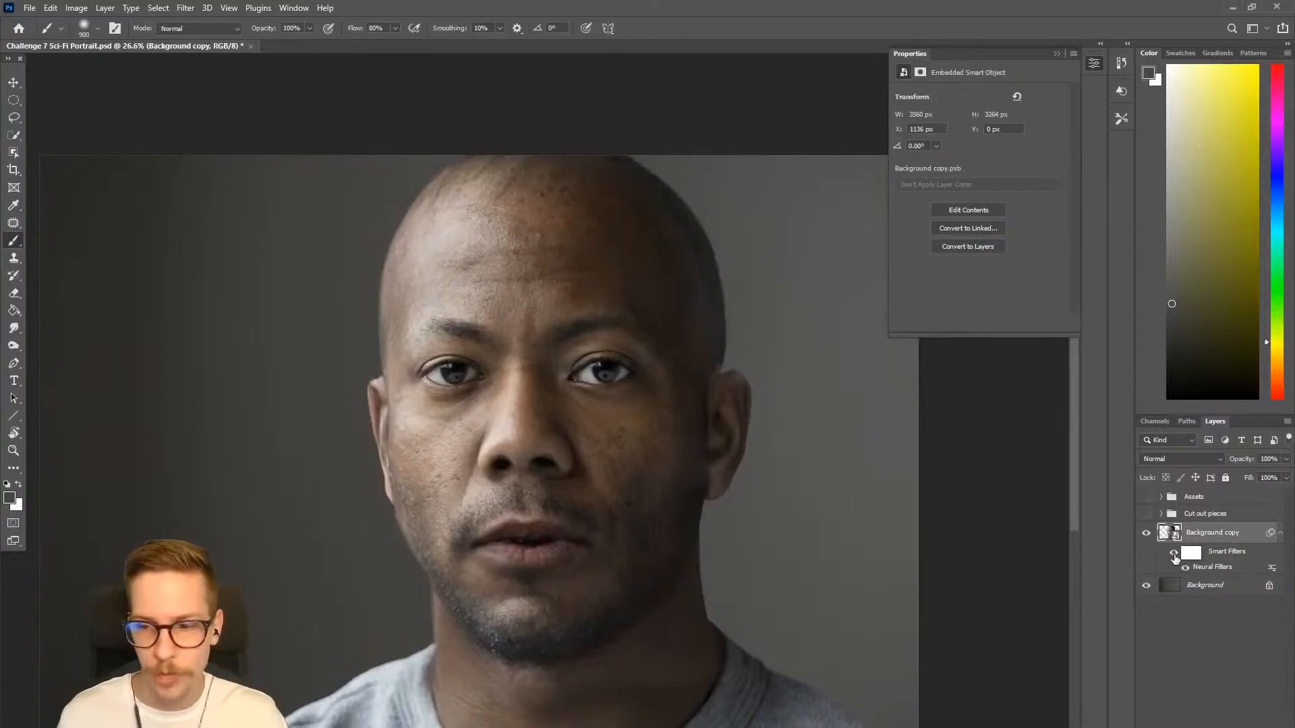
left_click(1175, 553)
left_click(1174, 553)
left_click(1174, 553)
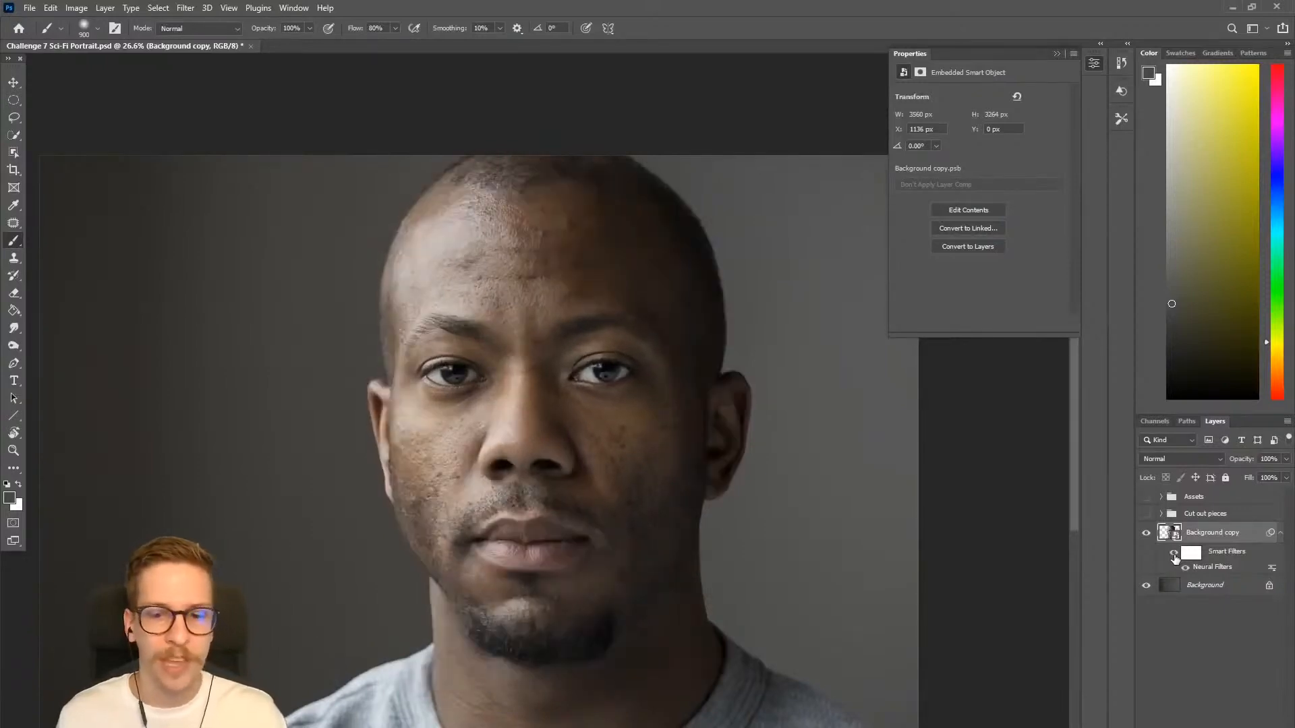
Examine the head's edge above the ear closely, comparing it with the Background copy layer and its Smart Filters hidden and shown.
left_click_drag(888, 598, 859, 566)
left_click_drag(689, 228, 756, 201)
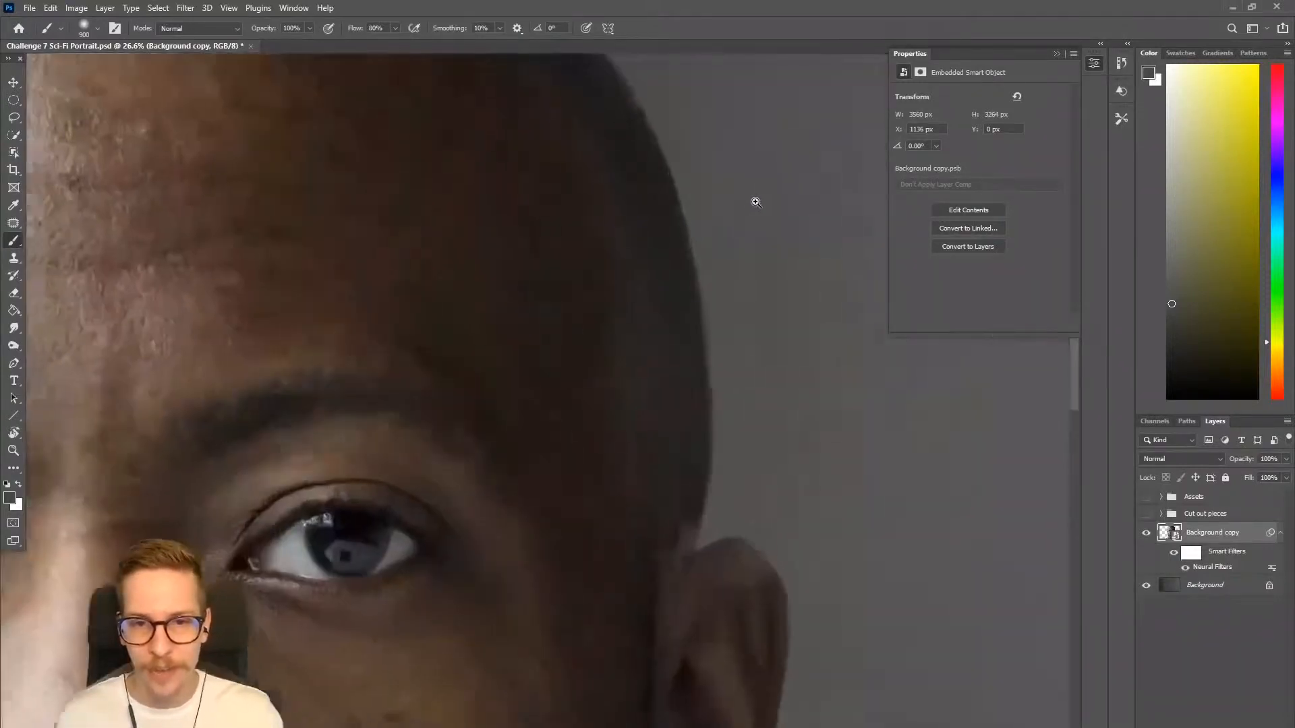
left_click(1146, 534)
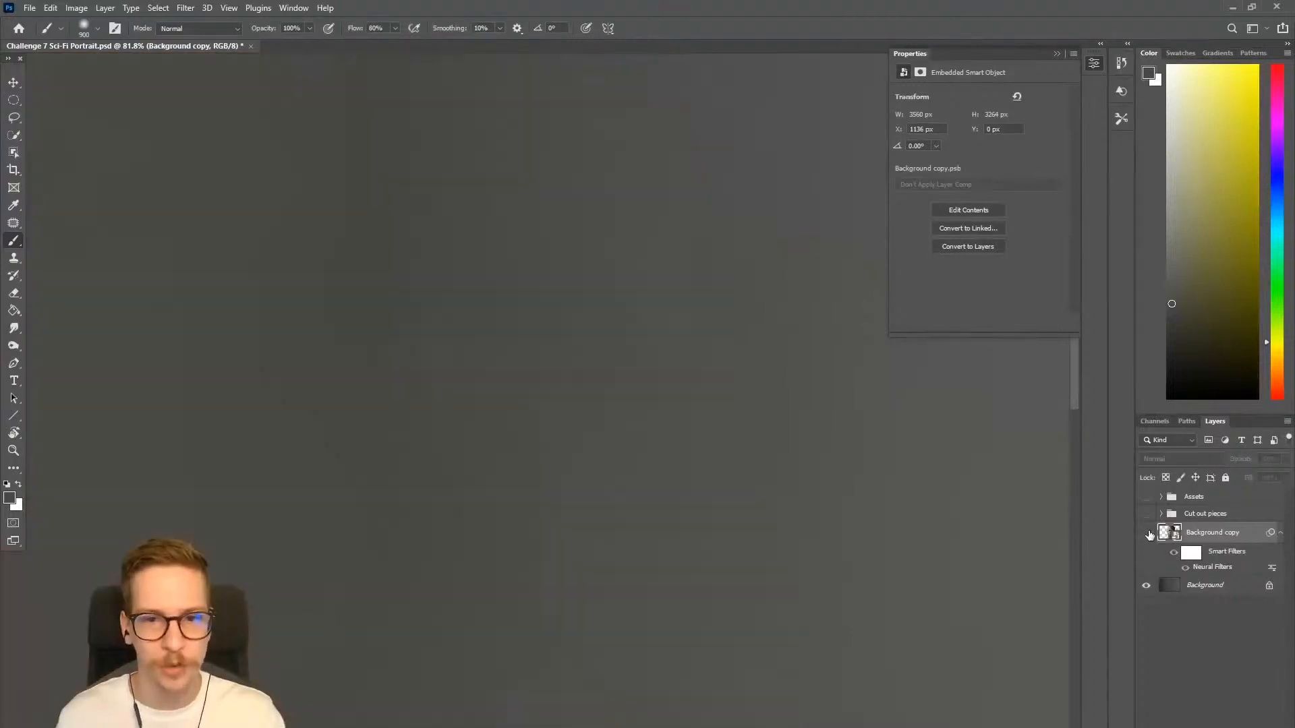
left_click(1147, 533)
left_click(1175, 553)
left_click(1174, 553)
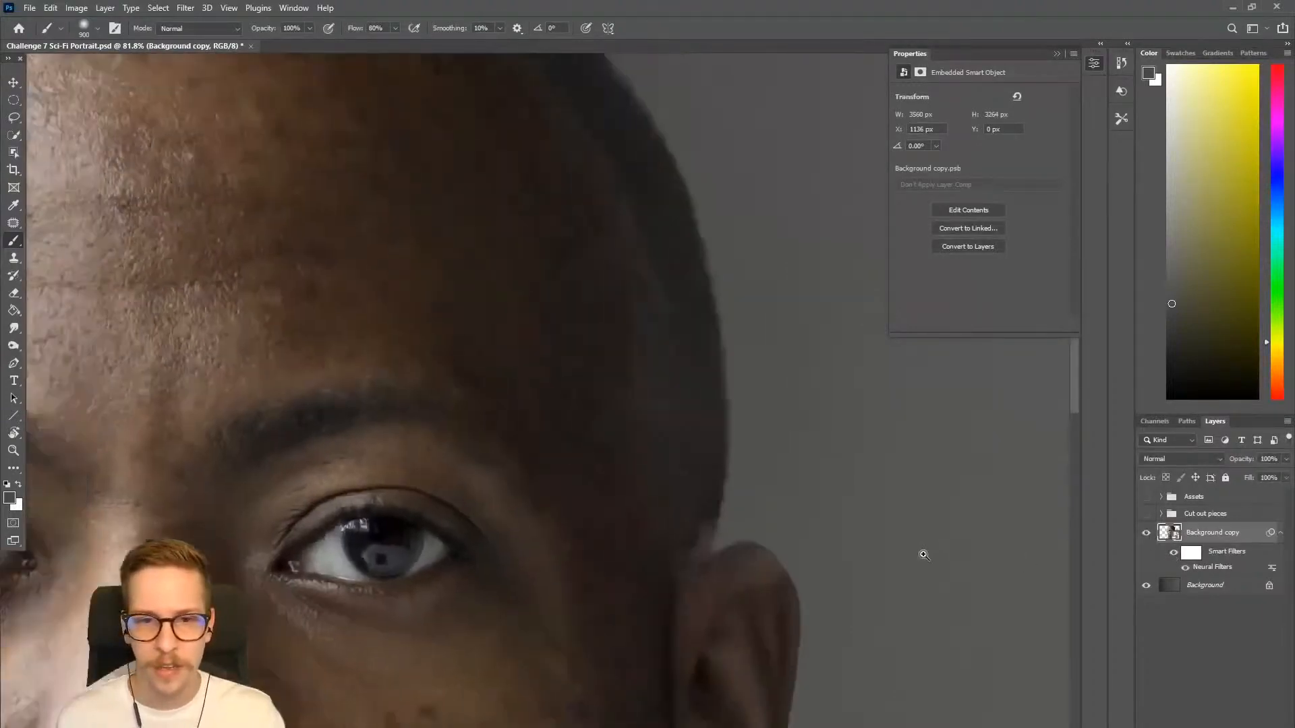
left_click_drag(924, 555, 699, 463)
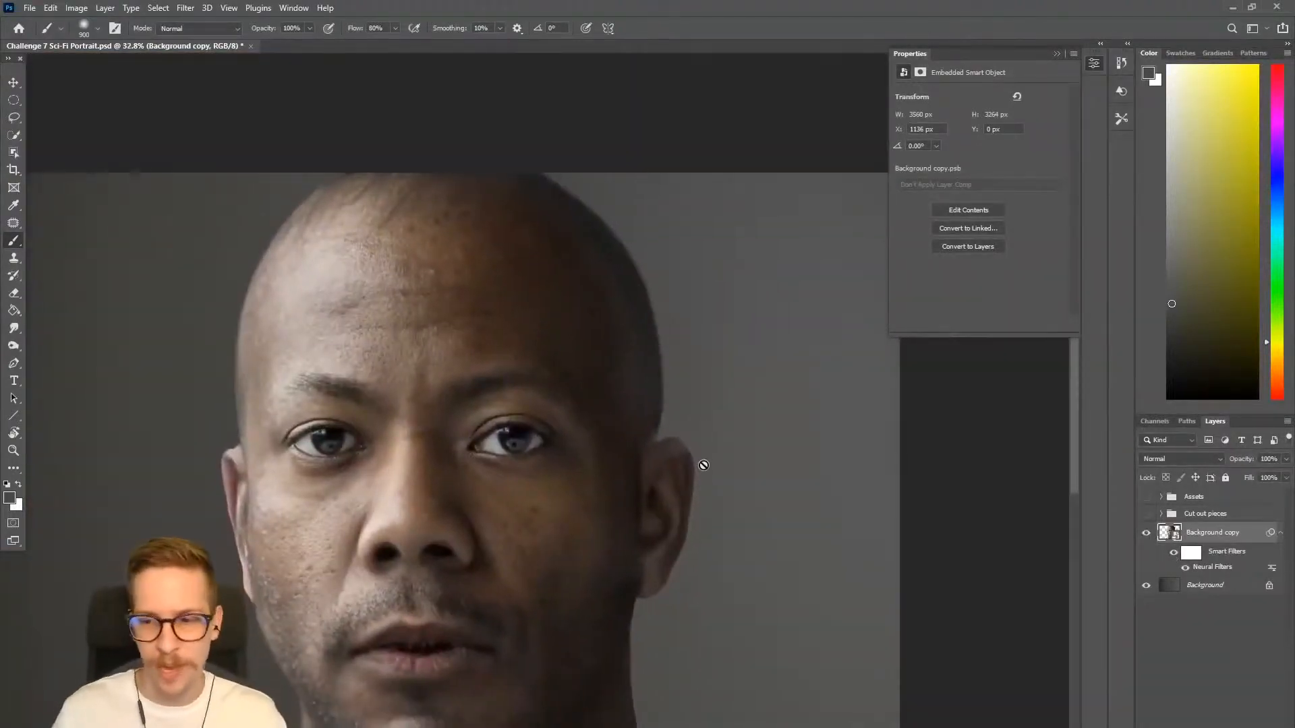
Paint black on the Smart Filters mask along the dark side of the head above the ear, using a 500 px brush.
left_click(1191, 553)
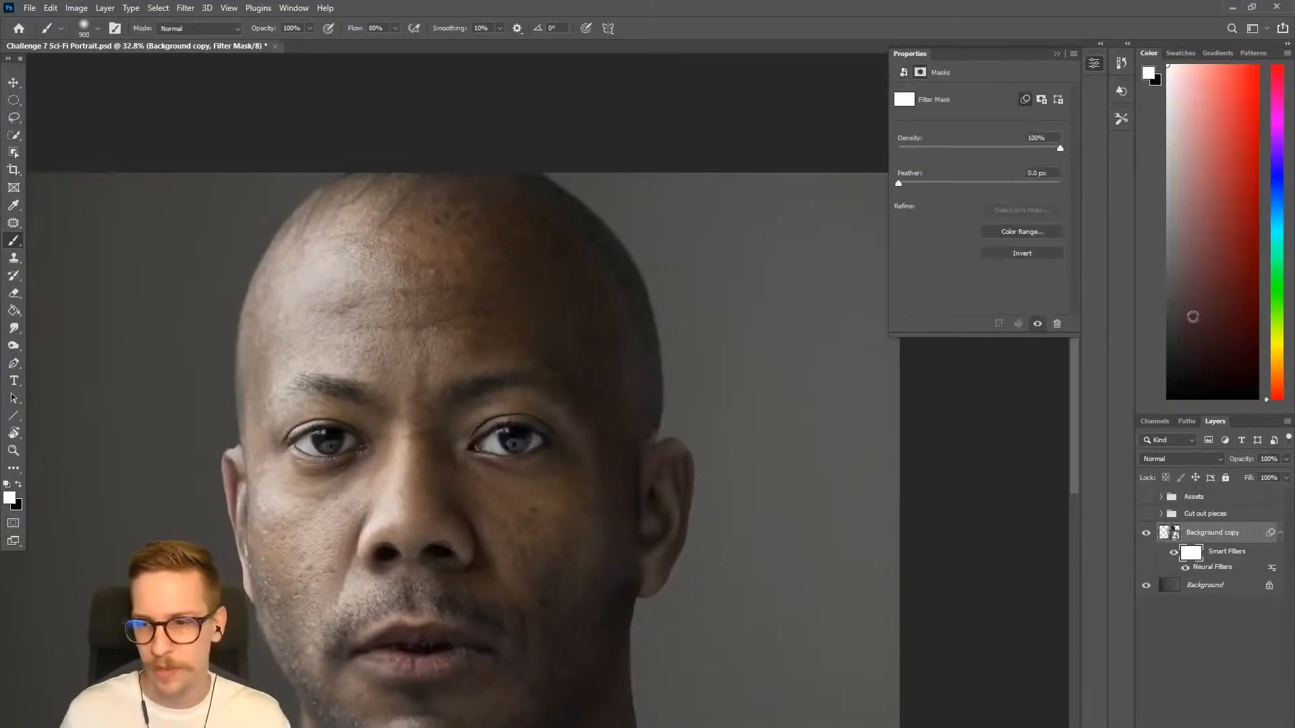
key("x")
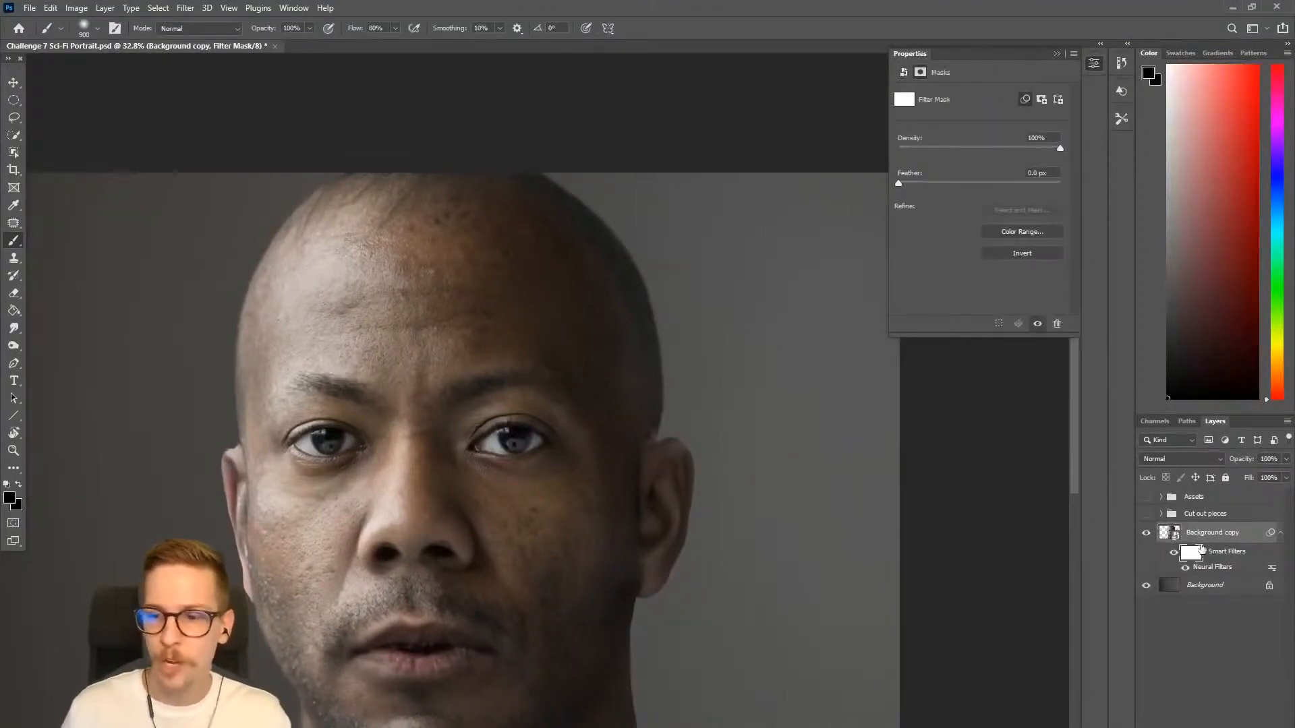
key("bracketleft")
key("bracketleft")
key("bracketleft")
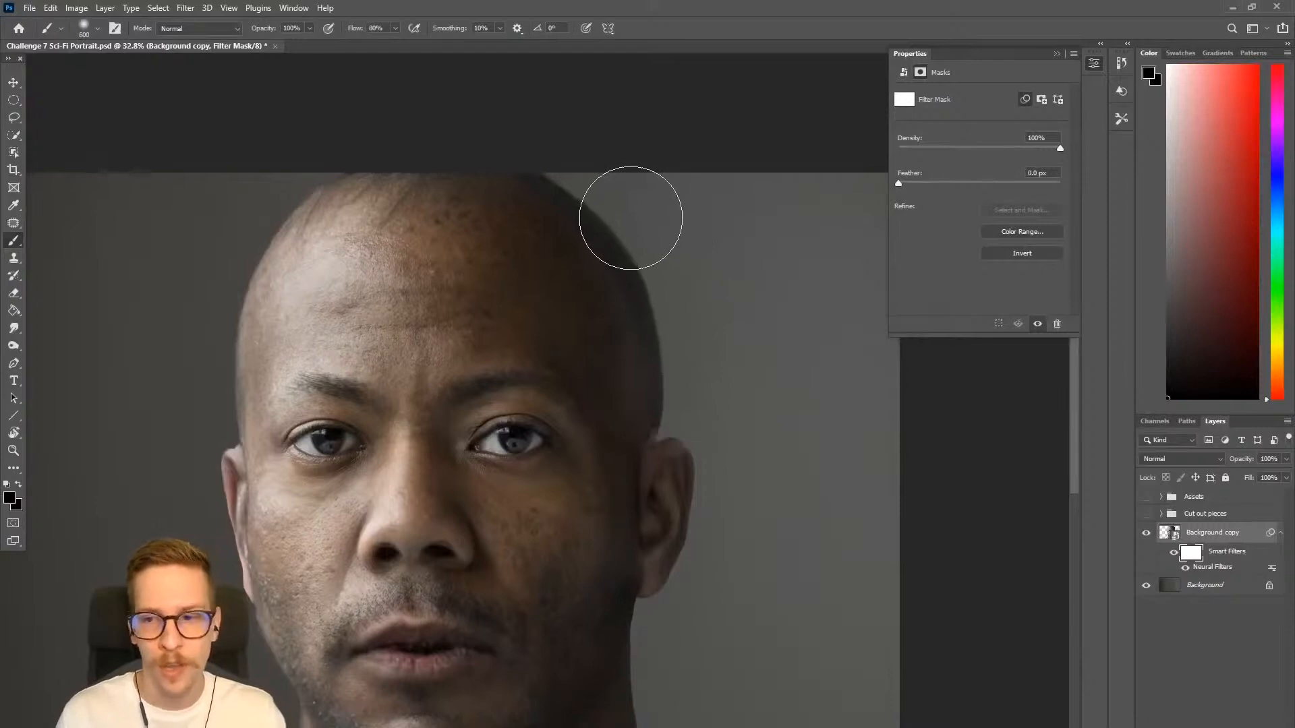
key("bracketleft")
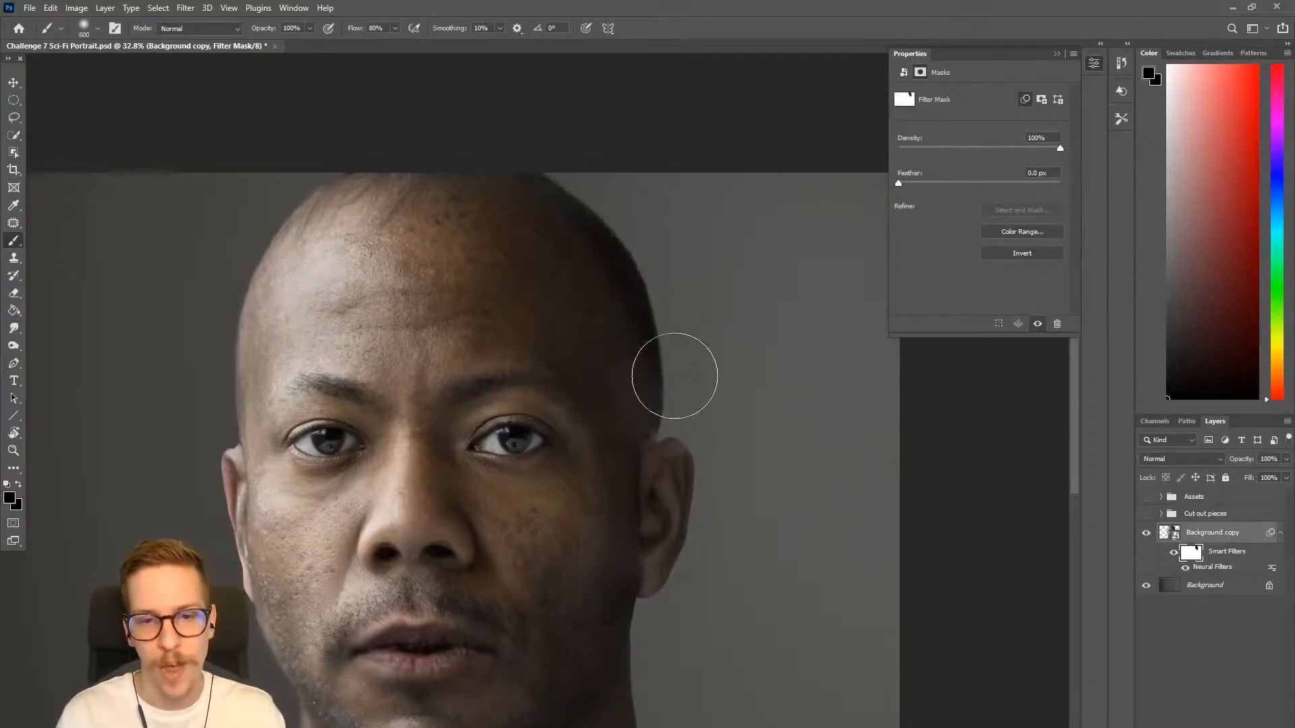
left_click_drag(641, 439, 688, 209)
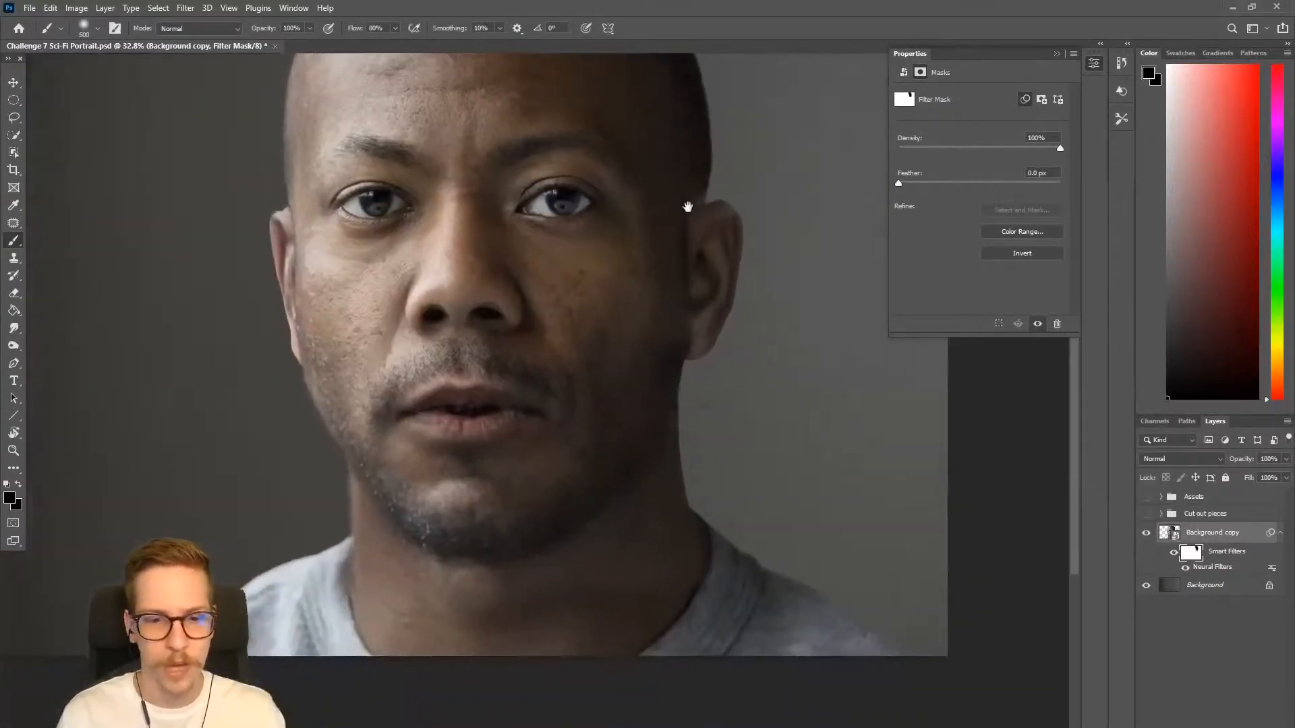
Compare the Smart Filters off and on, and mask their effect in black along the neck edge below the lit jaw with a 300 px brush.
left_click(1174, 553)
left_click(1173, 554)
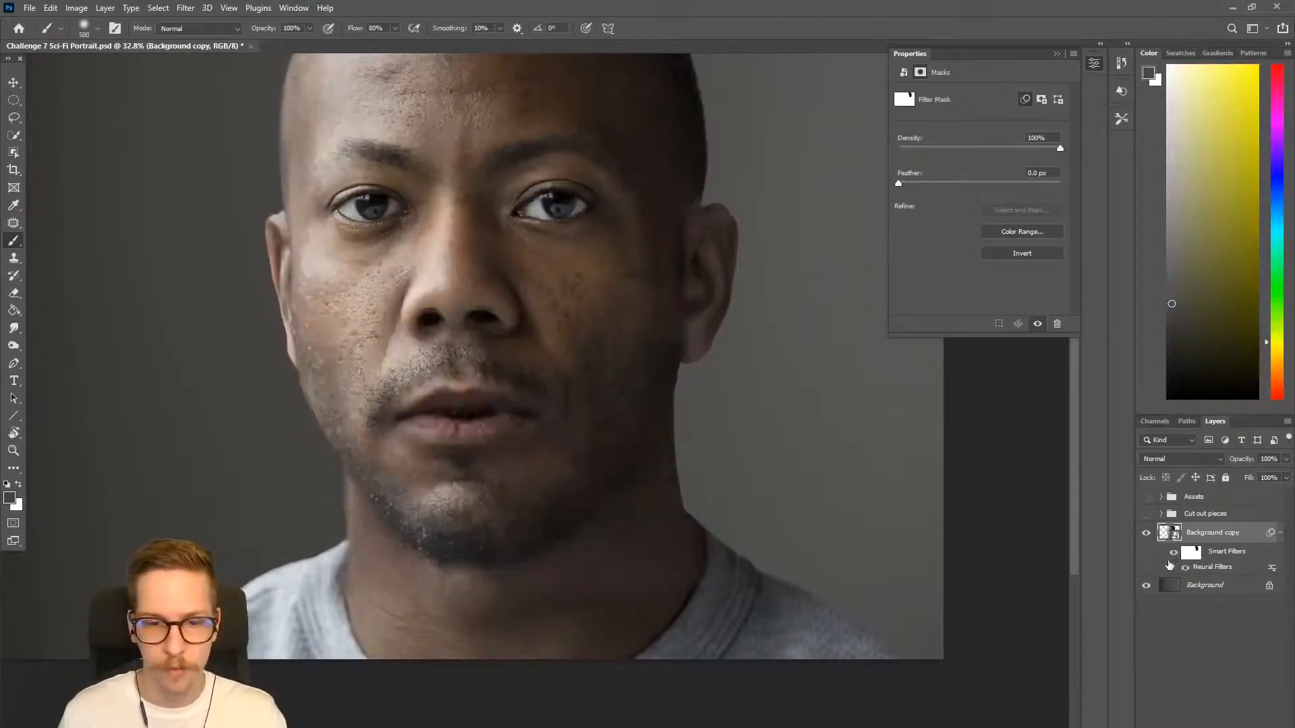
left_click(1190, 552)
key("d")
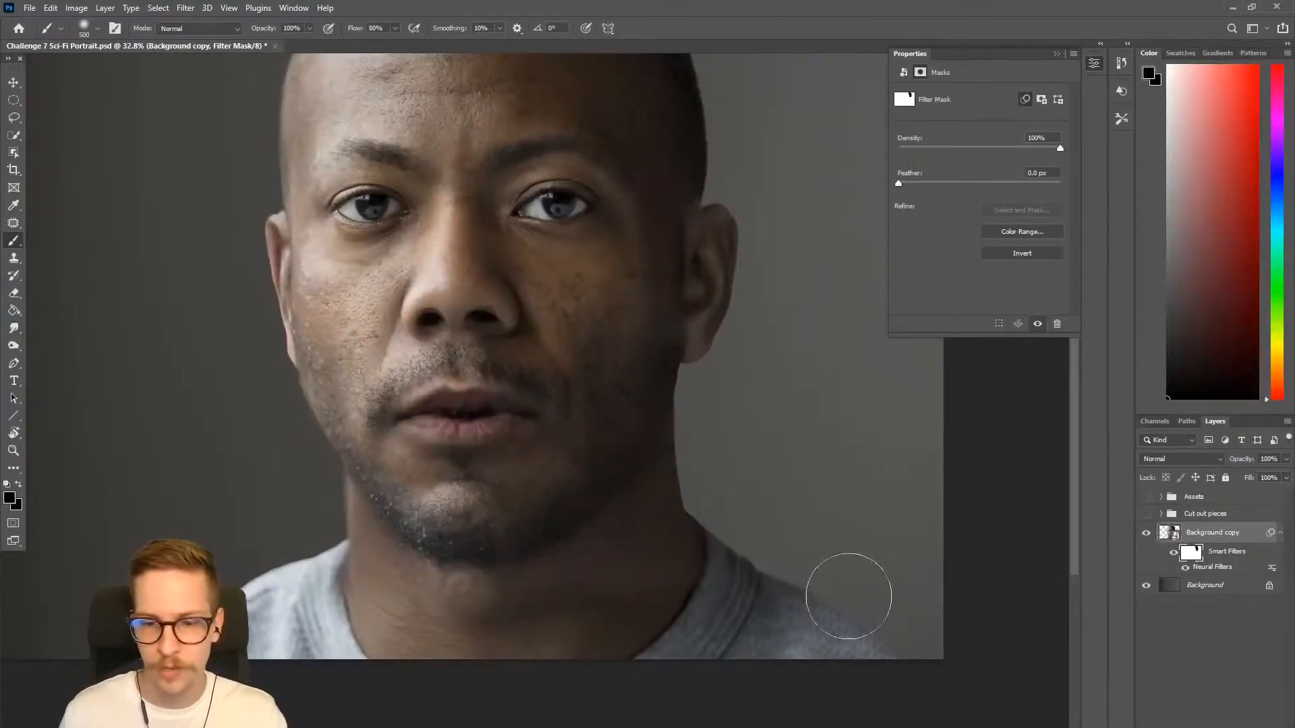
key("[")
key("[")
key("[")
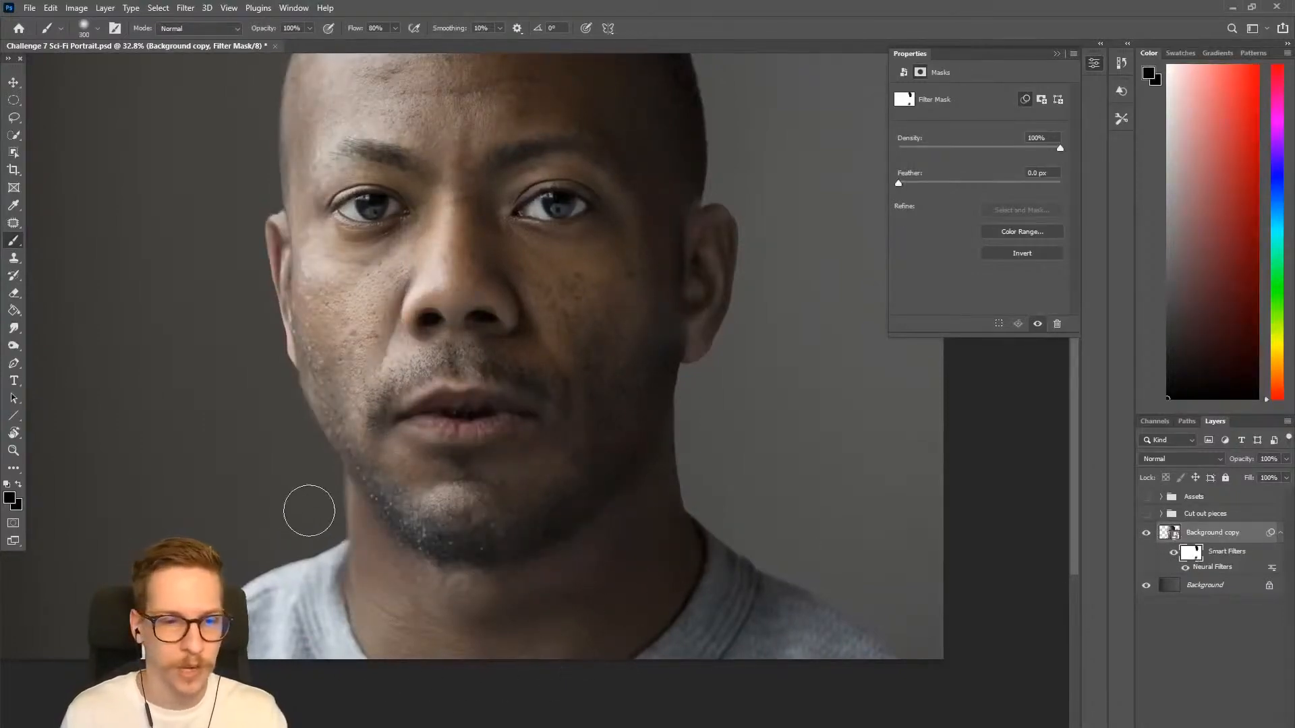
mouse_move(314, 518)
left_mouse_down()
mouse_move(439, 456)
mouse_move(371, 529)
left_mouse_up()
key("[")
key("[")
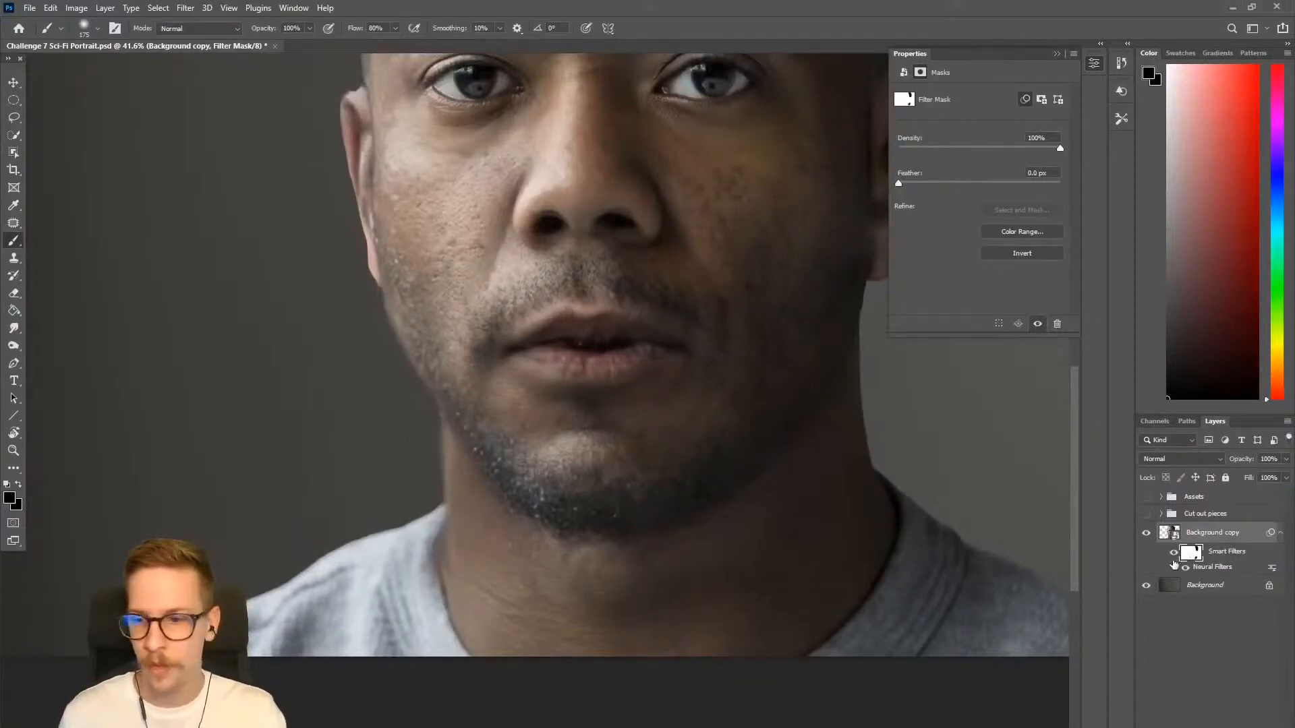
Refine the Smart Filters mask in black along the lit jaw and neck with a 175 px brush, comparing before and after.
left_click(1174, 553)
left_click(1174, 553)
left_click(1174, 553)
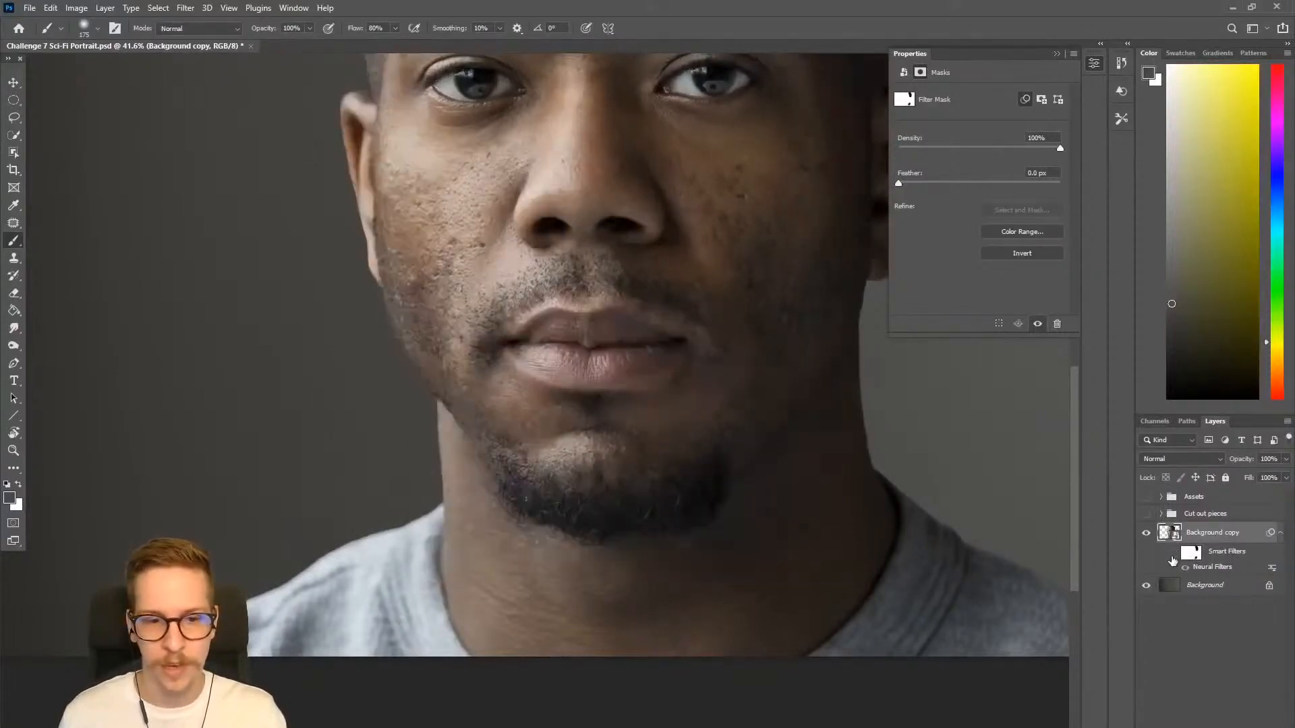
left_click(1174, 553)
left_click(1192, 552)
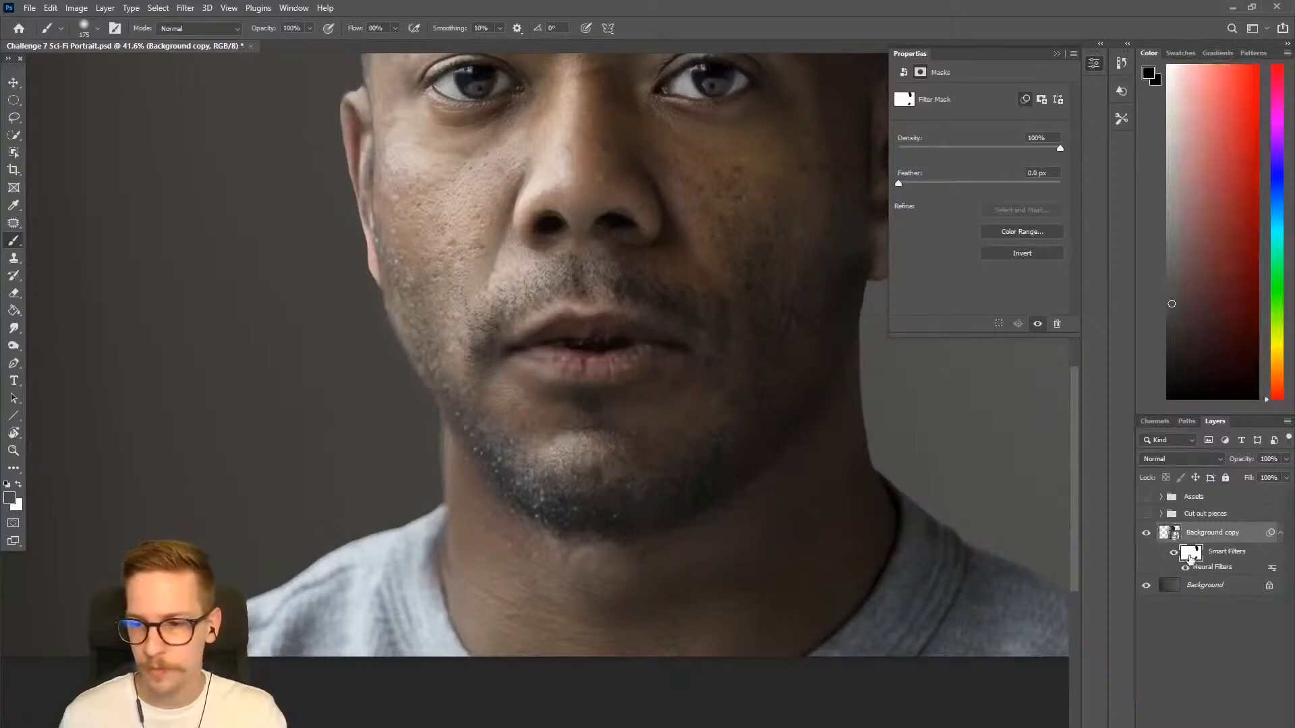
left_click_drag(430, 496, 490, 605)
mouse_move(497, 496)
left_mouse_down()
mouse_move(465, 523)
mouse_move(464, 547)
mouse_move(501, 542)
left_mouse_up()
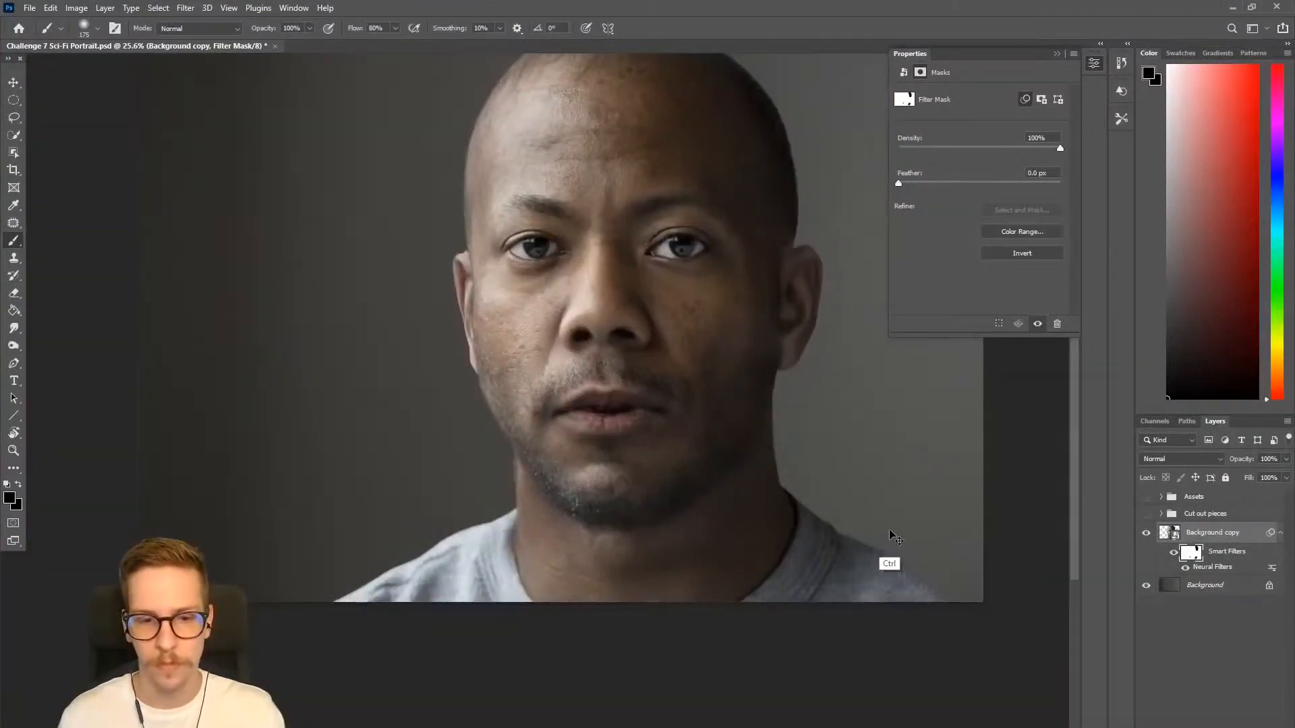
key("ctrl+z")
key("ctrl+shift+z")
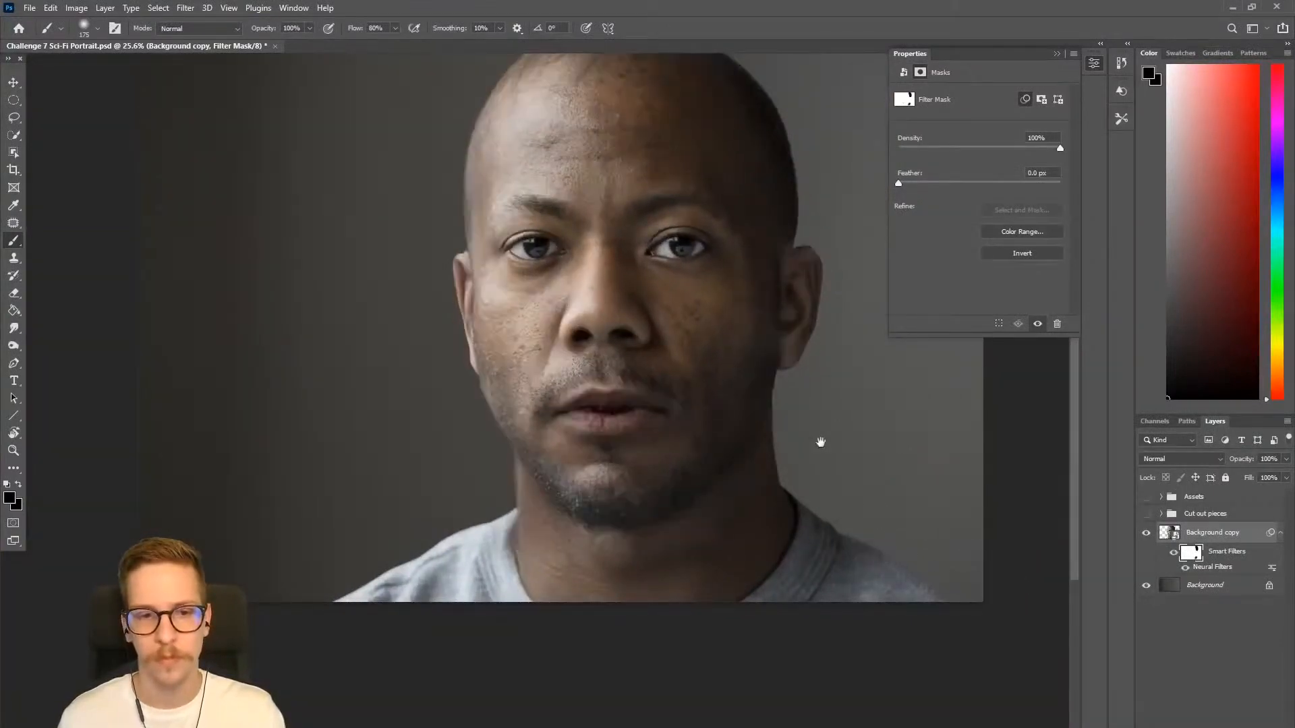
left_click_drag(821, 442, 726, 469)
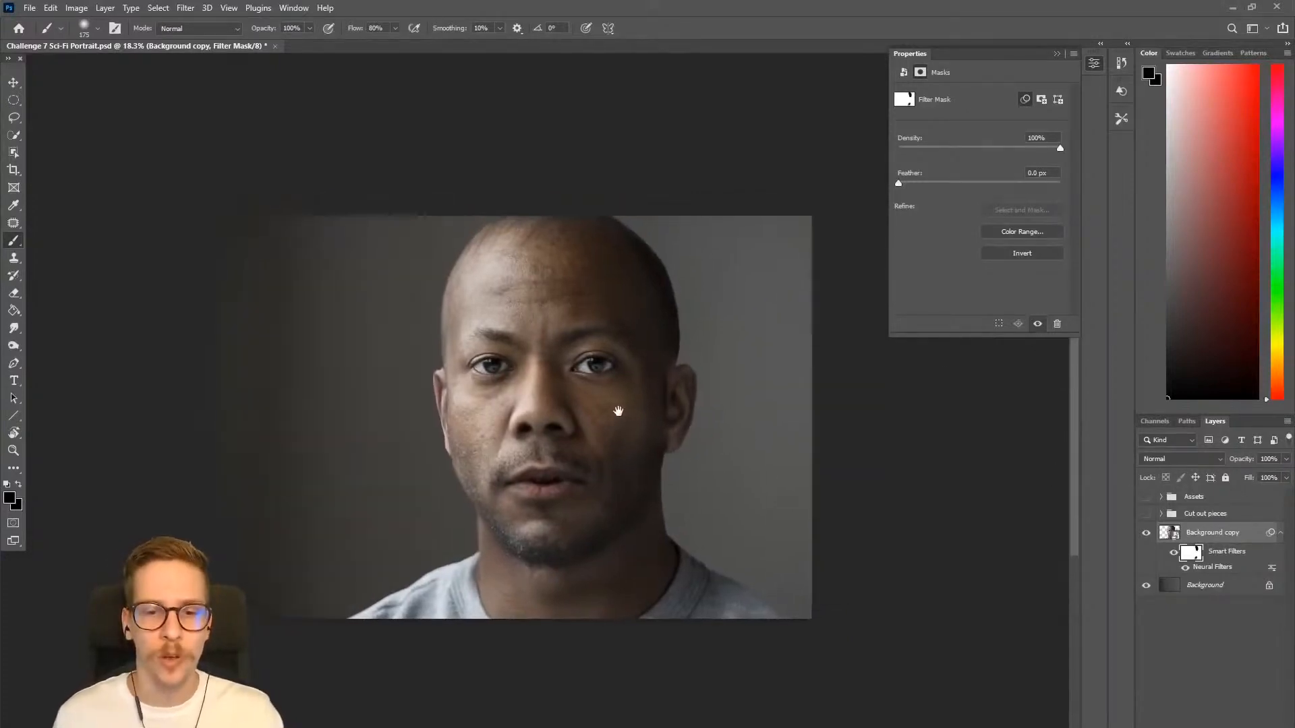
Touch up the Smart Filters mask in black around the nose, and save the document.
scroll(616, 413, "up", 4)
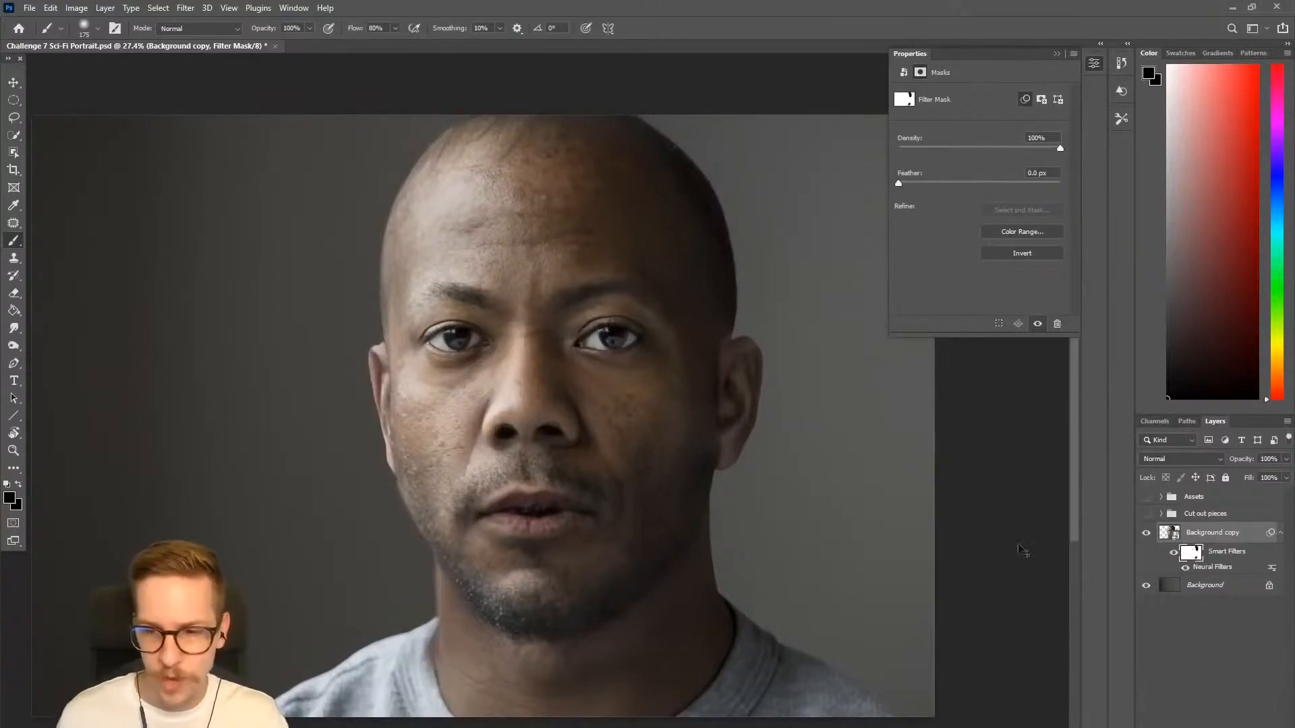
scroll(532, 480, "up", 3)
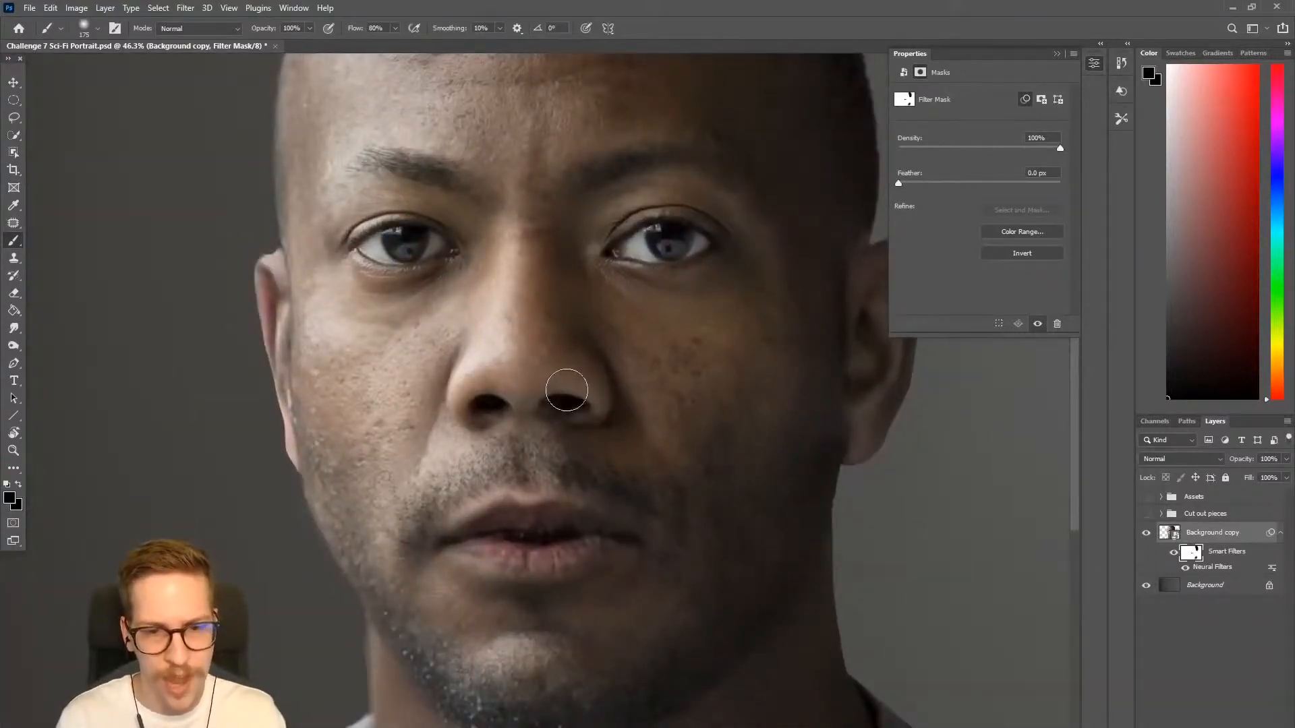
scroll(594, 466, "down", 5)
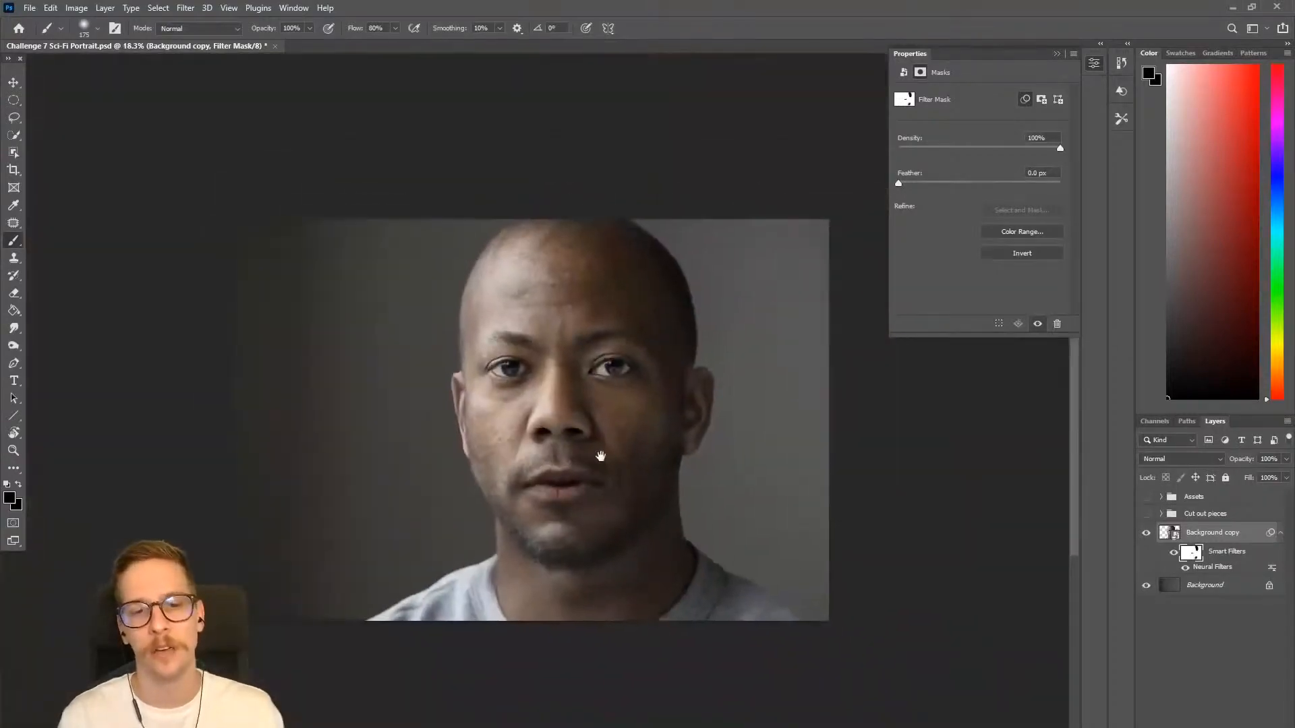
scroll(601, 455, "up", 2)
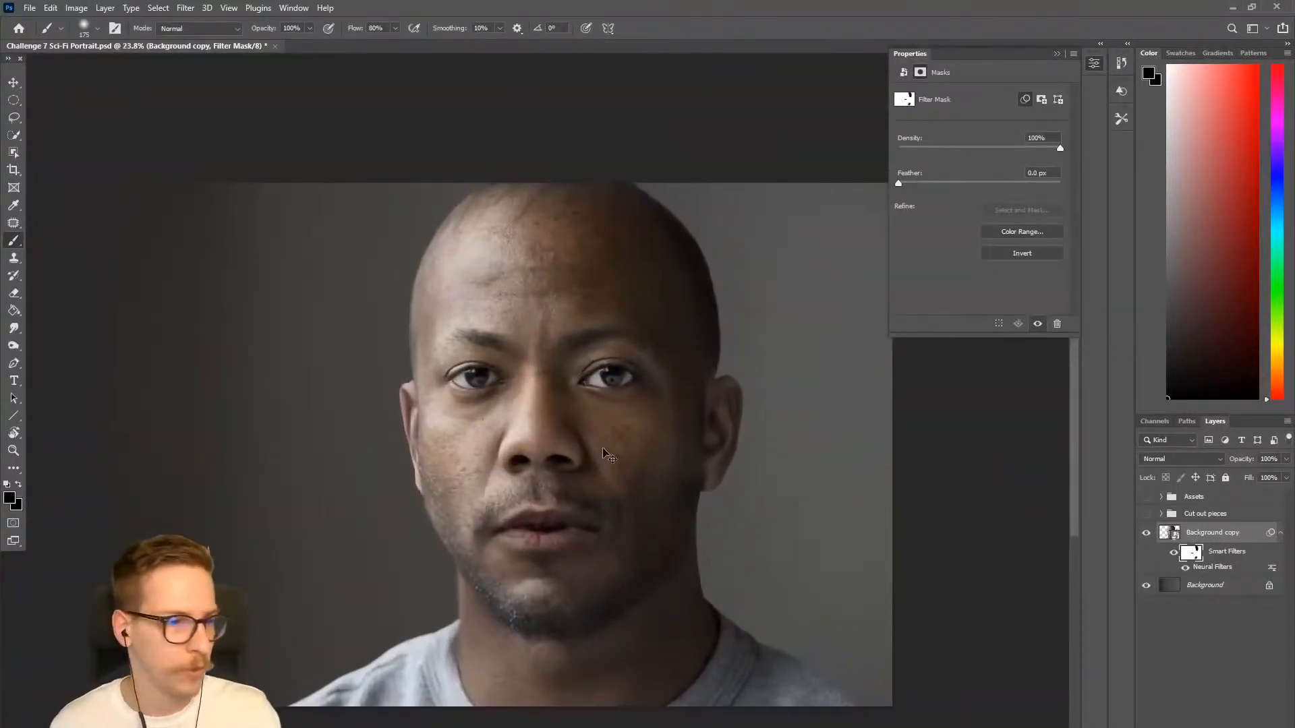
key("ctrl+s")
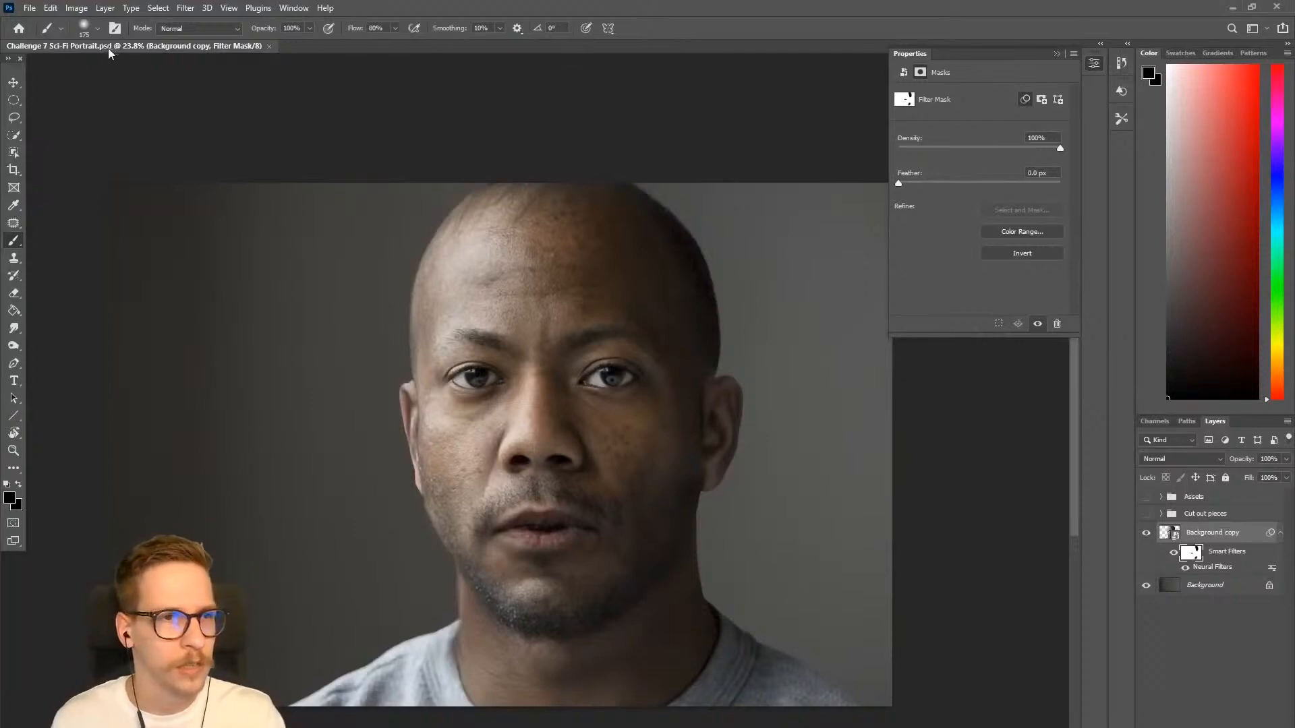
left_click_drag(719, 520, 694, 516)
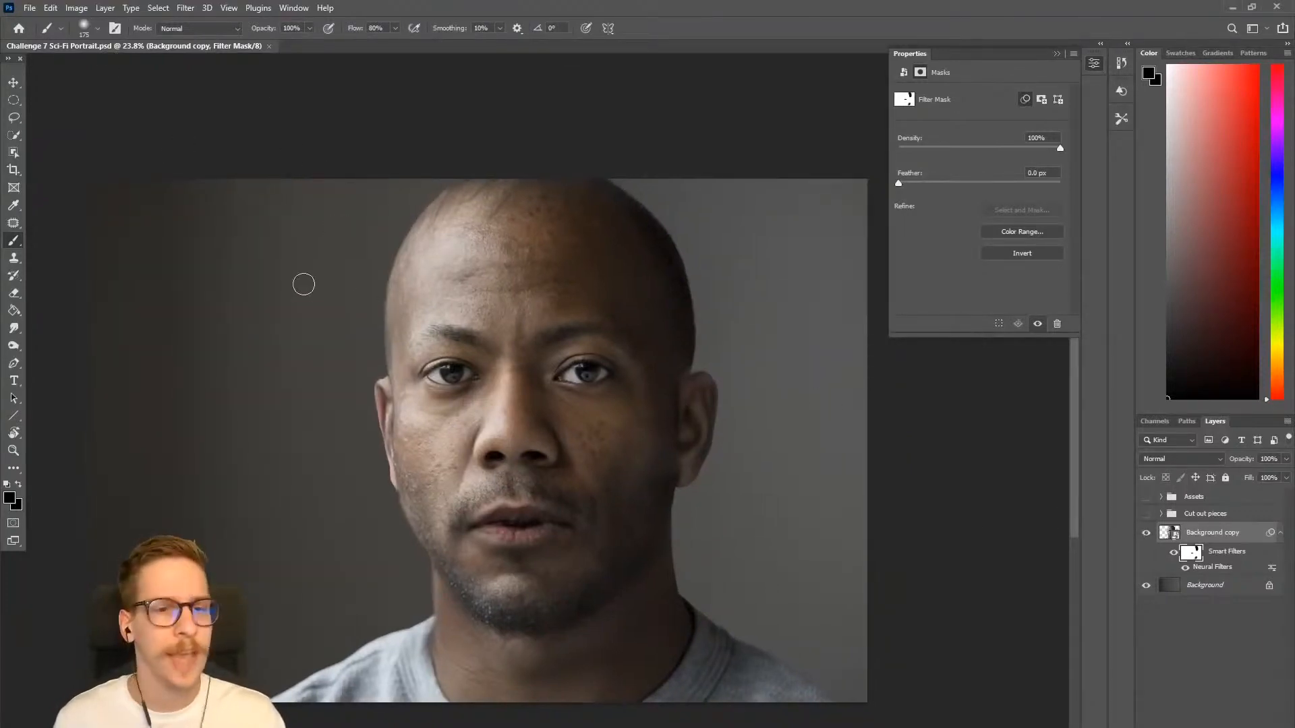
Choose the Lasso tool and create a new layer named Mask above the Background copy layer.
key("l")
scroll(476, 391, "up", 2)
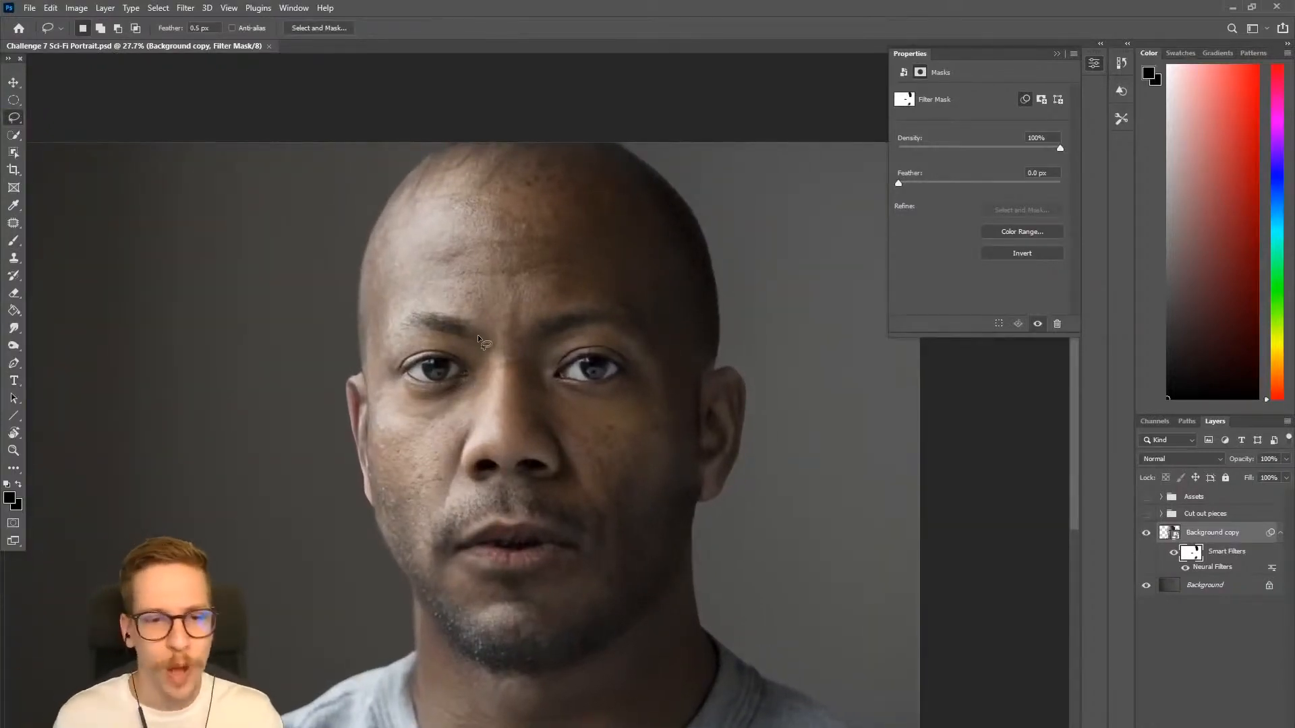
key("ctrl+shift+n")
type("M")
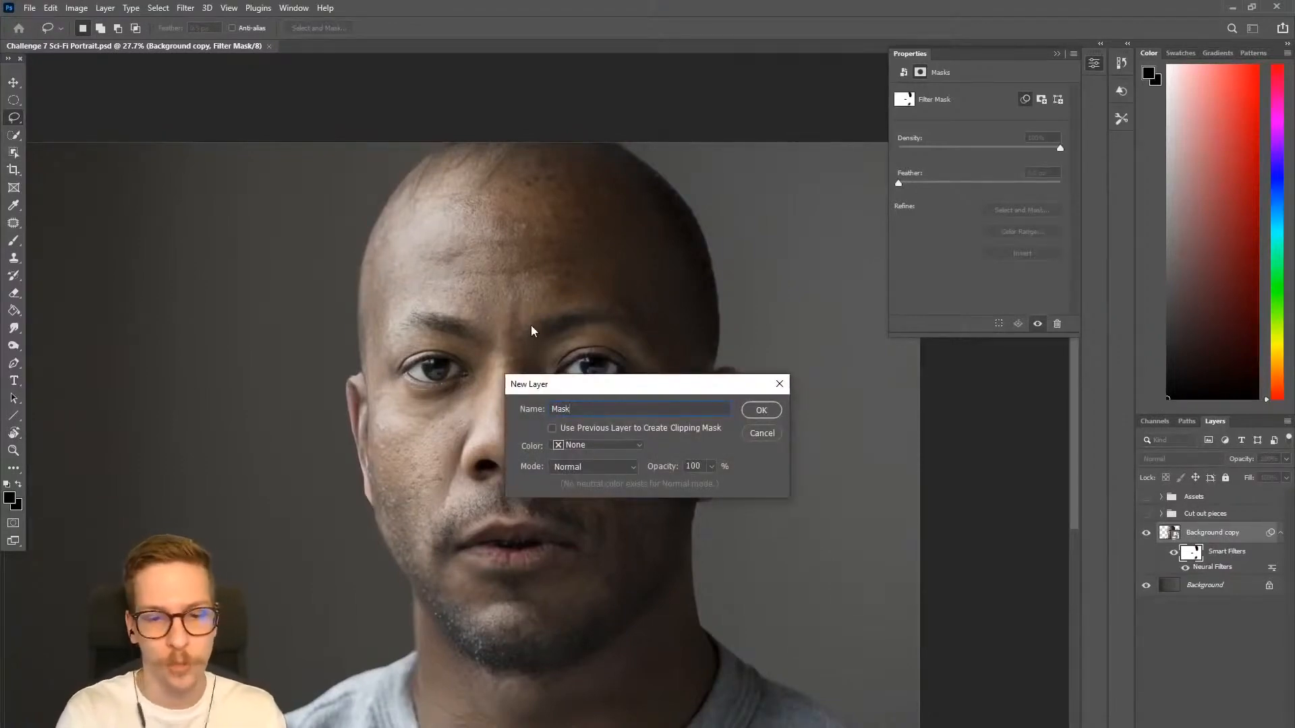
type("ask")
key("Return")
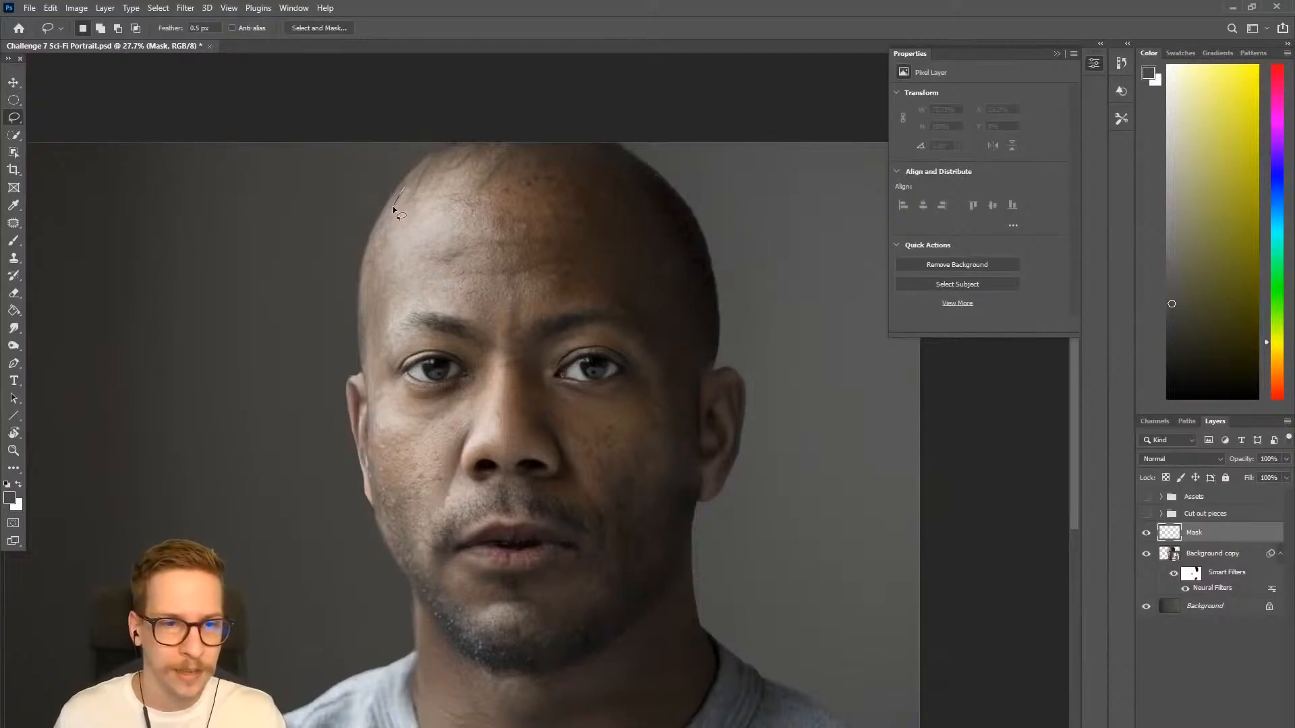
Lasso an irregular patch on the lit side of the man's forehead and trim its upper edge from the selection.
mouse_move(393, 209)
left_mouse_down()
mouse_move(371, 260)
mouse_move(367, 325)
mouse_move(420, 277)
mouse_move(510, 288)
mouse_move(505, 246)
mouse_move(529, 204)
mouse_move(505, 199)
left_mouse_up()
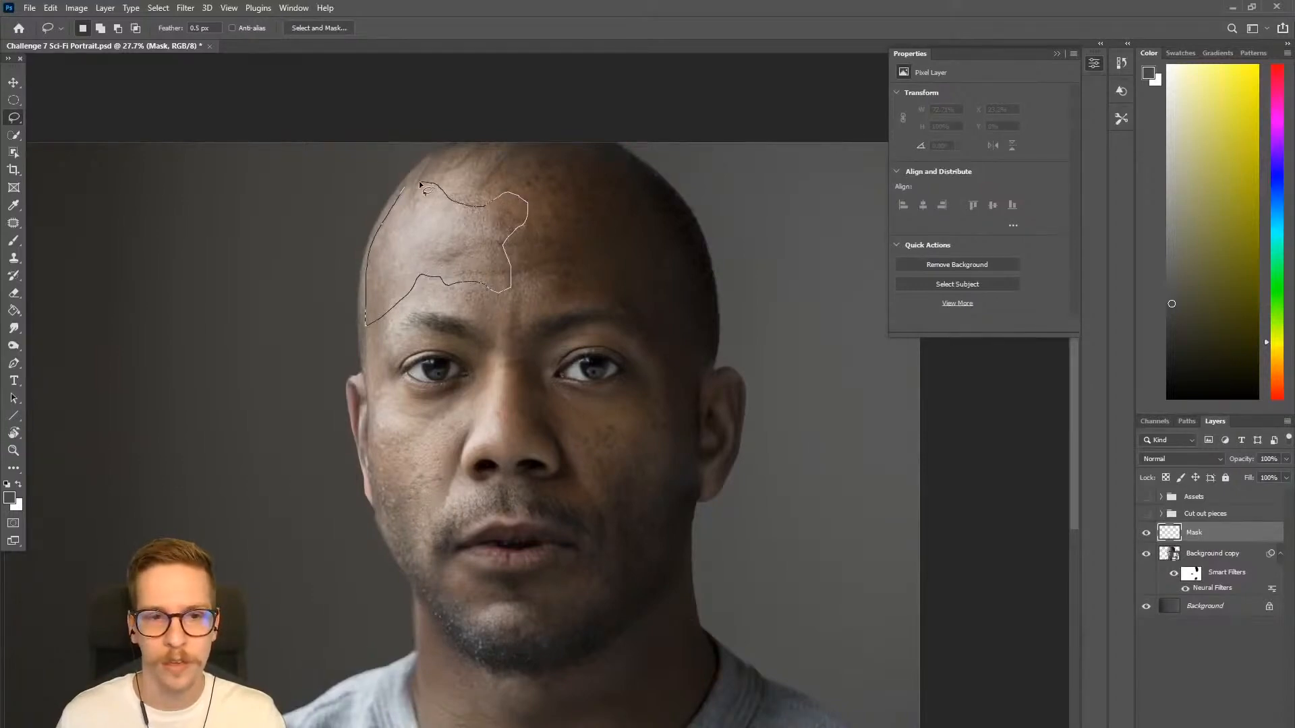
left_click_drag(409, 187, 412, 188)
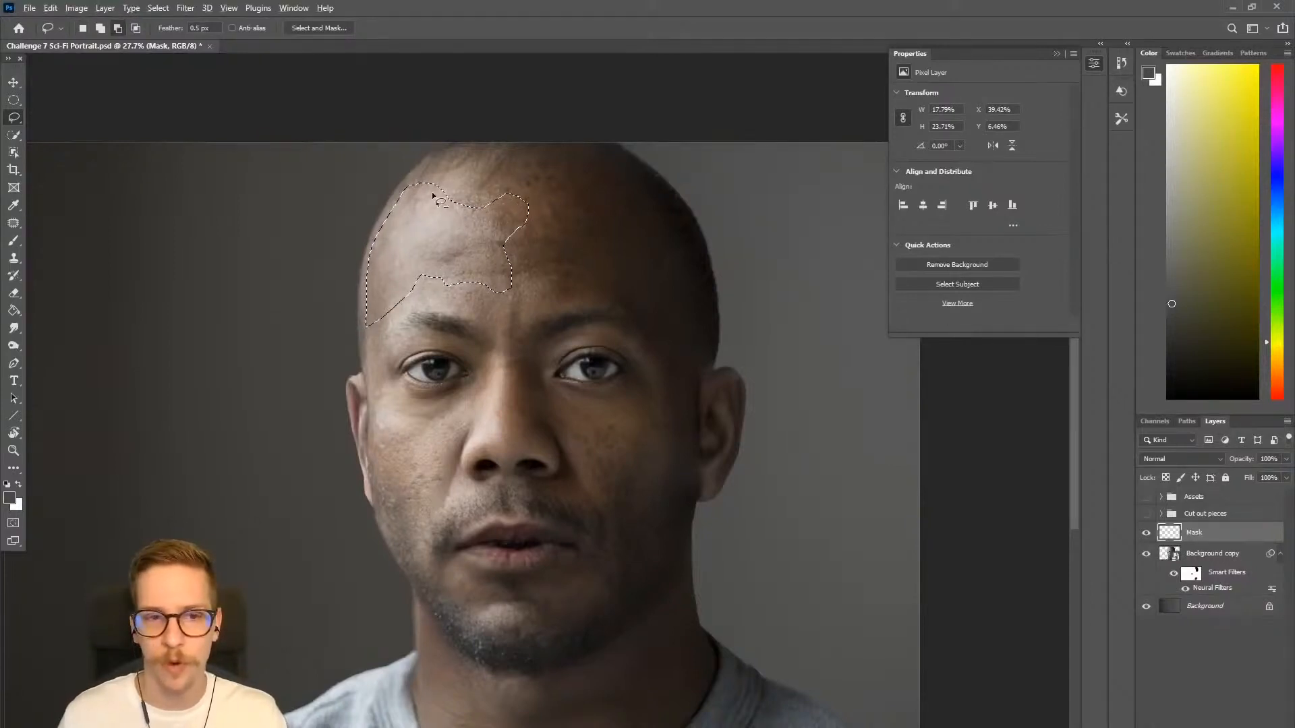
mouse_move(439, 181)
left_mouse_down()
mouse_move(495, 197)
mouse_move(523, 220)
mouse_move(523, 239)
mouse_move(564, 197)
mouse_move(504, 169)
left_mouse_up()
Add an irregular patch along the lit cheek and jaw to the lasso selection, refining its inner edge.
scroll(593, 367, "down", 3)
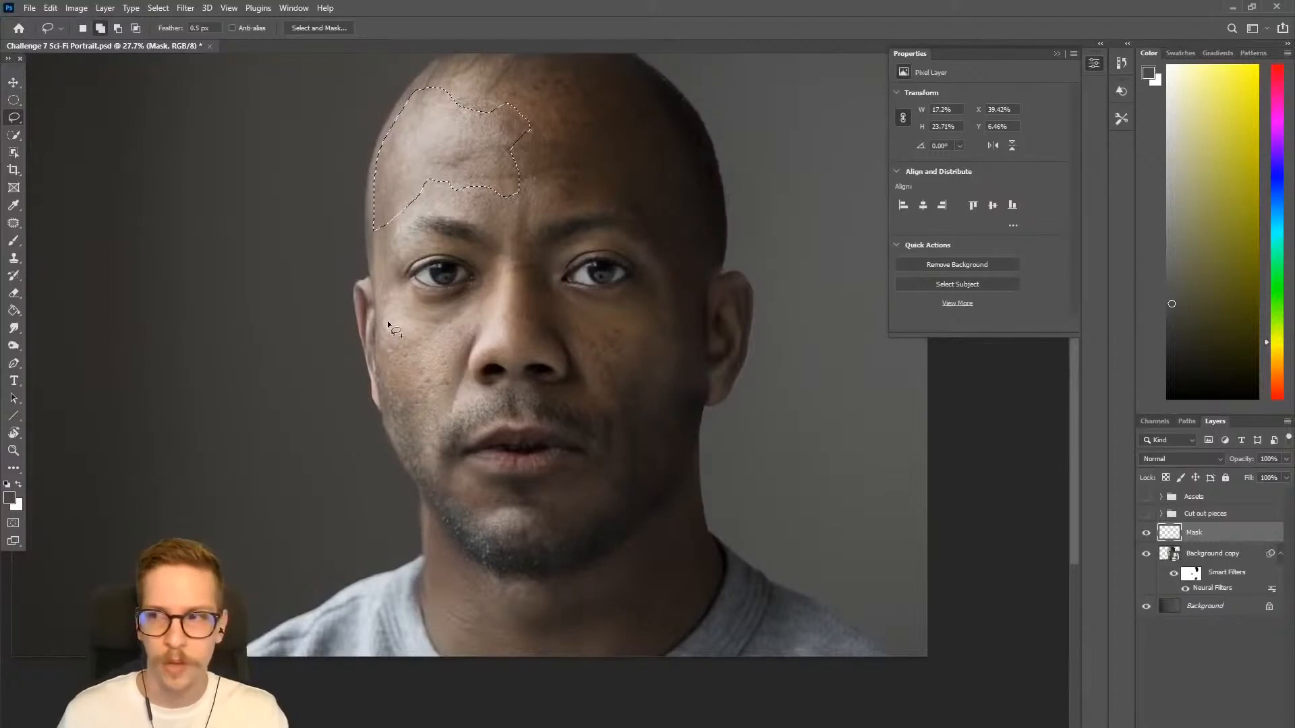
mouse_move(382, 317)
left_mouse_down()
mouse_move(391, 433)
mouse_move(419, 464)
mouse_move(441, 425)
mouse_move(434, 395)
mouse_move(413, 376)
mouse_move(411, 331)
mouse_move(382, 319)
left_mouse_up()
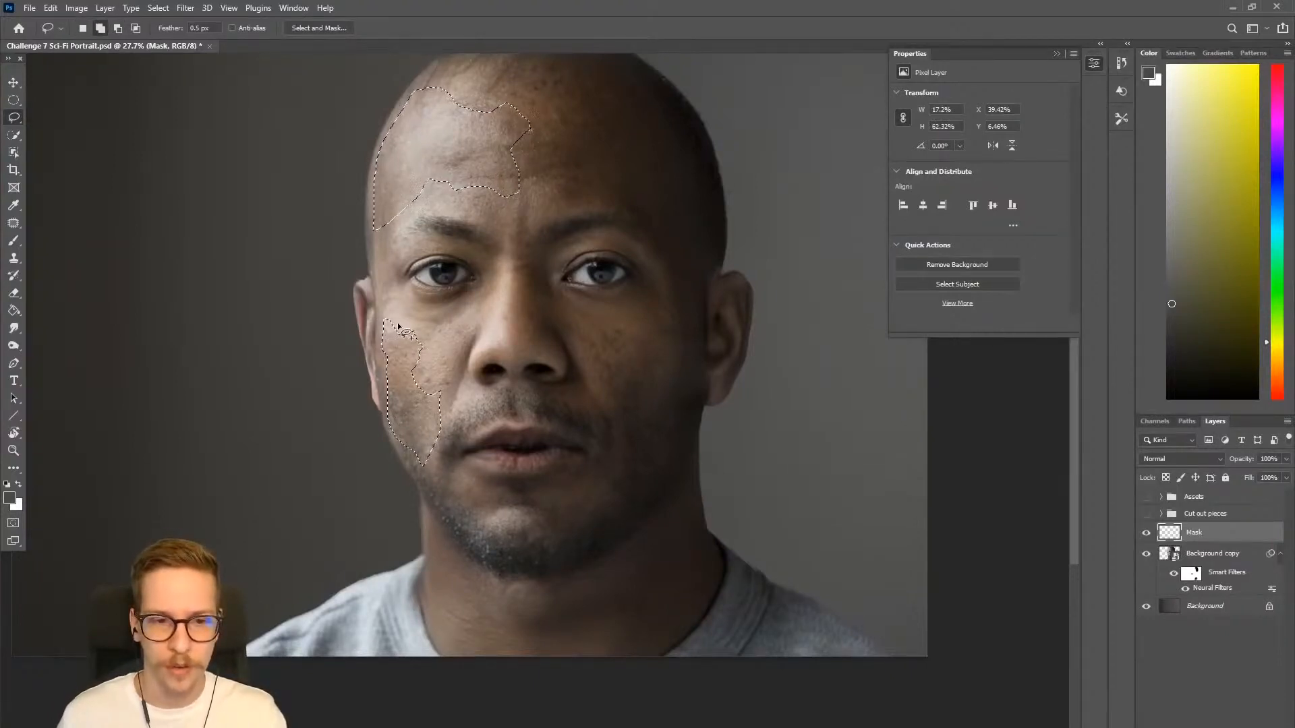
mouse_move(391, 324)
left_mouse_down()
mouse_move(432, 353)
mouse_move(416, 391)
mouse_move(448, 395)
mouse_move(438, 432)
left_mouse_up()
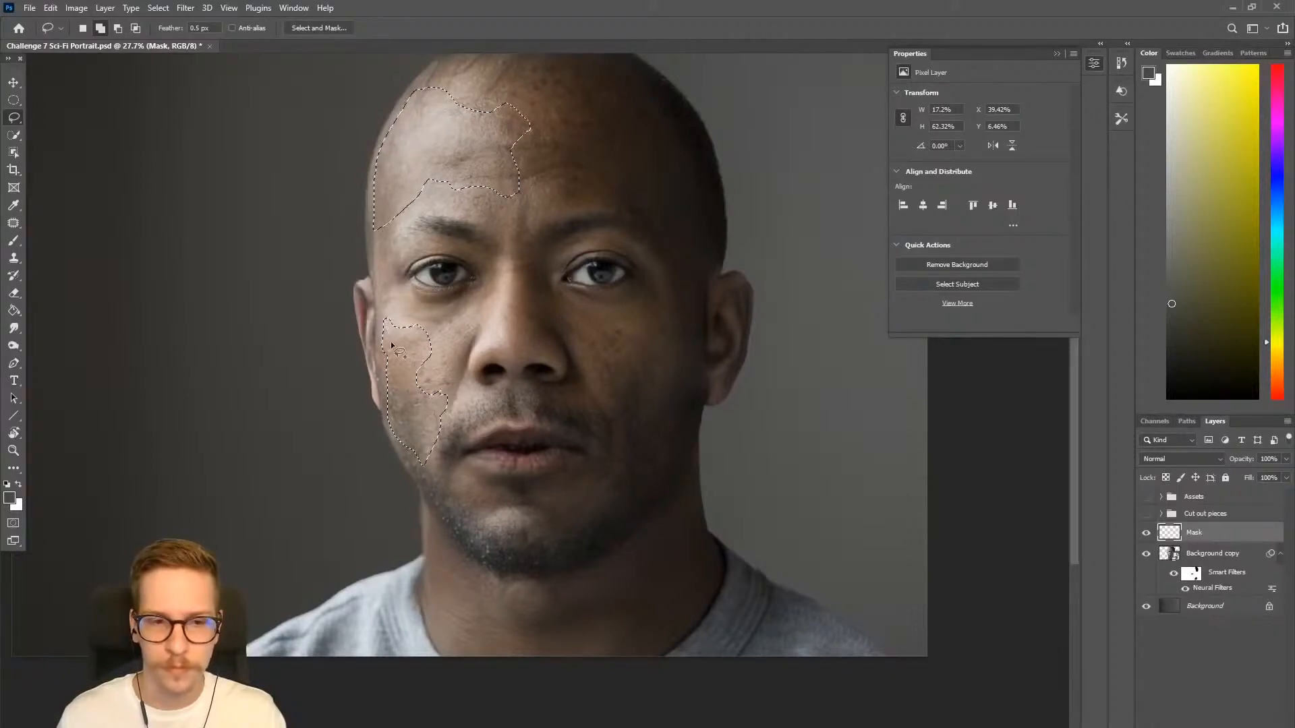
mouse_move(389, 342)
left_mouse_down()
mouse_move(390, 432)
mouse_move(408, 384)
mouse_move(390, 355)
left_mouse_up()
Fill the selected forehead and cheek patches on the Mask layer with a dark cyan-tinted gray using the Paint Bucket.
scroll(730, 434, "down", 2)
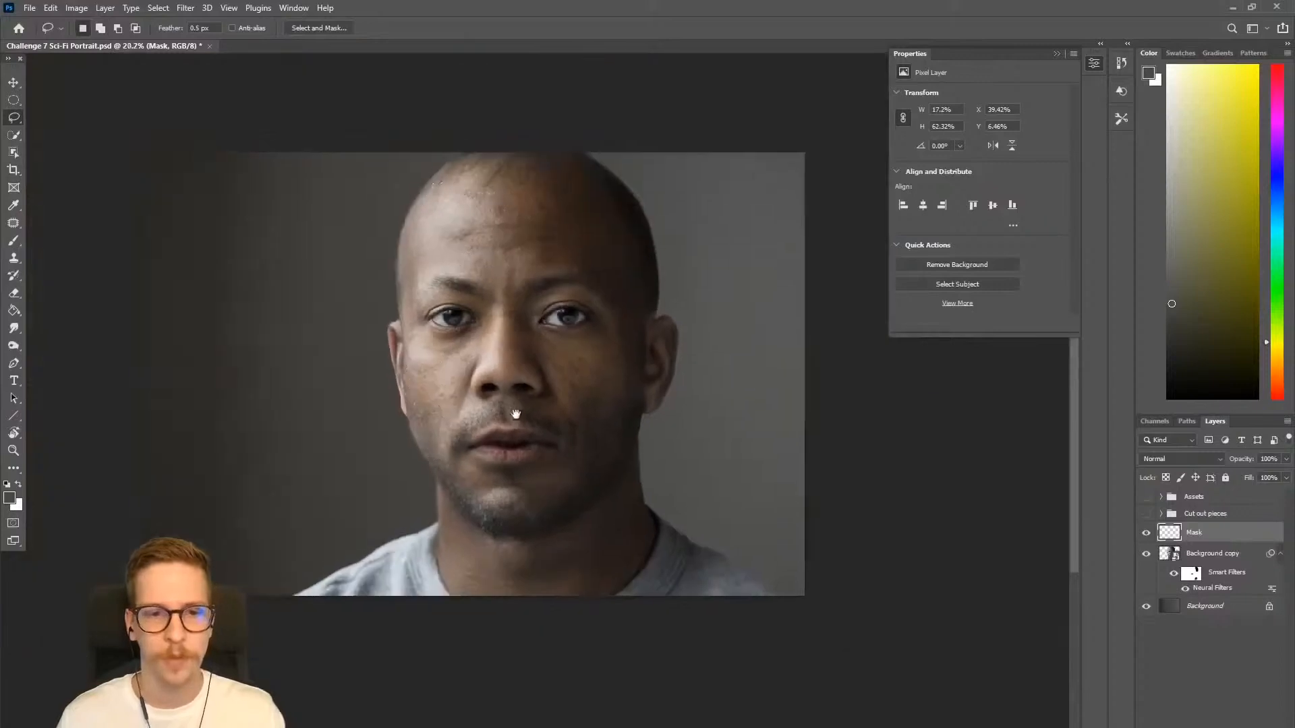
key("g")
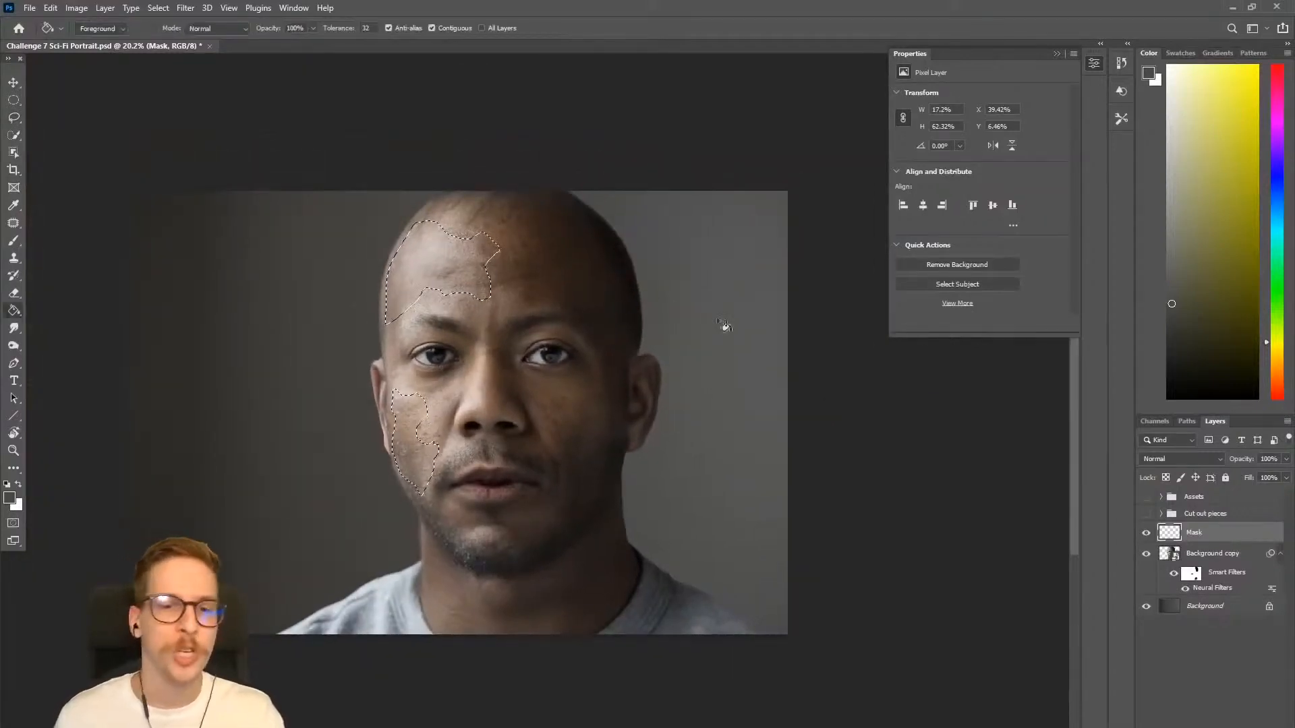
left_click(1175, 293)
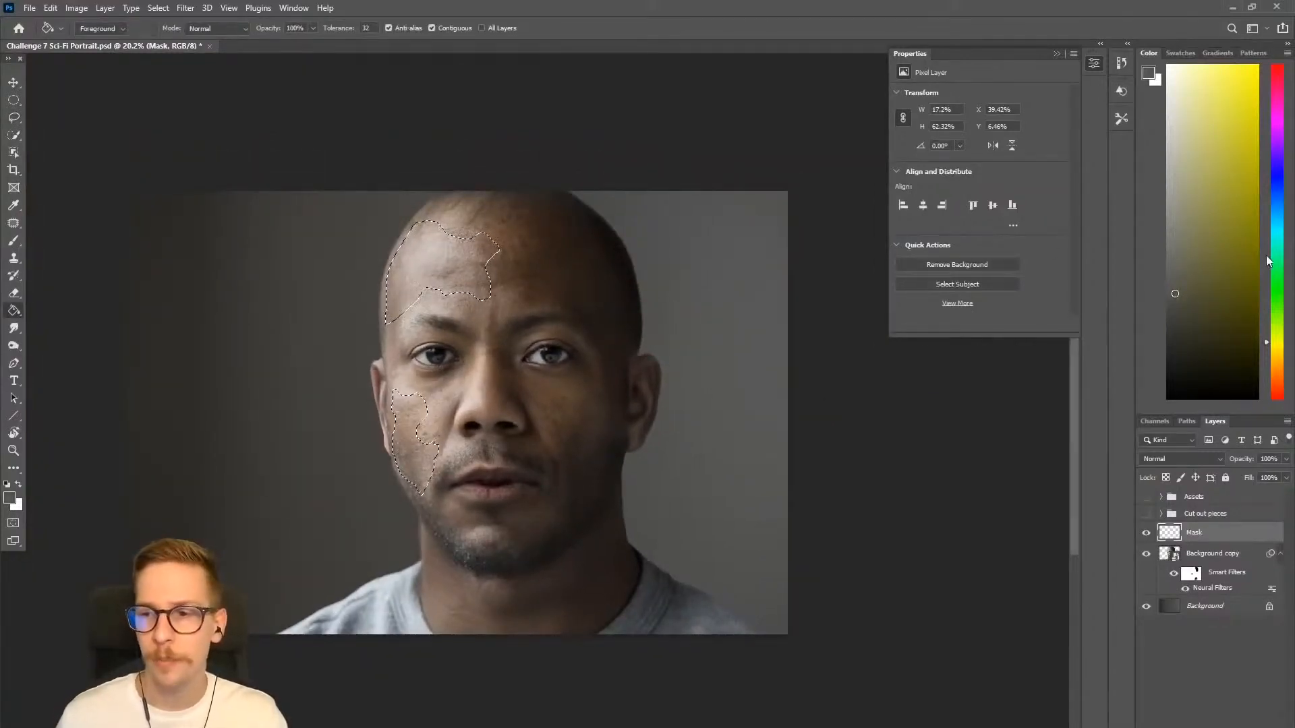
left_click(1282, 232)
left_click(459, 284)
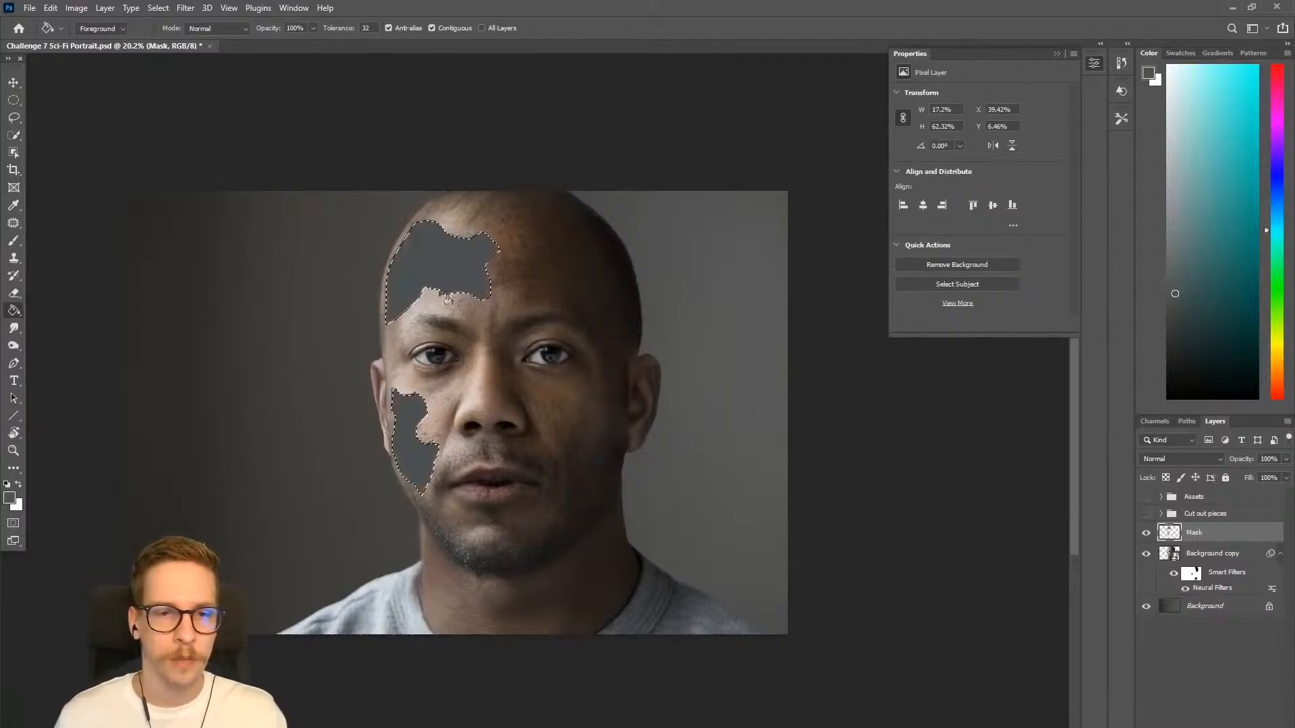
Refill both patches with progressively darker shades of the same cyan-tinted gray, and deselect.
left_click_drag(1174, 321, 1176, 332)
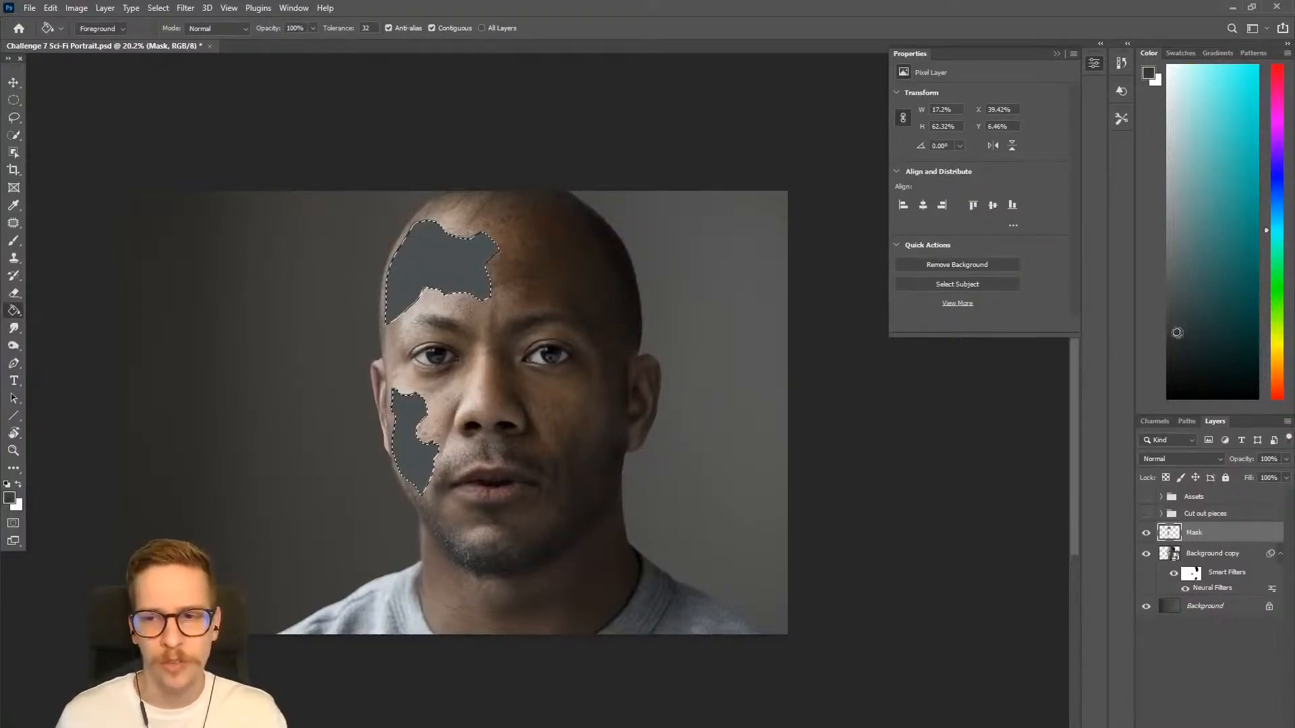
left_click(439, 267)
left_click(410, 449)
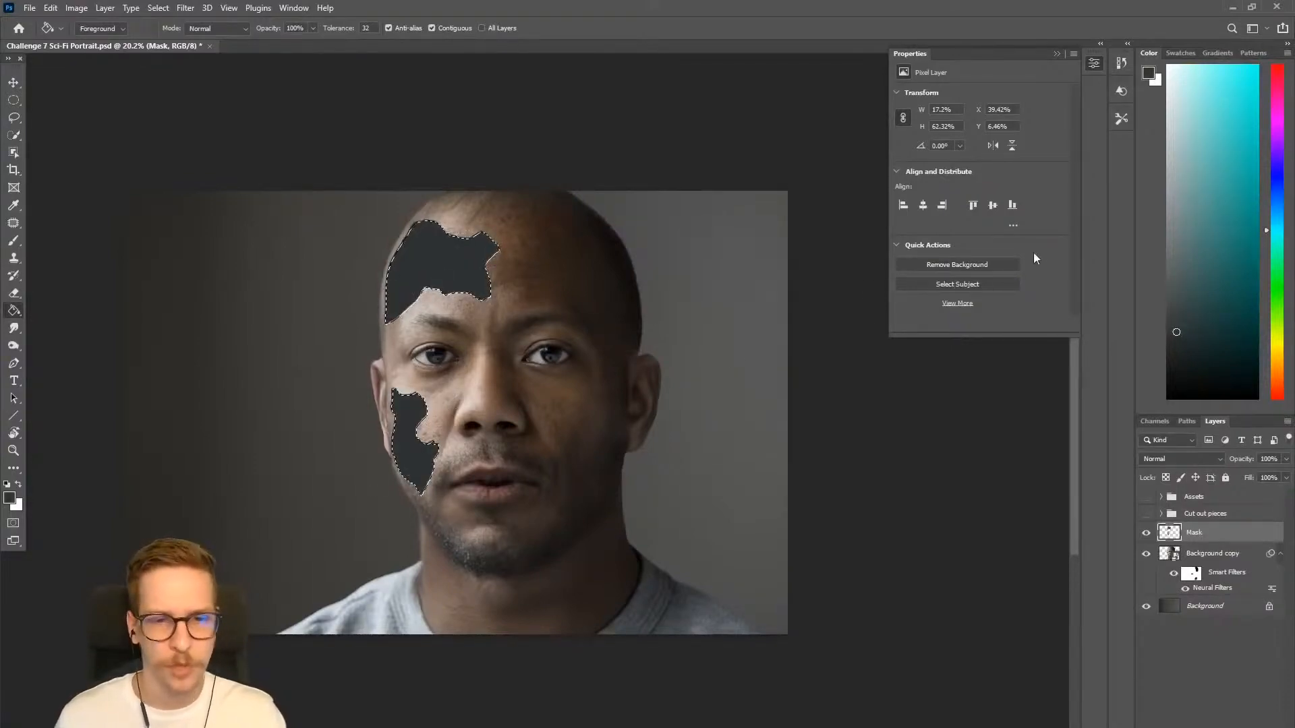
left_click_drag(1177, 330, 1177, 343)
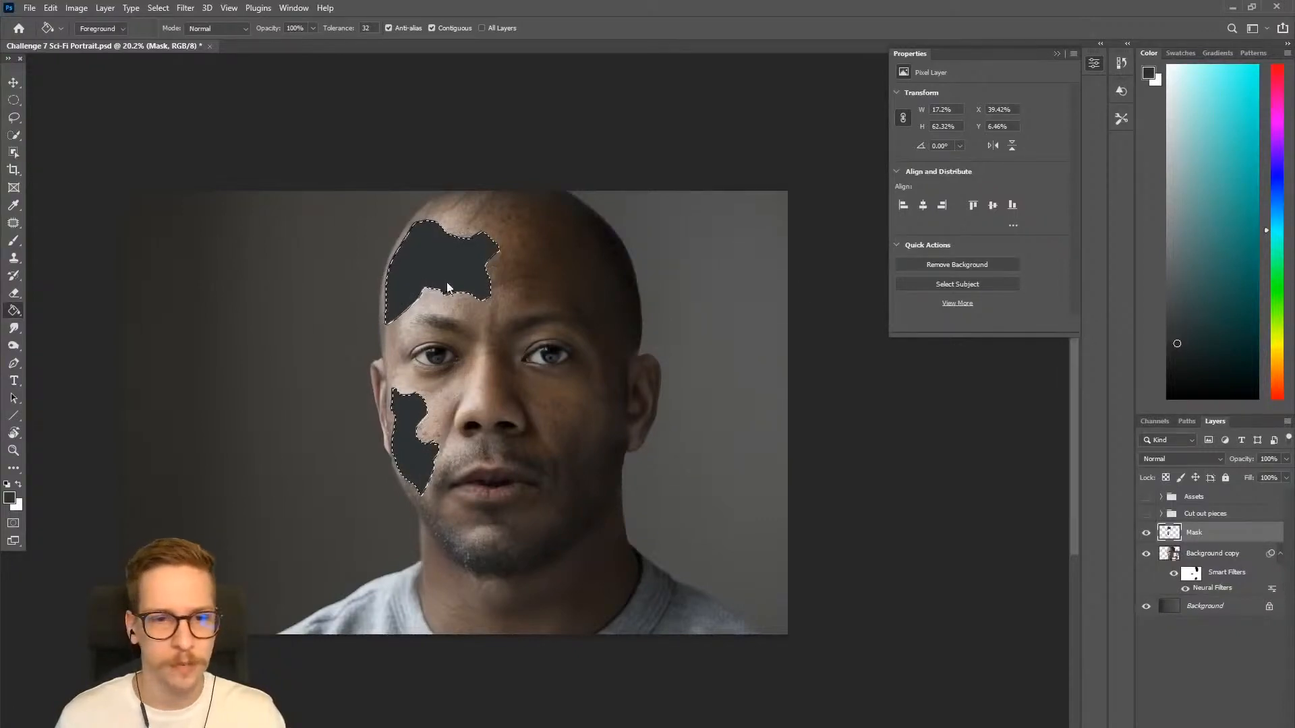
left_click(413, 446)
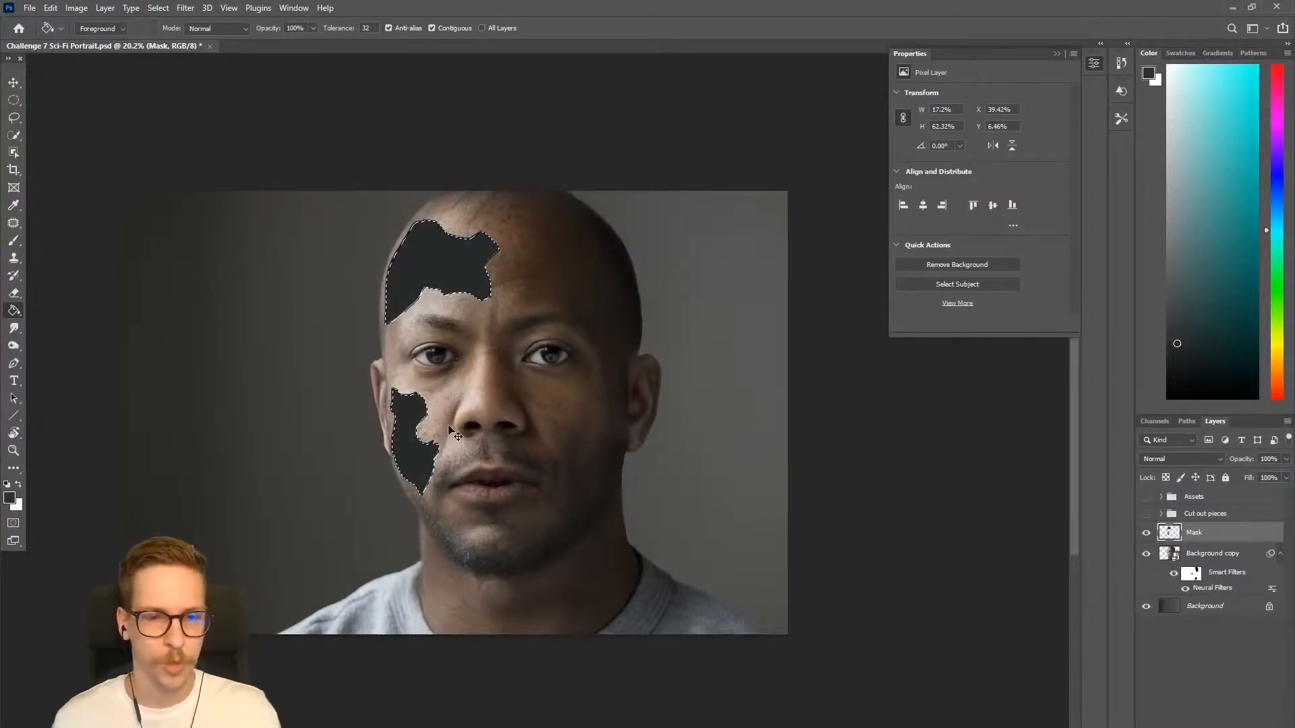
key("ctrl+d")
Apply a Gaussian Blur with a radius of 2.0 pixels to the Mask layer to soften the patch edges.
scroll(450, 424, "up", 3)
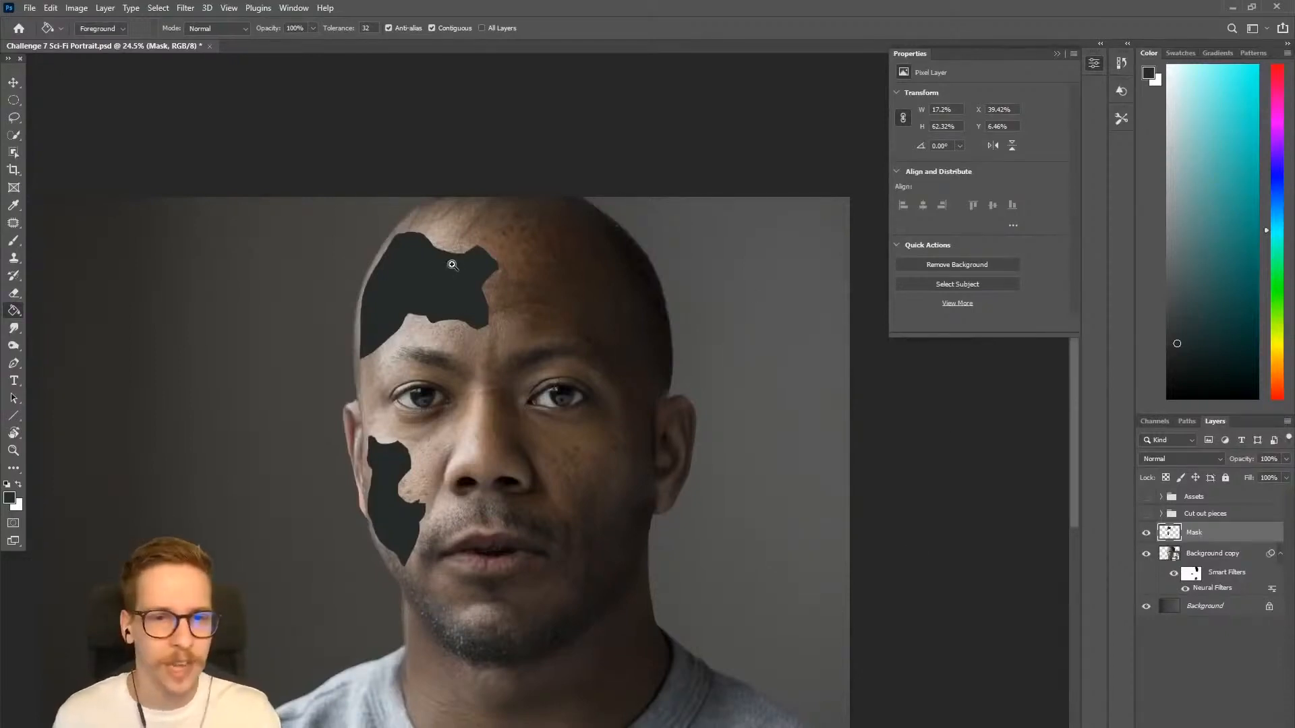
scroll(448, 260, "up", 8)
scroll(653, 255, "down", 7)
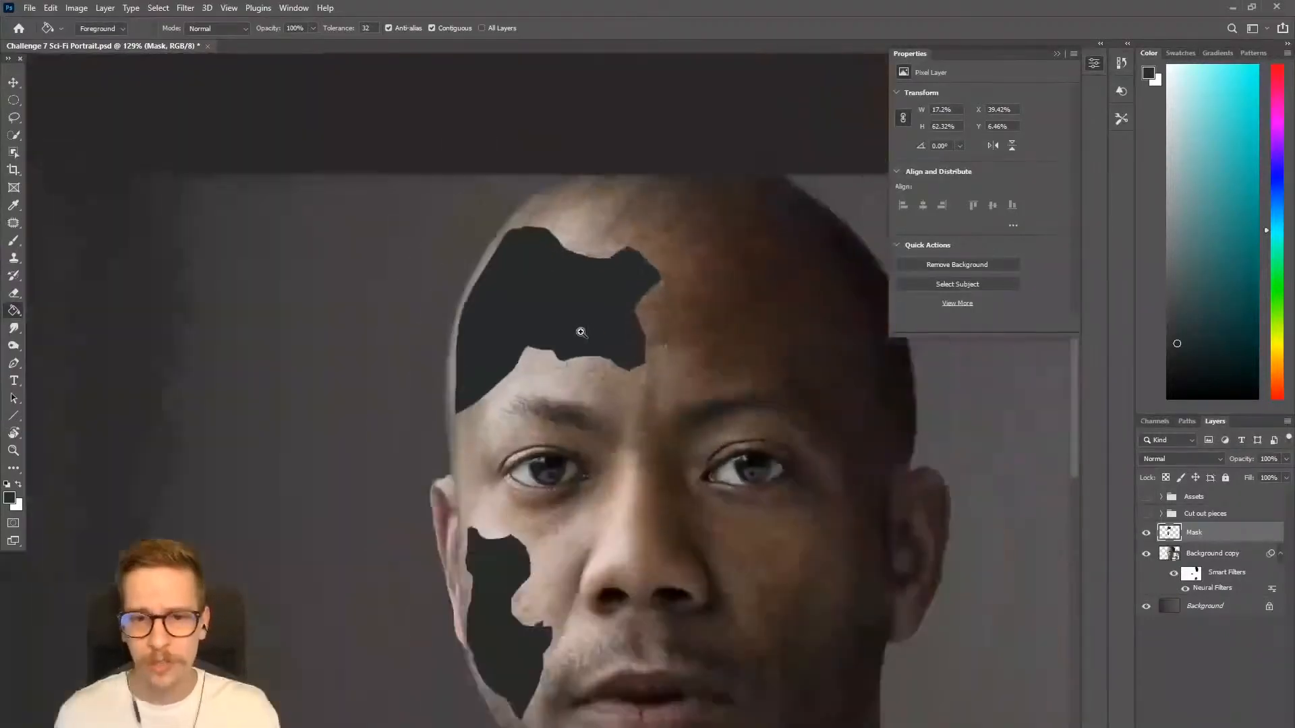
left_click_drag(578, 332, 447, 180)
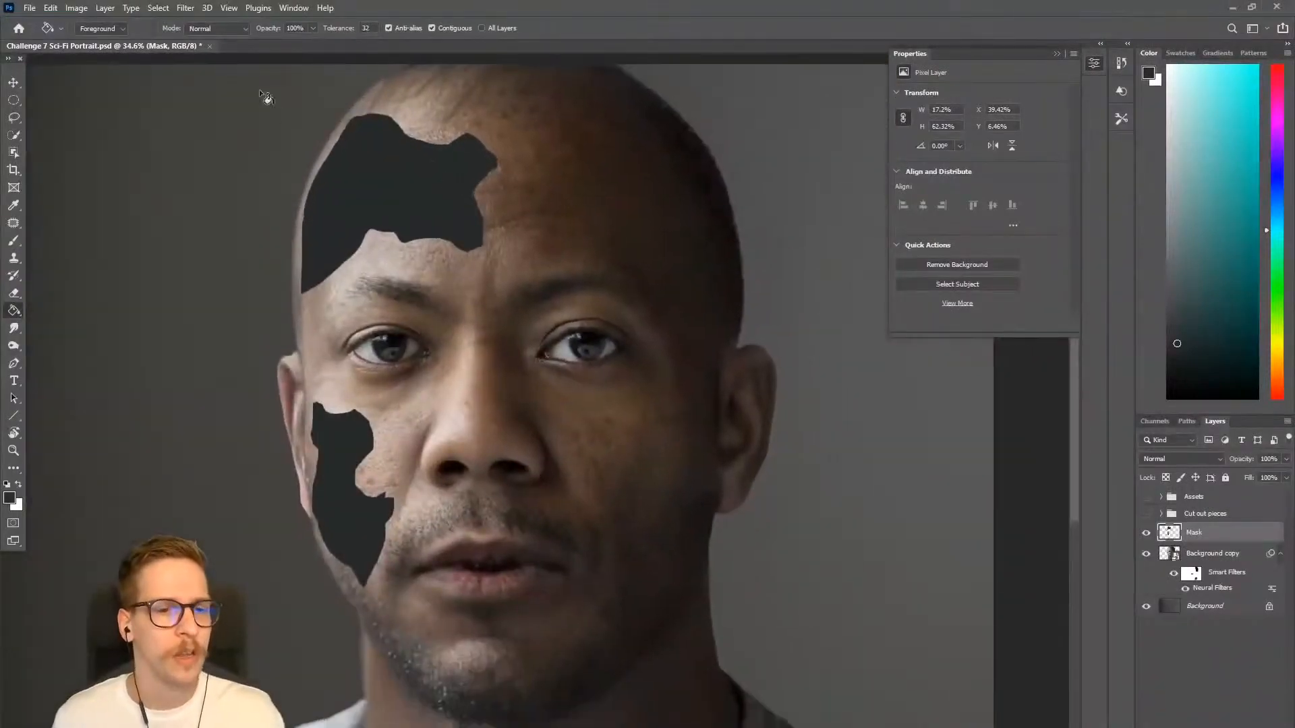
left_click(184, 8)
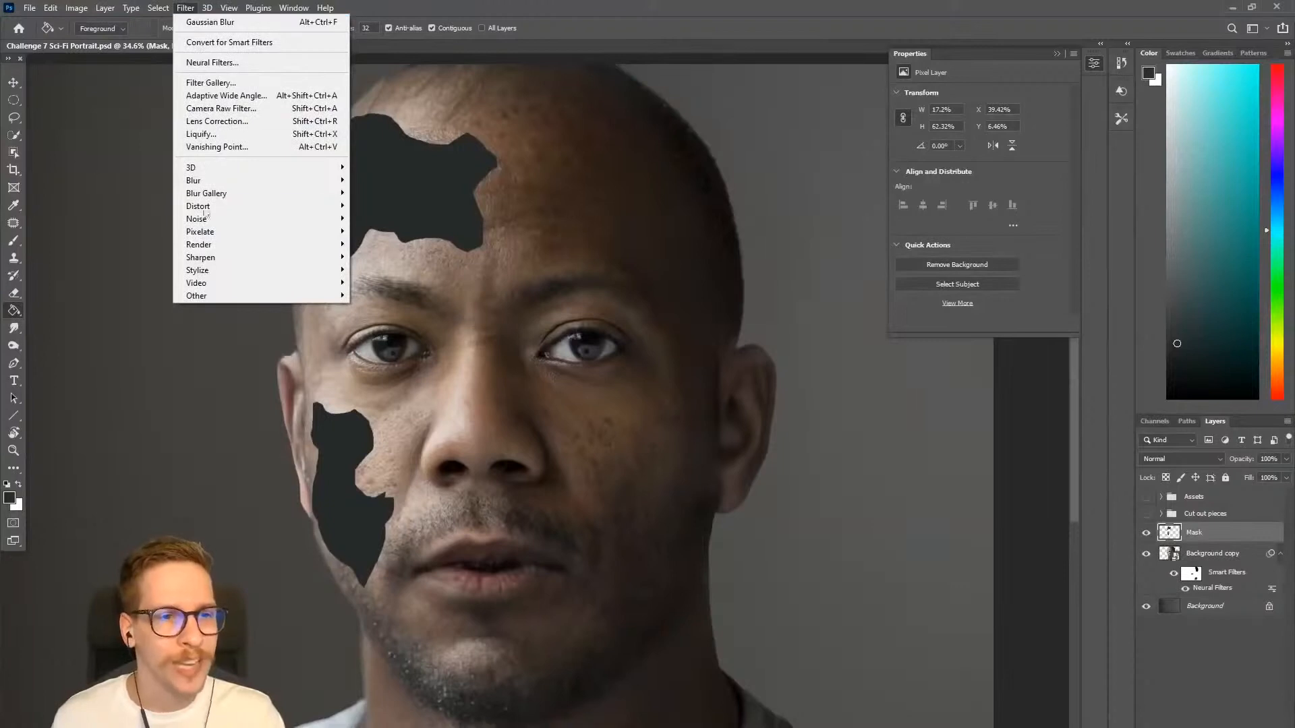
mouse_move(216, 181)
left_click(381, 230)
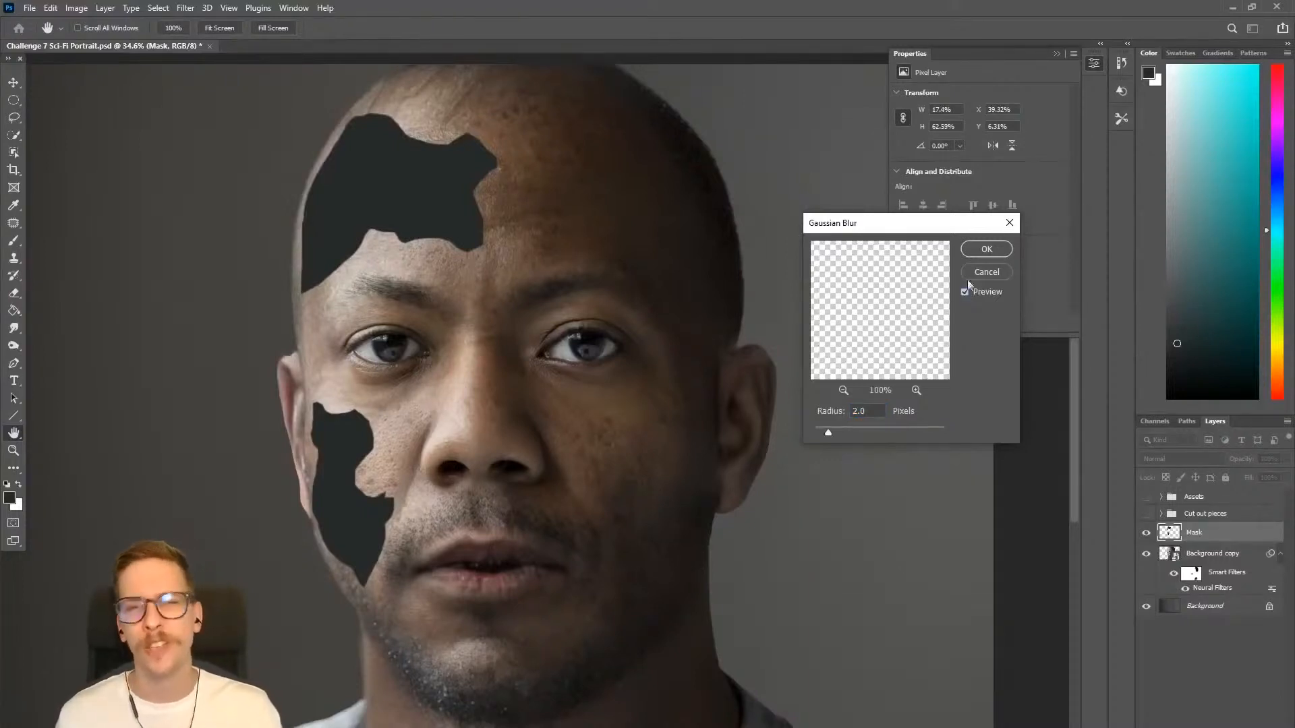
left_click(985, 249)
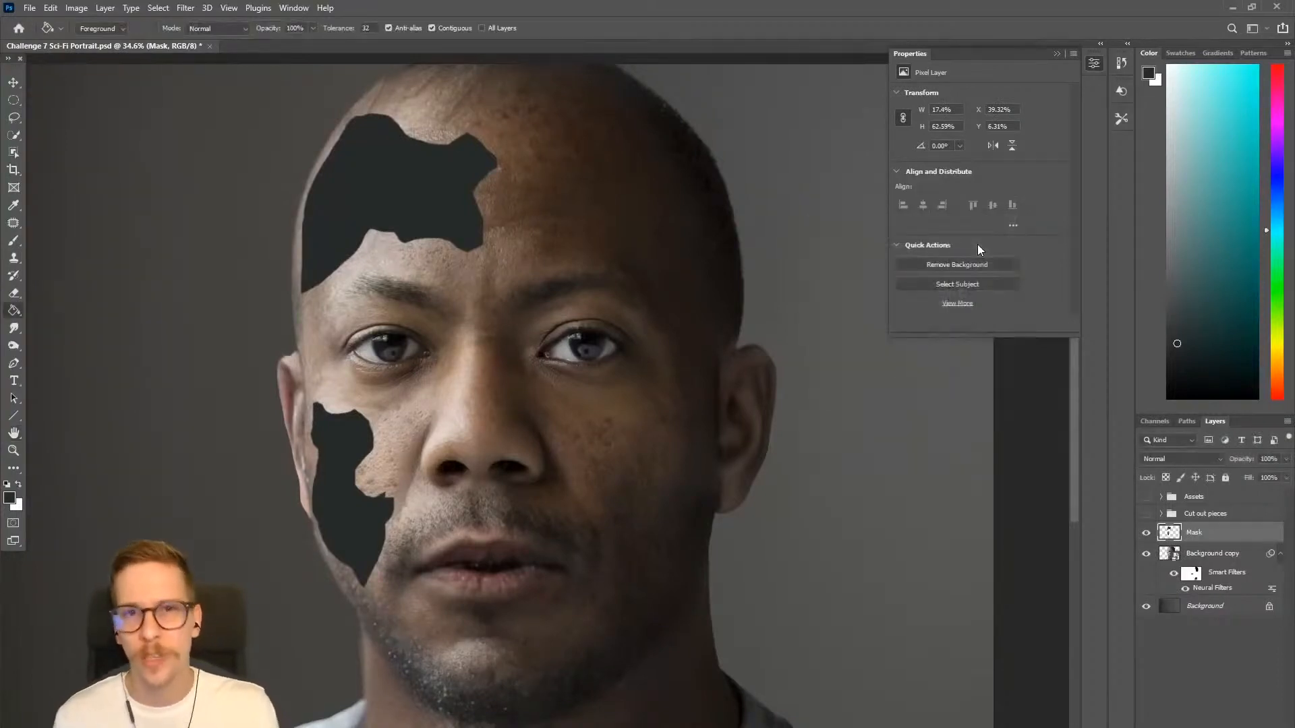
Examine the blurred edges of the forehead patch up close.
left_click_drag(443, 174, 526, 188)
left_click_drag(516, 207, 521, 353)
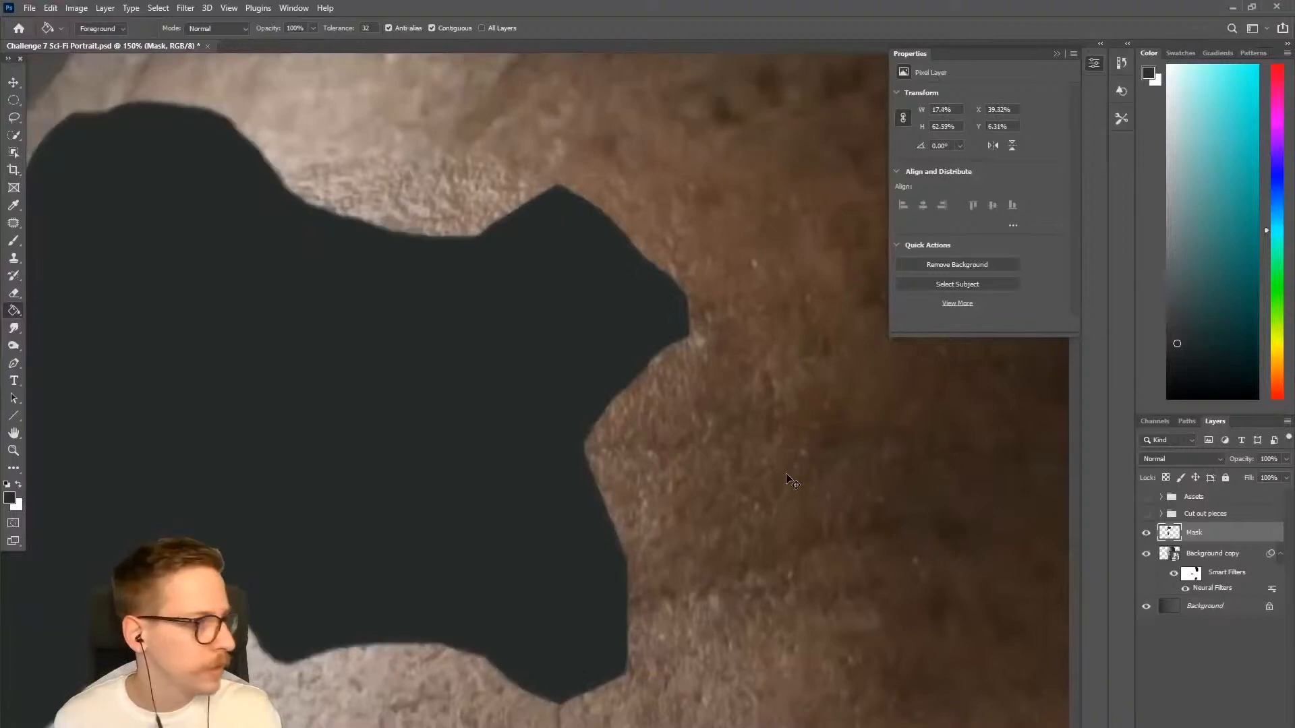
left_click_drag(794, 460, 628, 396)
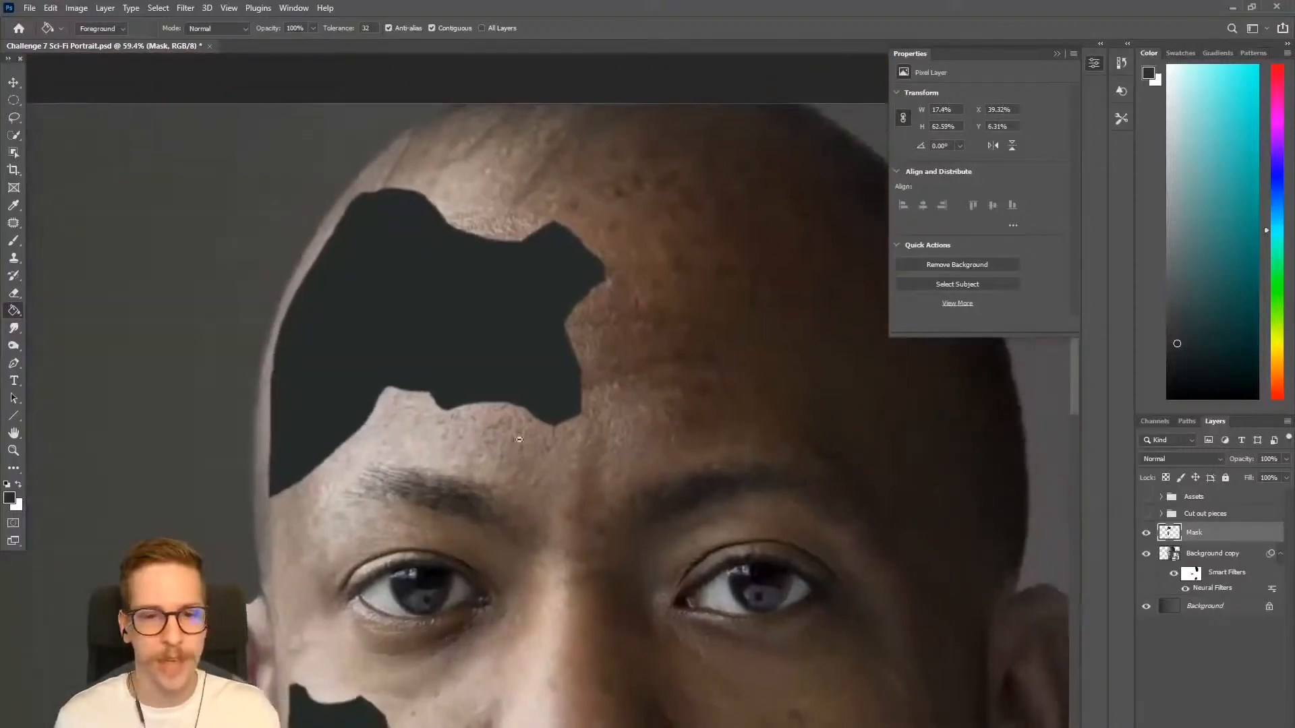
left_click_drag(539, 451, 568, 466)
left_click_drag(652, 533, 542, 247)
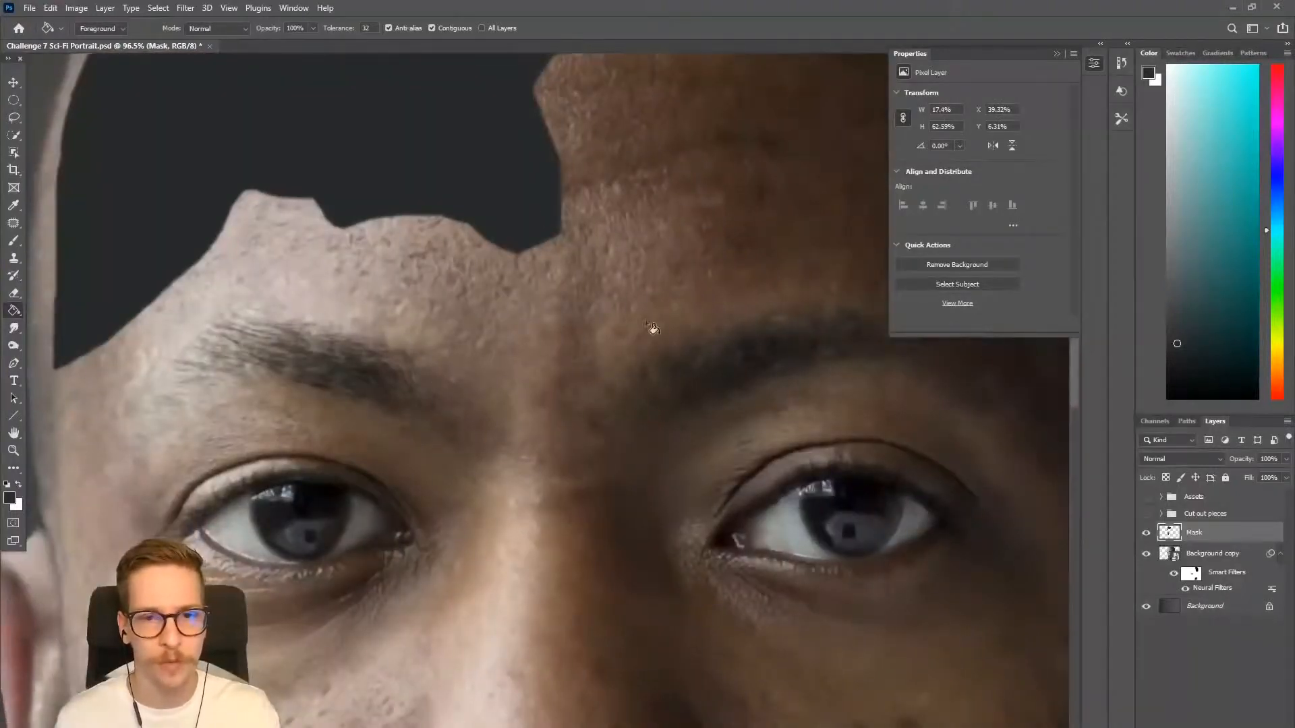
left_click_drag(474, 398, 410, 442)
left_click_drag(555, 517, 501, 452)
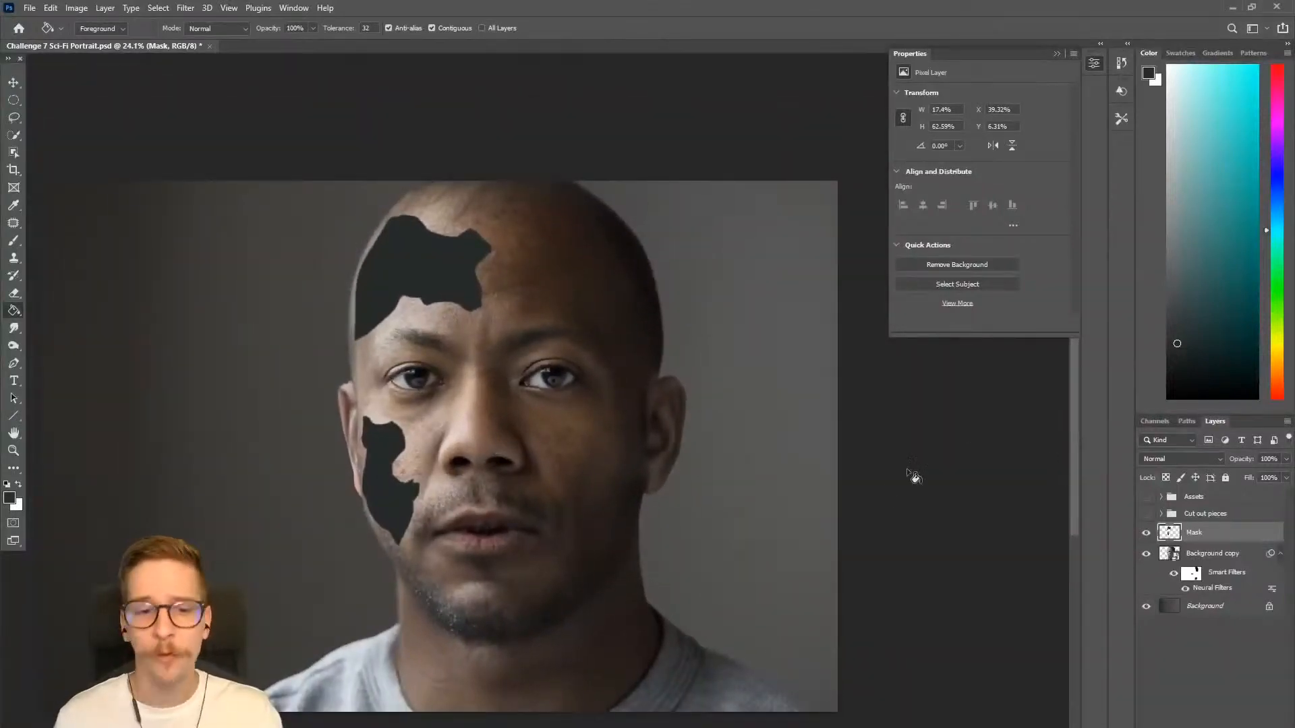
Expand and show the Assets group, and review its engine images by hiding Layers 5 to 2 in turn and showing them again.
left_click(1161, 497)
left_click_drag(1149, 528, 1146, 545)
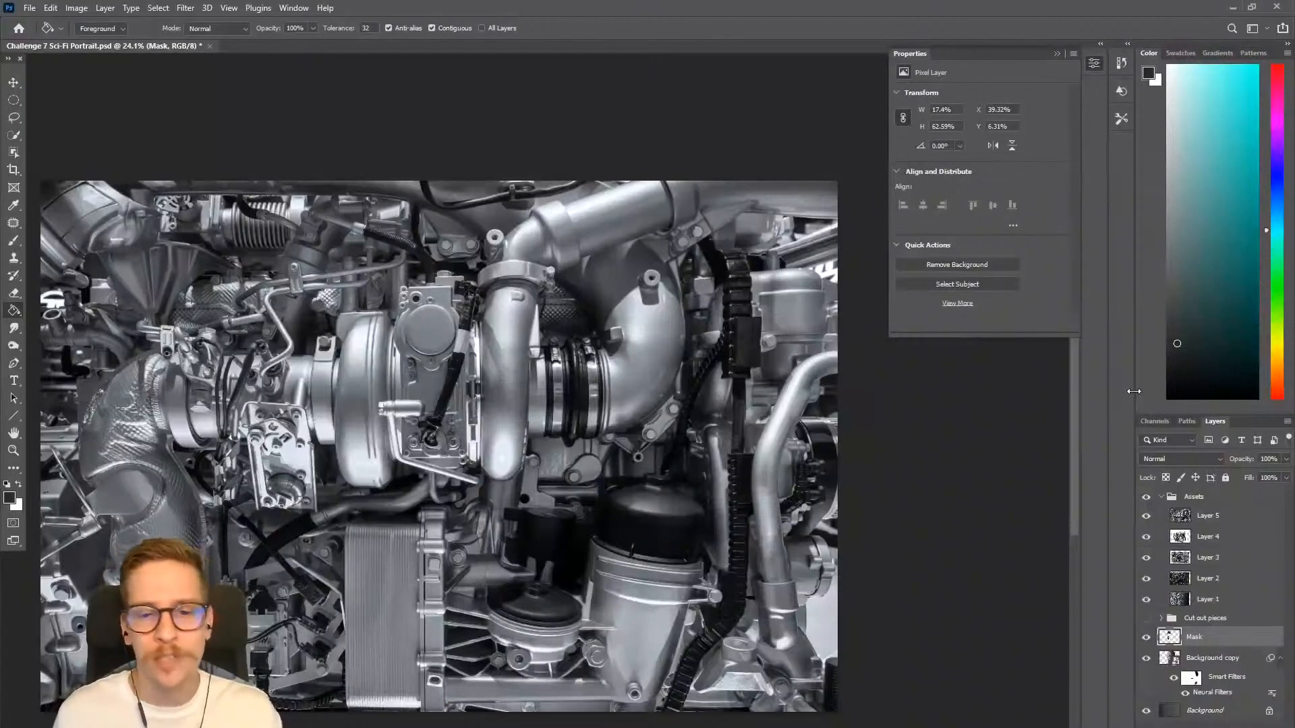
left_click(1147, 517)
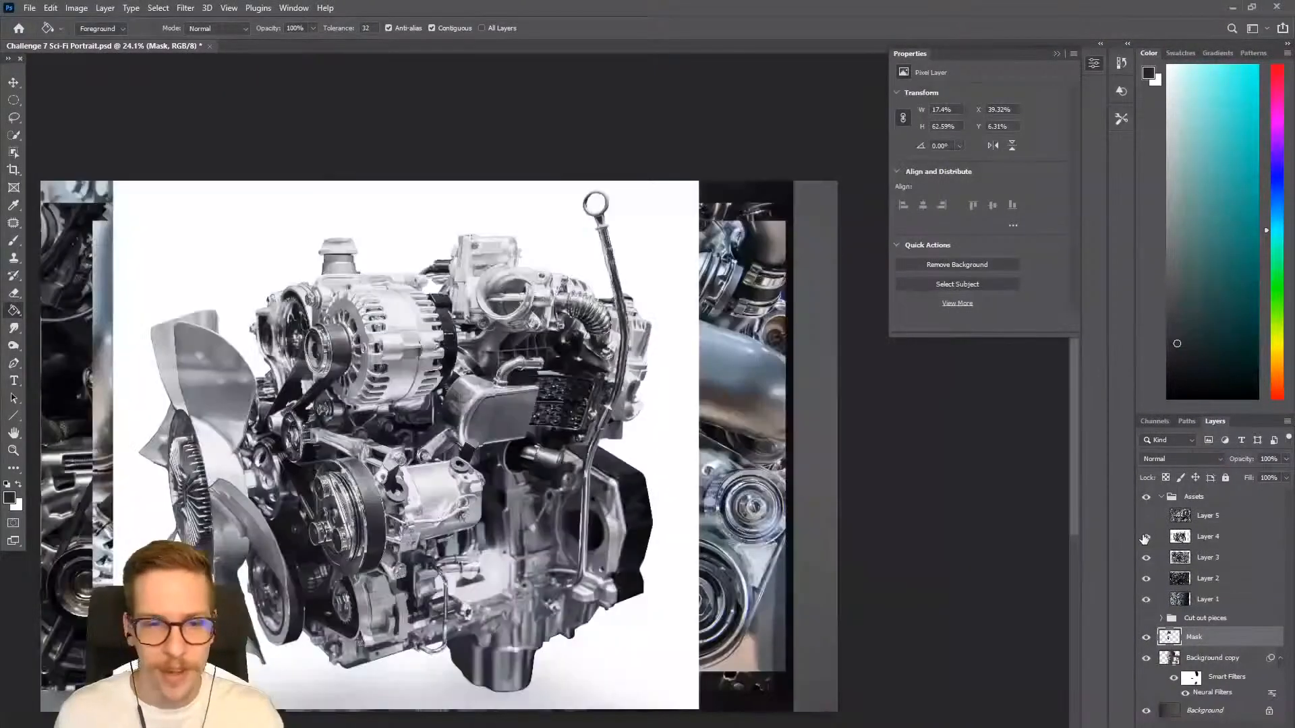
left_click(1146, 538)
left_click(1148, 559)
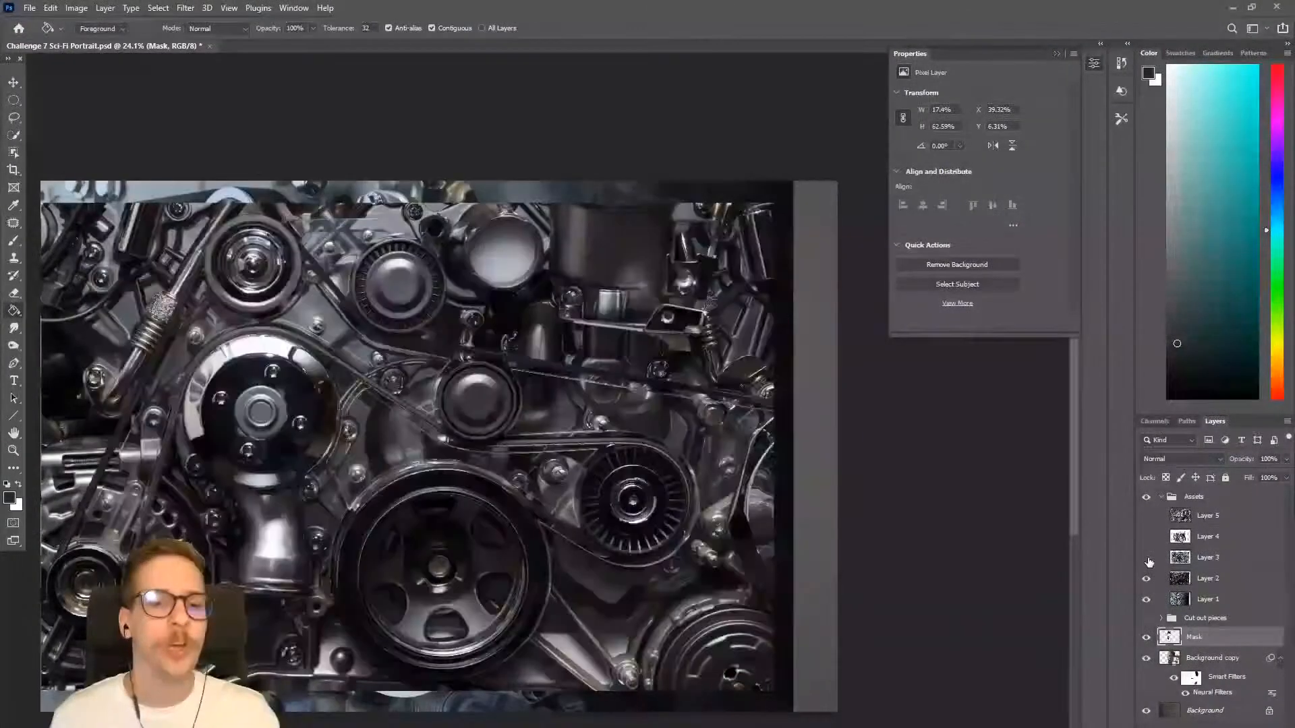
left_click(1146, 578)
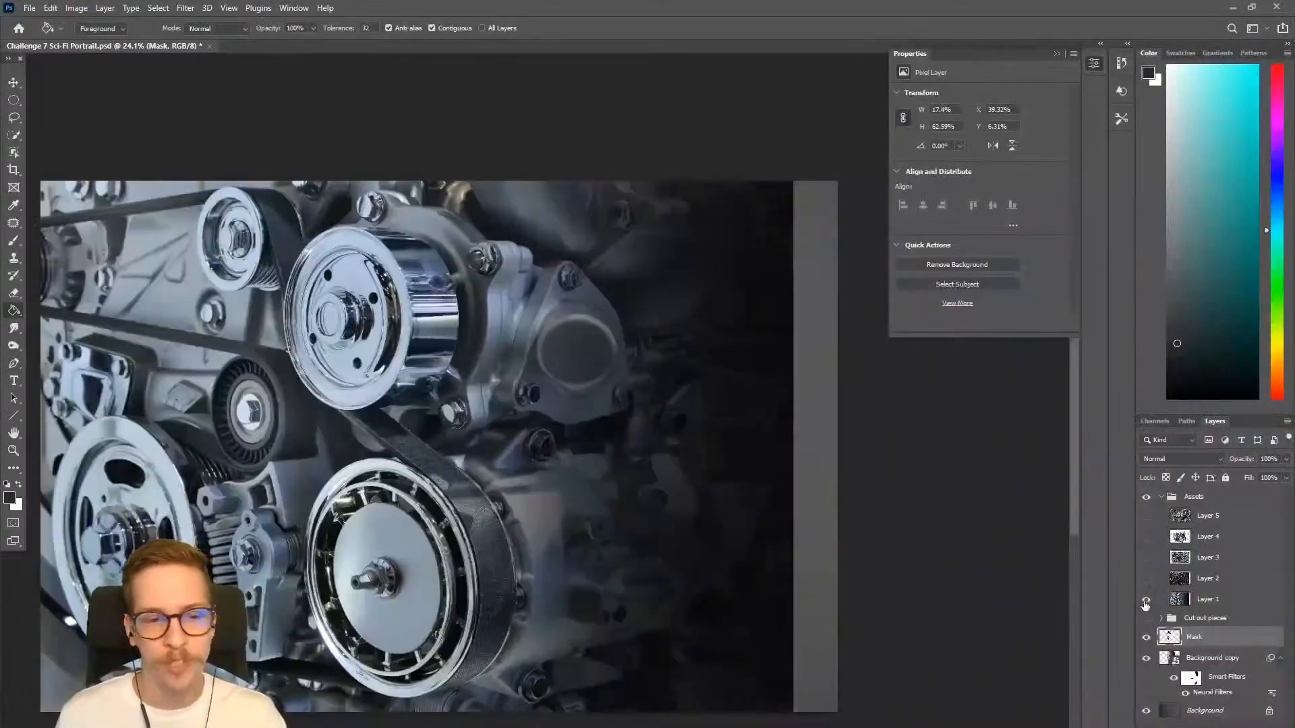
left_click_drag(1146, 578, 1149, 524)
left_click(1146, 516)
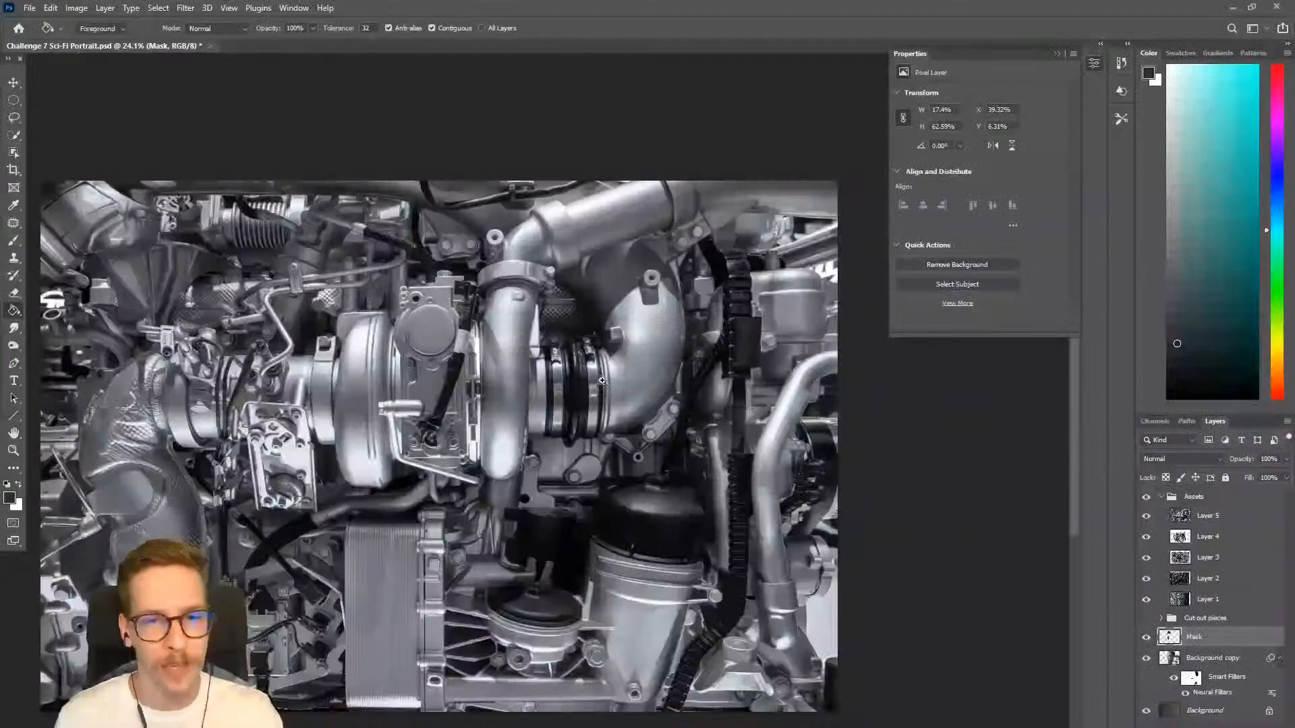
On Layer 5, select the curved pipe elbow and its ribbed coupling with Quick Selection, subtracting the dark mesh area beside it.
scroll(674, 345, "up", 2)
left_click_drag(675, 345, 605, 402)
scroll(606, 403, "up", 2)
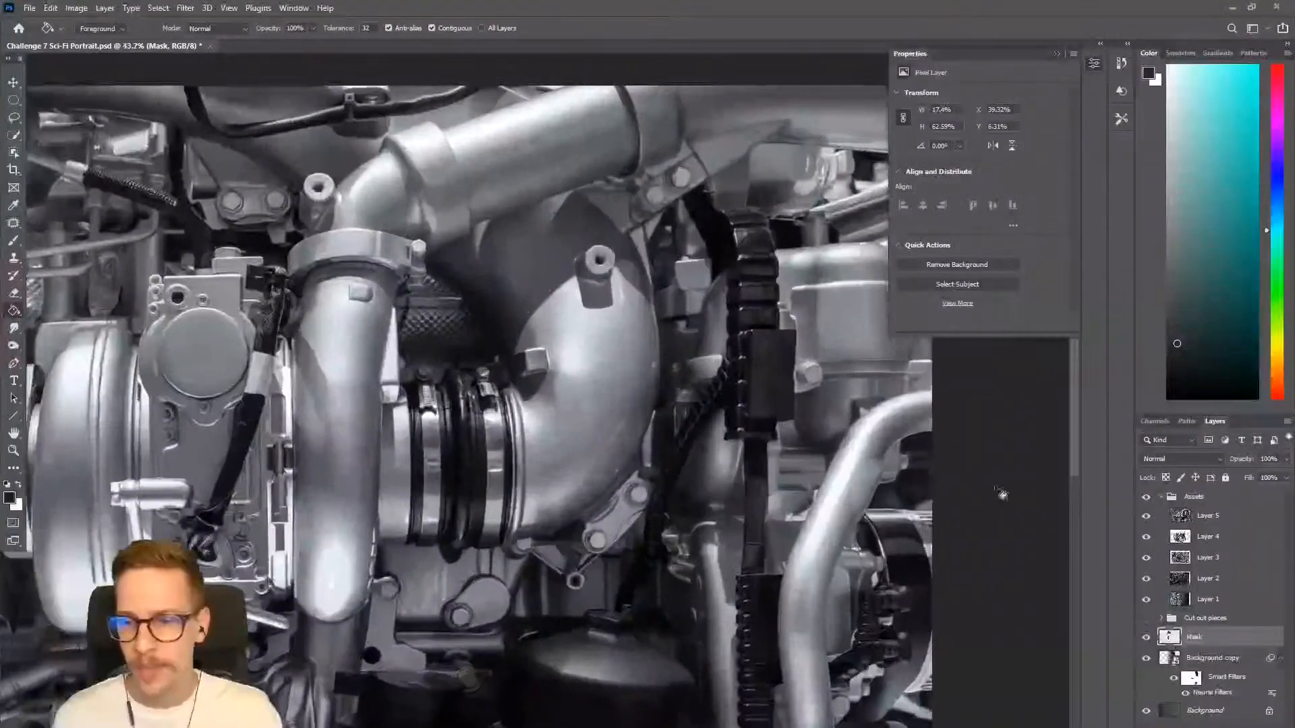
left_click(1217, 518)
key("w")
scroll(551, 310, "up", 2)
scroll(556, 491, "down", 4)
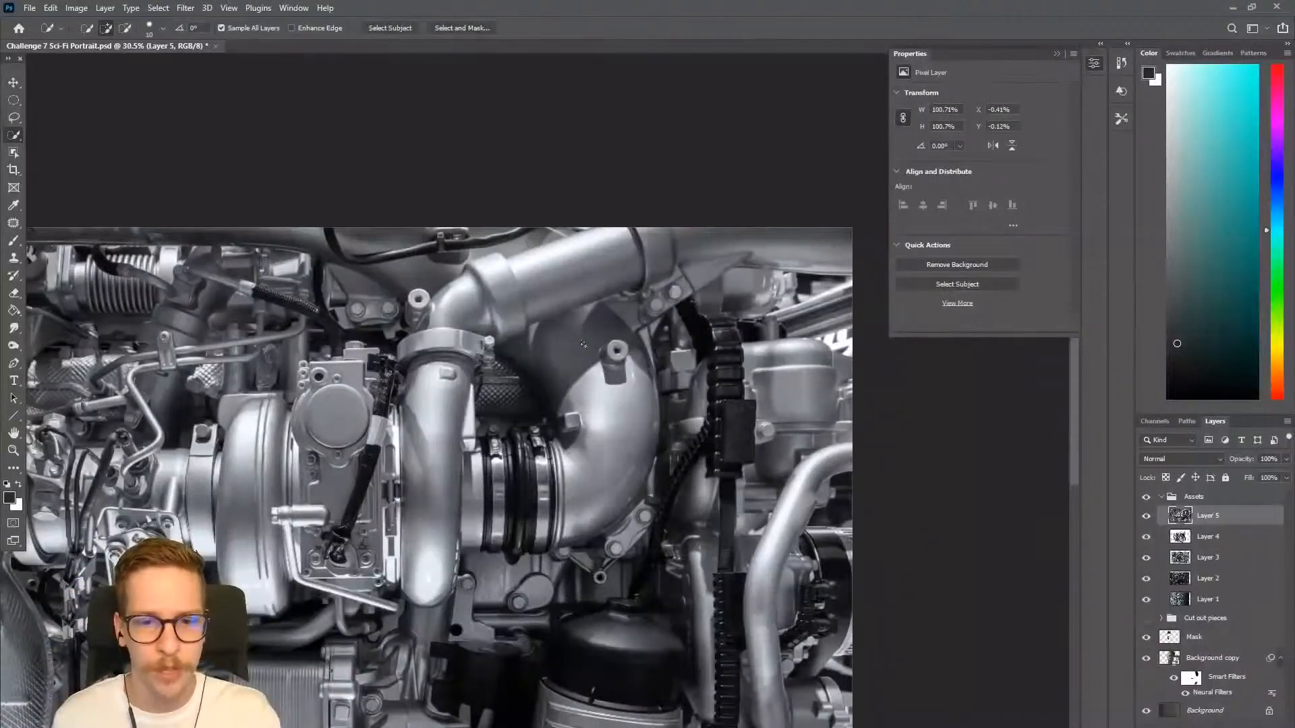
mouse_move(583, 345)
left_mouse_down()
mouse_move(634, 510)
mouse_move(555, 470)
mouse_move(529, 488)
mouse_move(512, 445)
mouse_move(550, 455)
mouse_move(573, 422)
mouse_move(570, 350)
left_mouse_up()
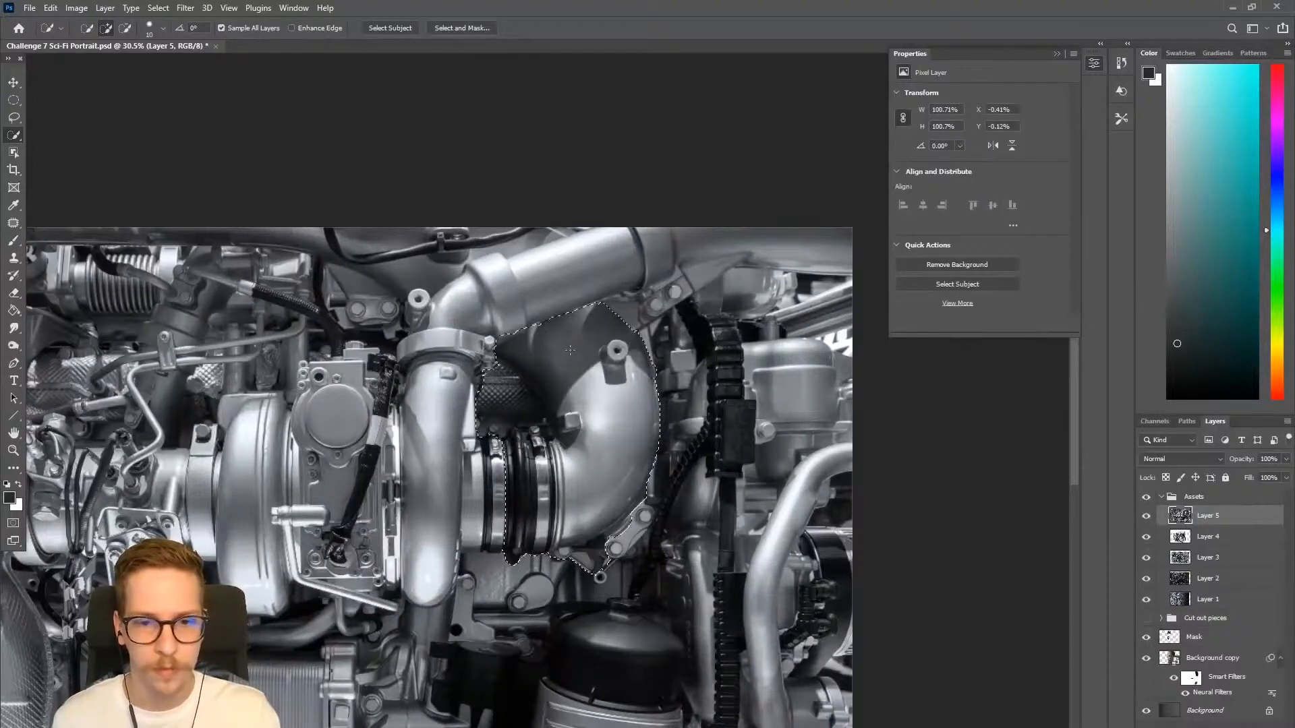
left_click(504, 393, "alt")
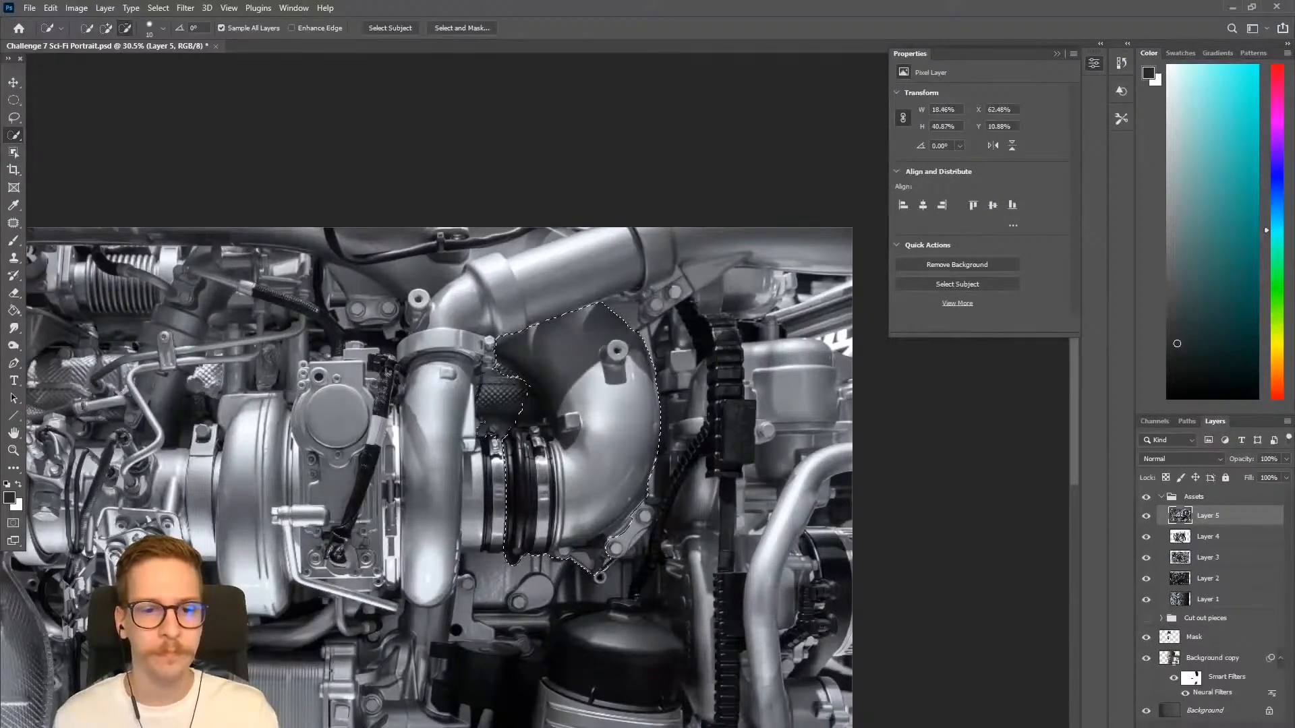
left_click_drag(520, 387, 569, 417)
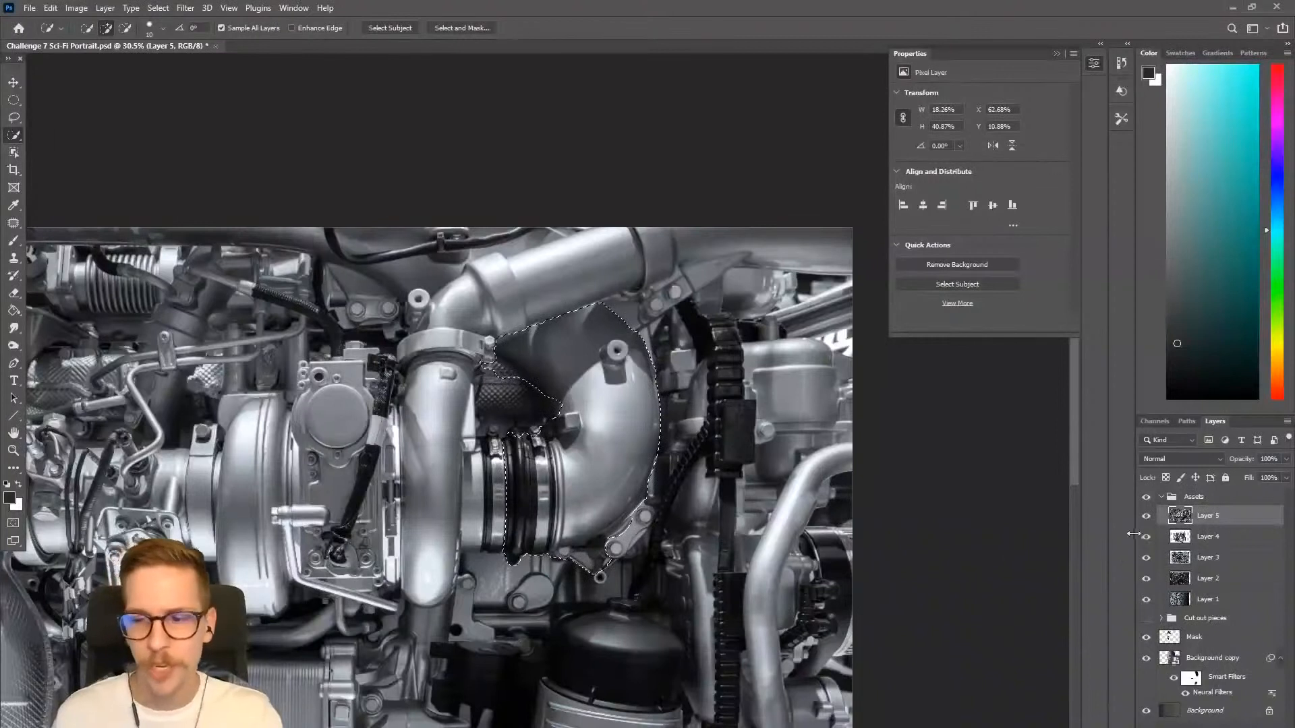
Collapse and hide the Assets group, and make the Mask layer active.
key("Delete")
key("ctrl+z")
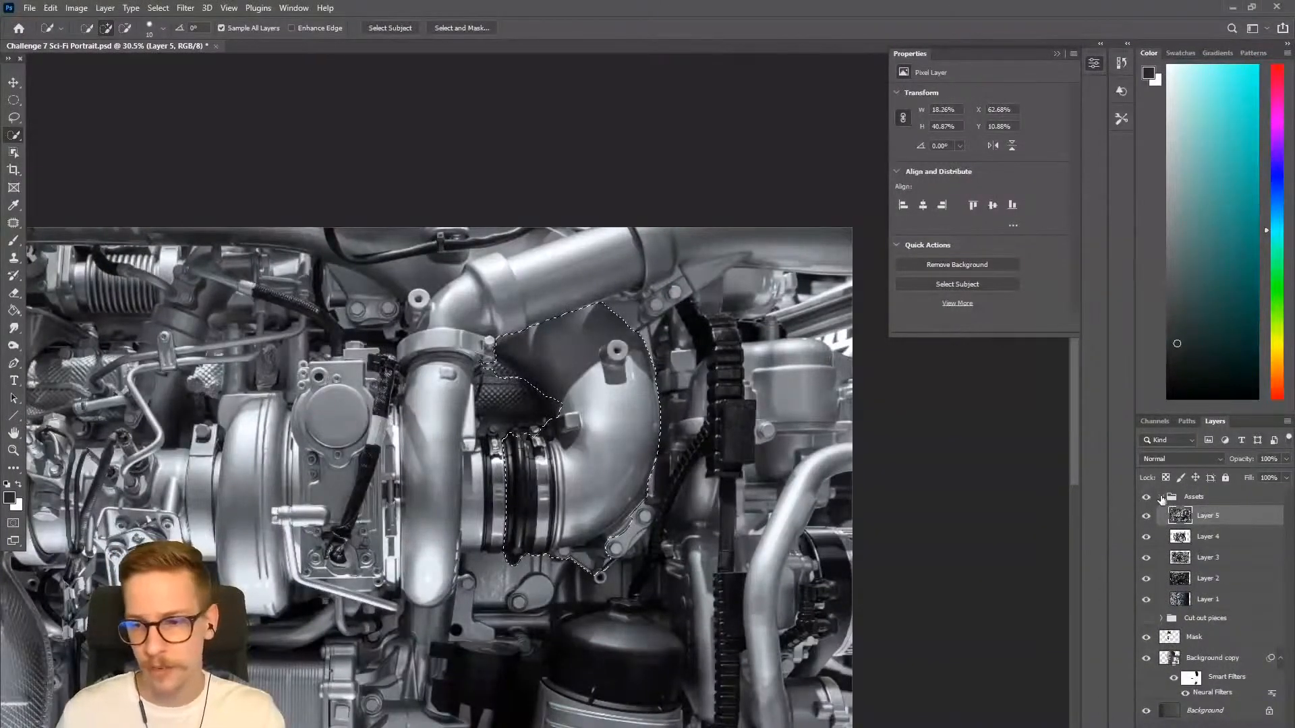
left_click(1161, 497)
left_click(1146, 497)
left_click(1165, 538)
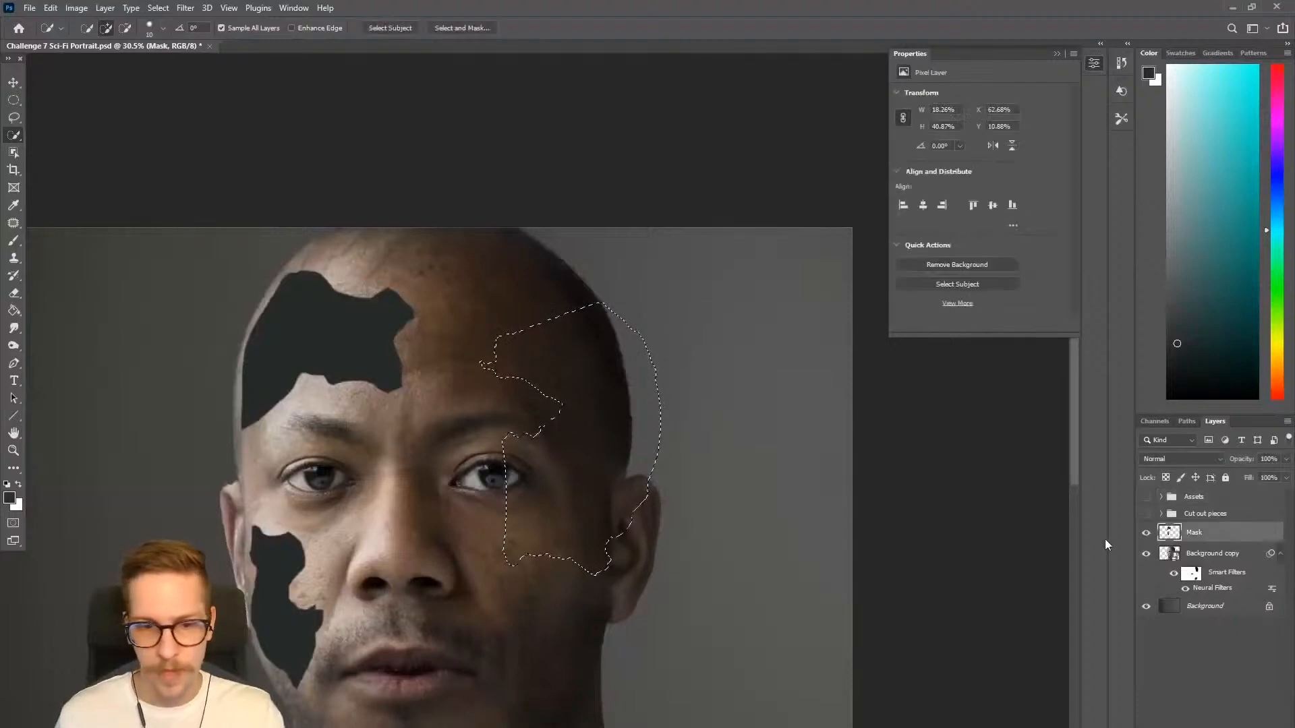
Paste the selected pipe elbow as a new layer above Mask, rotate it 180° and fit it over the forehead patch.
key("ctrl+v")
key("v")
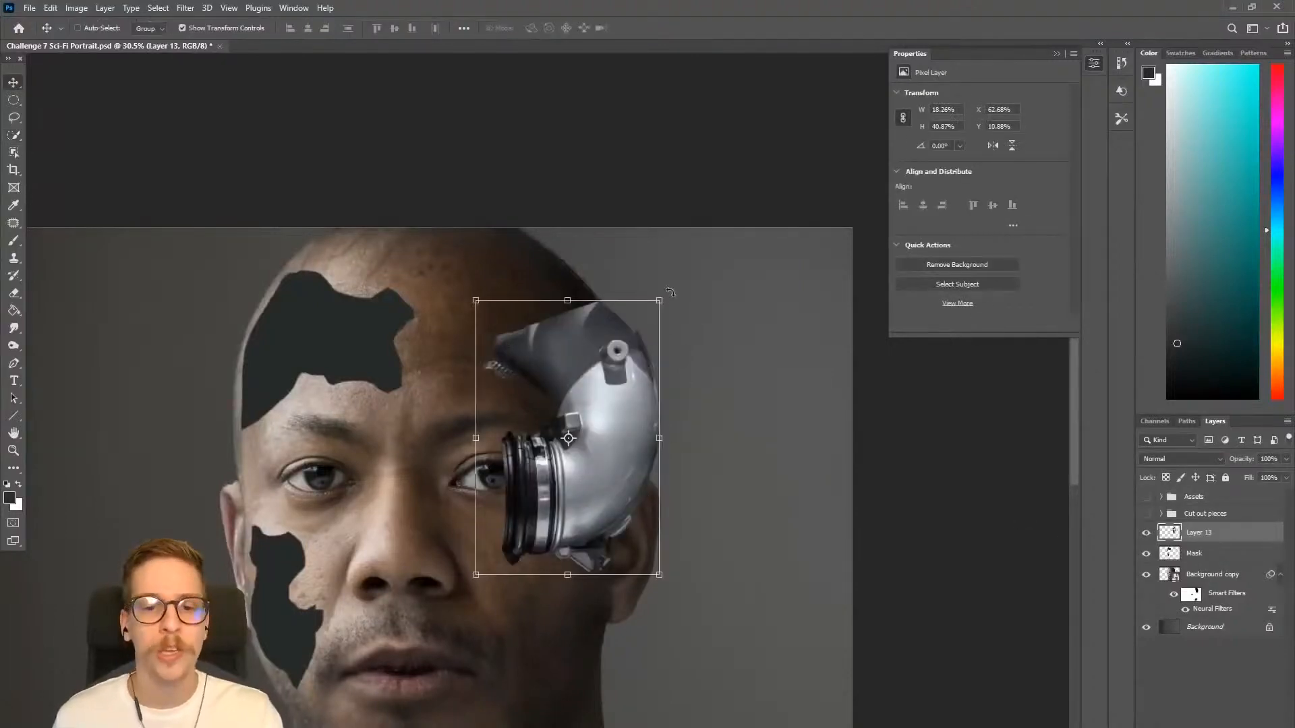
left_click_drag(671, 290, 492, 549)
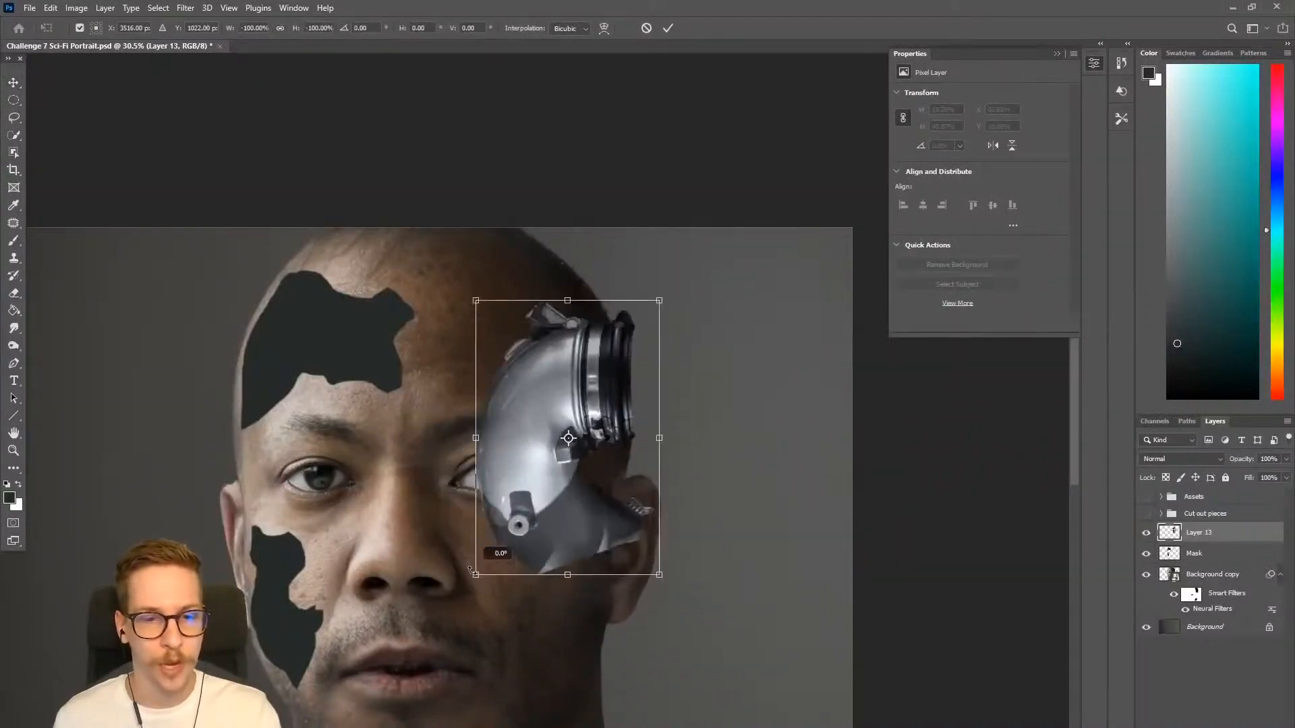
left_click_drag(580, 449, 314, 352)
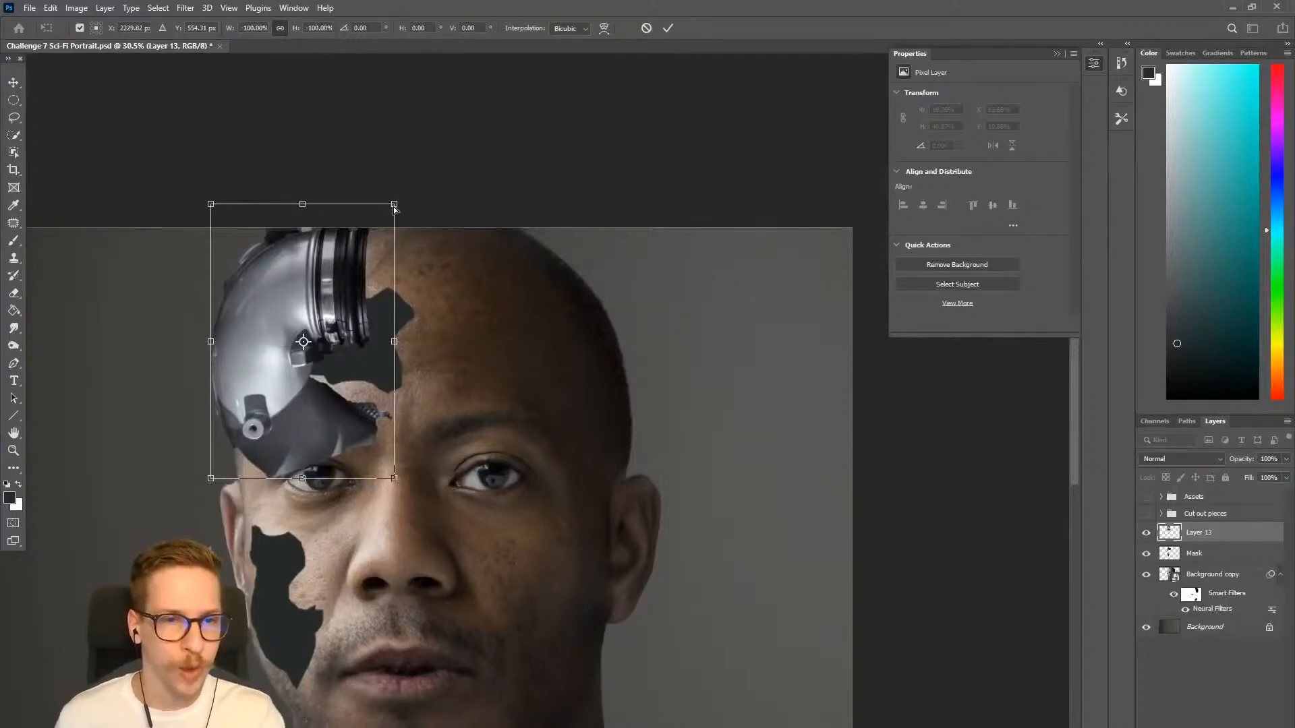
left_click_drag(394, 204, 420, 261)
key("Return")
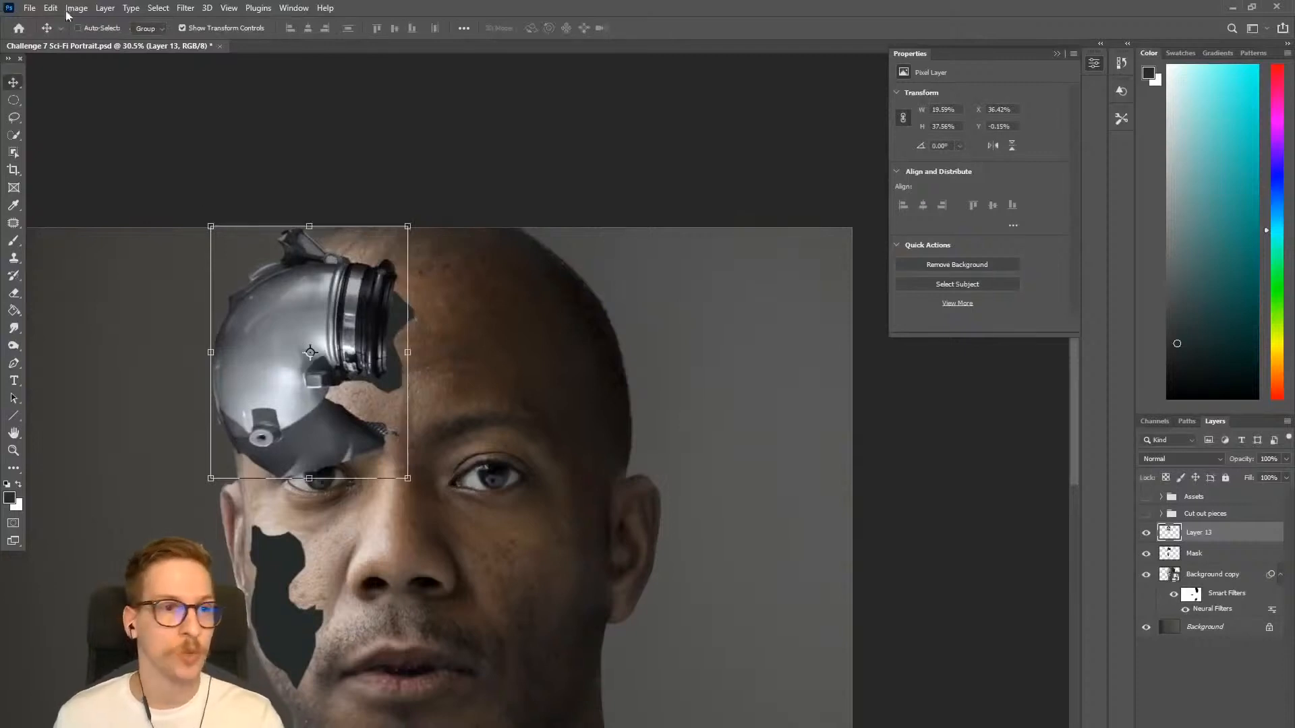
Warp the pipe elbow so its outer curve follows the side of the head and its coupling sits over the forehead patch.
left_click(132, 8)
mouse_move(51, 8)
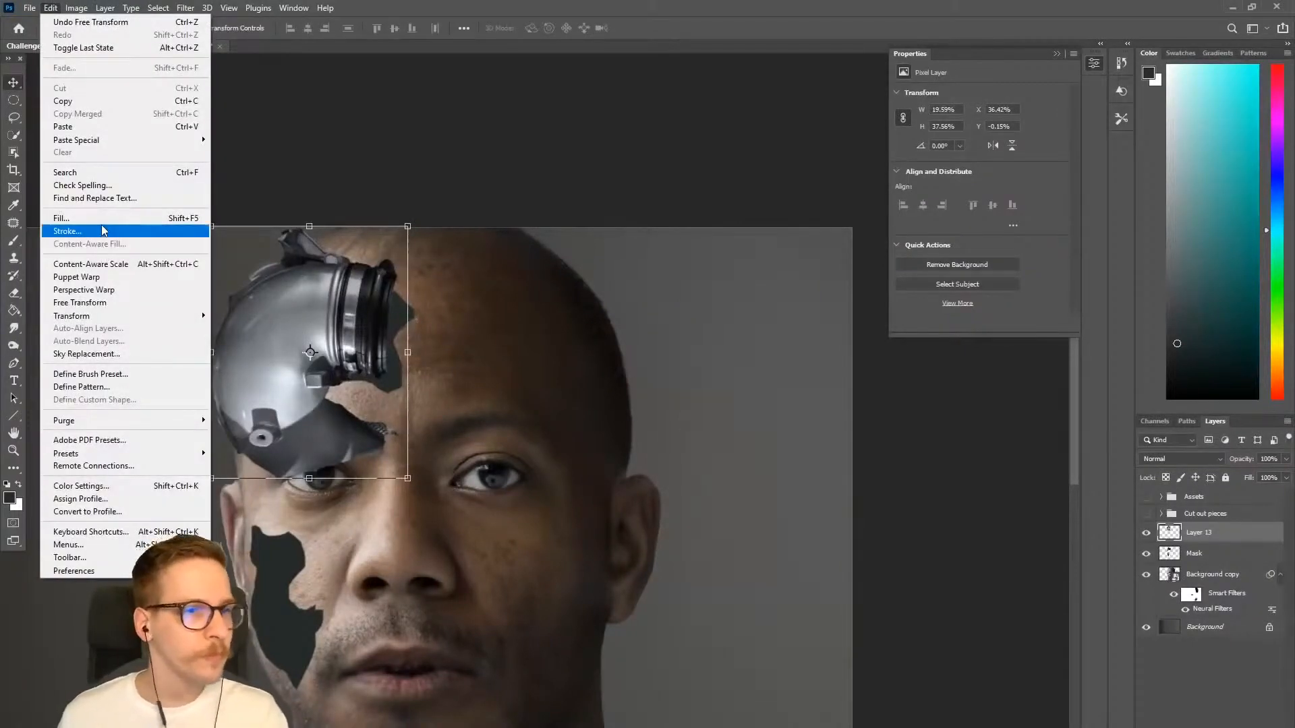
mouse_move(130, 321)
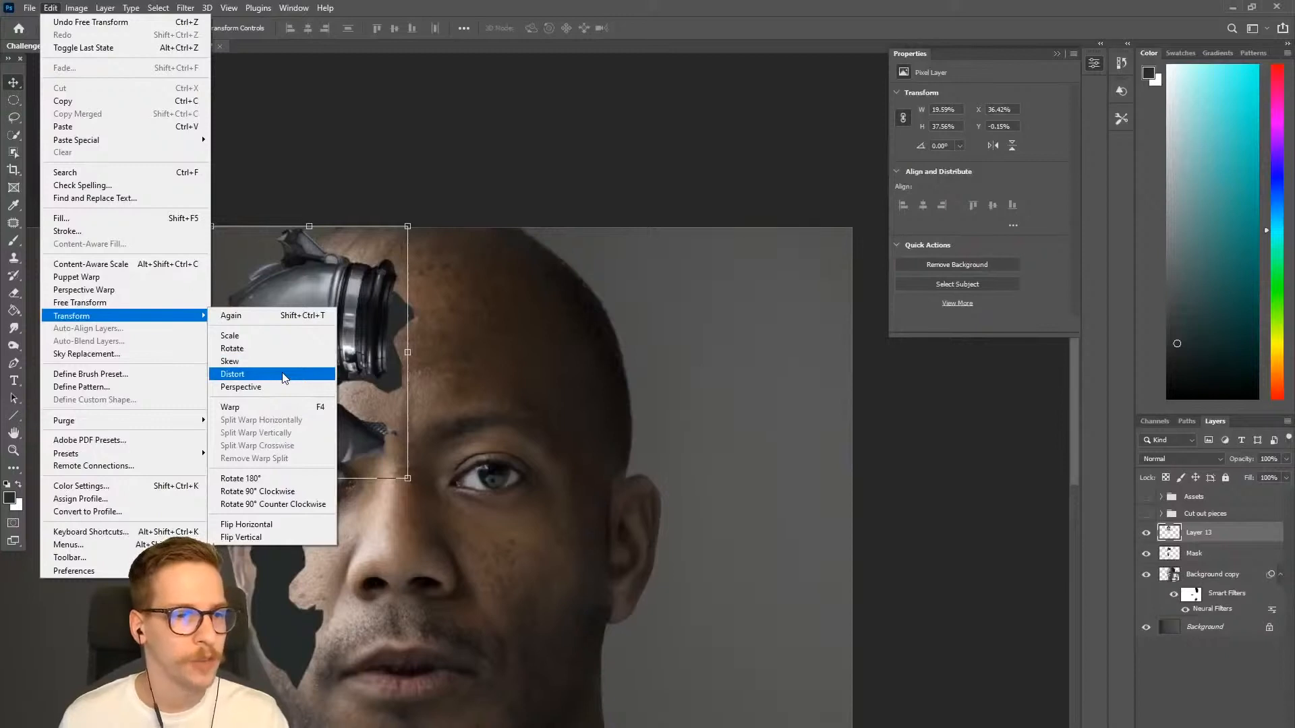
left_click(269, 407)
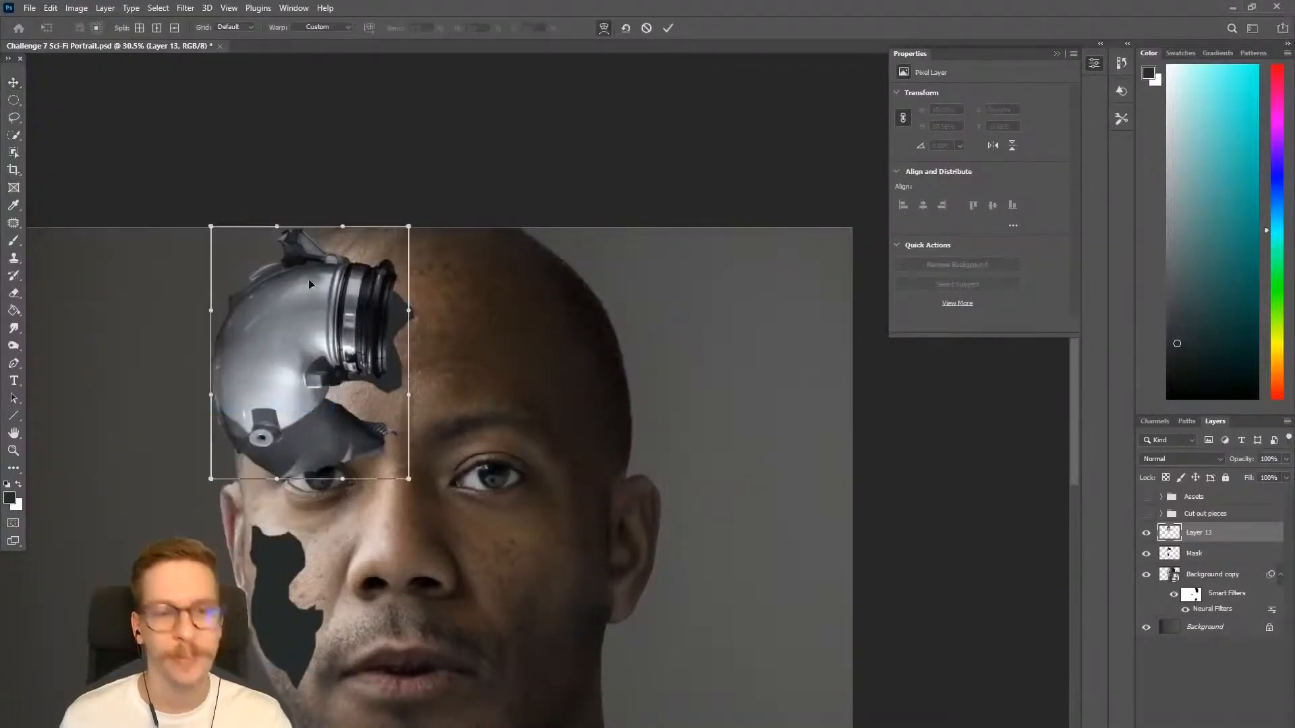
left_click_drag(252, 281, 245, 356)
left_click_drag(232, 432, 262, 443)
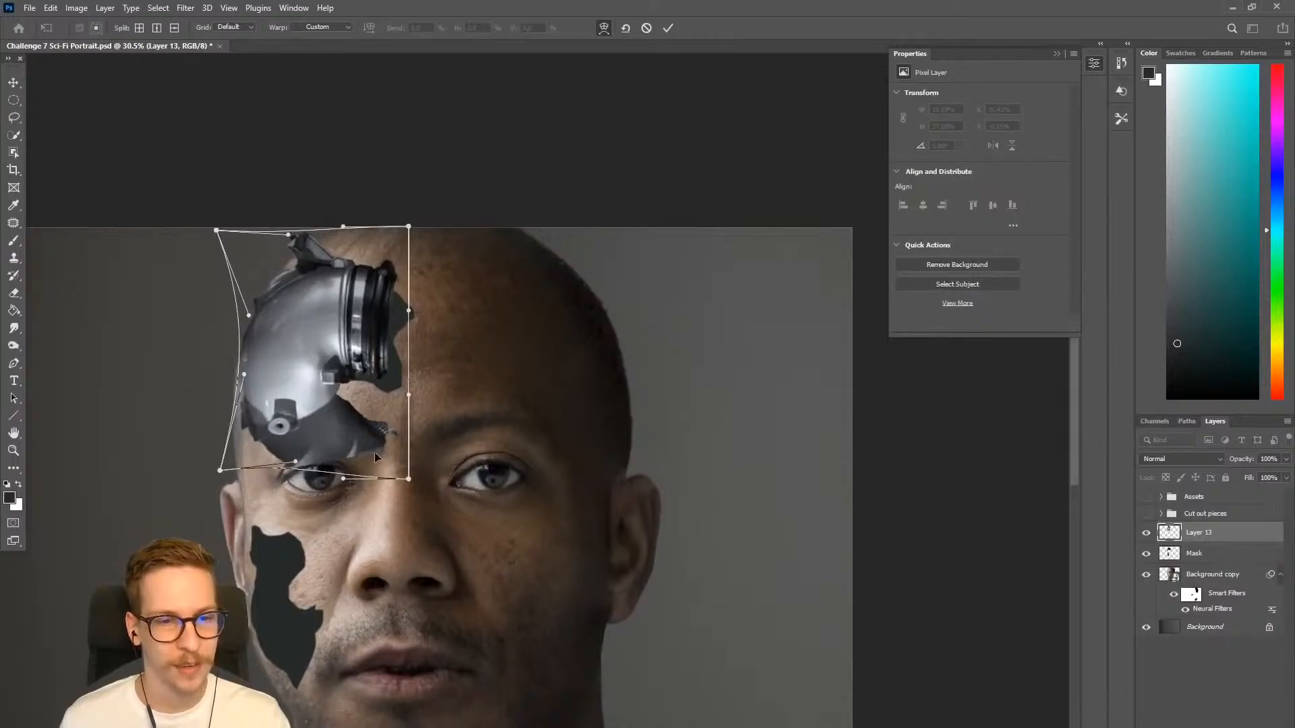
left_click_drag(375, 453, 380, 443)
left_click_drag(372, 311, 382, 310)
key("Return")
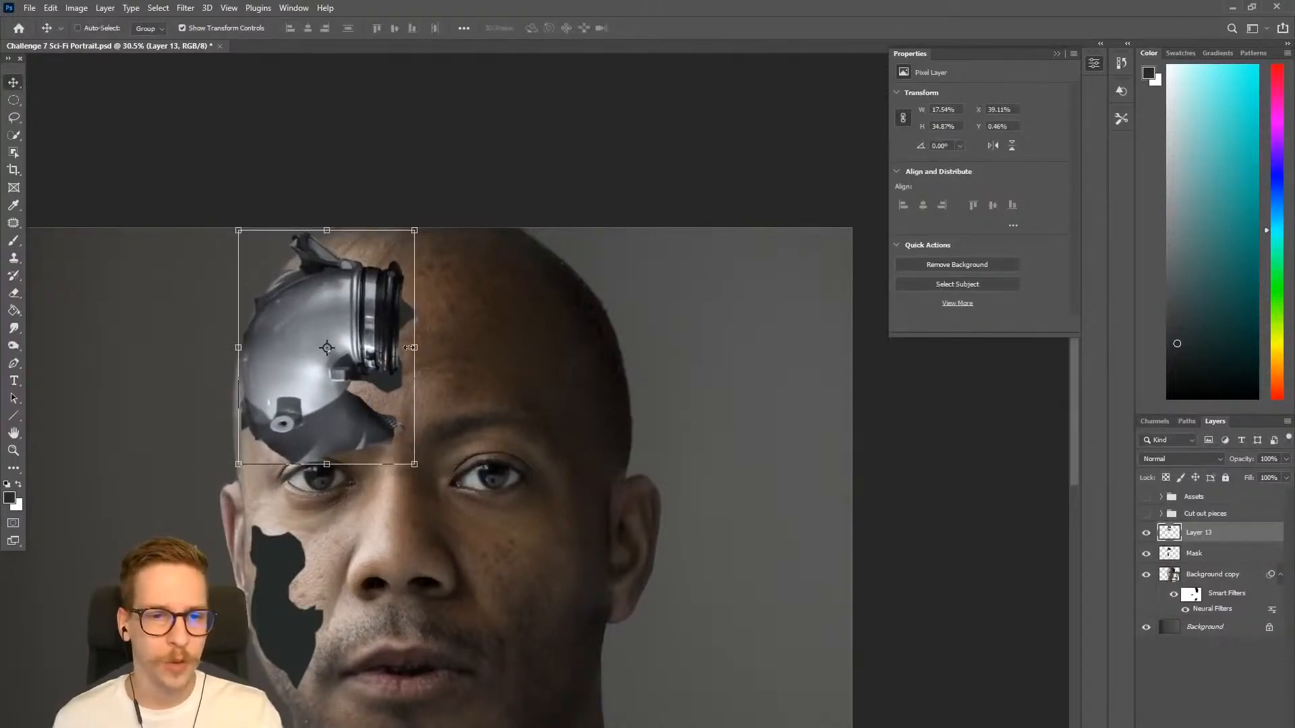
Enlarge the pipe elbow over the forehead and clip its layer to the Mask layer.
left_click_drag(414, 464, 386, 444)
key("Return")
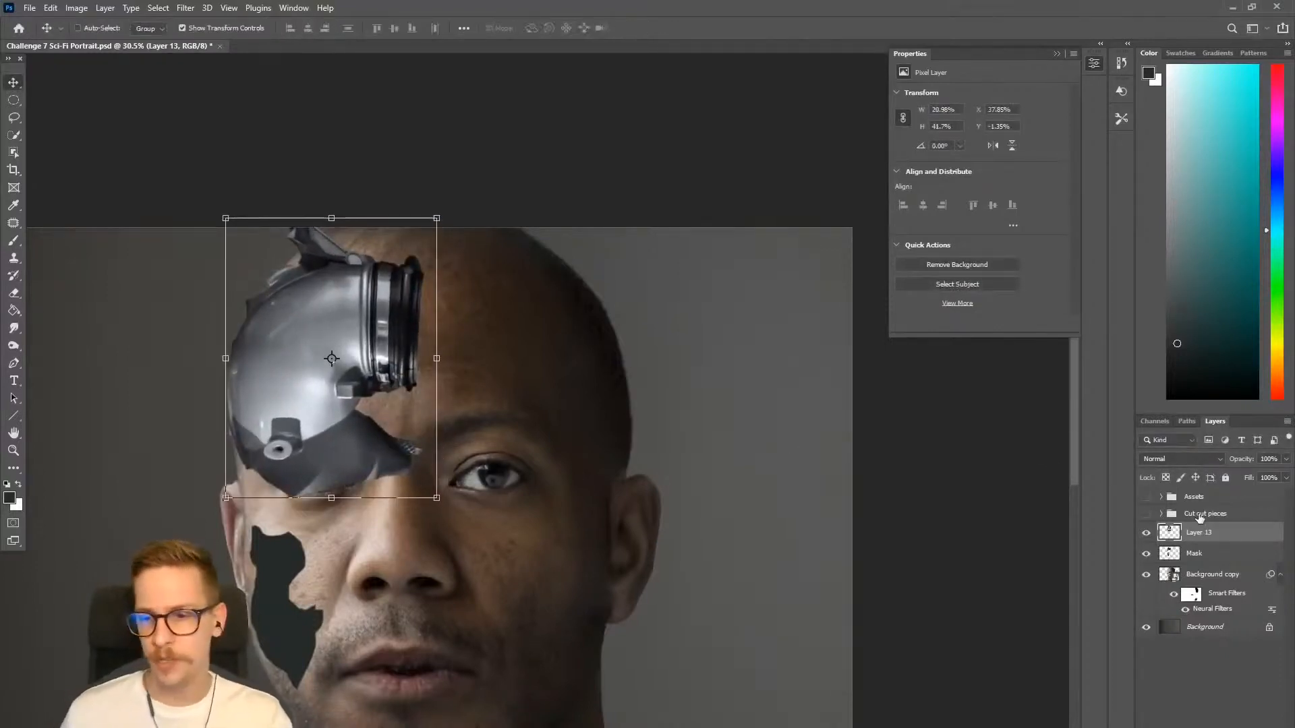
right_click(1226, 537)
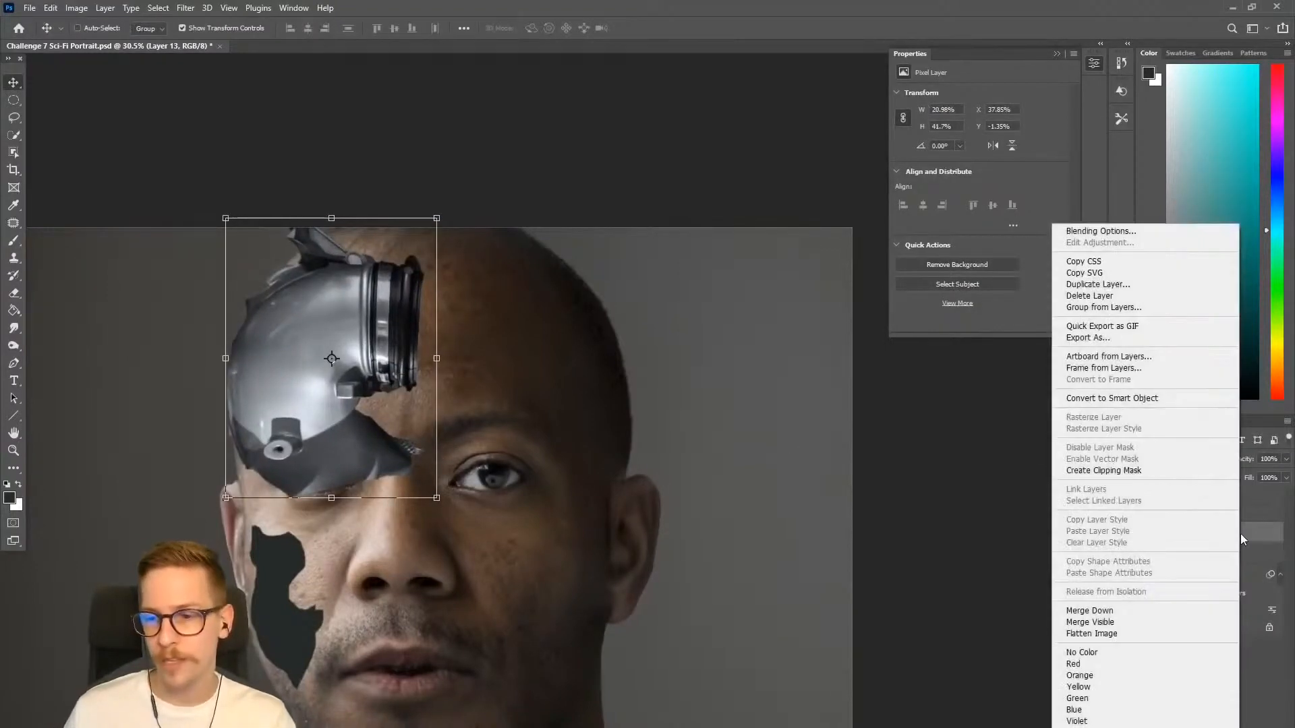
left_click(1169, 471)
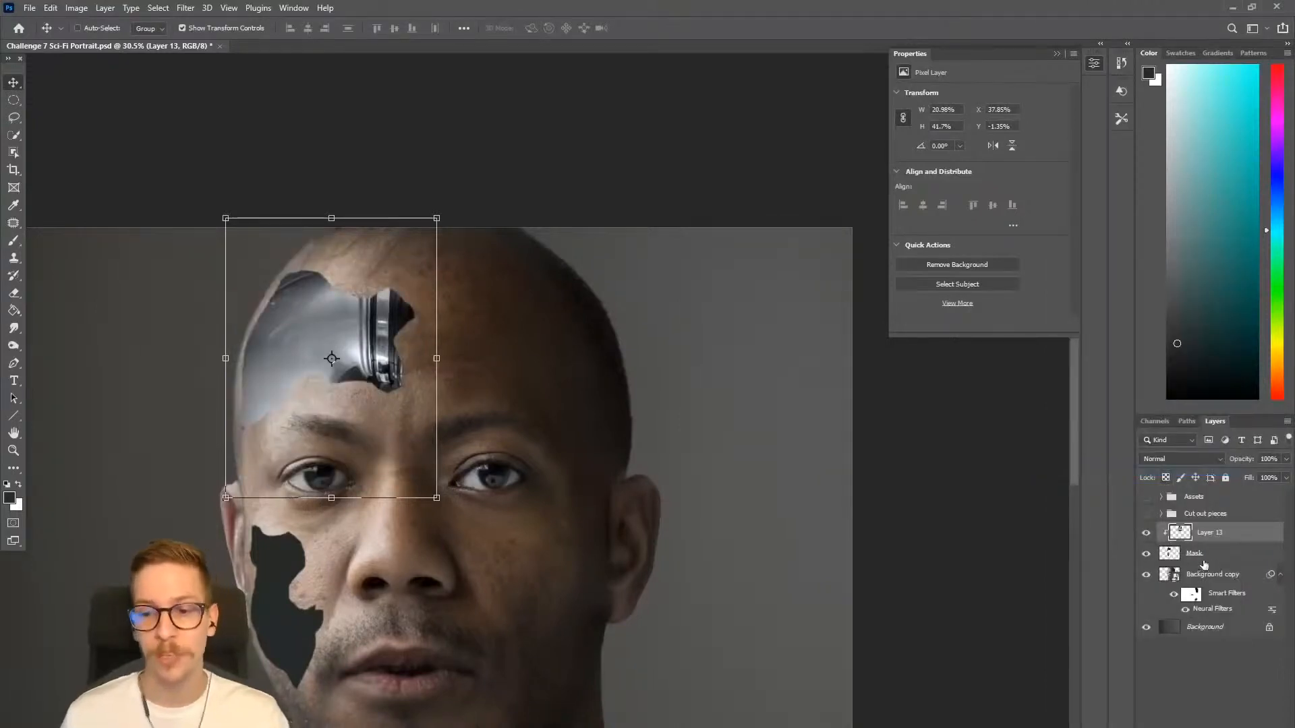
Reposition the clipped elbow in the forehead patch, scaling it down to about 84% and tilting it slightly so the coupling shows.
mouse_move(367, 413)
left_mouse_down()
mouse_move(396, 412)
mouse_move(371, 407)
left_mouse_up()
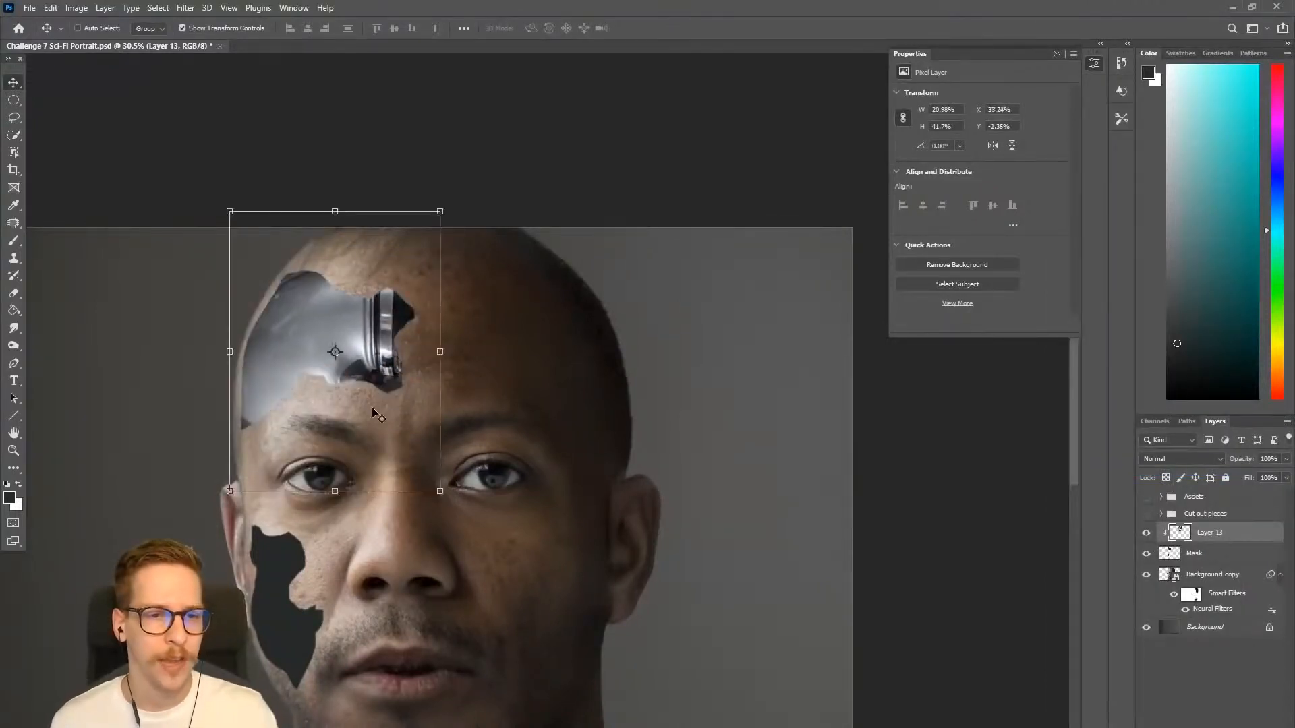
left_click_drag(439, 491, 403, 442)
left_click_drag(364, 390, 358, 414)
left_click_drag(396, 242, 389, 228)
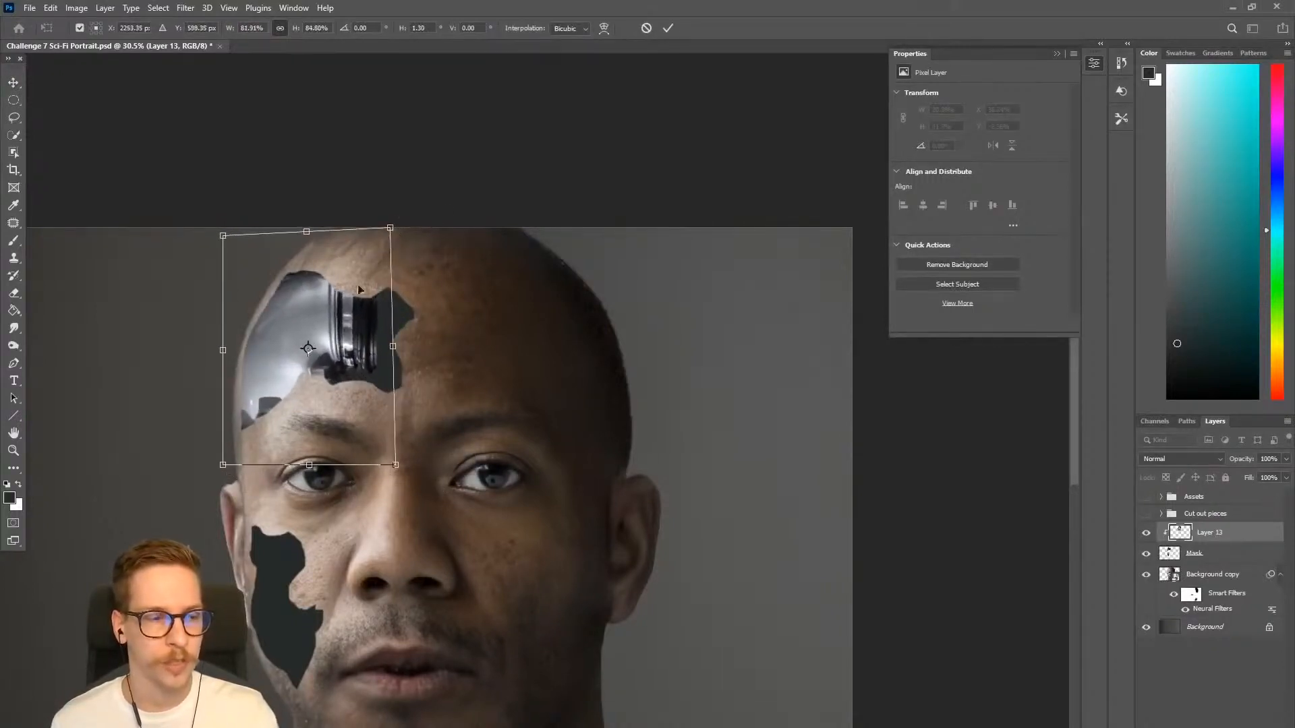
key("Return")
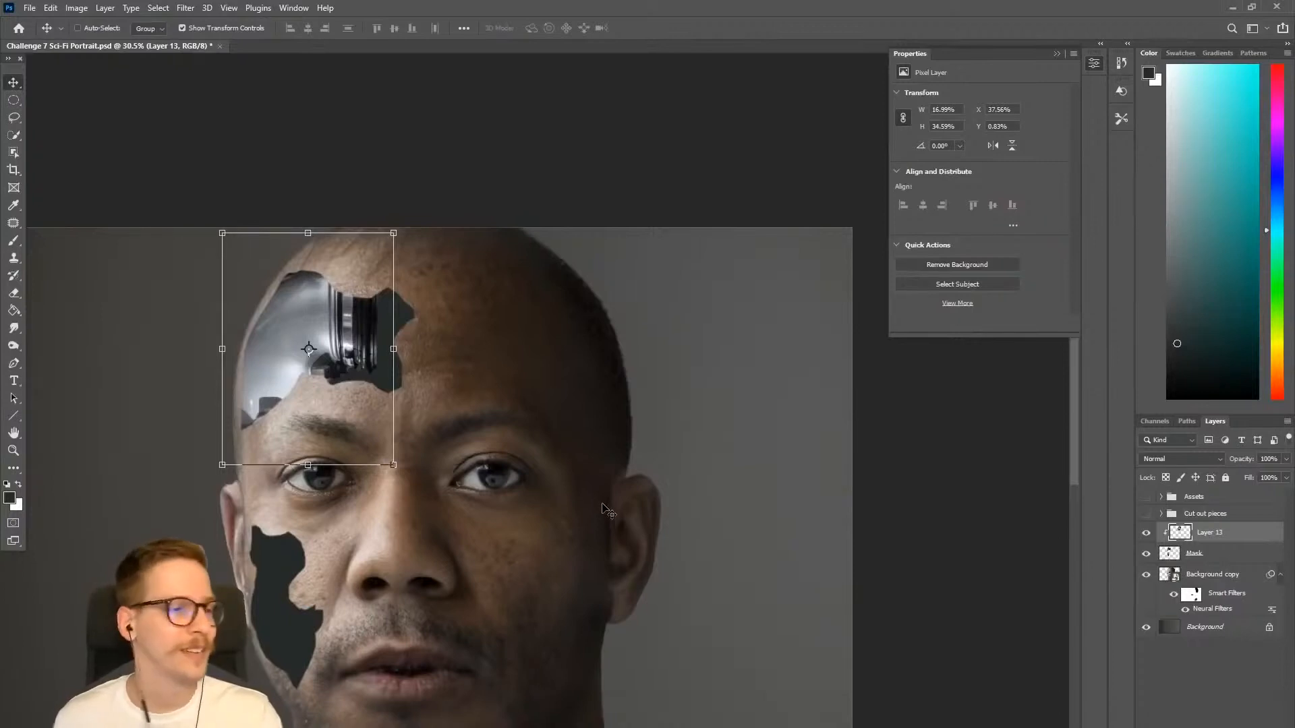
Preview the Cut out pieces group over the portrait and hide it again.
scroll(673, 457, "down", 2)
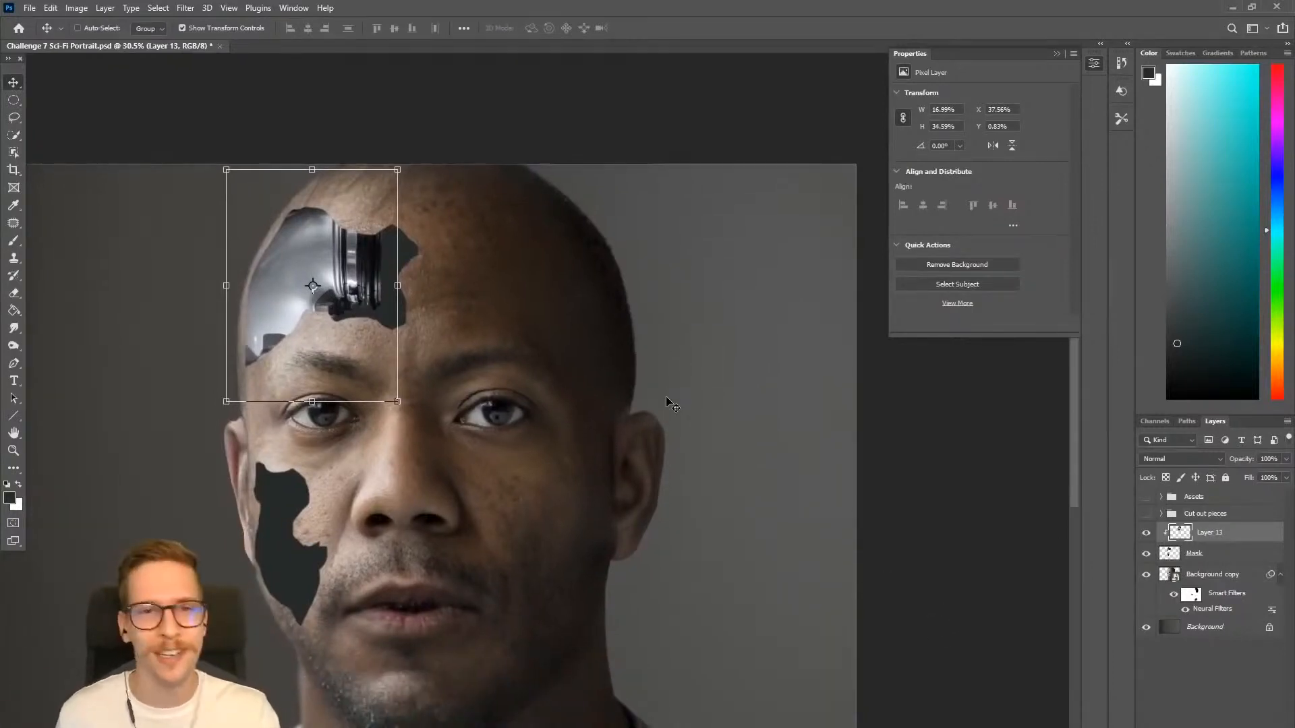
left_click(1148, 514)
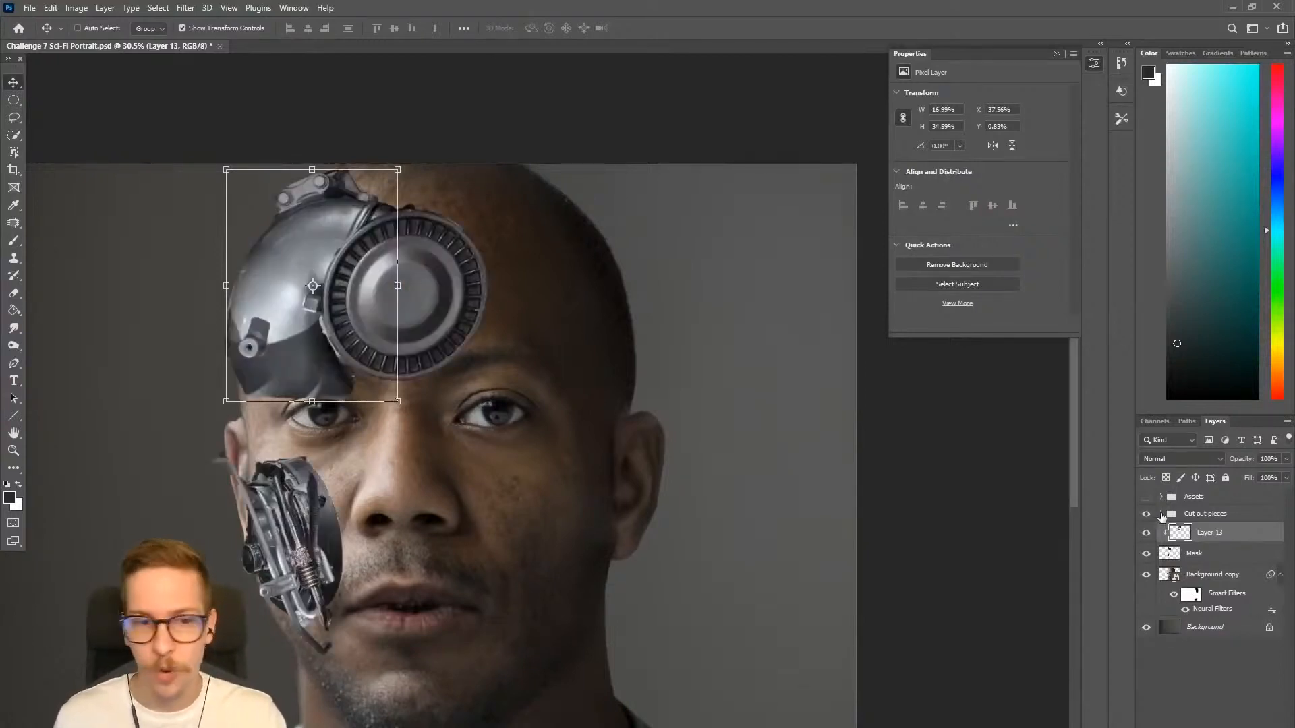
left_click(1160, 514)
left_click(1149, 515)
left_click(1161, 514)
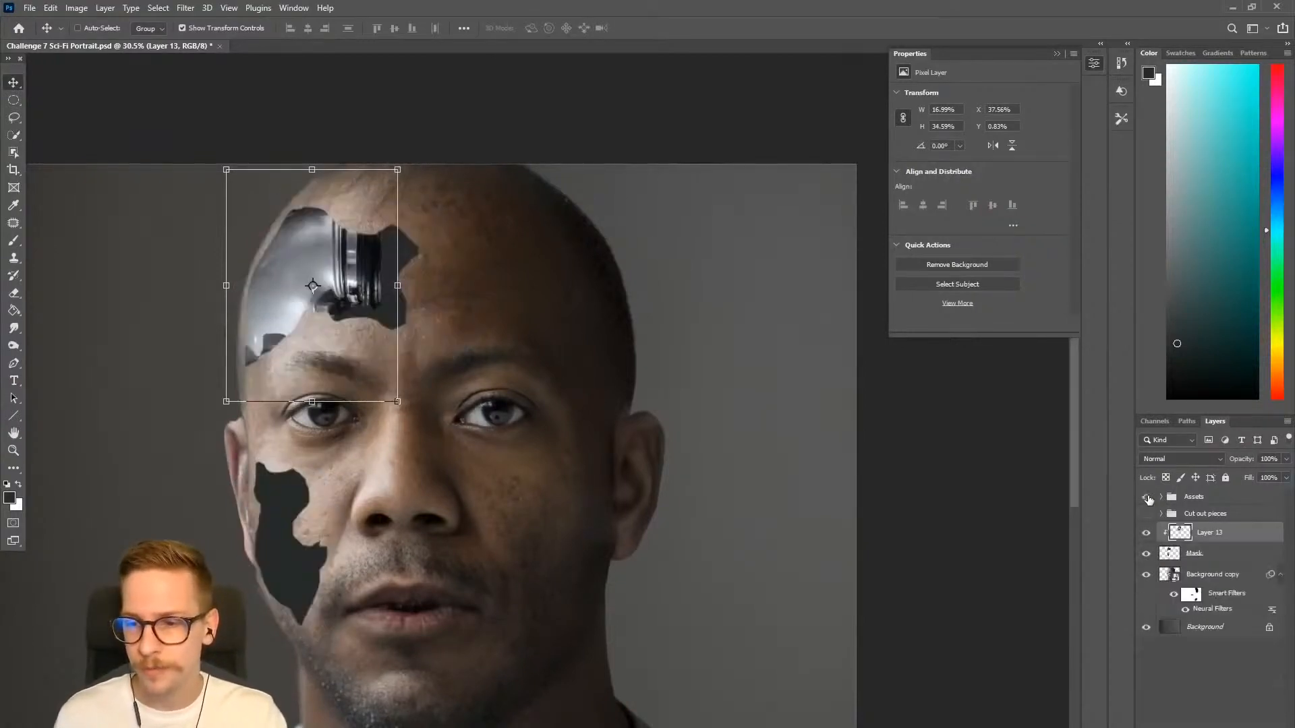
Show the Assets group and examine the pipes, couplings and other parts in the engine bay photo.
left_click(1146, 497)
left_click_drag(721, 471, 930, 423)
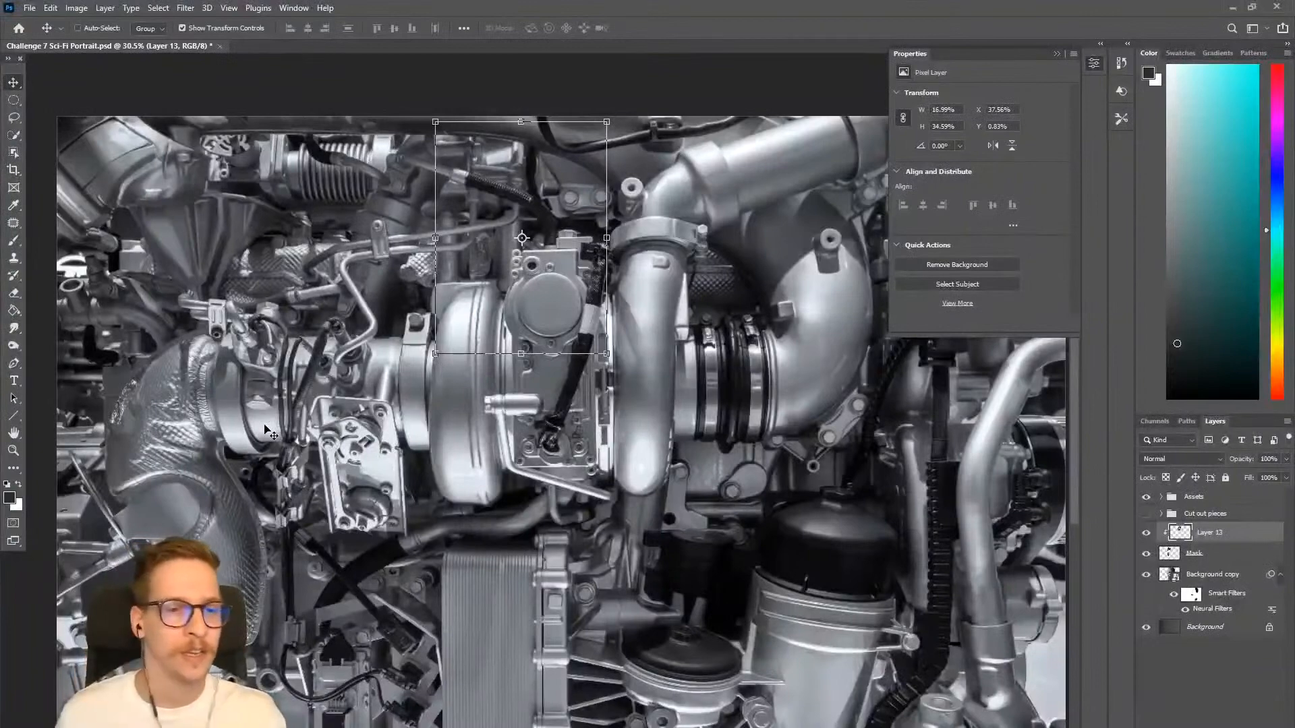
left_click_drag(371, 263, 433, 310)
left_click_drag(358, 439, 332, 453, "ctrl")
left_click_drag(266, 502, 674, 229)
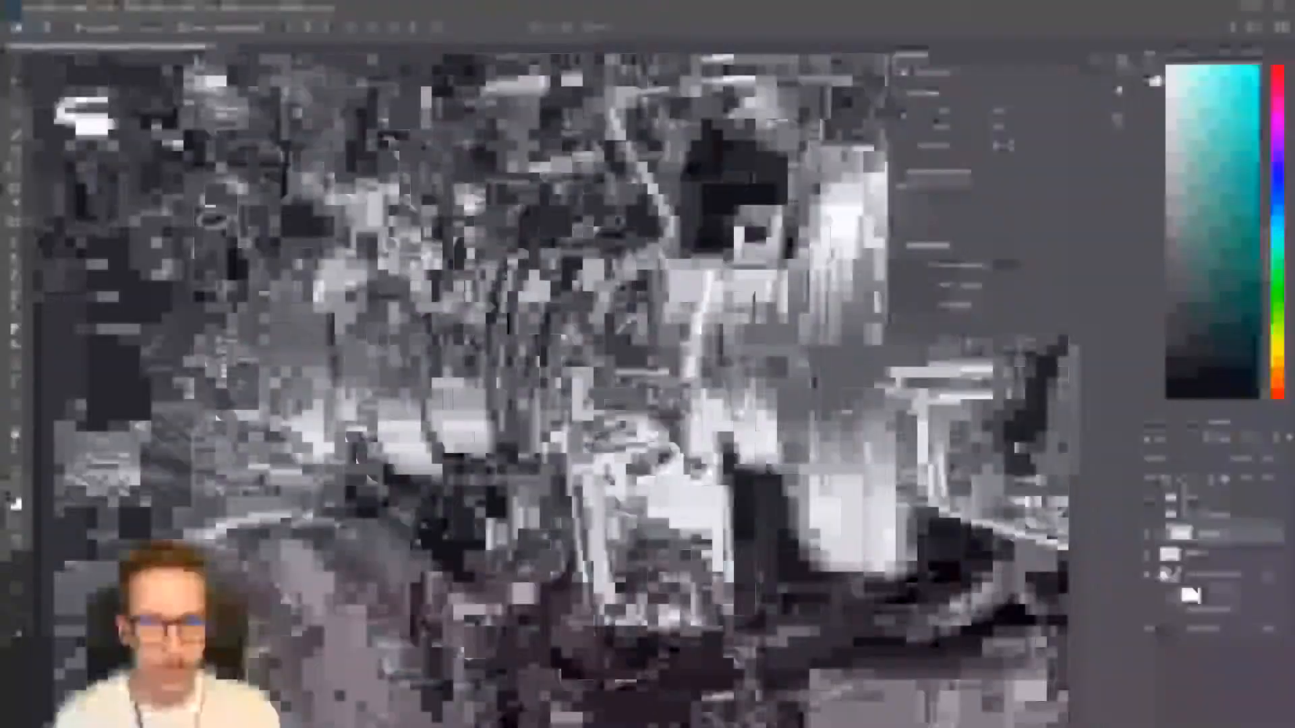
left_click_drag(945, 487, 430, 480)
left_click_drag(463, 348, 481, 420)
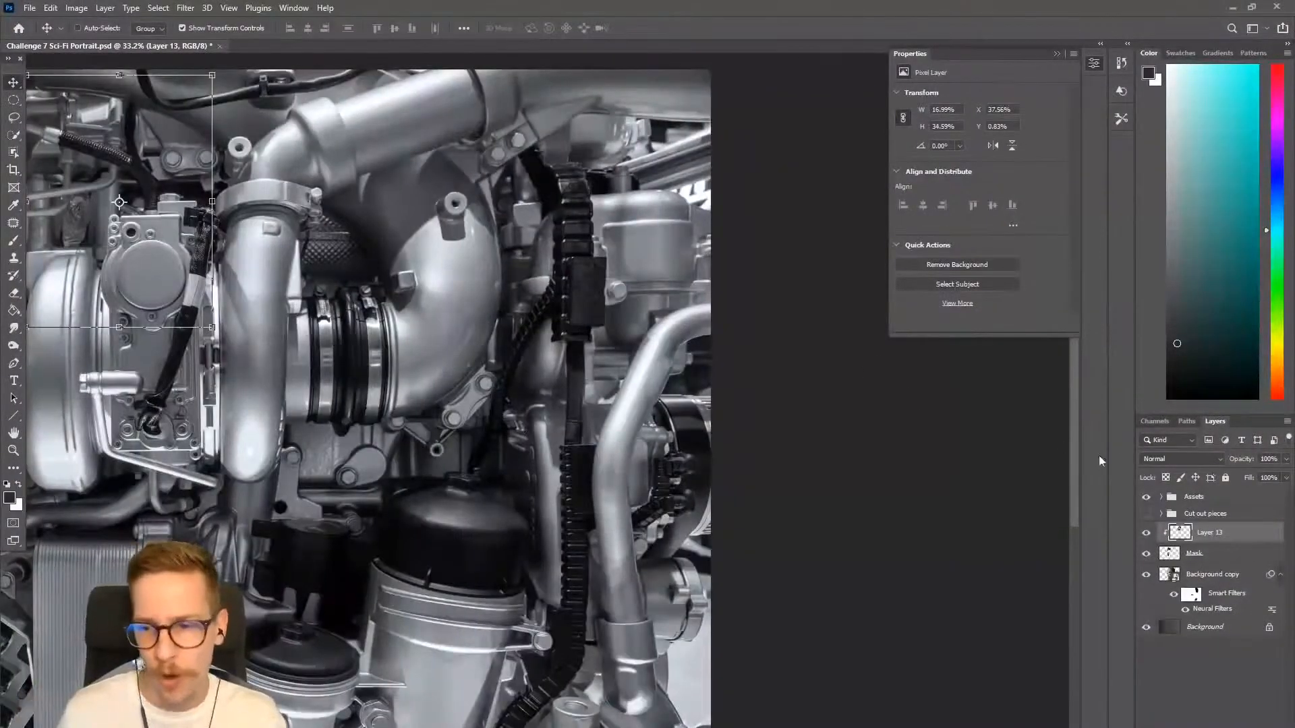
Expand the Assets group, hide Layer 5 and examine the fan engine image underneath for usable parts.
left_click(1161, 497)
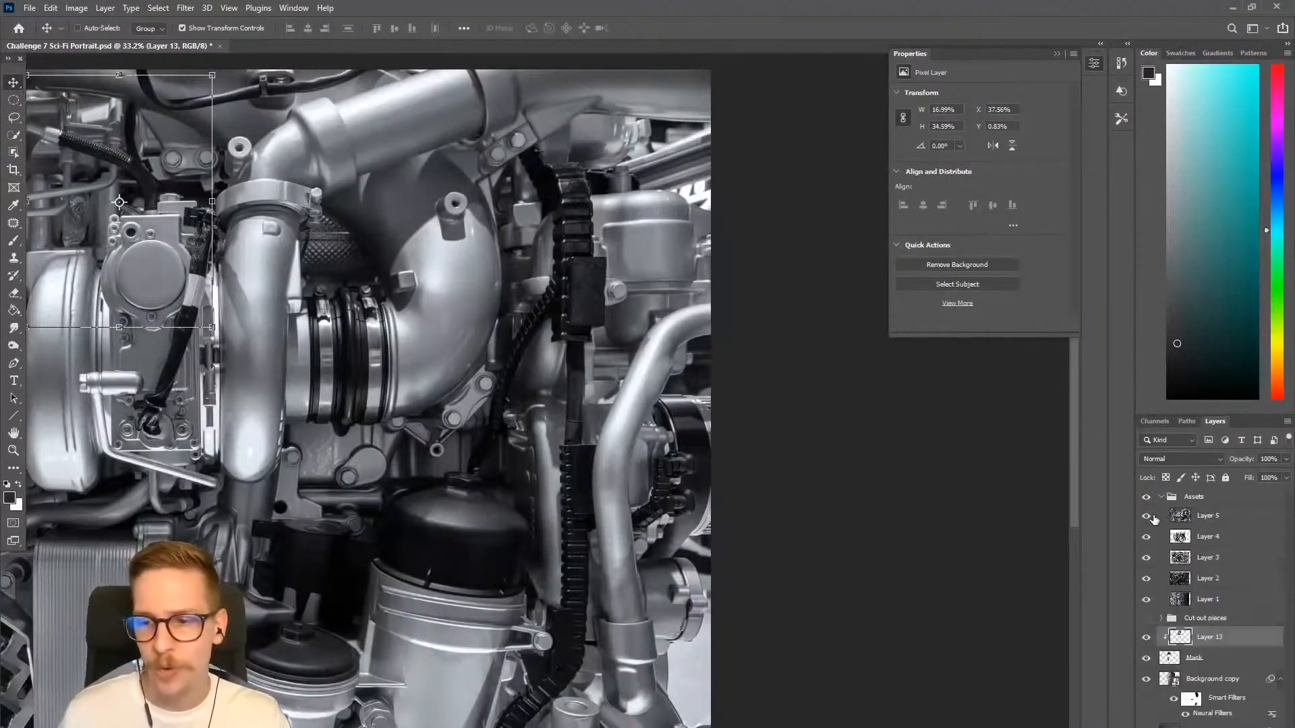
left_click(1152, 517)
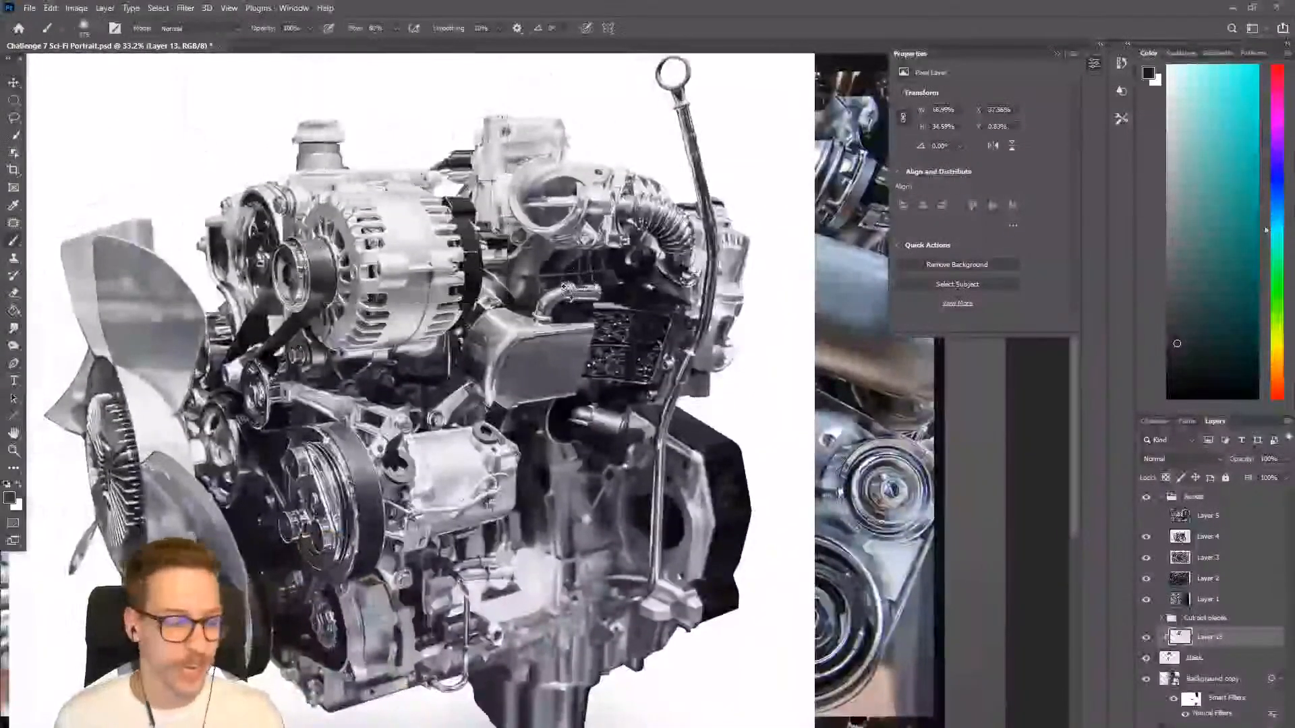
scroll(568, 288, "down", 3)
left_click_drag(503, 318, 543, 359)
scroll(544, 359, "up", 2)
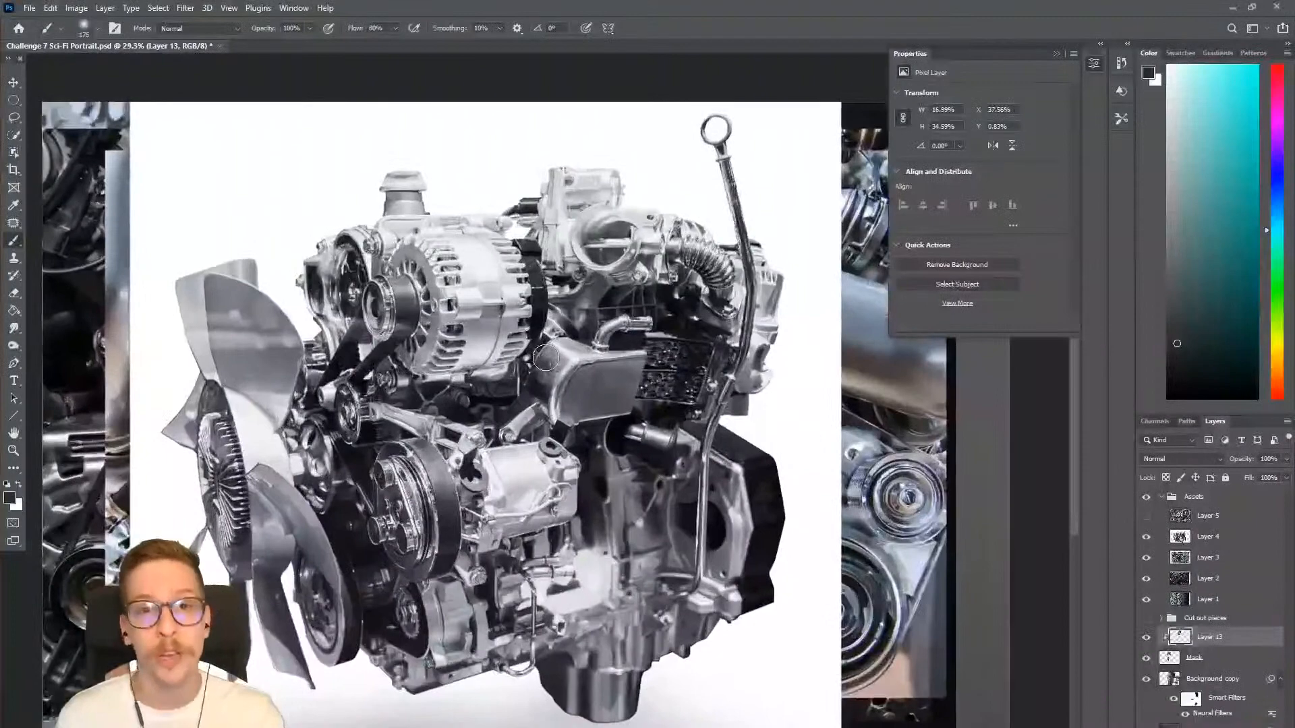
scroll(531, 432, "up", 2)
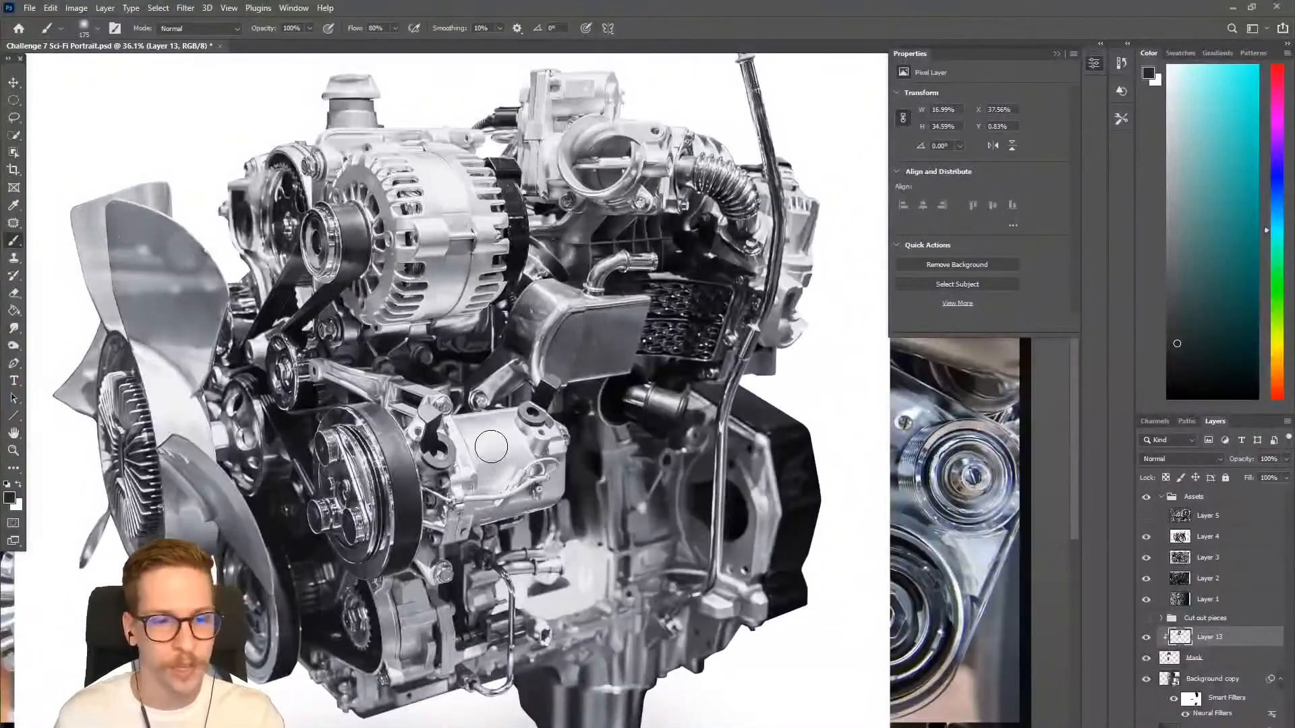
scroll(486, 448, "up", 5)
scroll(524, 437, "down", 5)
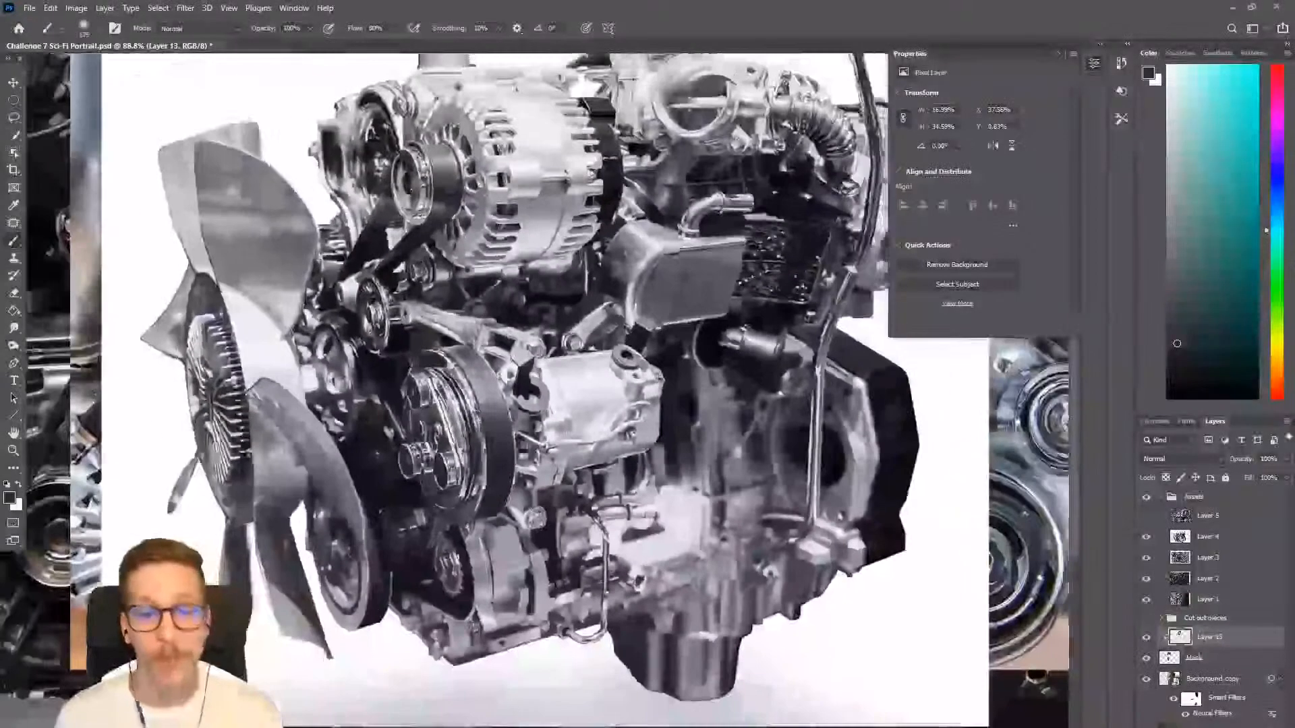
Collapse and hide the Assets group, and show the Cut out pieces group over the portrait.
left_click(1160, 497)
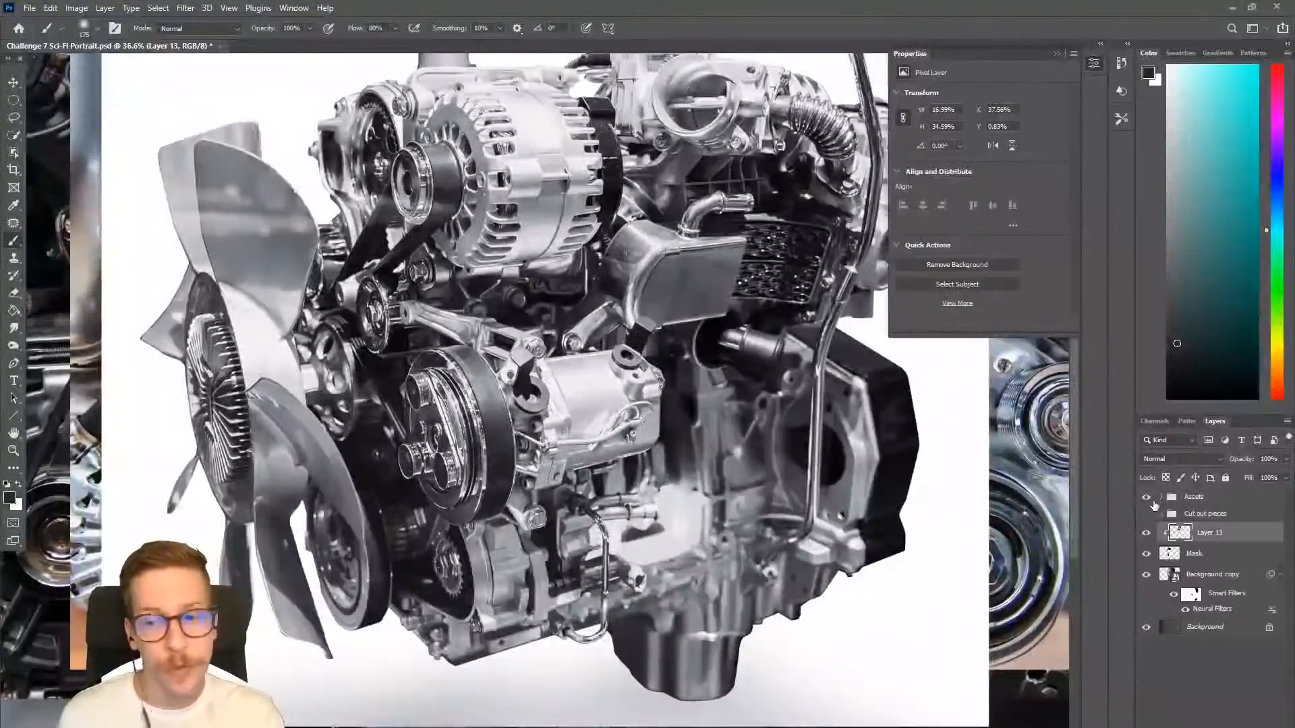
left_click(1147, 514)
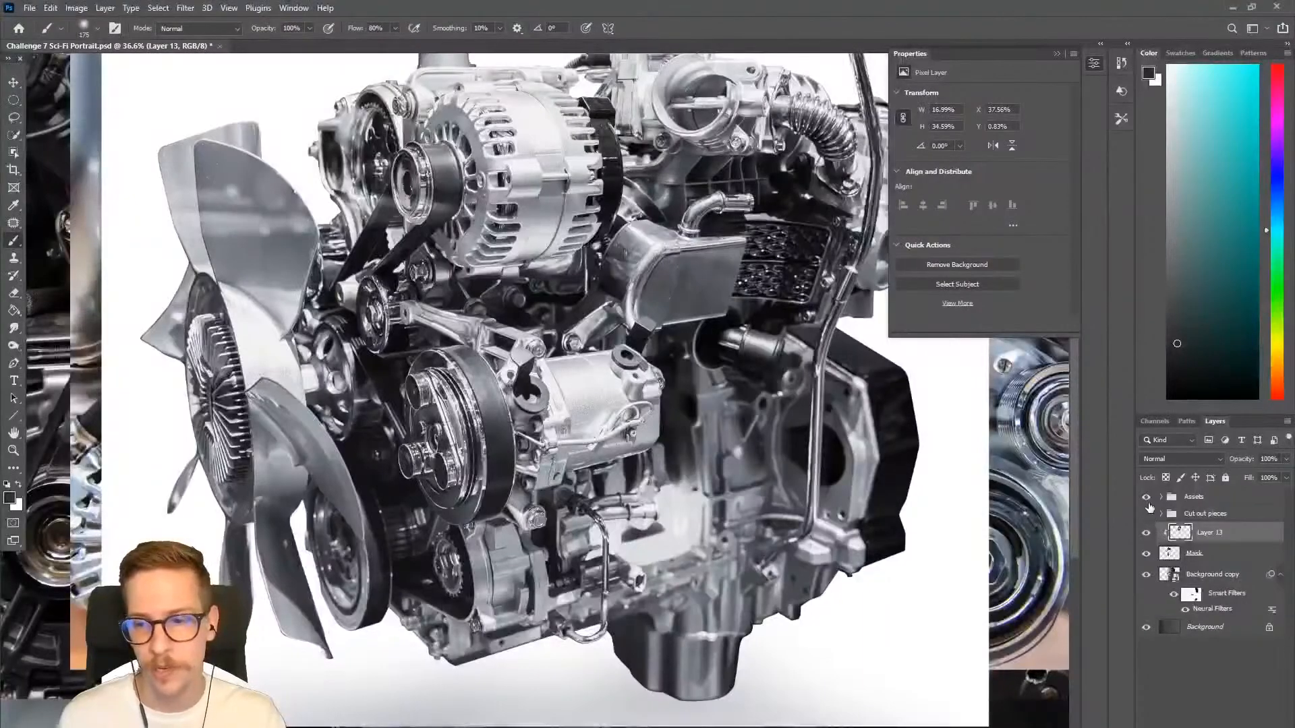
left_click(1145, 498)
scroll(688, 439, "up", 3)
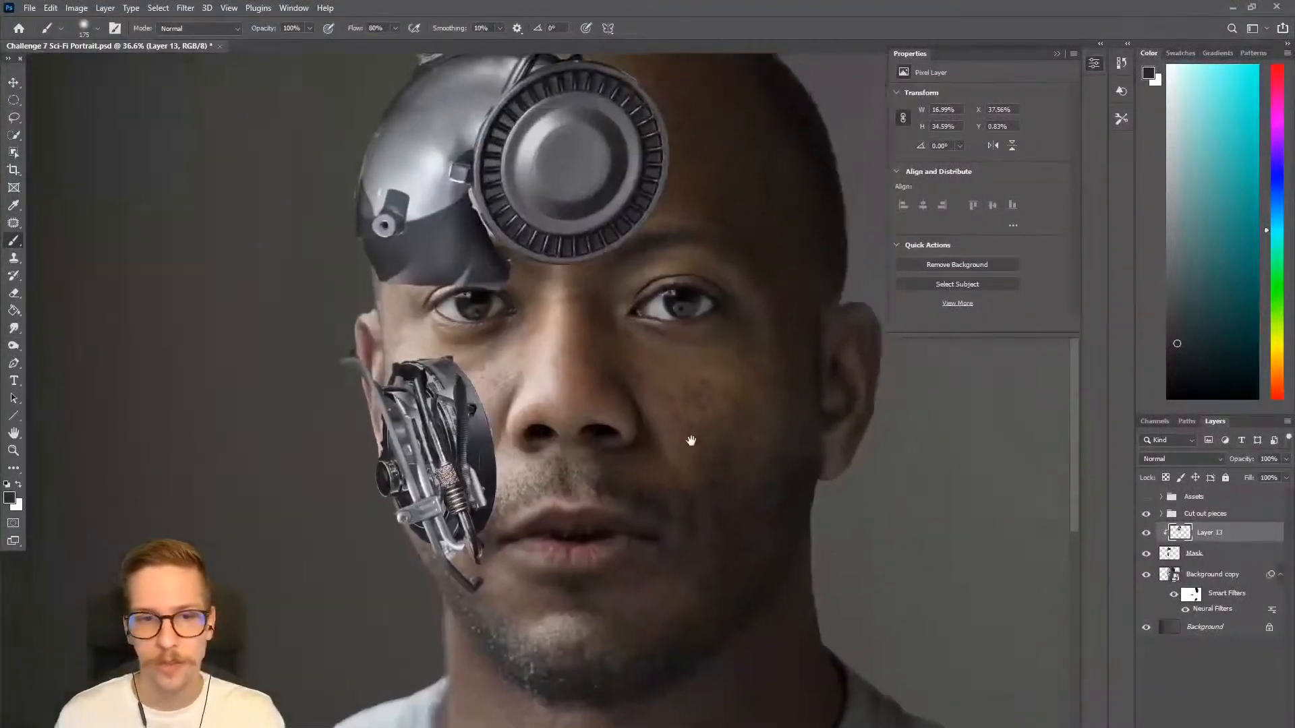
Expand the Cut out pieces group and hide all its layers: 12, 11, 9, 8, 6 and 7.
left_click(1161, 514)
left_click(1147, 553)
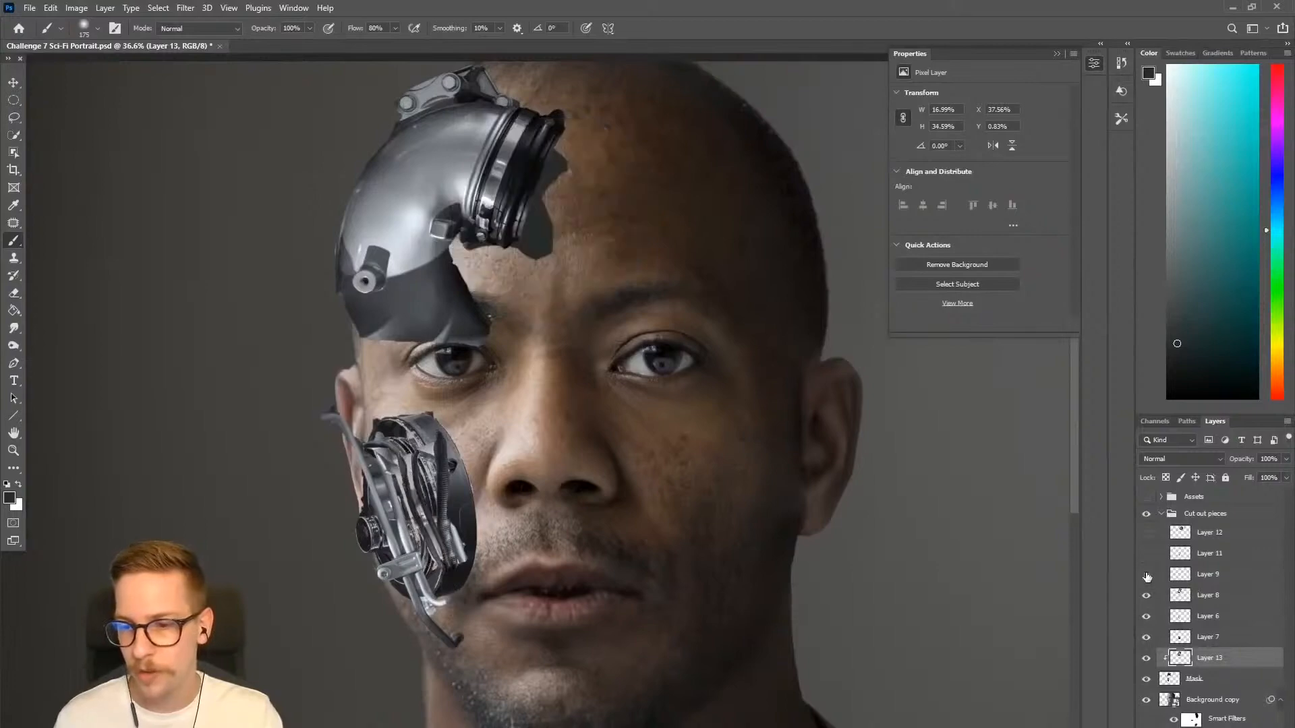
left_click(1146, 574)
left_click(1147, 595)
left_click(1146, 616)
left_click(1146, 637)
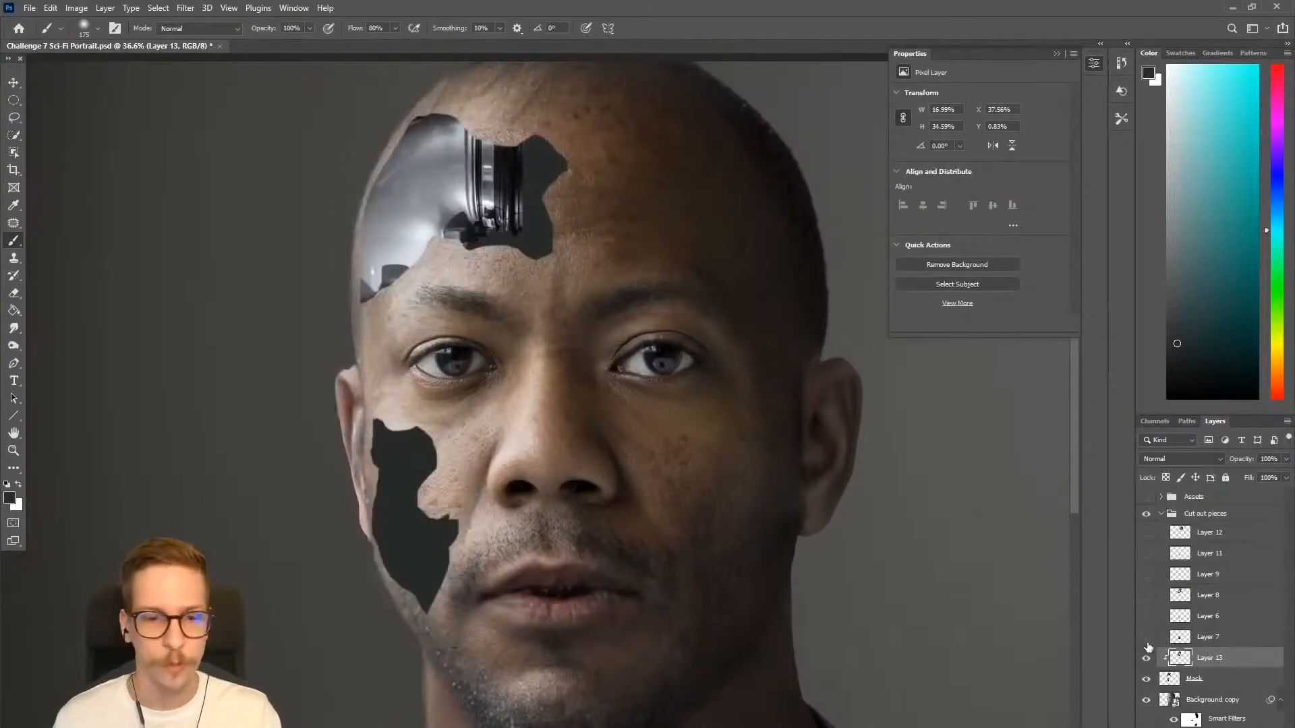
Show the pulley piece on Layer 7 over the cheek patch and hide the clipped elbow on Layer 13.
left_click(1147, 638)
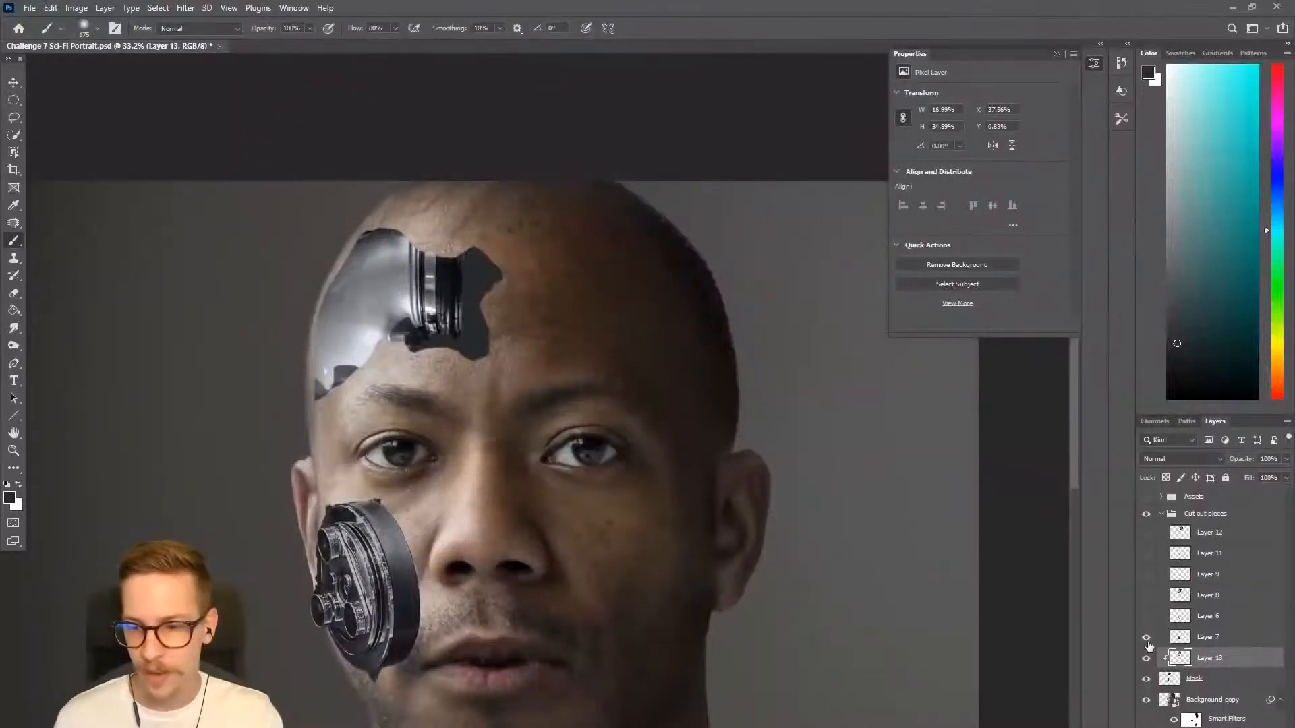
left_click(1147, 638)
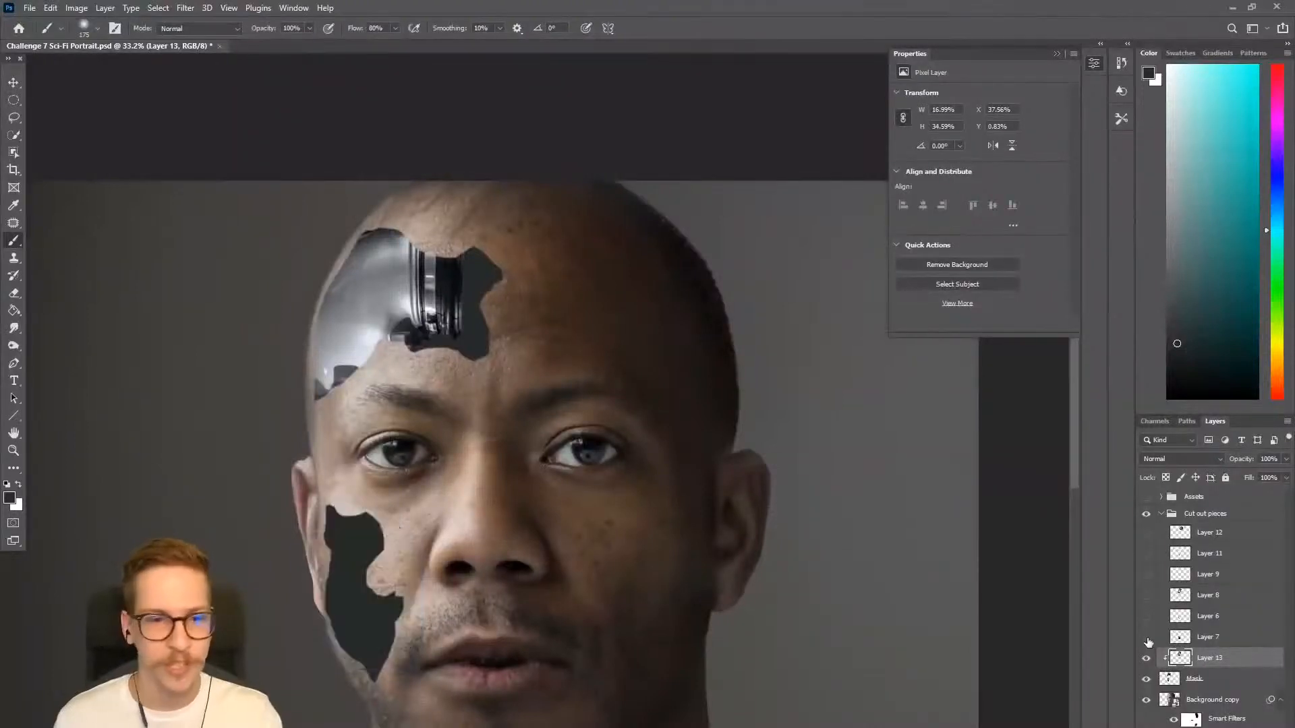
left_click(1147, 637)
left_click(1147, 677)
left_click(1147, 678)
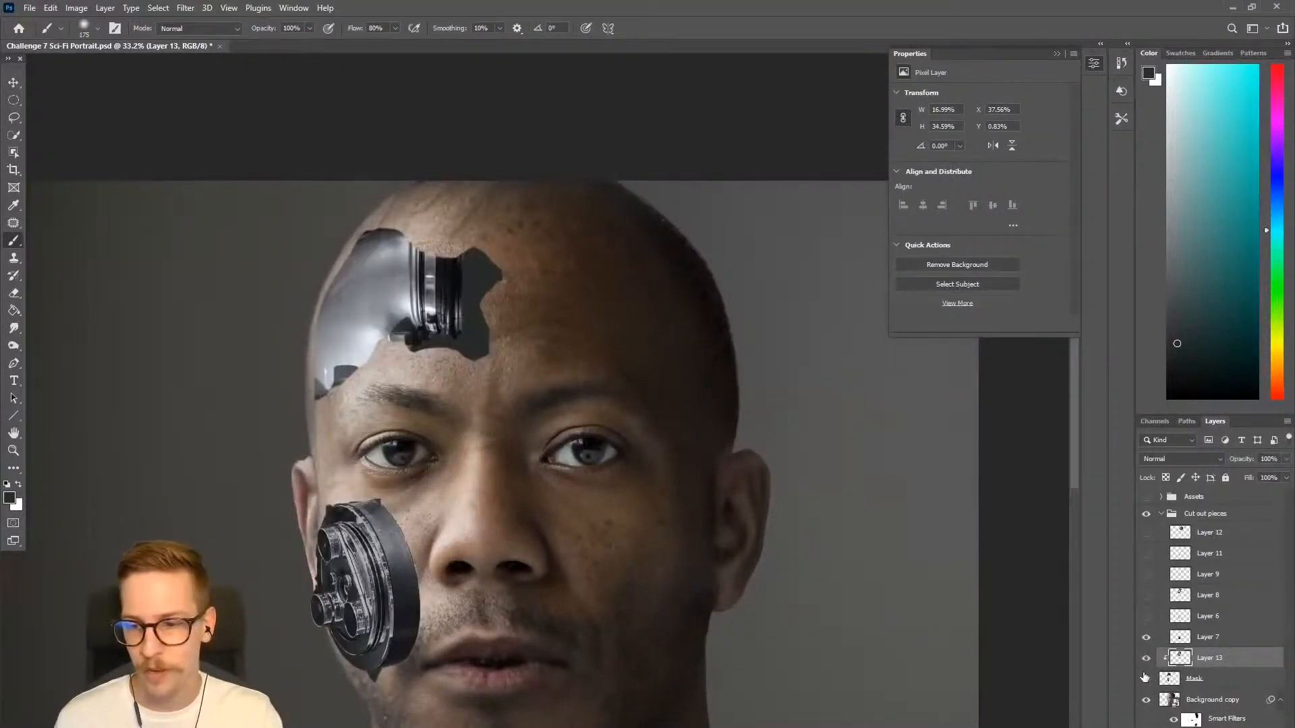
left_click(1147, 659)
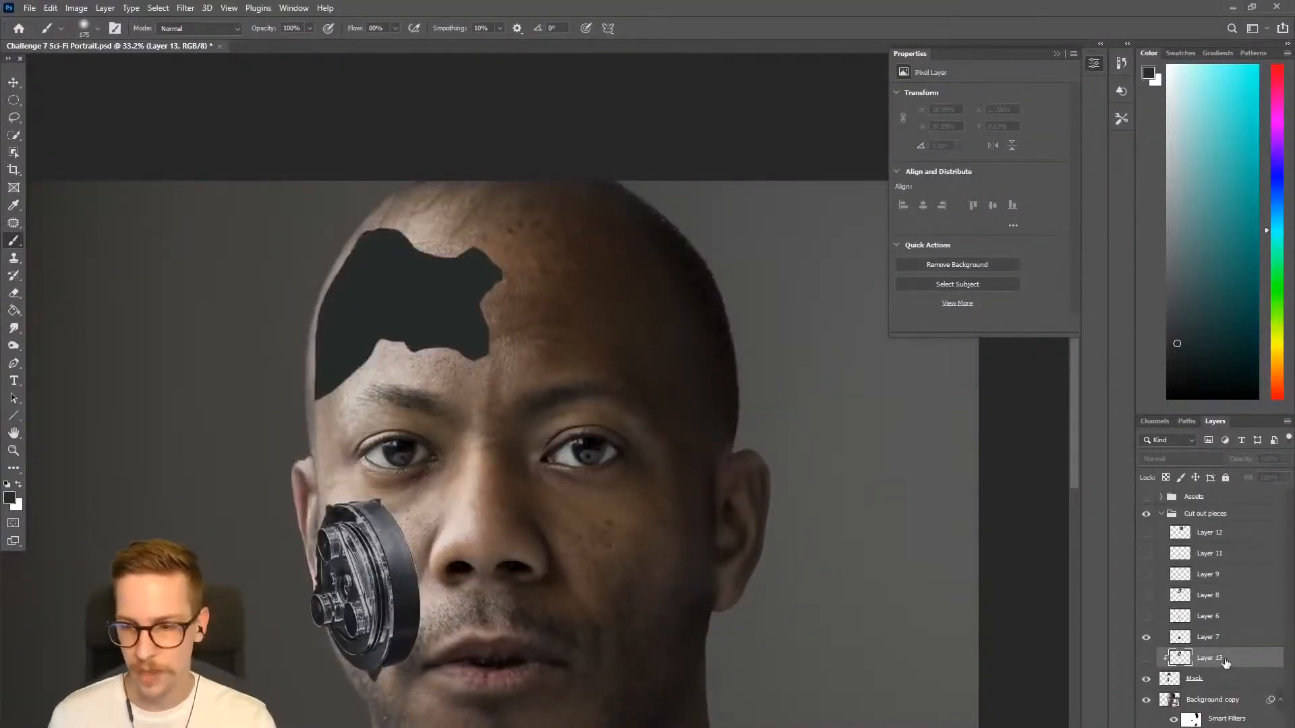
Delete Layer 13 and show the pieces on Layer 6 and Layer 8 over the cheek and forehead.
key("Delete")
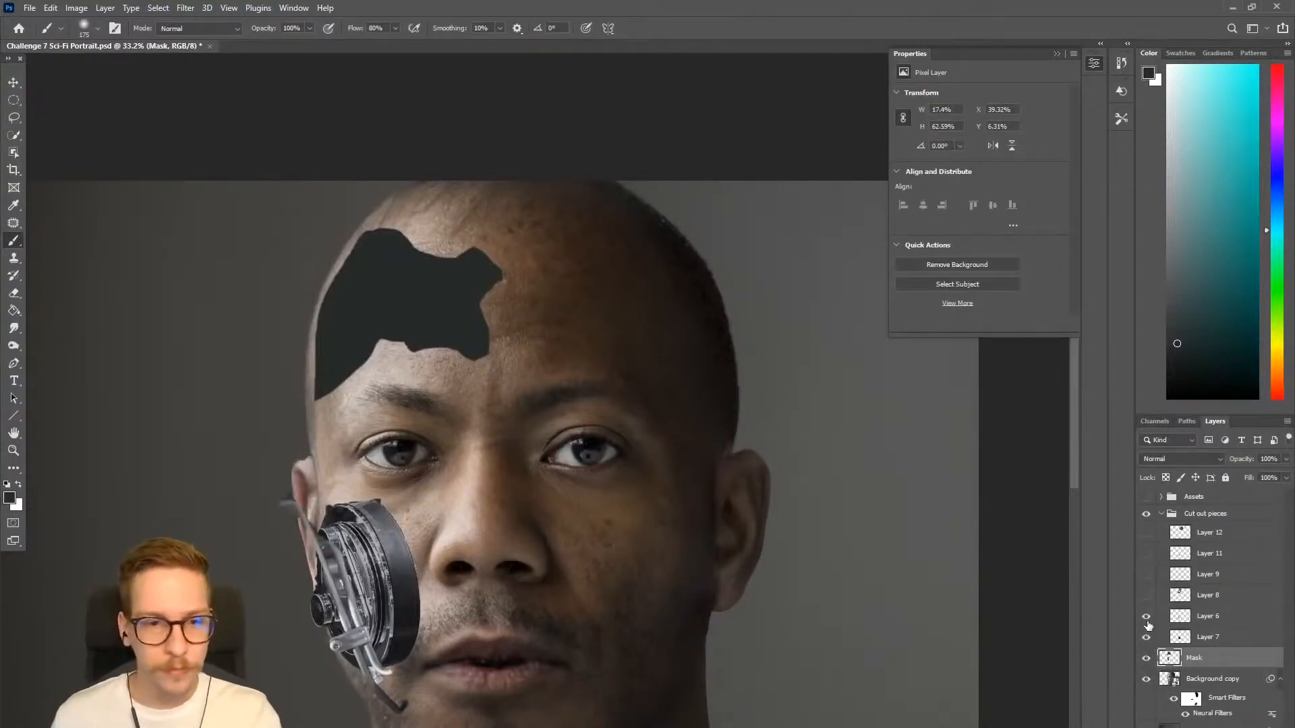
left_click_drag(547, 564, 644, 373)
left_click_drag(467, 413, 528, 399)
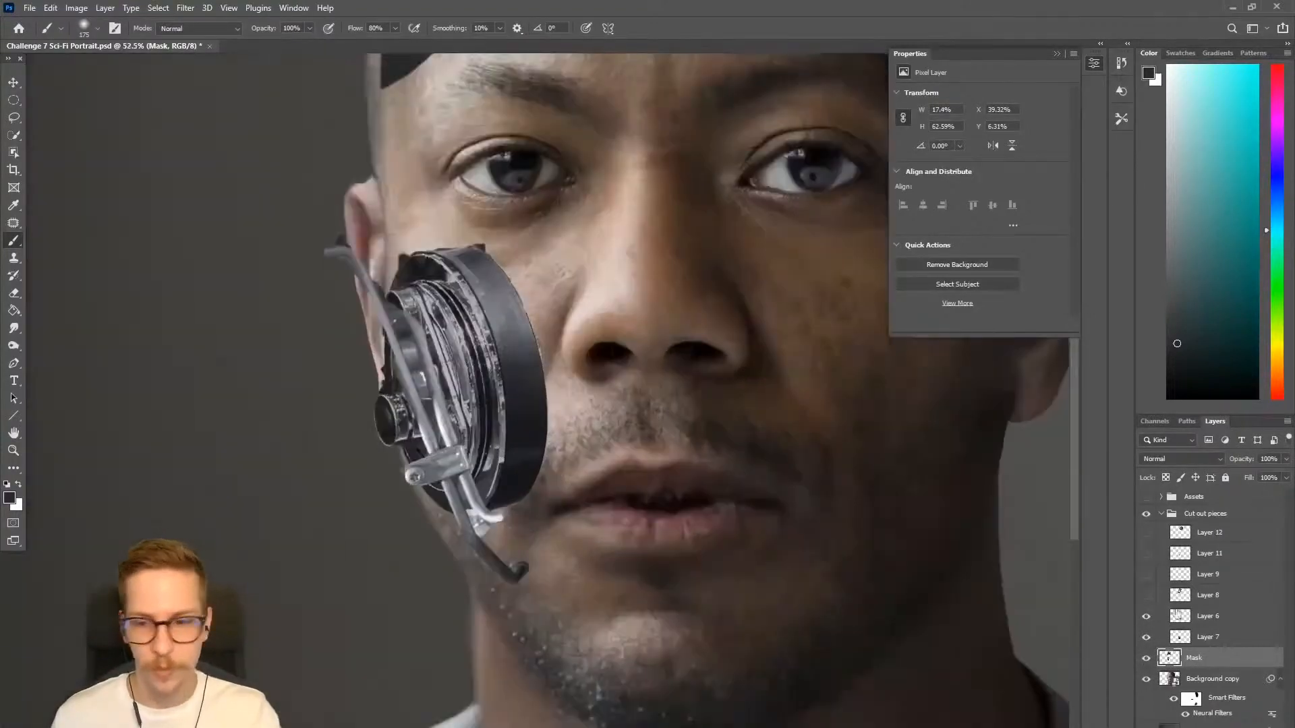
left_click(1146, 617)
left_click(1146, 618)
left_click(1147, 596)
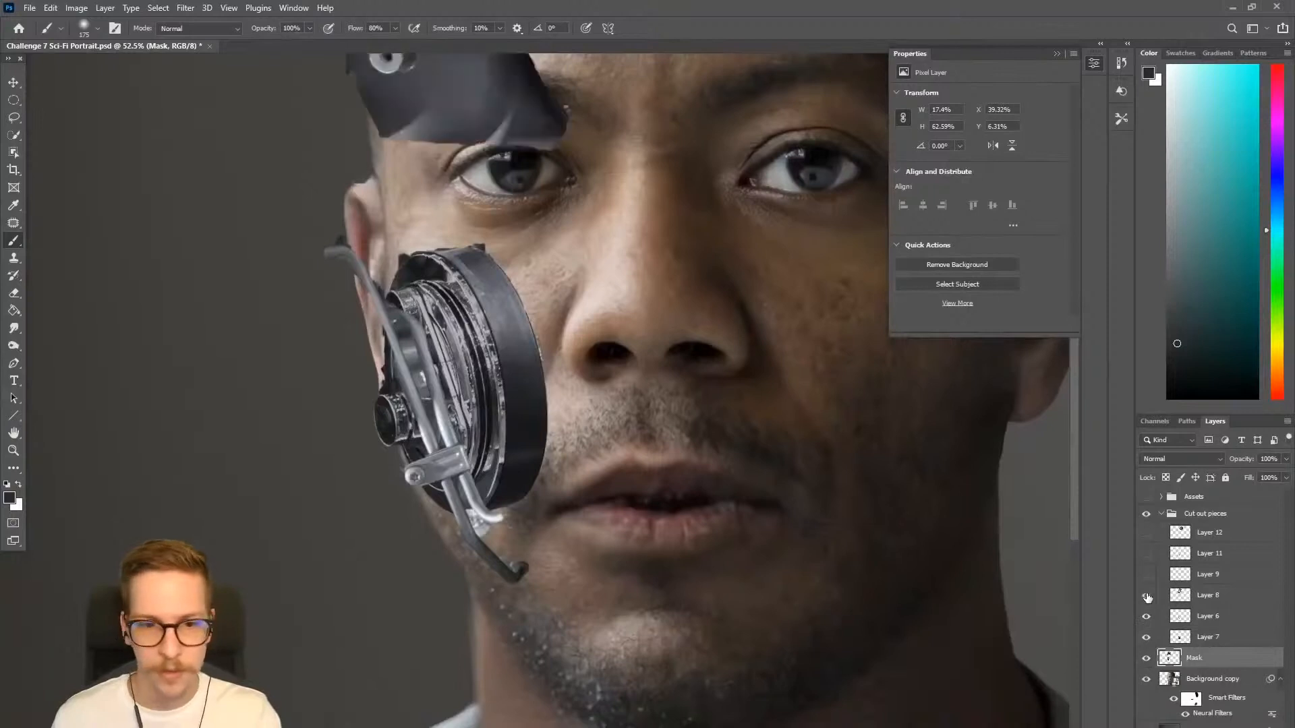
left_click_drag(673, 332, 578, 595)
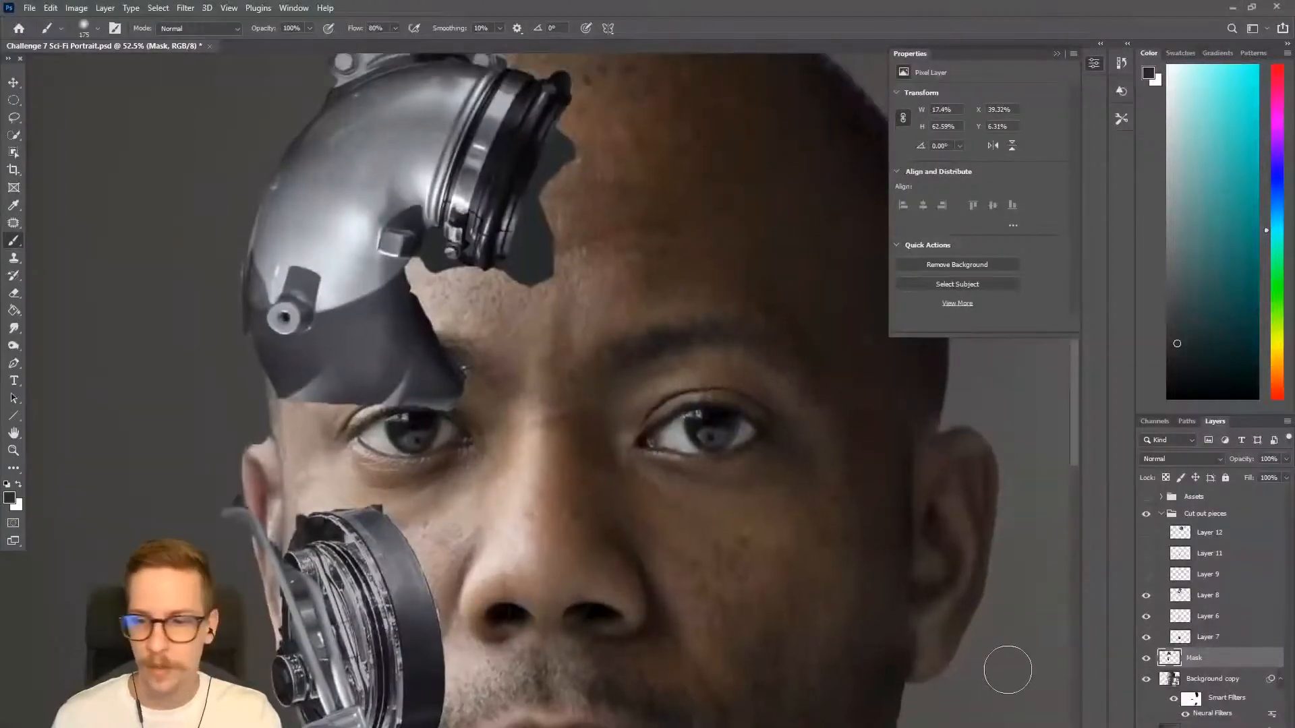
Show Layers 9, 11 and 12, toggling Layer 12 to check the round fan piece on the forehead.
left_click(1146, 582)
scroll(535, 444, "up", 4)
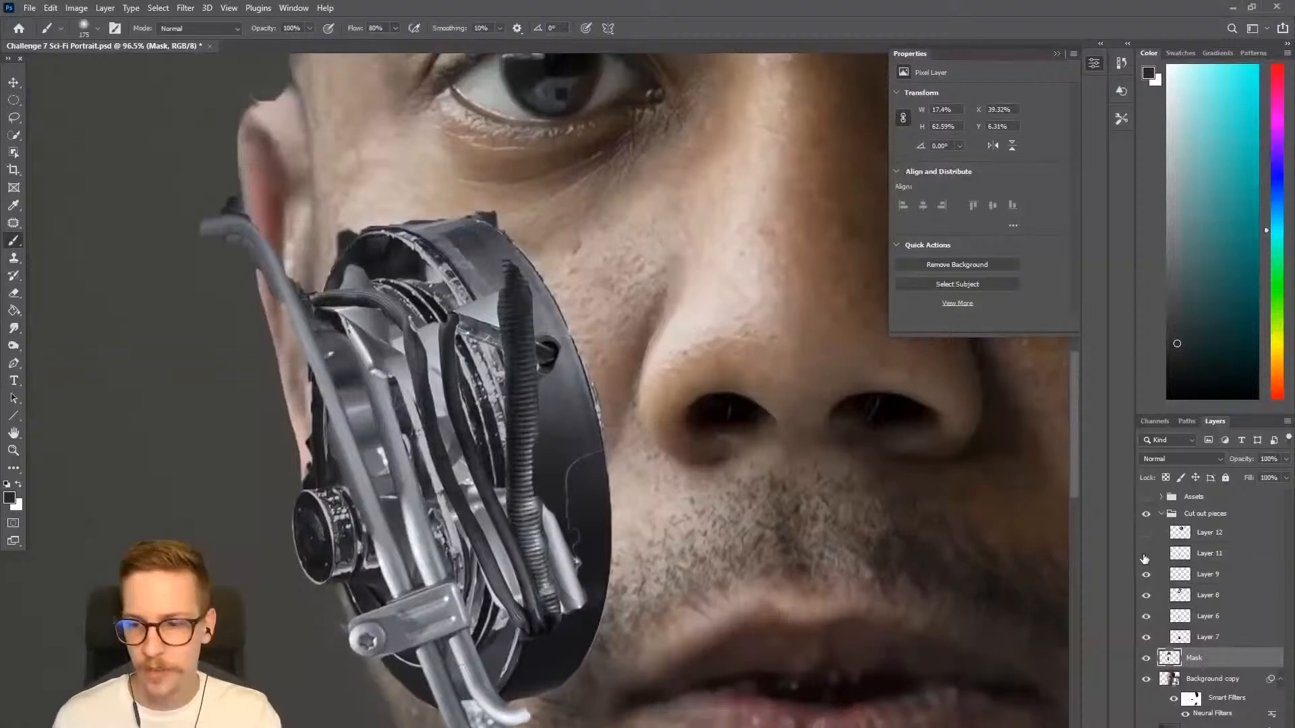
left_click(1146, 554)
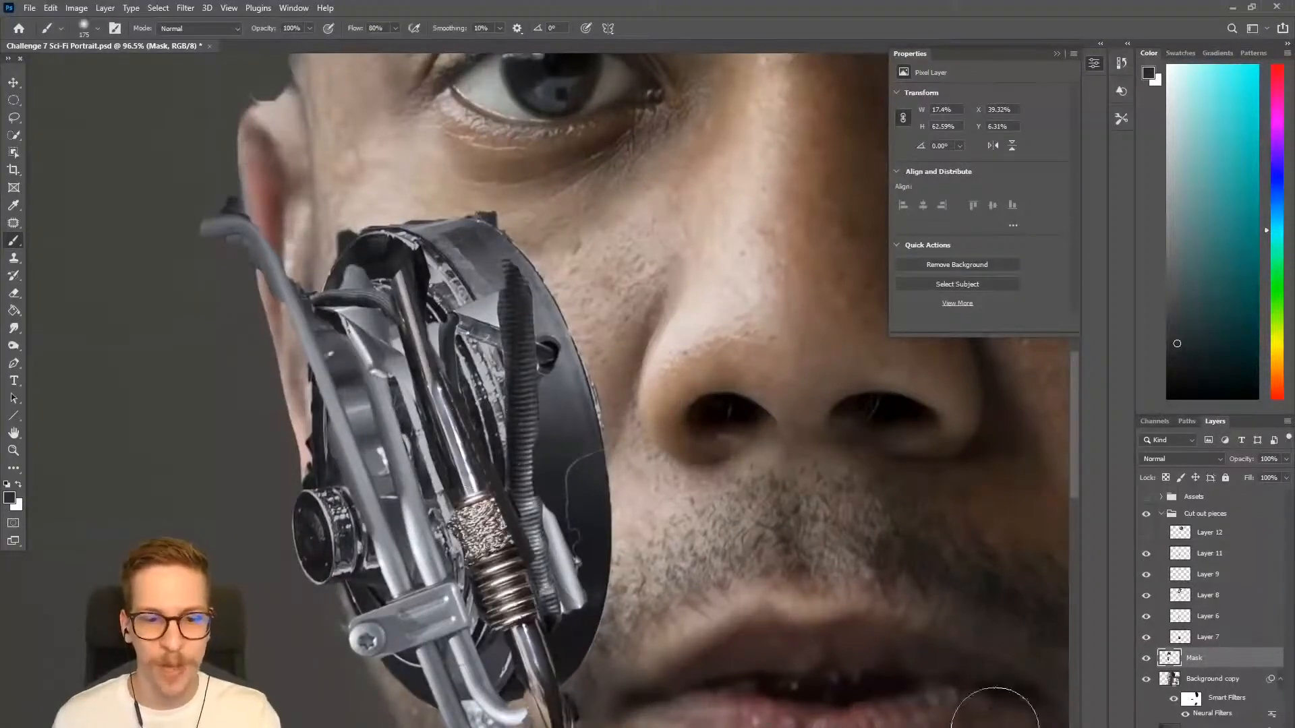
left_click(1146, 537)
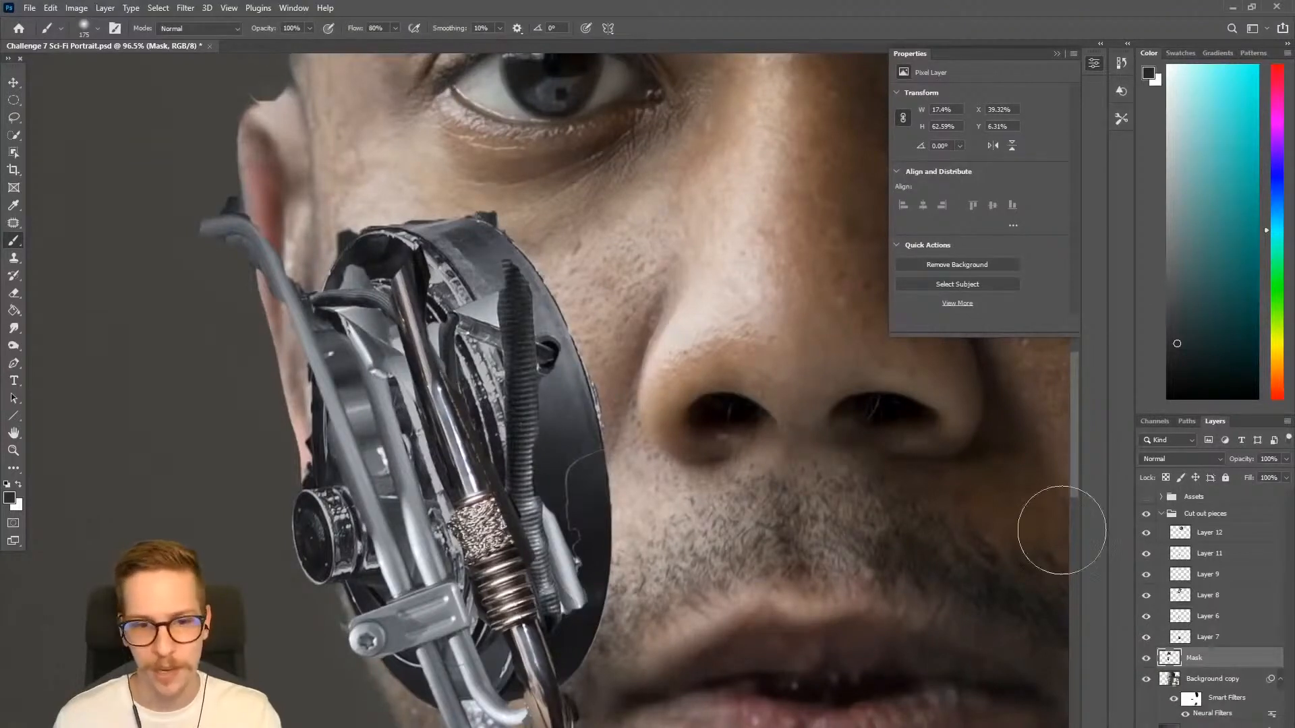
left_click_drag(775, 405, 681, 406)
left_click_drag(871, 243, 708, 410)
left_click_drag(711, 405, 765, 372)
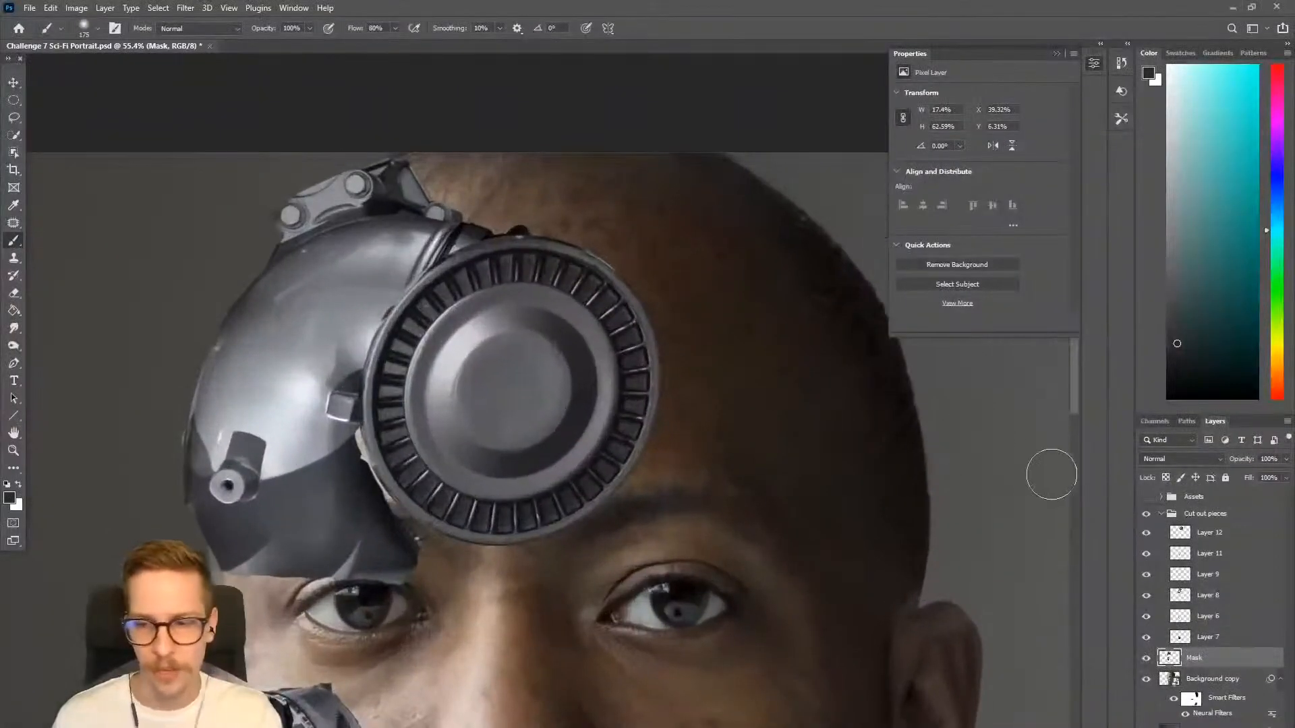
left_click(1149, 537)
left_click(1148, 537)
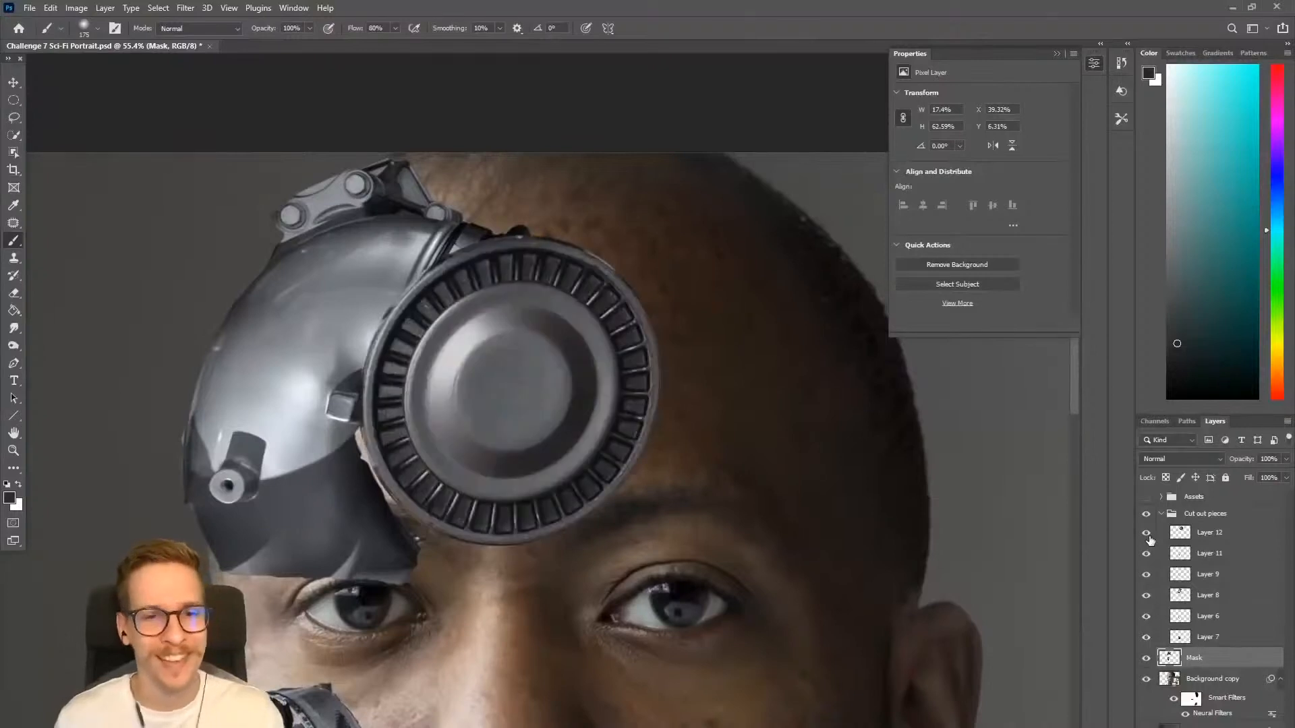
Duplicate the Cut out pieces group as a backup and ungroup the original group.
left_click_drag(577, 502, 527, 522)
left_click_drag(586, 607, 570, 460)
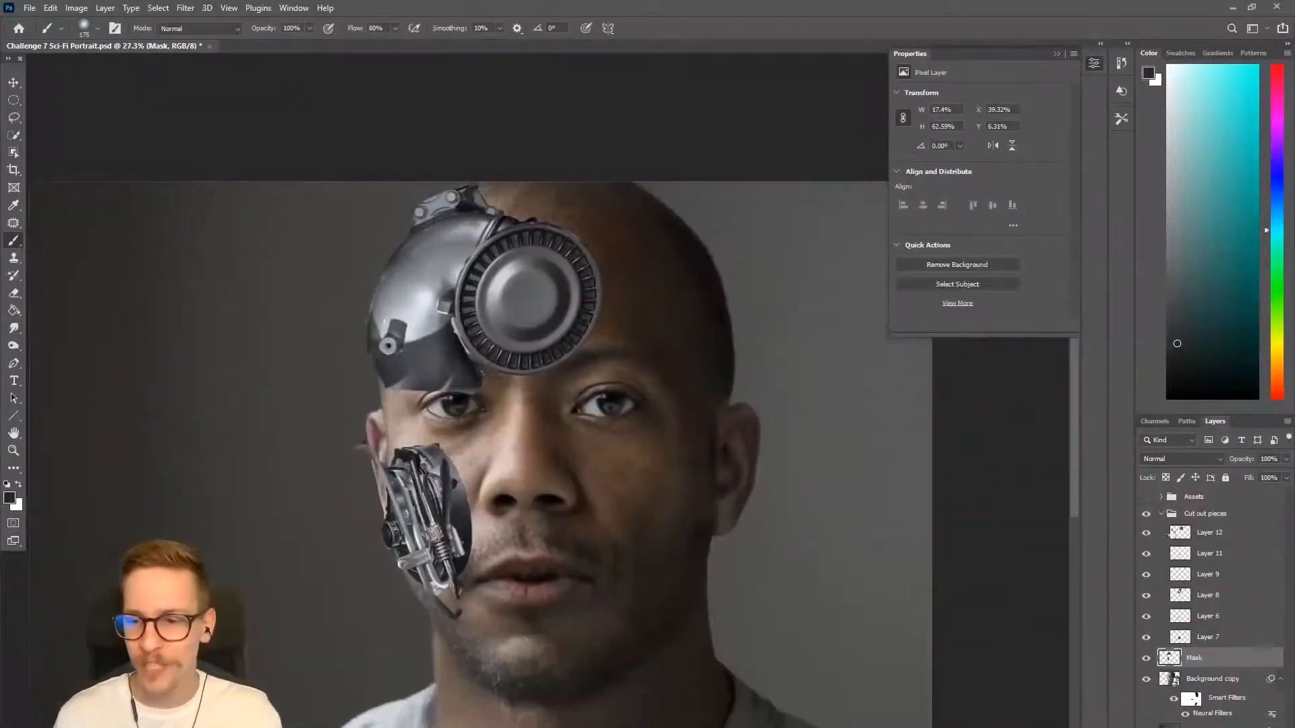
left_click(1194, 530)
left_click(1161, 514)
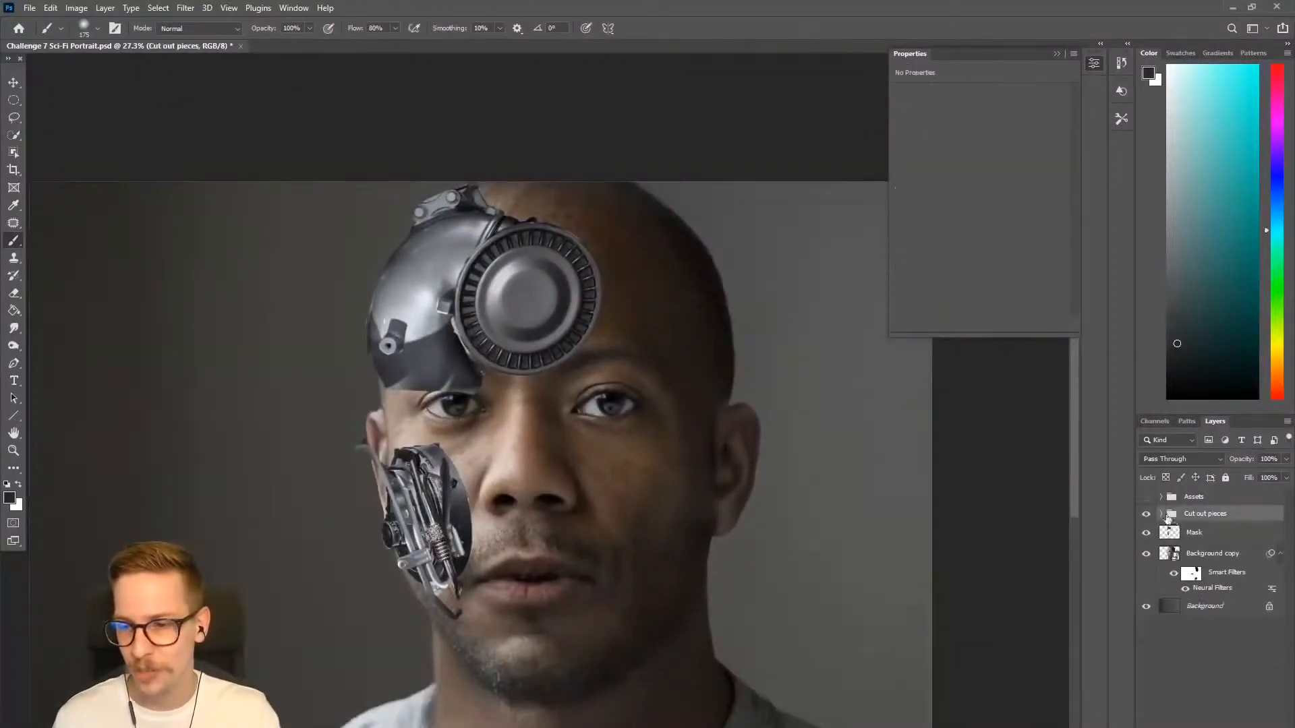
key("ctrl+j")
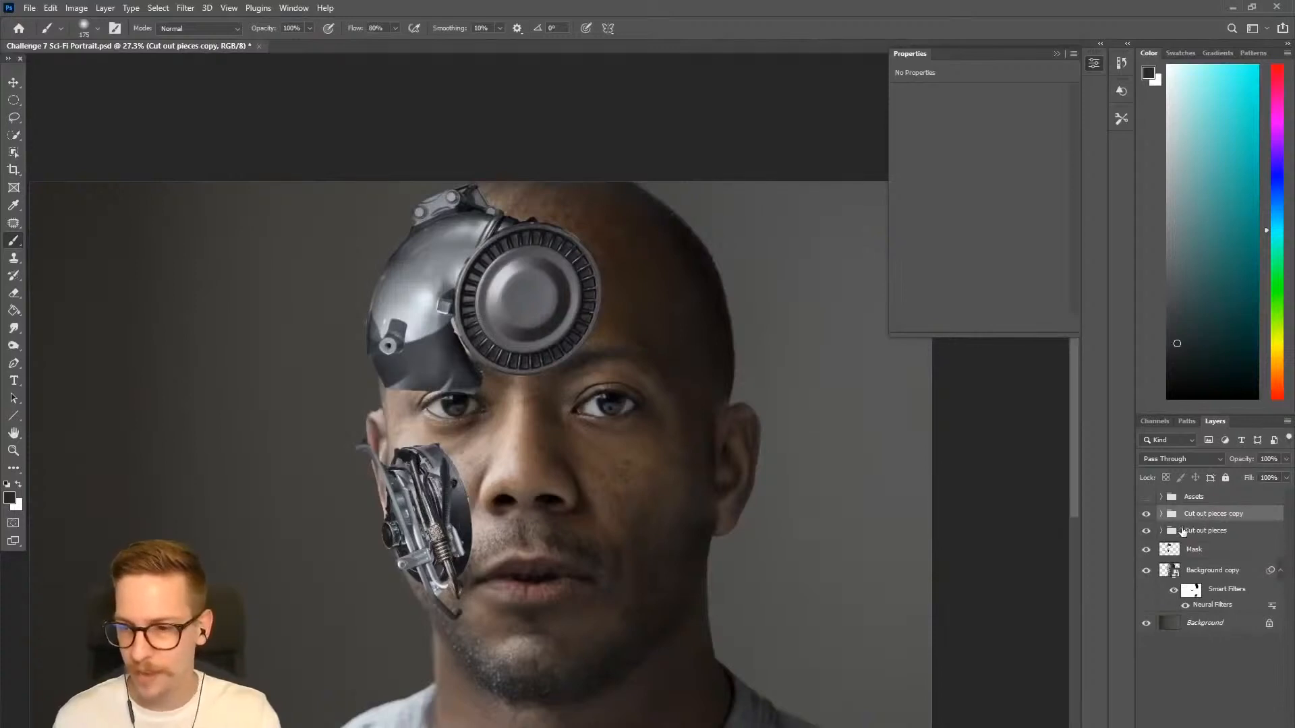
right_click(1209, 530)
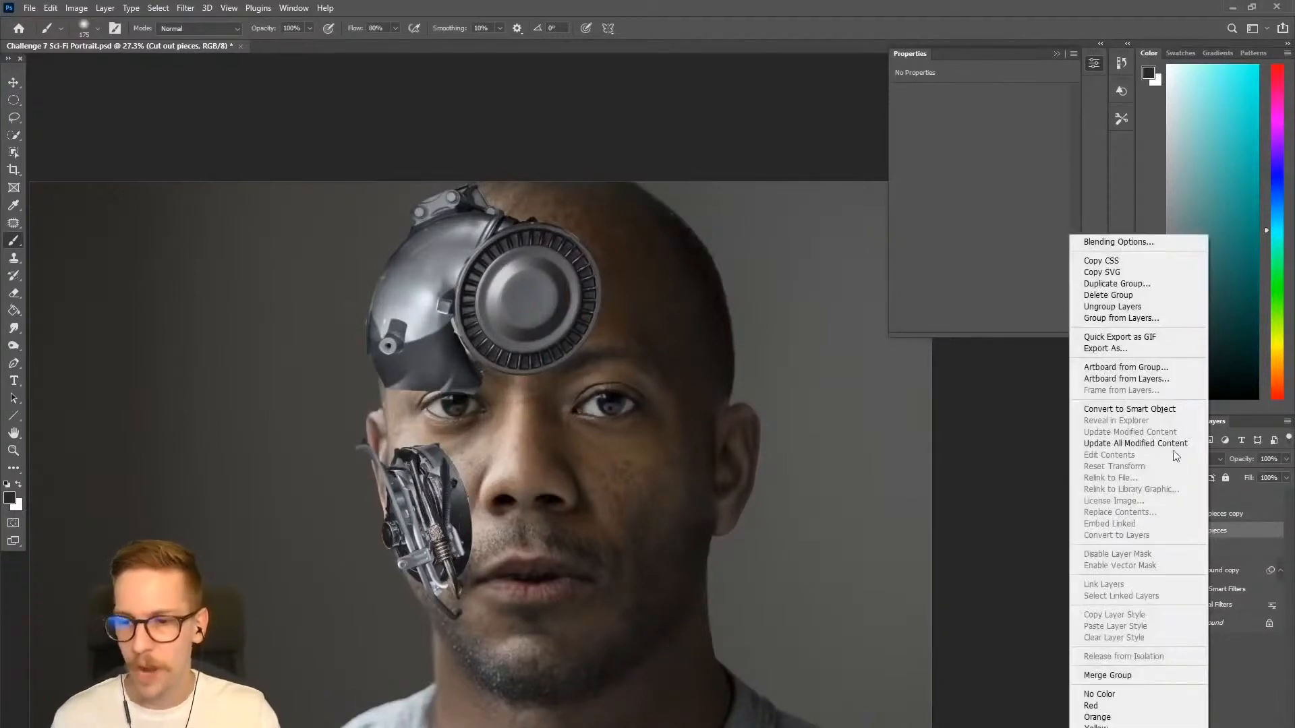
left_click(1124, 307)
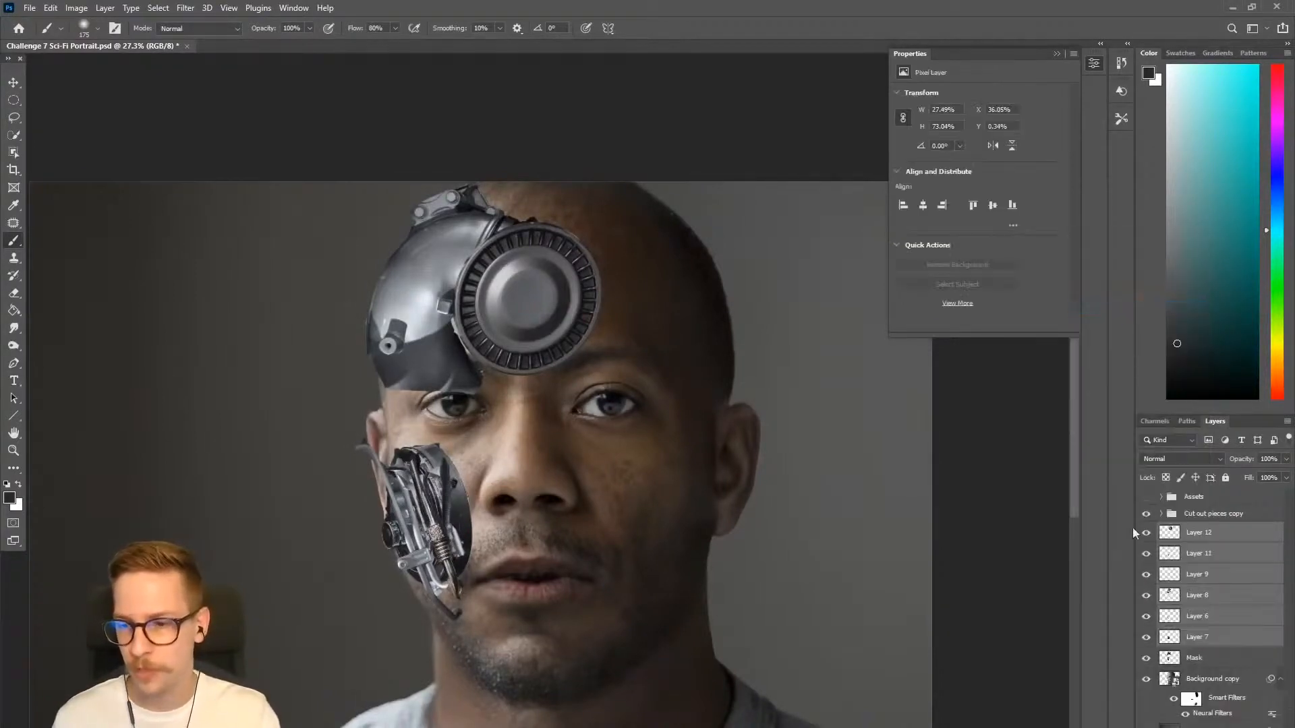
Clip Layers 12, 11, 9, 8, 6 and 7 to the Mask layer and hide the Cut out pieces copy group.
right_click(1235, 622)
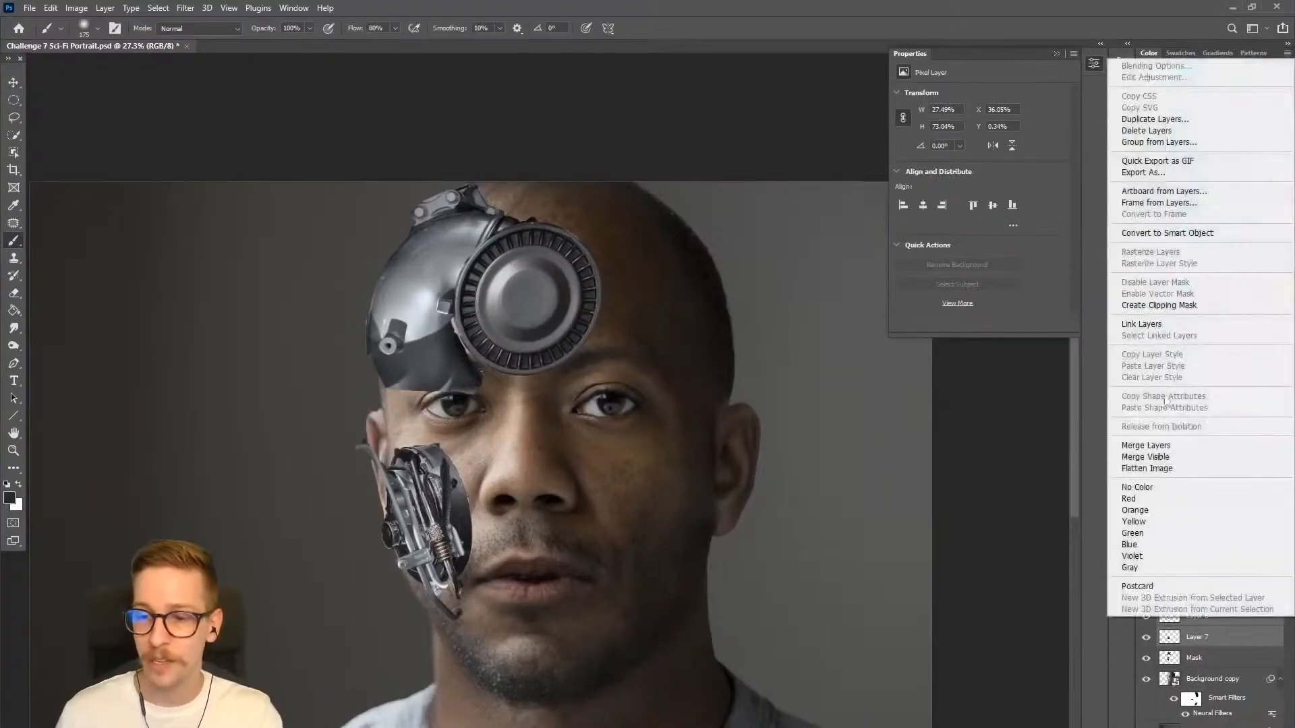
left_click(1184, 307)
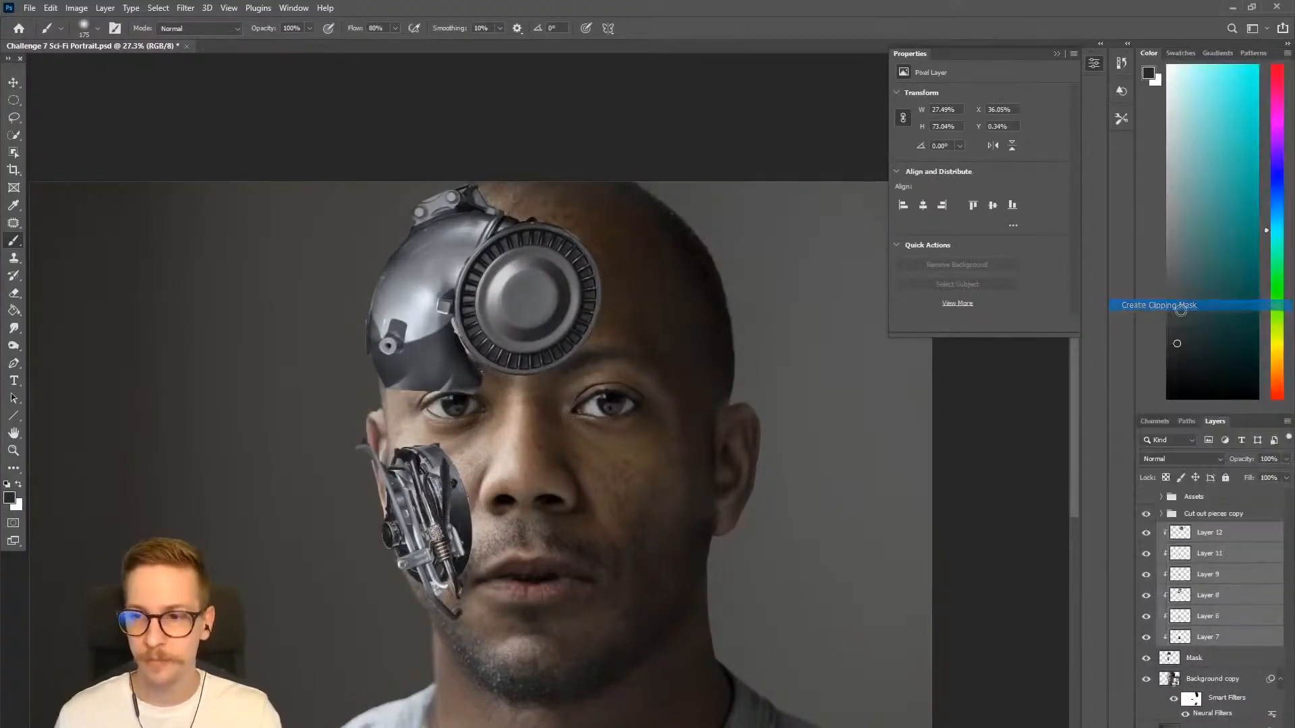
right_click(1252, 538)
left_click(1256, 537)
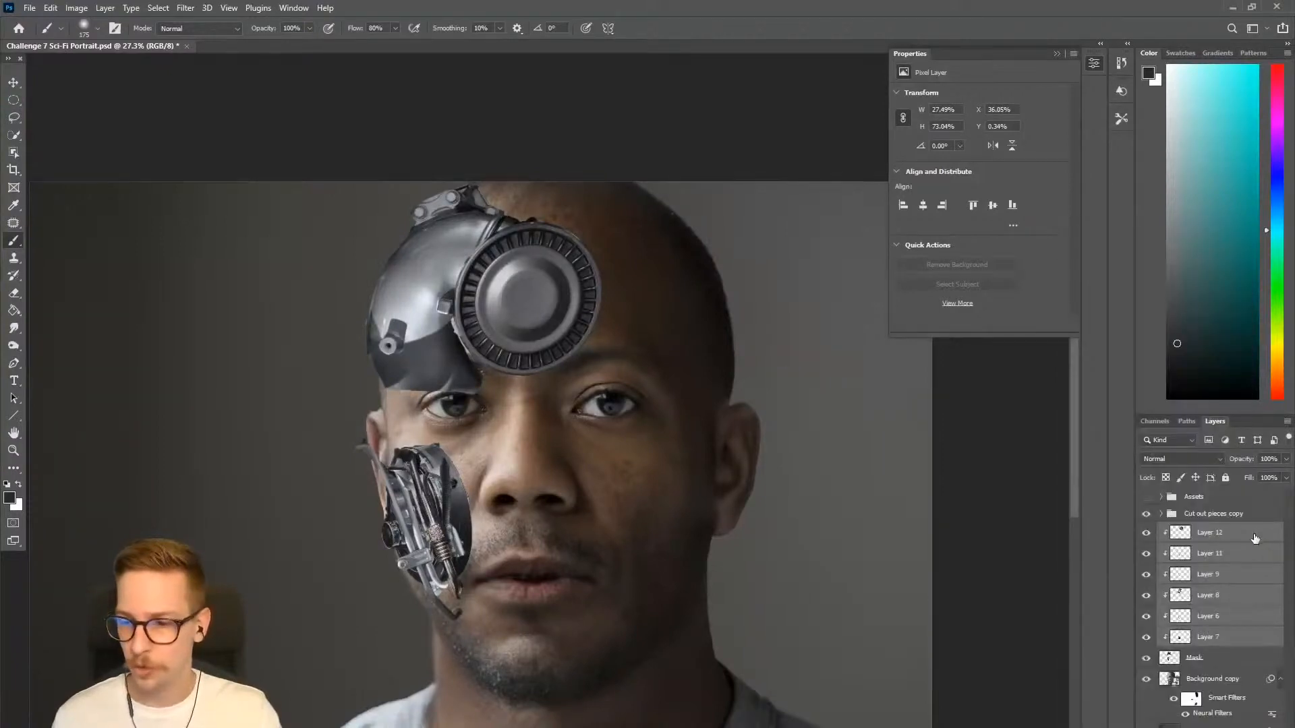
left_click(1147, 514)
scroll(640, 493, "down", 1)
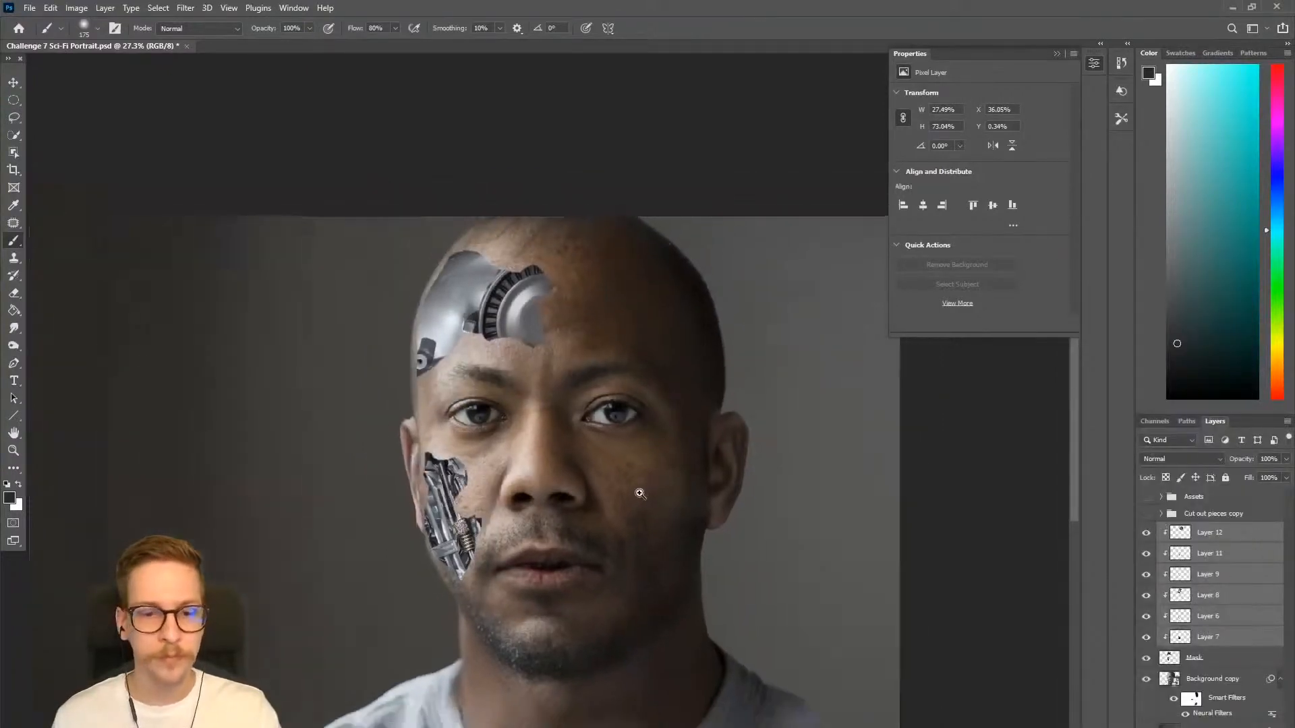
Examine how the clipped machine parts sit inside the forehead and cheek openings.
scroll(547, 456, "up", 3)
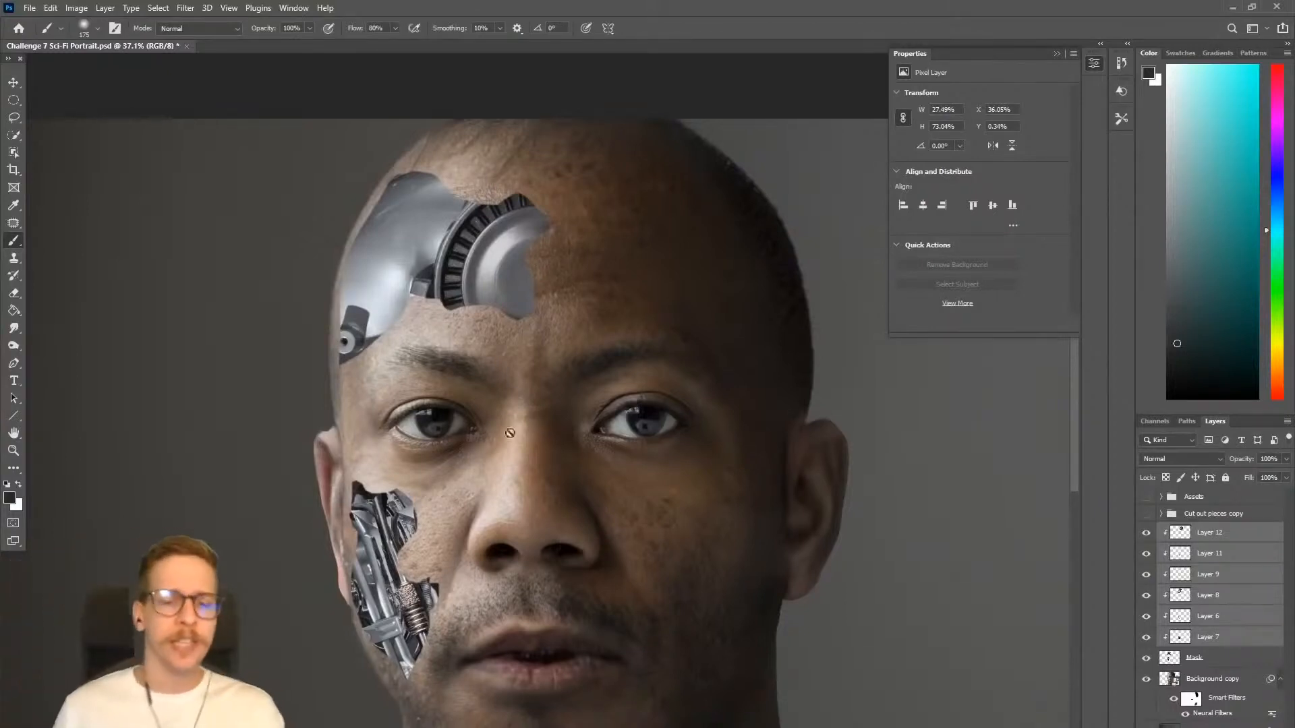
scroll(530, 429, "down", 2)
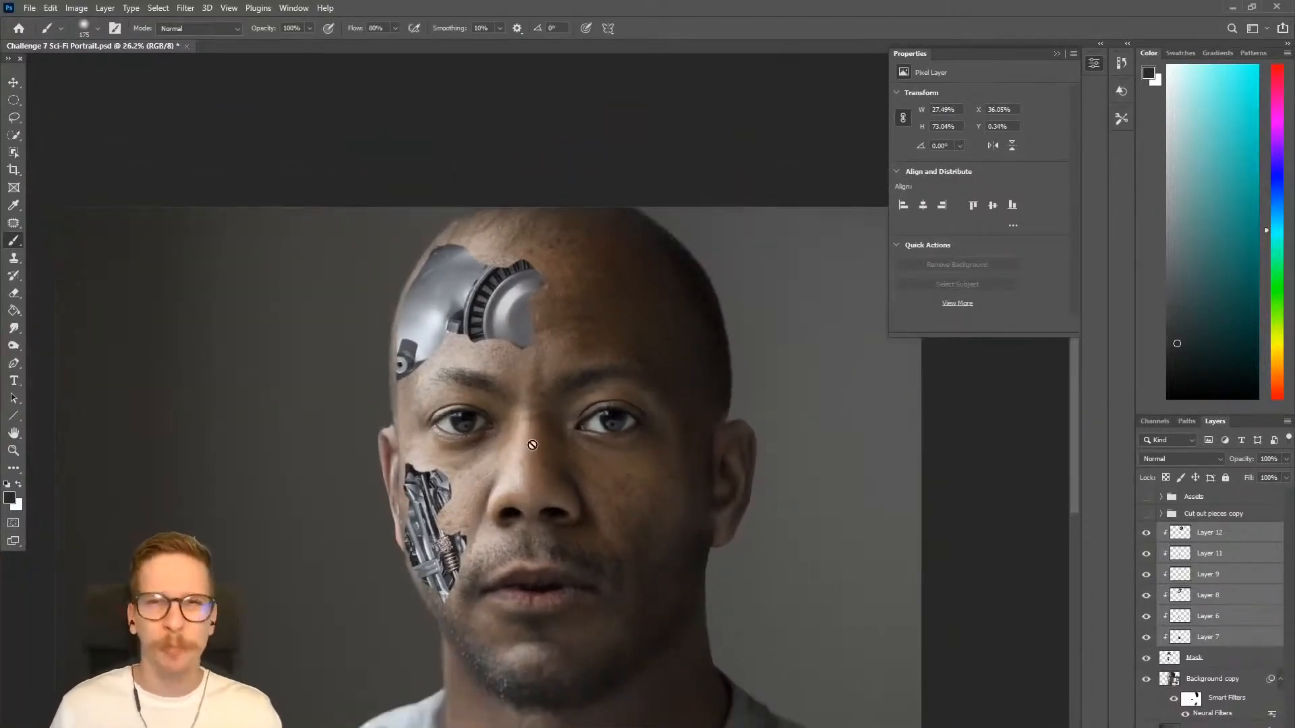
left_click_drag(621, 447, 603, 417)
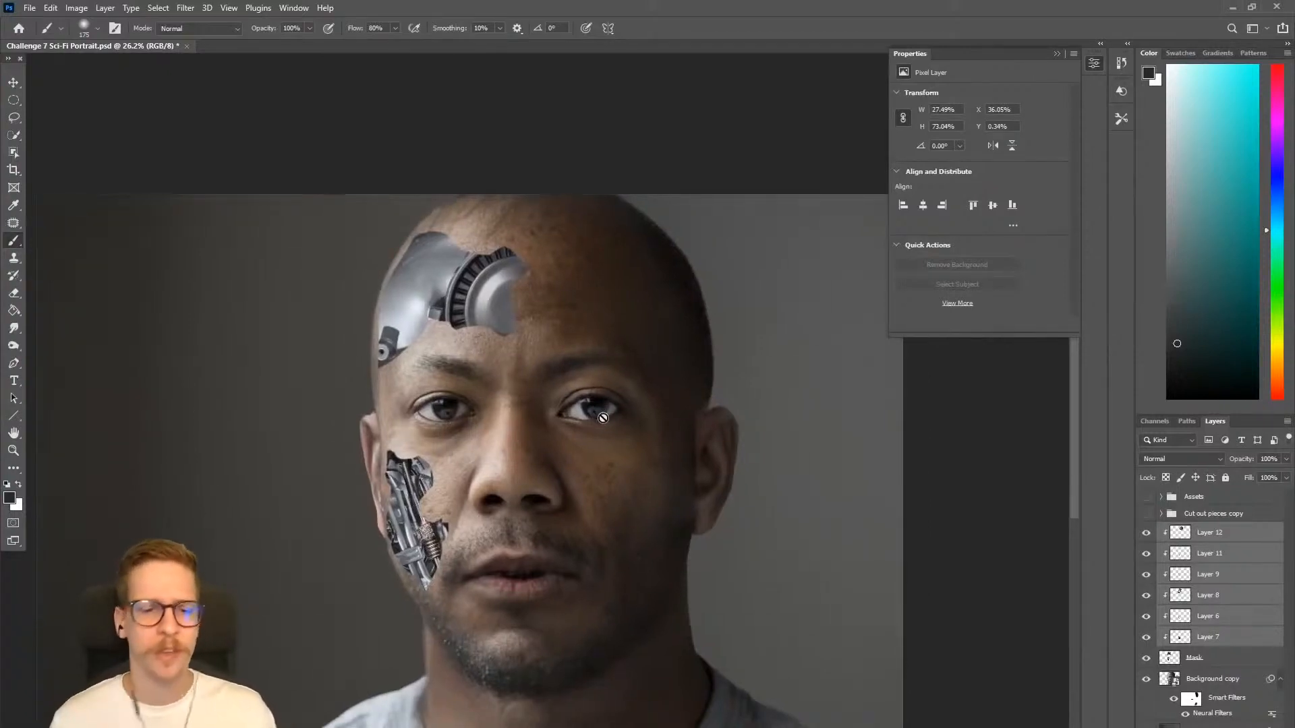
scroll(590, 345, "down", 3)
scroll(594, 345, "up", 5)
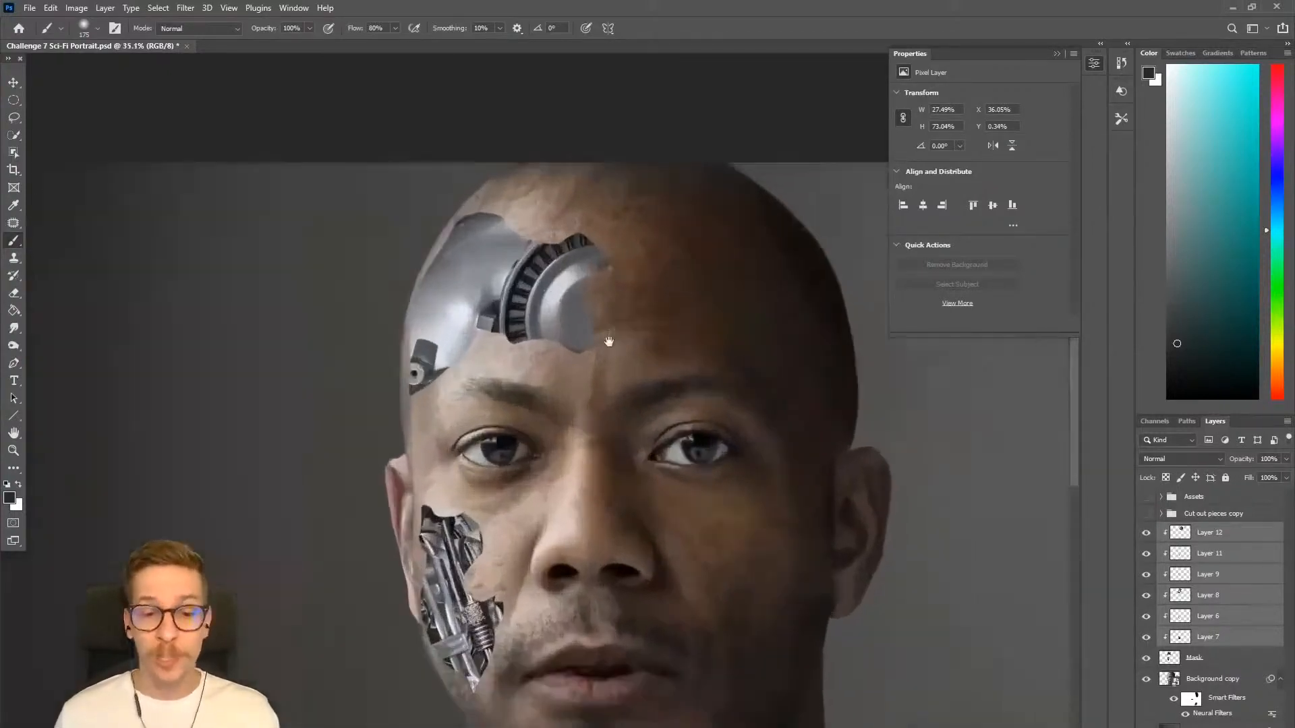
scroll(609, 341, "up", 4)
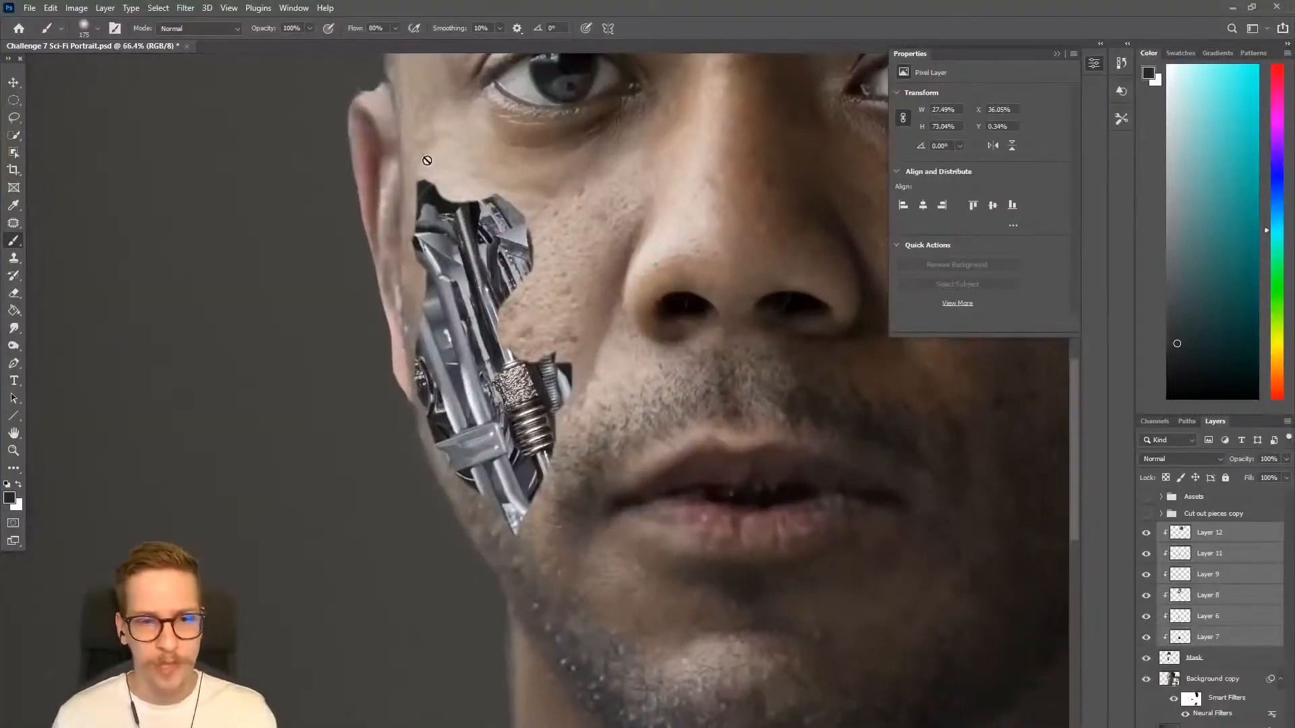
scroll(427, 160, "down", 4)
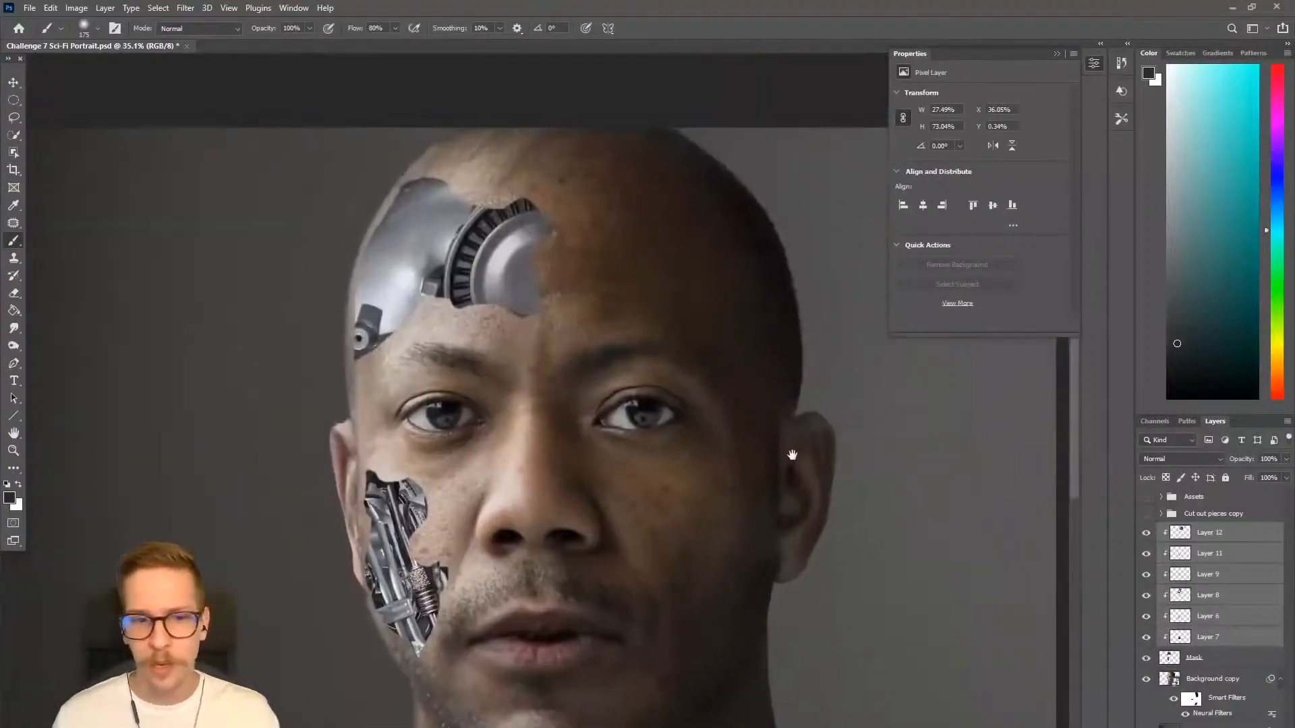
left_click_drag(793, 455, 809, 439)
Add a layer named Multiply with the Multiply blend mode above Layer 12 and clip it to the Mask layer.
left_click(1226, 534)
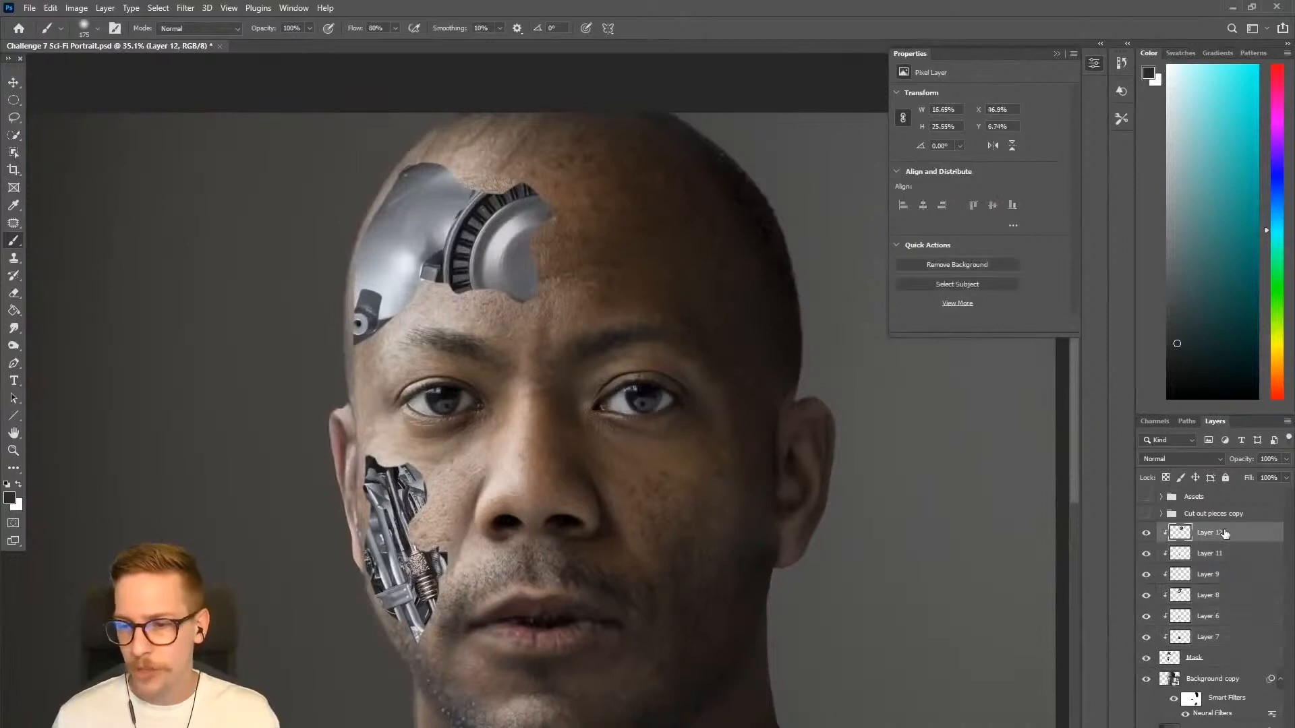
key("ctrl+shift+n")
type("Multiply")
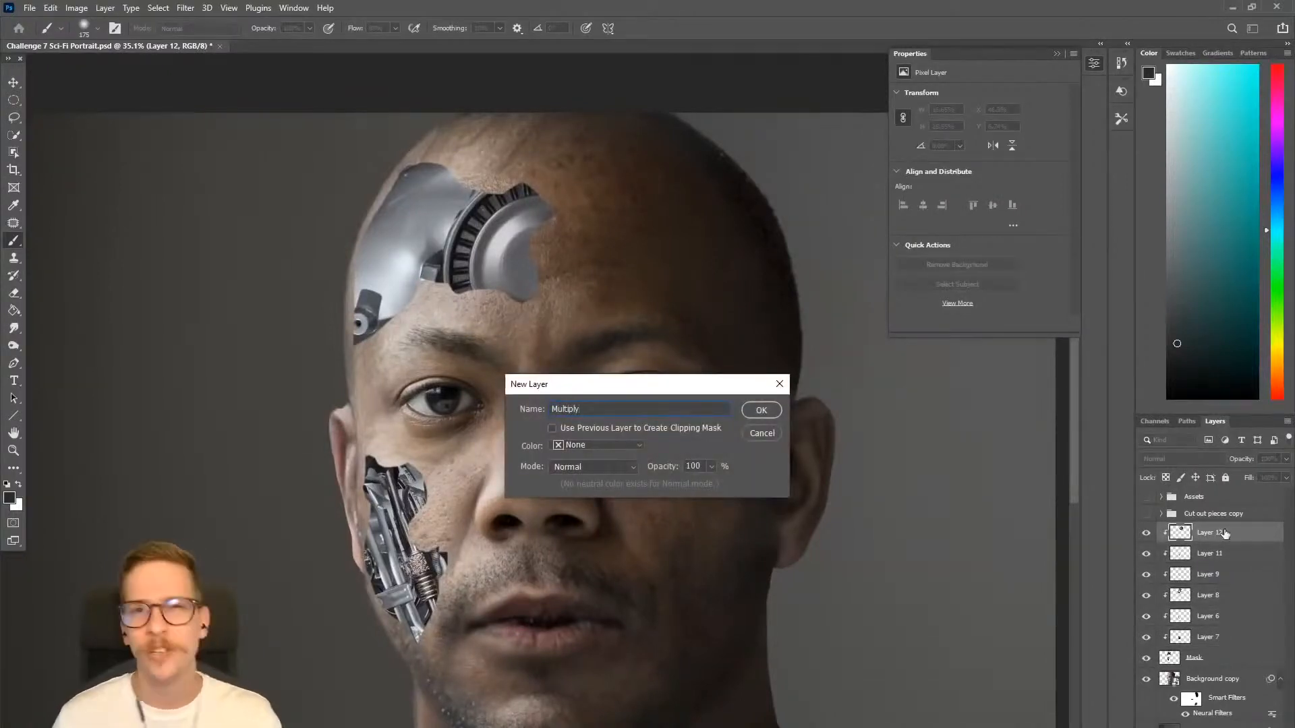
left_click(580, 467)
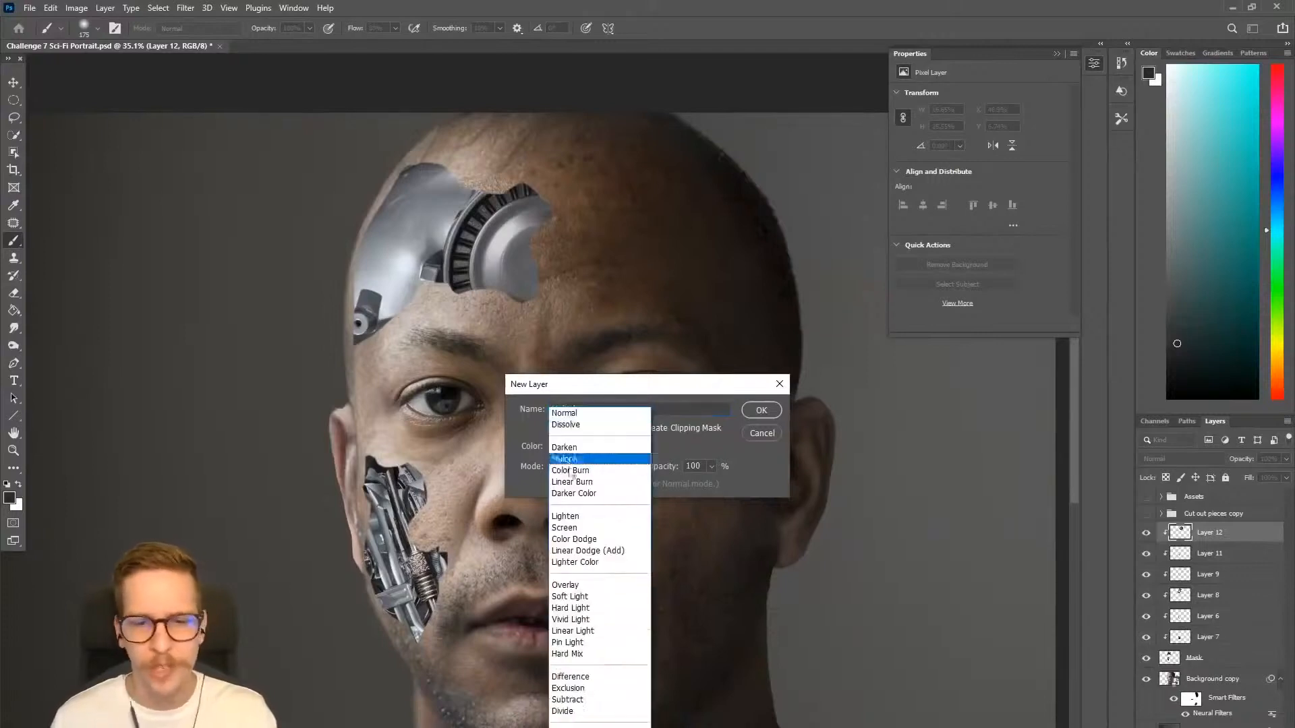
left_click(580, 447)
left_click(756, 410)
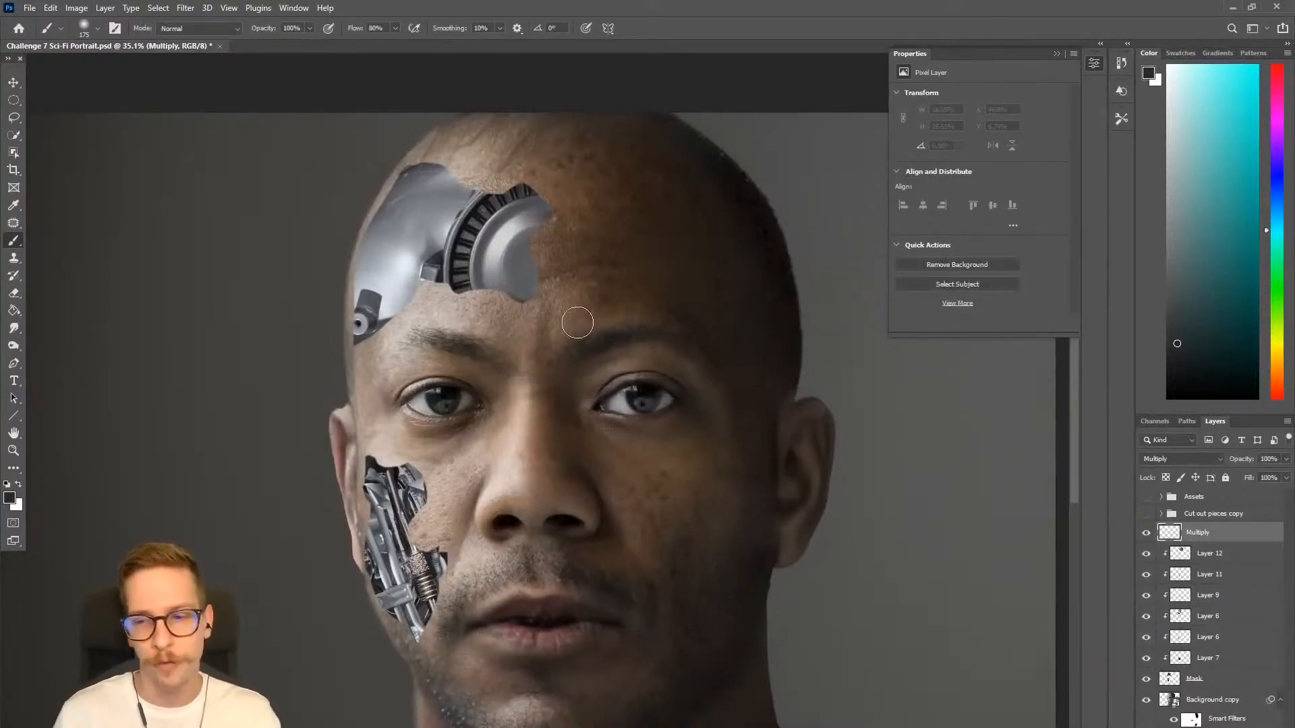
right_click(1252, 532)
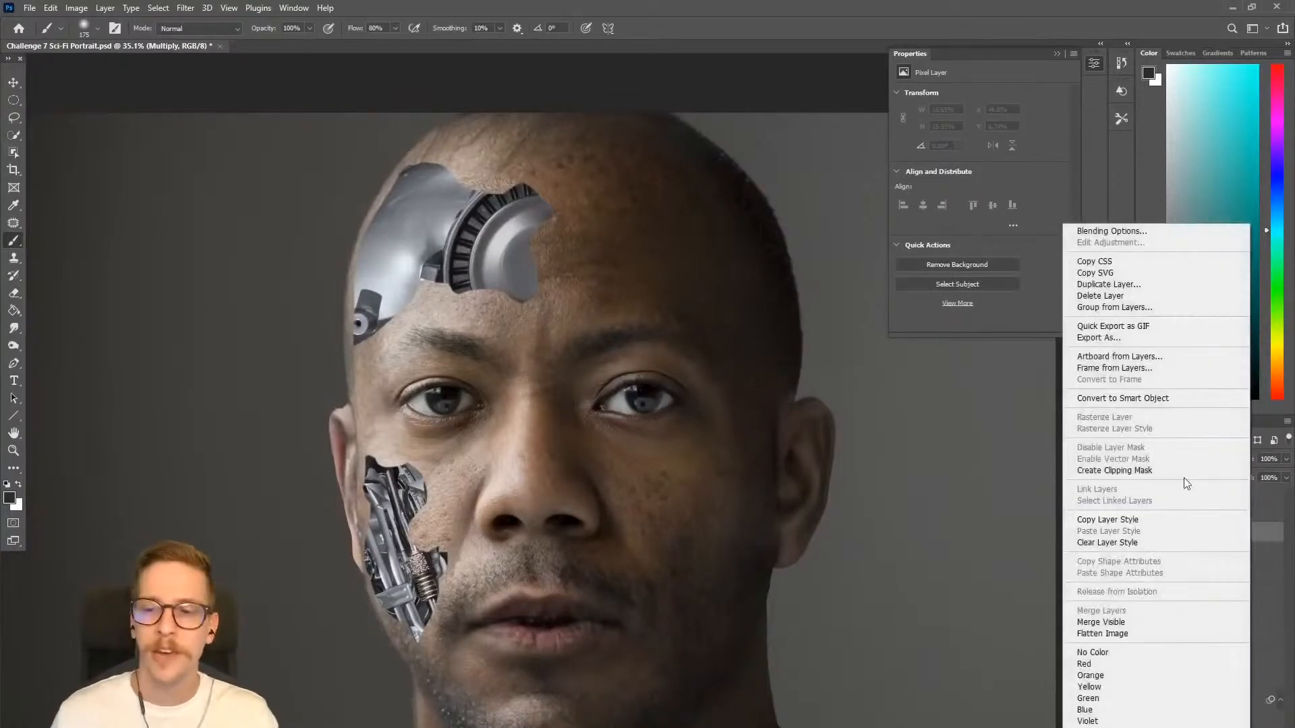
left_click(1183, 465)
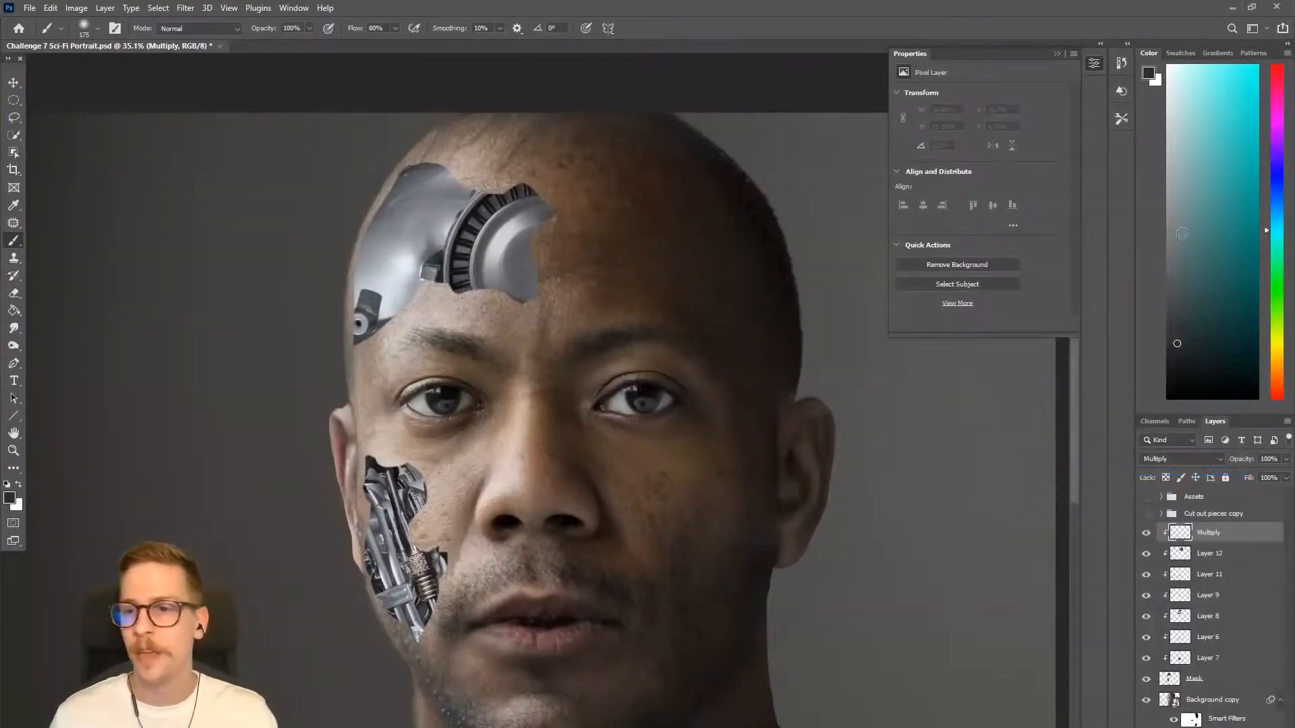
Choose a muted blue-grey brush colour and try shading the edges of the forehead parts on the Multiply layer.
left_click(1176, 215)
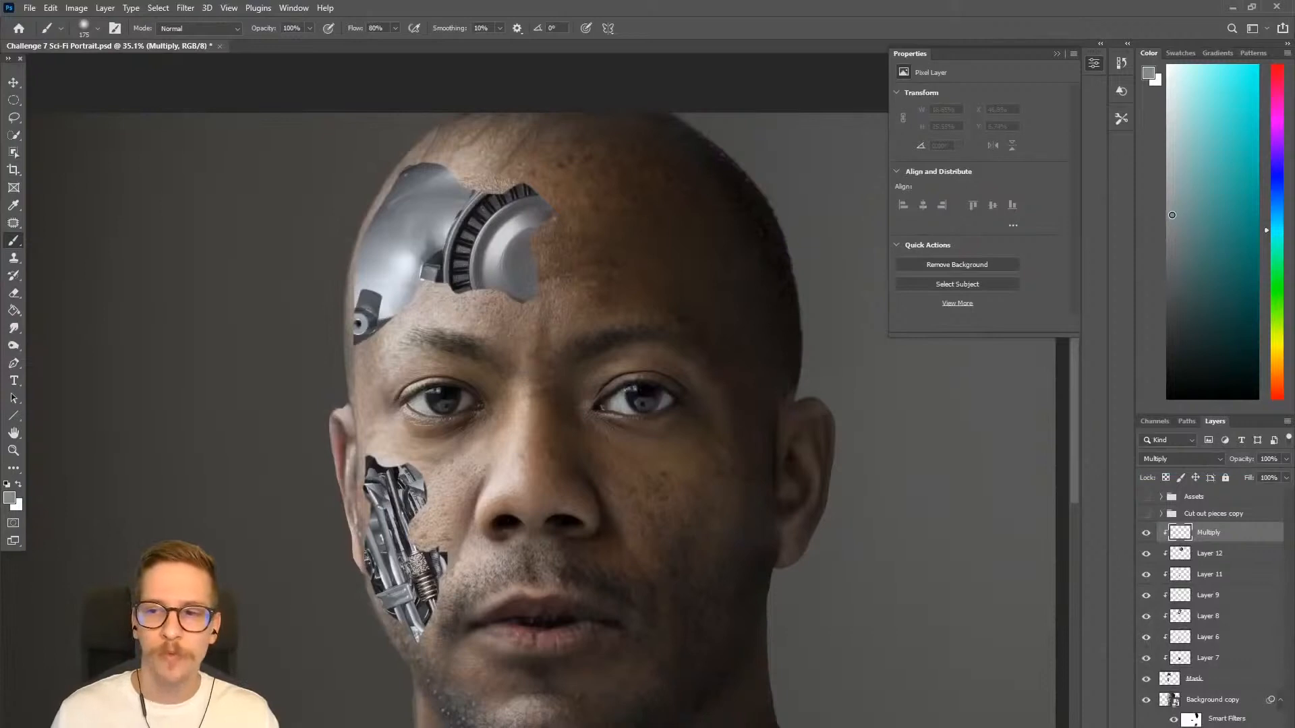
left_click(1276, 177)
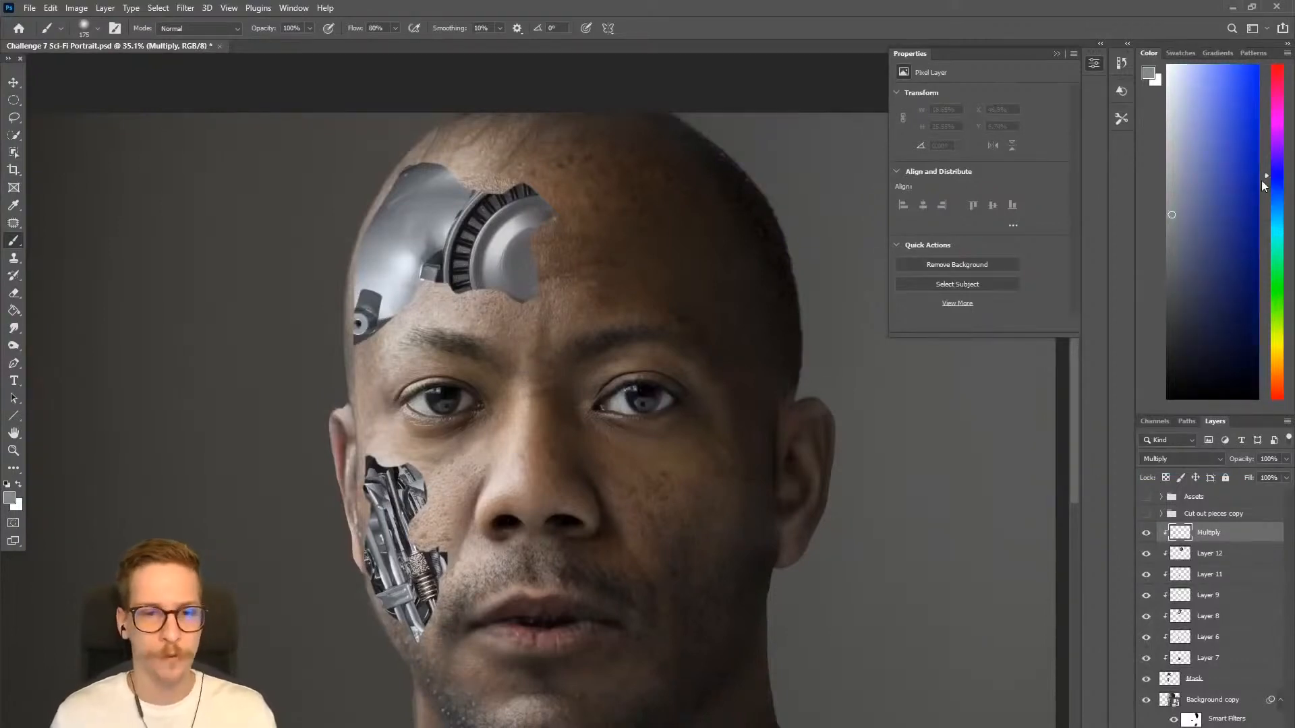
mouse_move(547, 257)
left_mouse_down()
mouse_move(546, 277)
mouse_move(549, 258)
mouse_move(440, 244)
mouse_move(442, 180)
mouse_move(467, 267)
mouse_move(441, 192)
left_mouse_up()
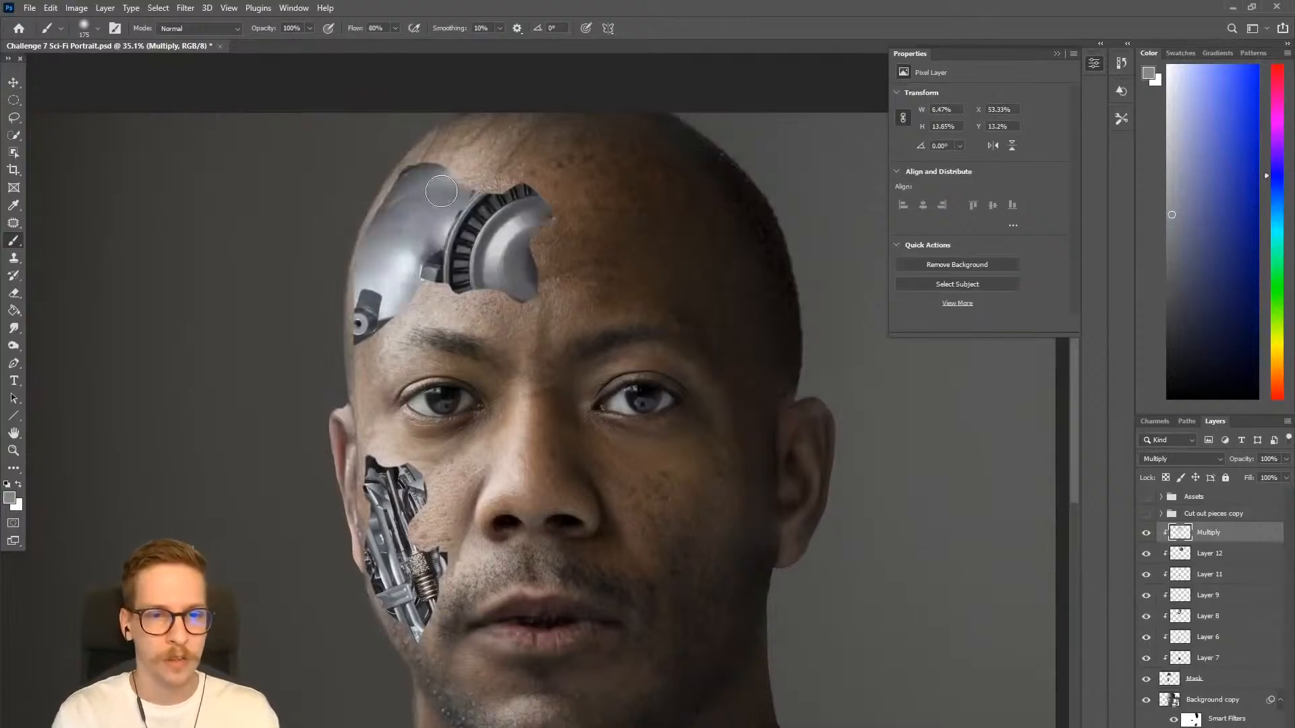
left_click_drag(544, 295, 550, 256)
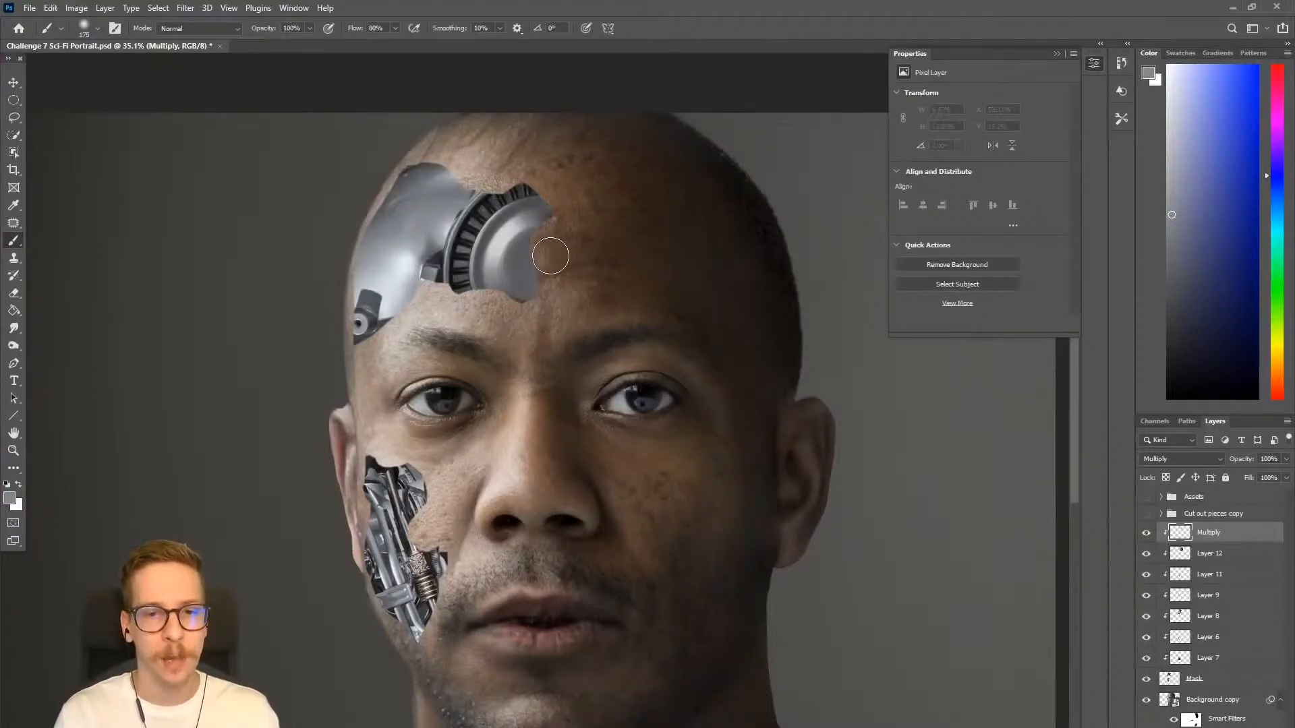
Enlarge the brush to 700 px for soft shading over the forehead parts.
key("bracketright")
key("bracketright")
key("bracketright")
key("bracketright")
key("bracketright")
key("bracketright")
key("bracketright")
scroll(597, 363, "down", 3)
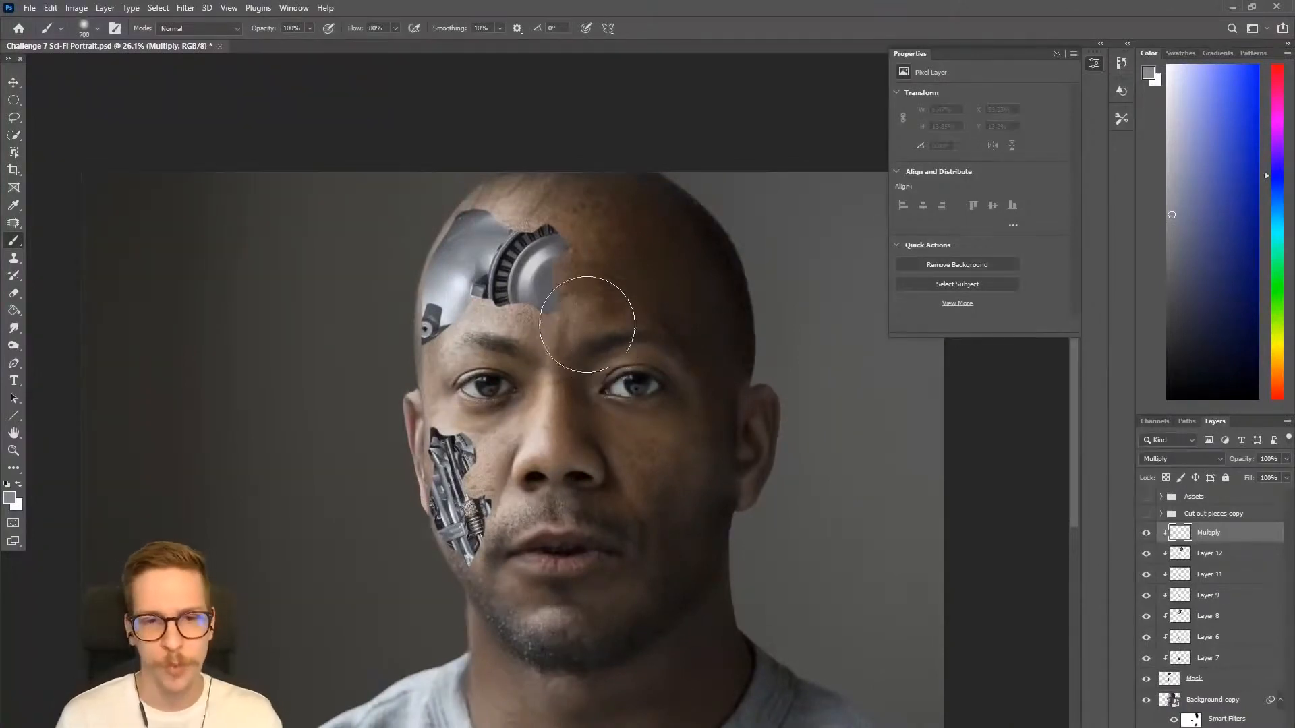
Shade the forehead parts on the Multiply layer with broad strokes of a large soft brush.
left_click_drag(588, 336, 587, 331)
key("bracketleft")
key("bracketleft")
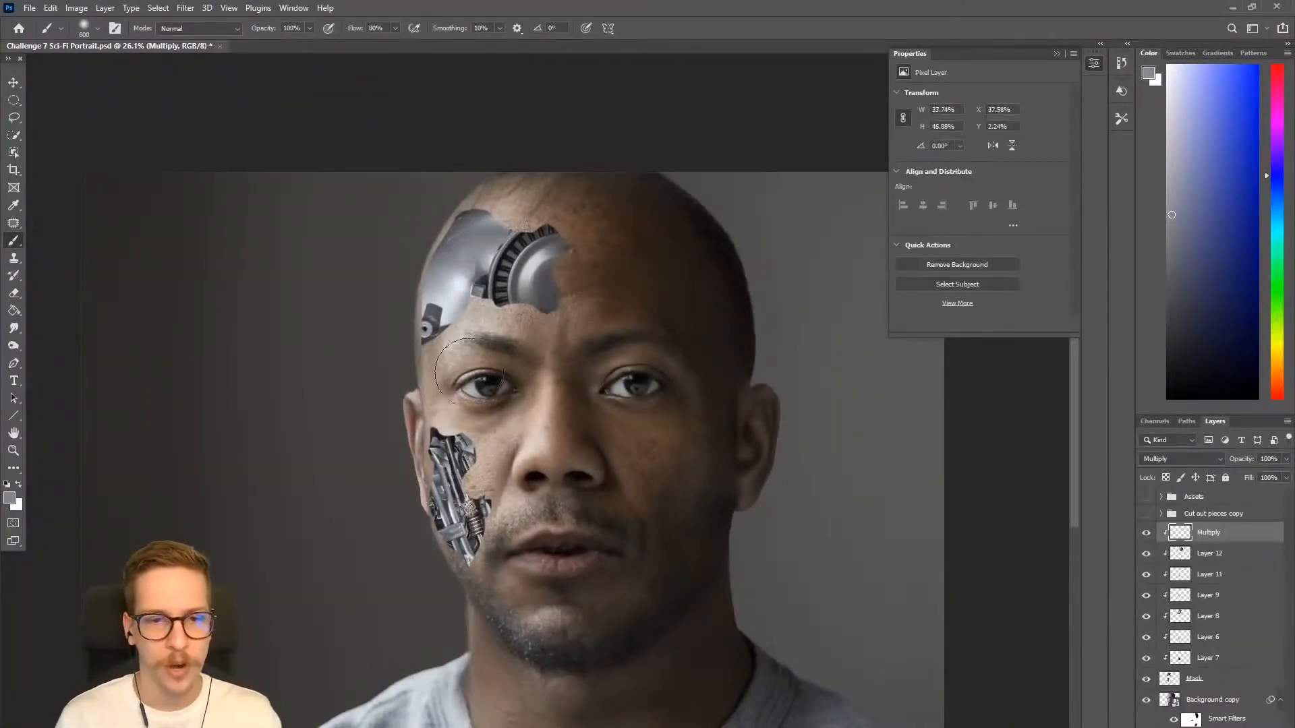
left_click_drag(560, 274, 578, 289)
key("bracketleft")
key("bracketleft")
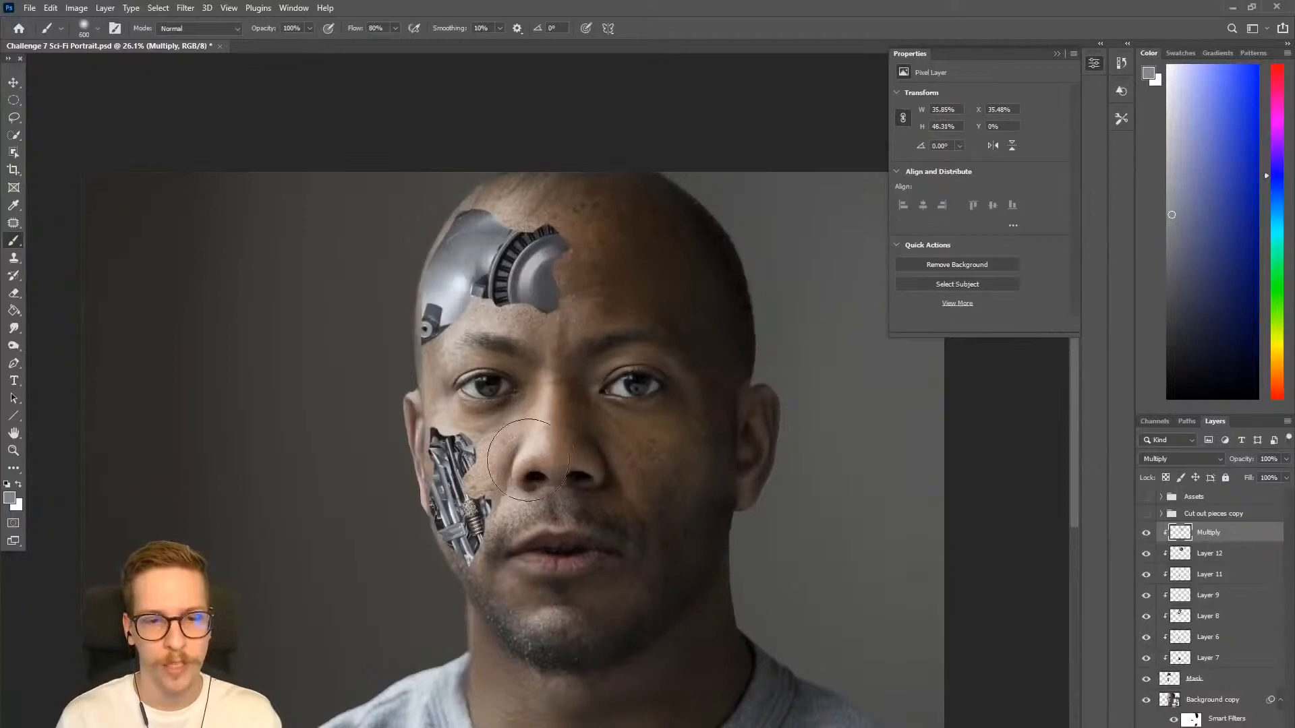
Darken the cheek machinery on the Multiply layer with broad soft strokes around its lower and outer edges.
left_click_drag(493, 448, 515, 430)
left_click_drag(510, 429, 492, 364)
key("bracketleft")
key("bracketleft")
key("bracketleft")
key("bracketleft")
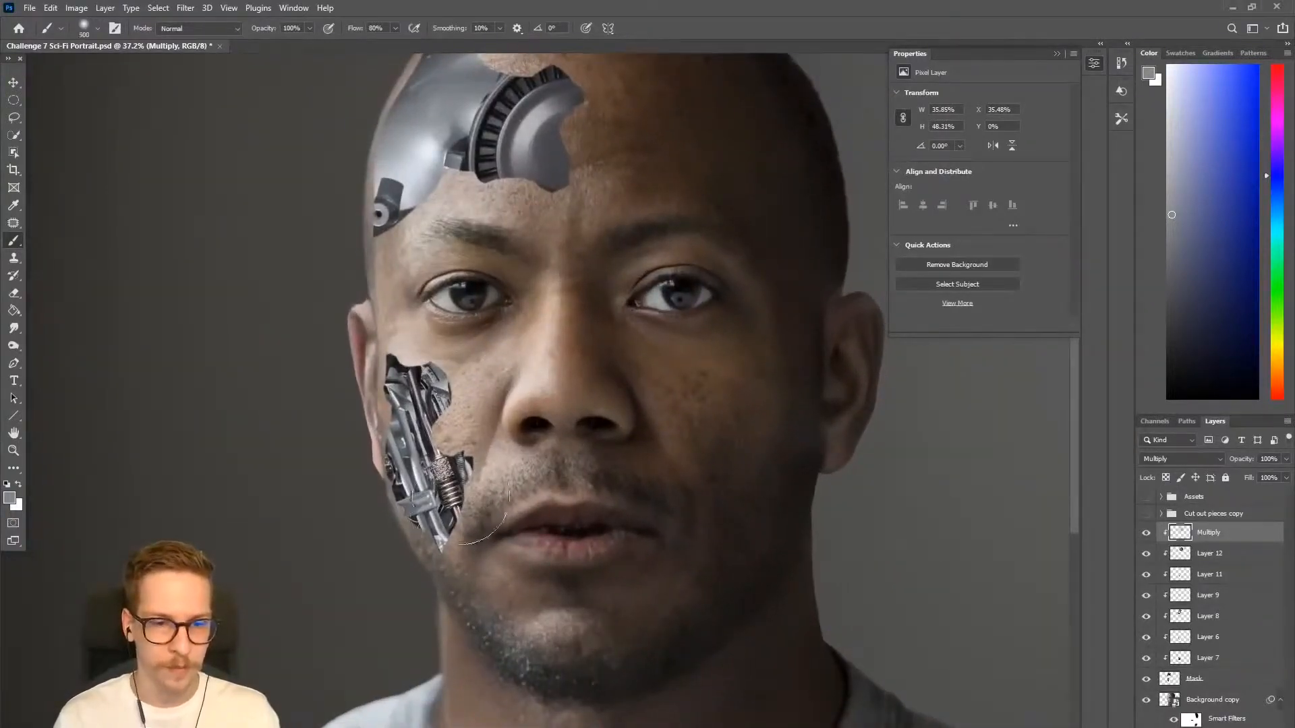
key("bracketright")
key("bracketright")
key("bracketright")
key("bracketright")
key("bracketright")
key("bracketright")
mouse_move(459, 529)
left_mouse_down()
mouse_move(469, 607)
mouse_move(425, 614)
mouse_move(355, 471)
left_mouse_up()
Reduce the brush to 90 px and shade the finer edges of the cheek machinery.
key("bracketleft")
key("bracketleft")
key("bracketleft")
key("bracketleft")
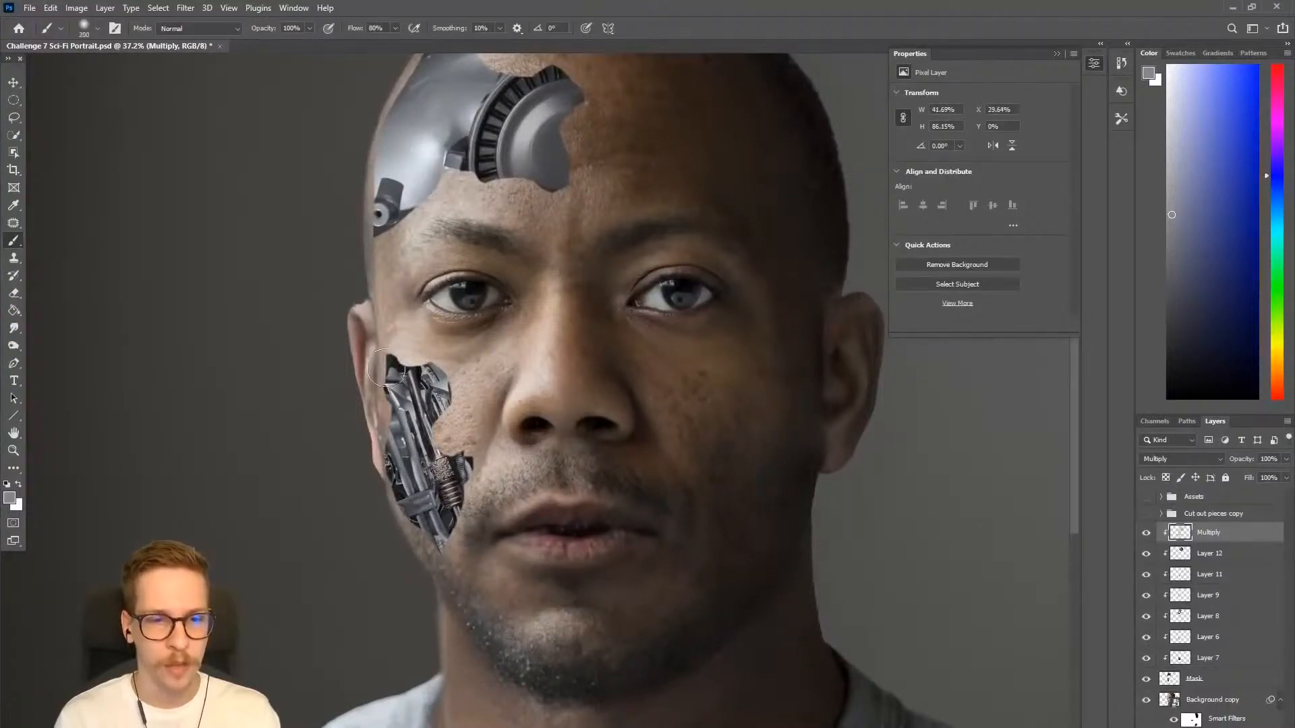
key("bracketleft")
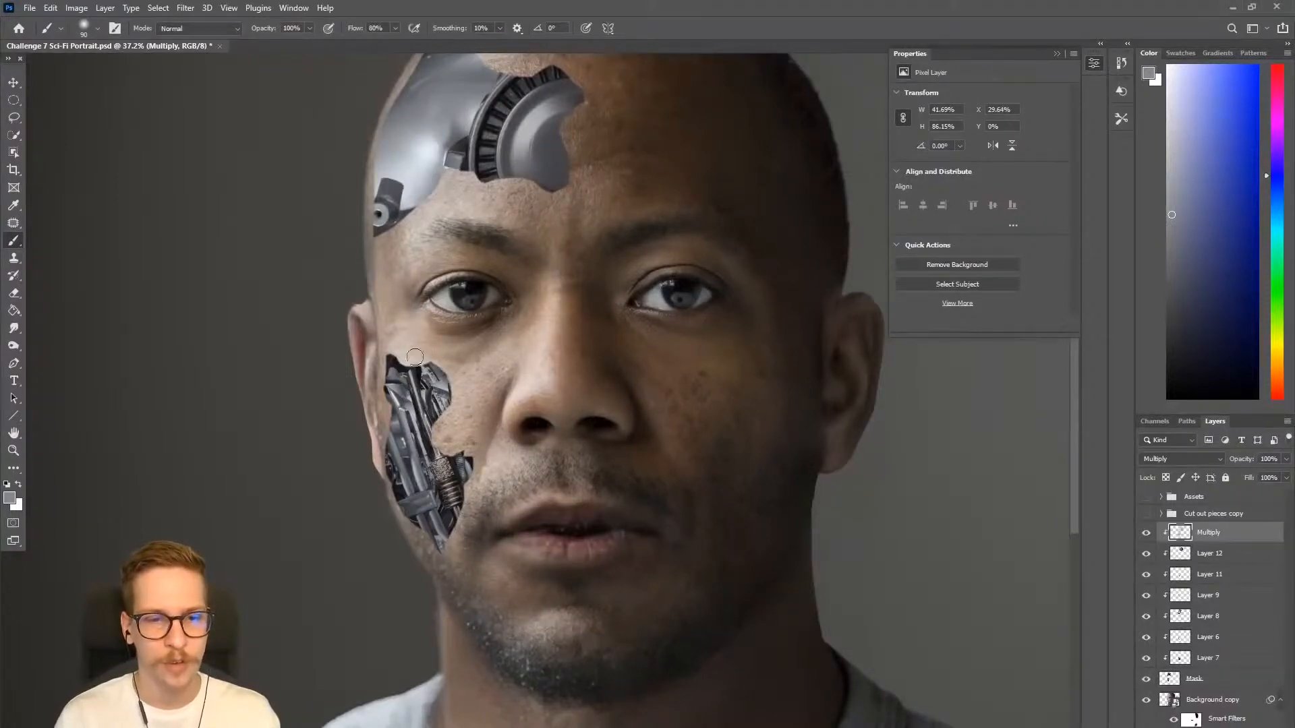
left_click_drag(426, 242, 408, 410)
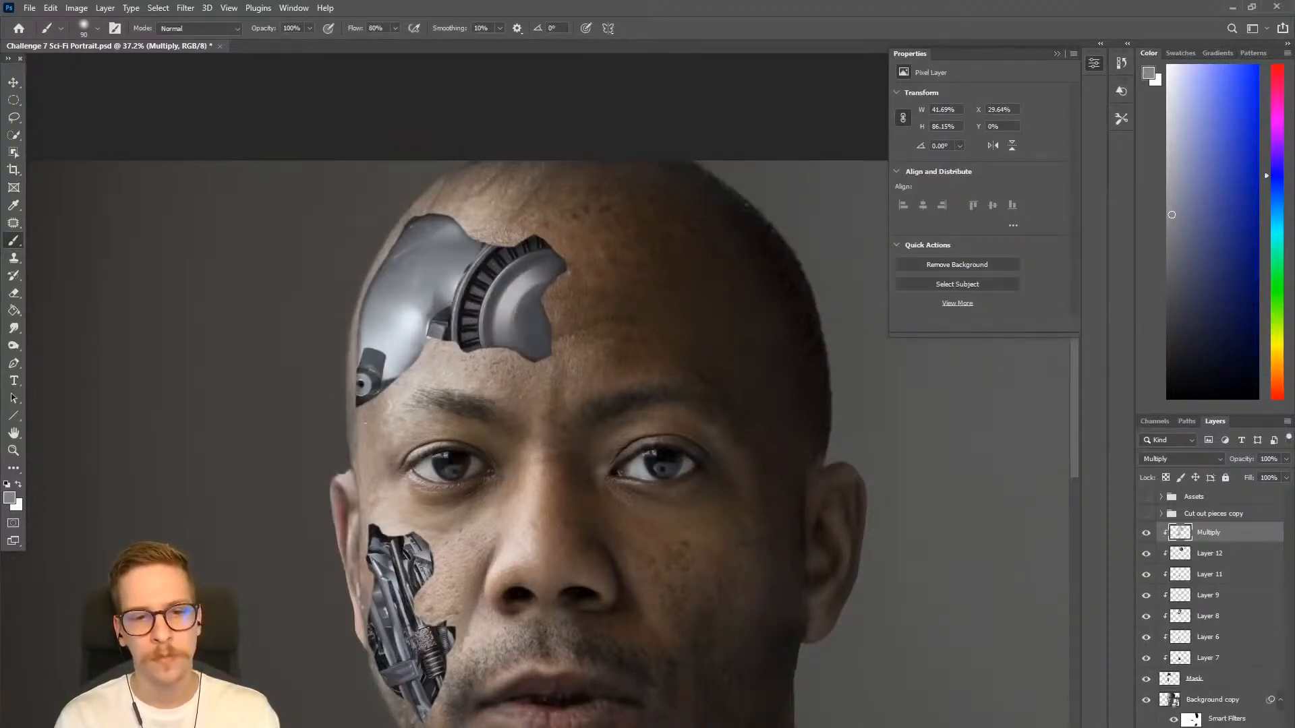
Refine the Multiply shading with varied soft brush sizes, finishing with 150 px along the forehead opening's lower edge.
scroll(365, 423, "down", 4)
key("bracketright")
key("bracketright")
key("bracketright")
key("bracketright")
key("bracketright")
key("bracketright")
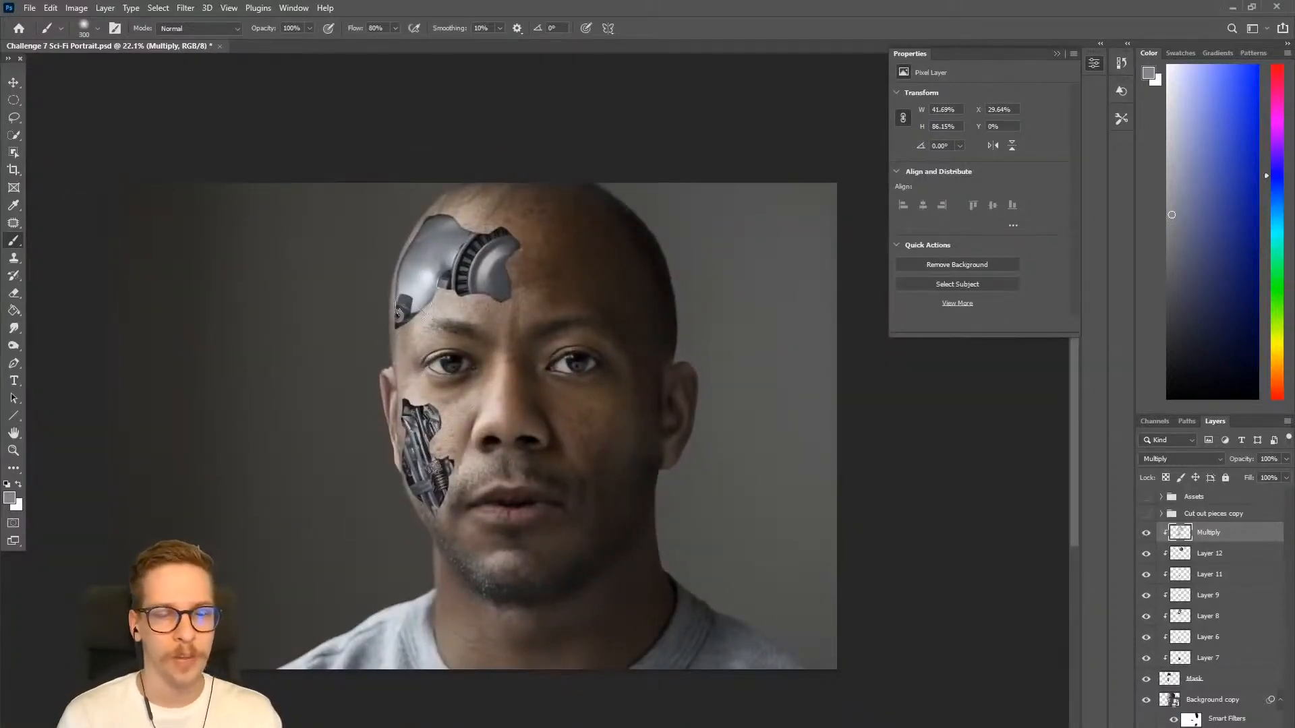
key("bracketright")
key("bracketright")
key("bracketleft")
key("bracketleft")
key("bracketleft")
key("bracketleft")
key("bracketleft")
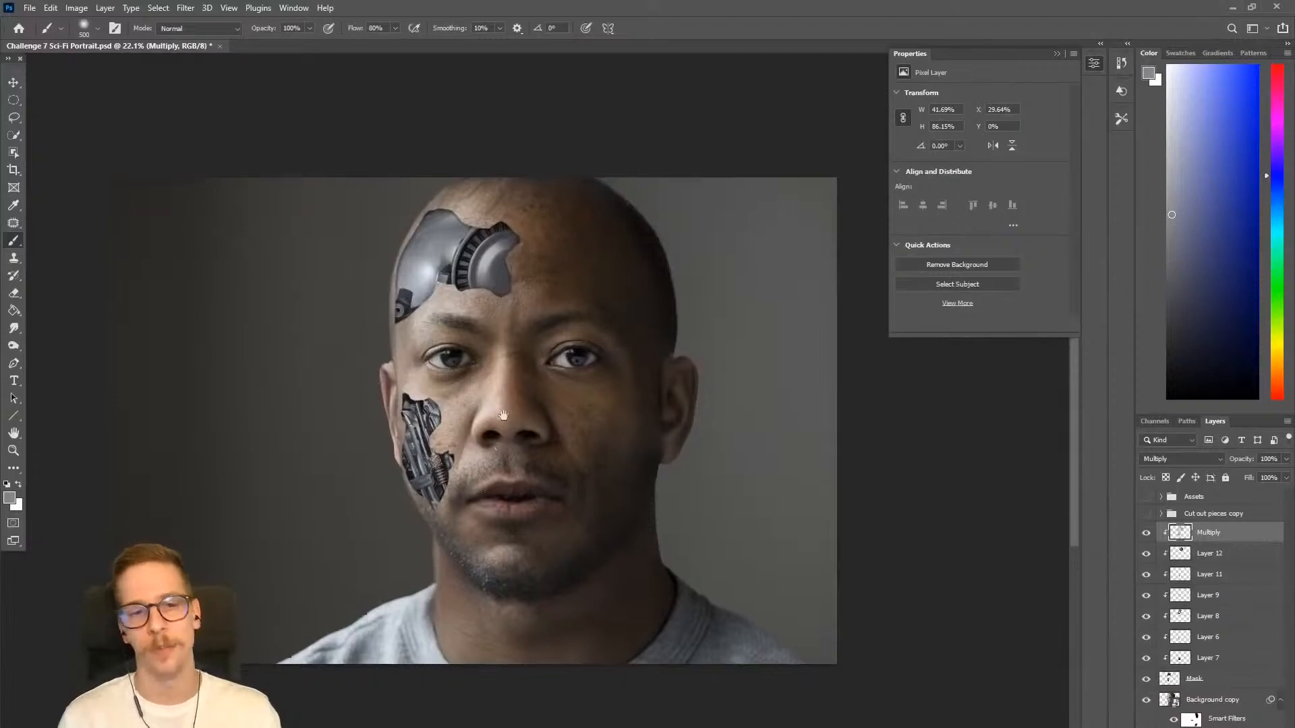
scroll(485, 419, "up", 2)
key("bracketright")
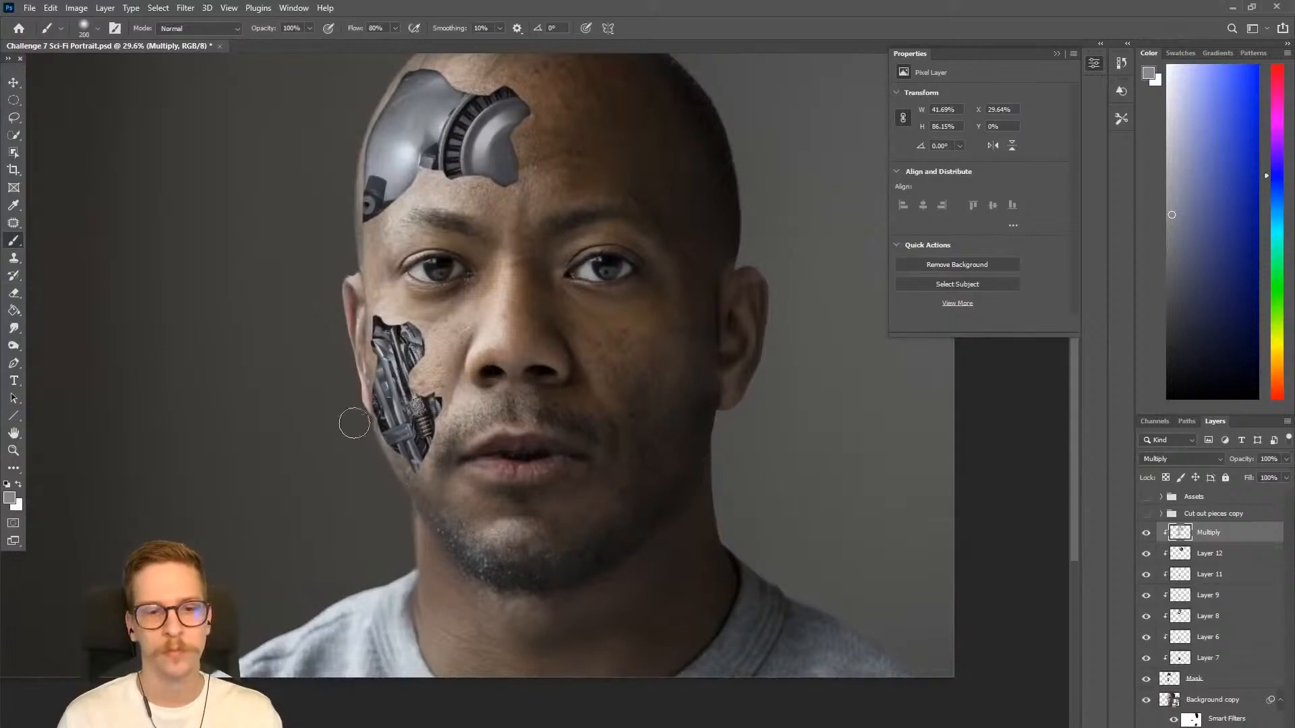
key("bracketleft")
key("bracketleft")
left_click_drag(489, 205, 491, 289)
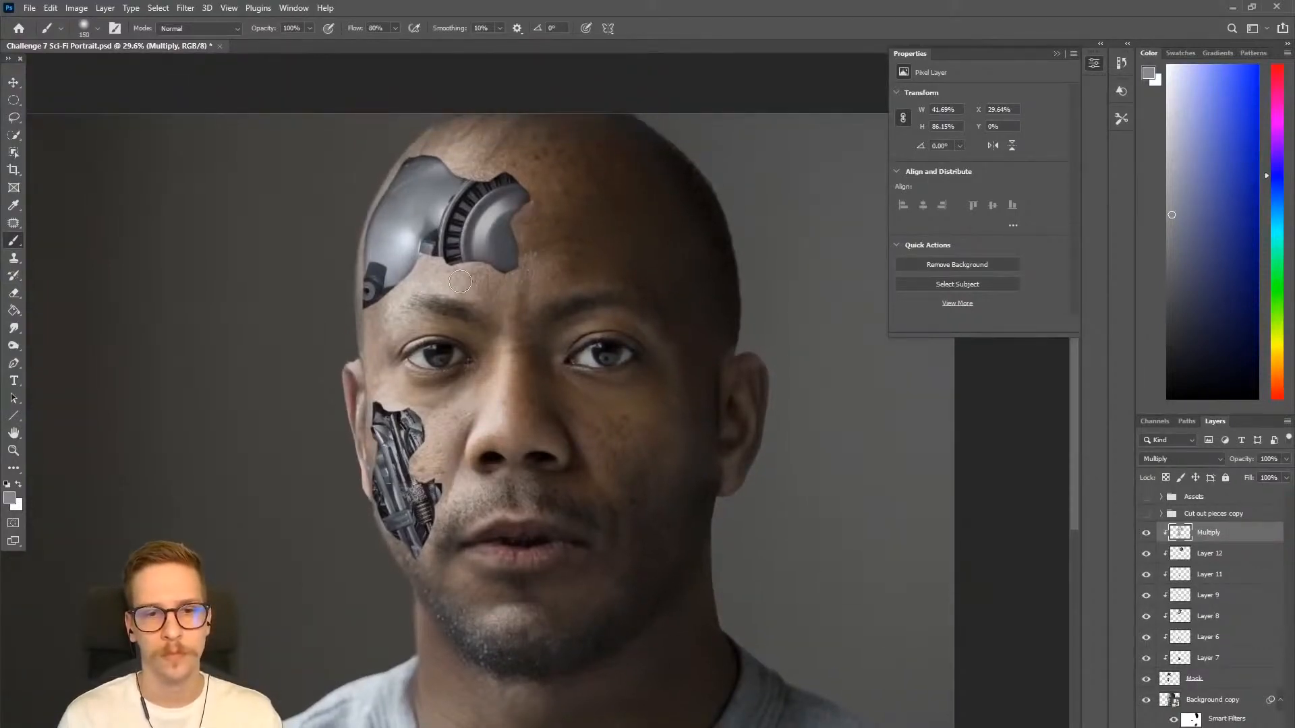
left_click_drag(476, 292, 438, 296)
mouse_move(489, 326)
left_mouse_down()
mouse_move(491, 369)
mouse_move(505, 372)
left_mouse_up()
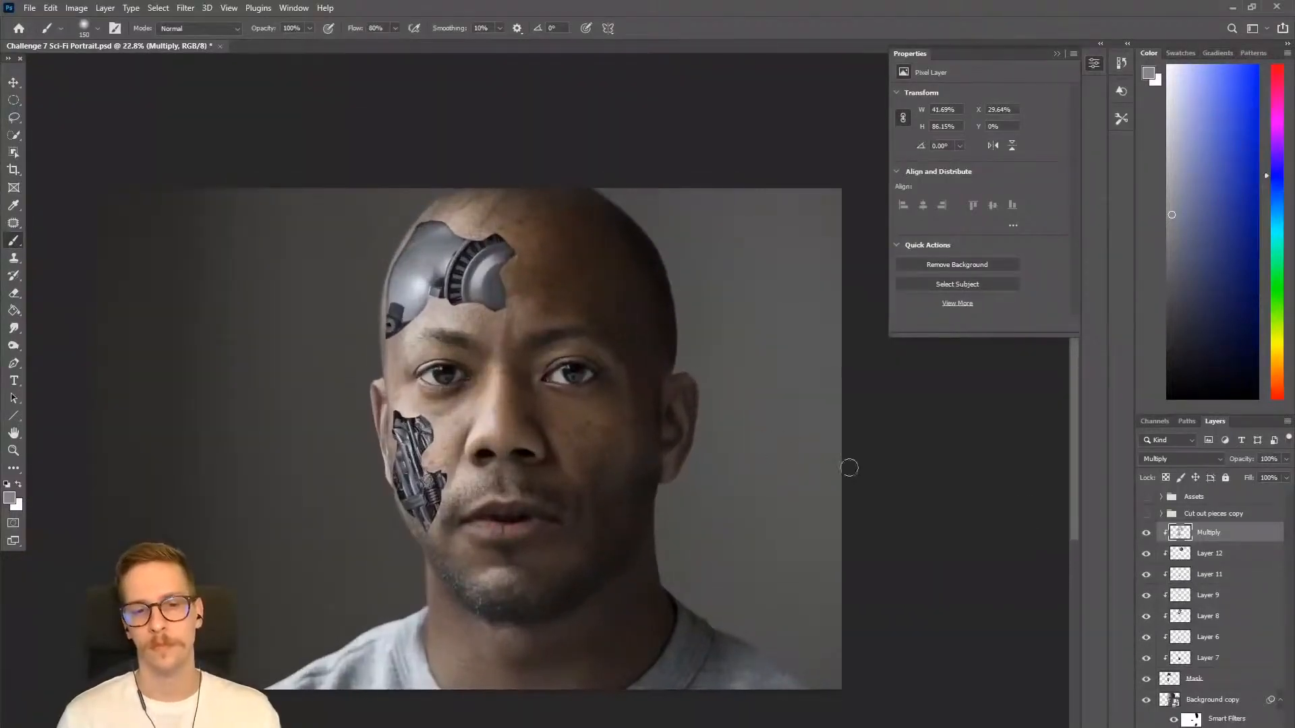
Compare the portrait with and without the Multiply layer's shading.
left_click(1145, 538)
left_click(1145, 538)
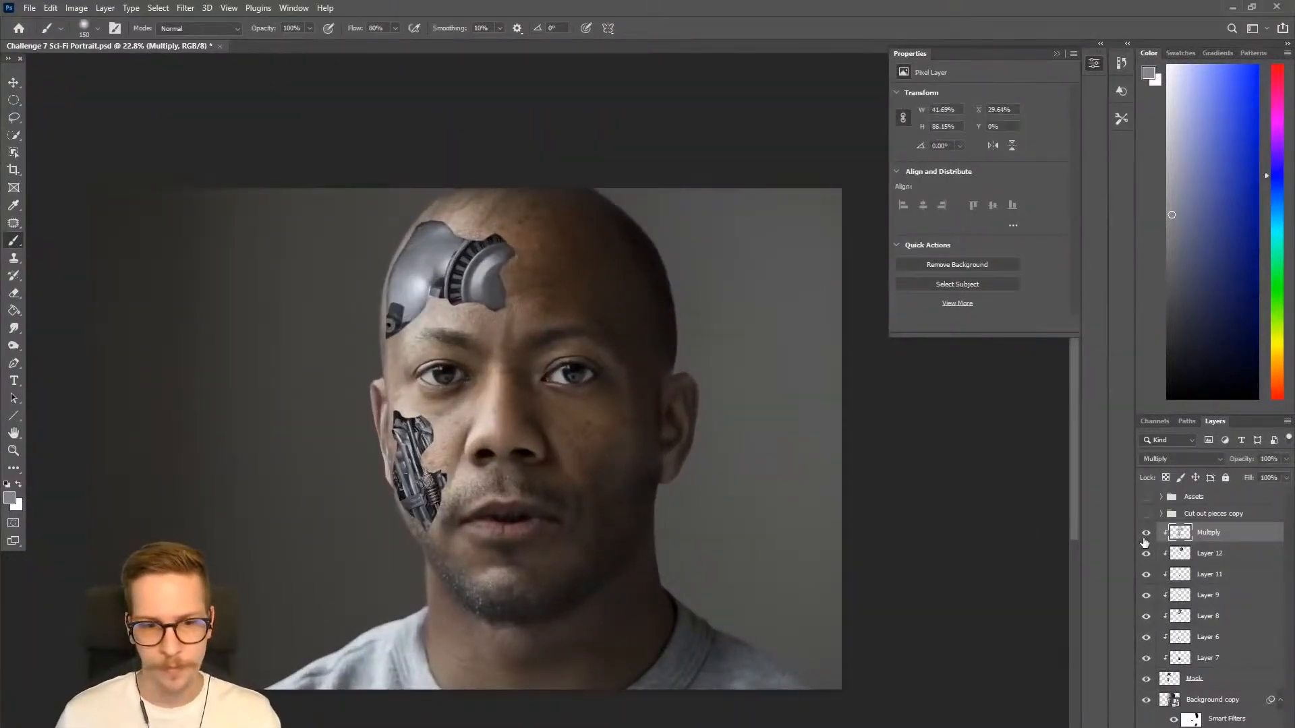
left_click(1146, 538)
left_click(1146, 539)
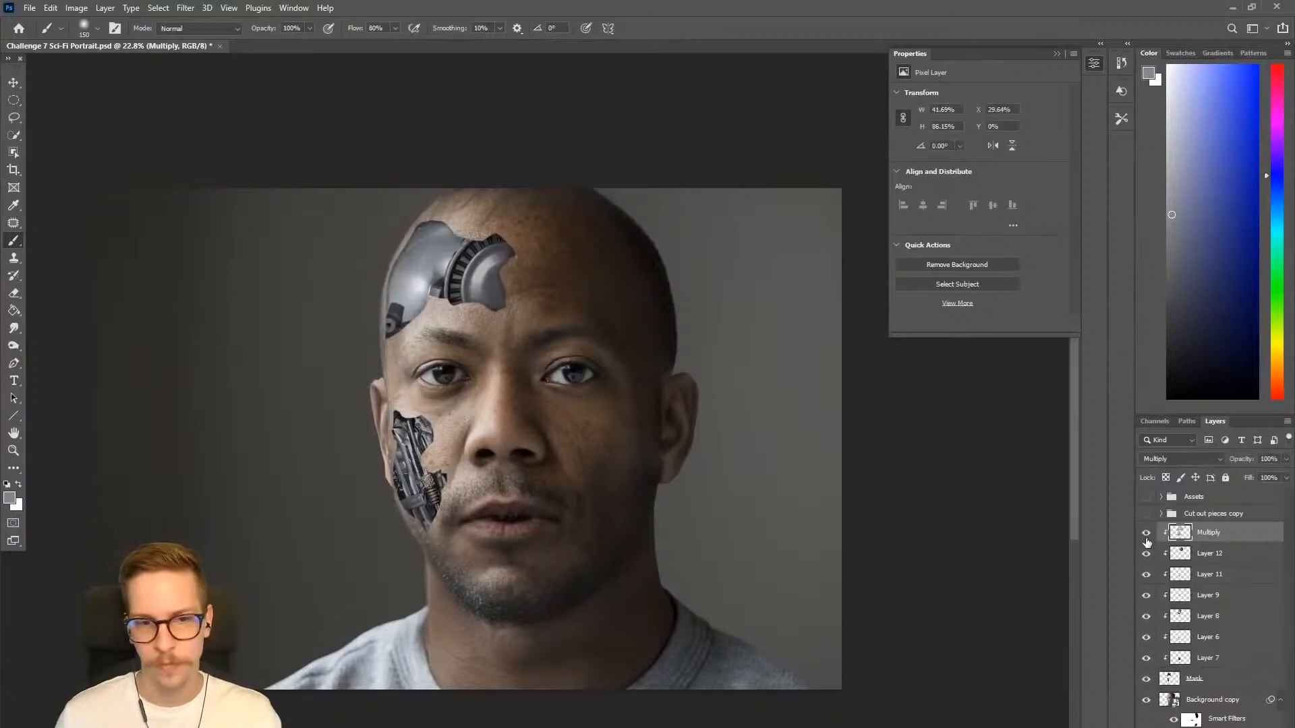
Add a layer named CD in Color Dodge mode above the Multiply layer and clip it to the Mask layer.
key("ctrl+shift+n")
type("CD")
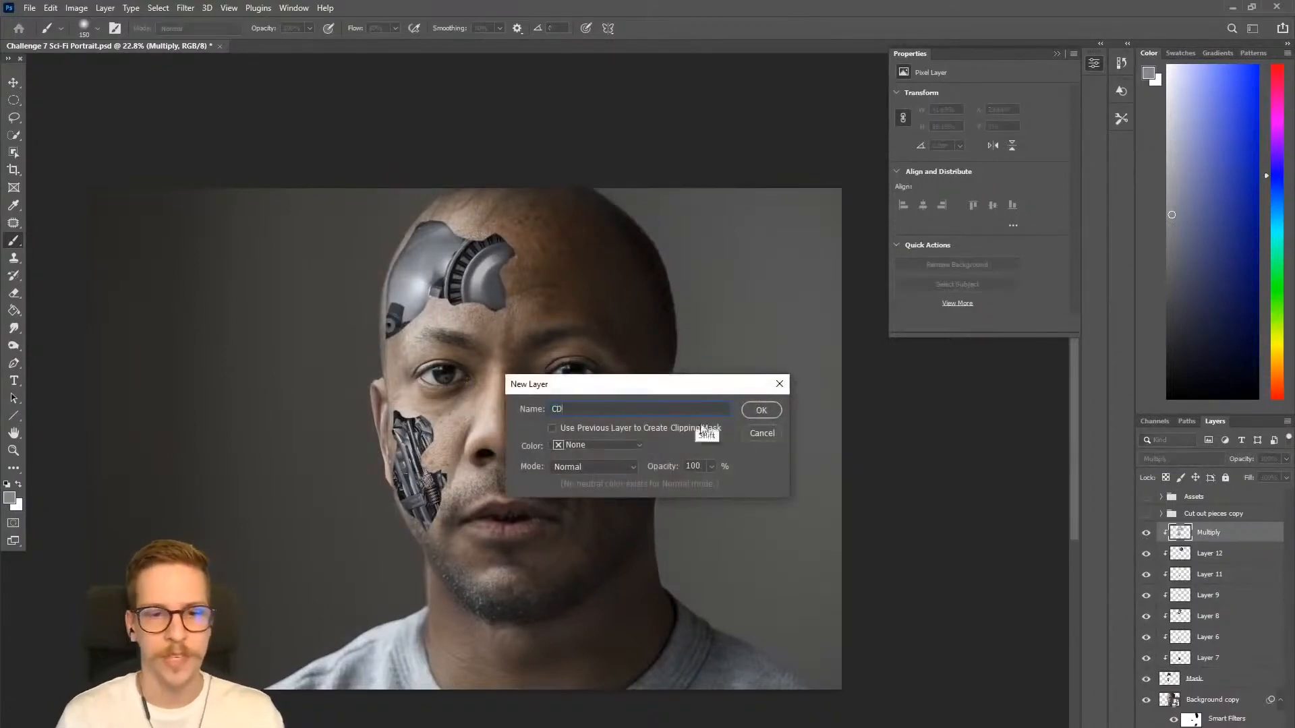
left_click(604, 468)
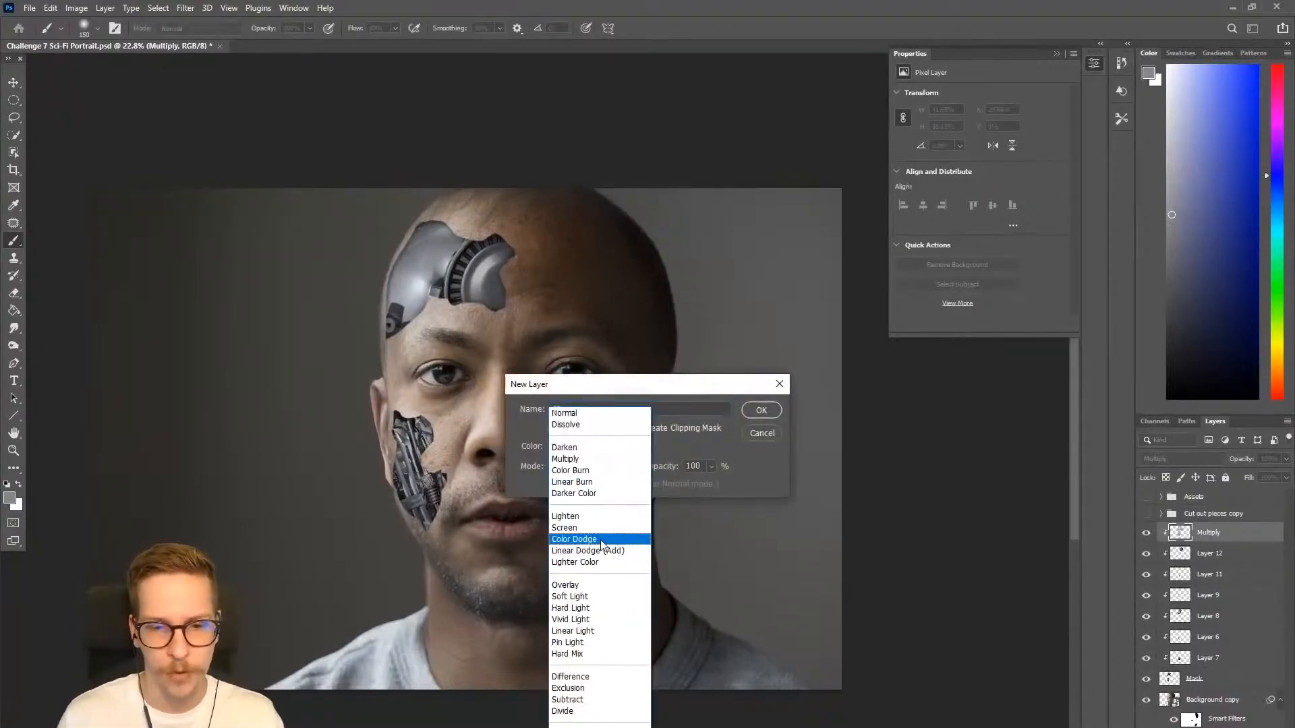
left_click(603, 540)
left_click(759, 412)
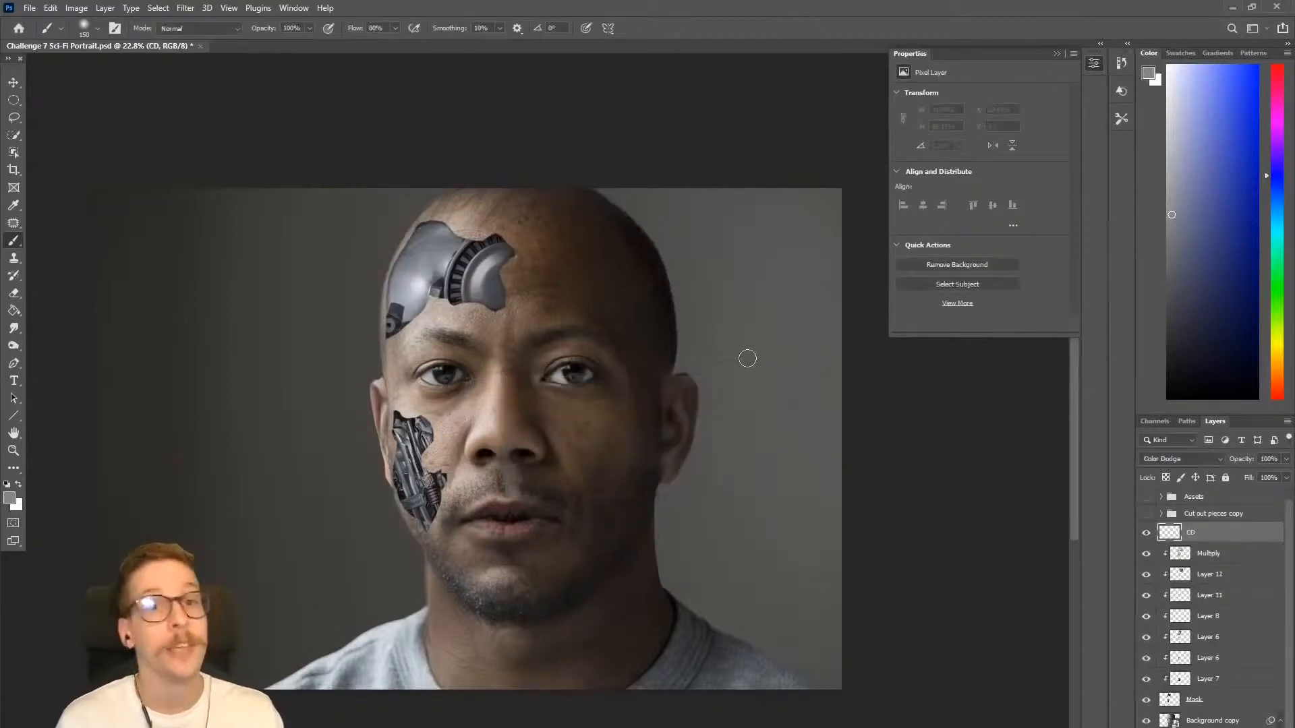
right_click(1236, 533)
left_click(1147, 479)
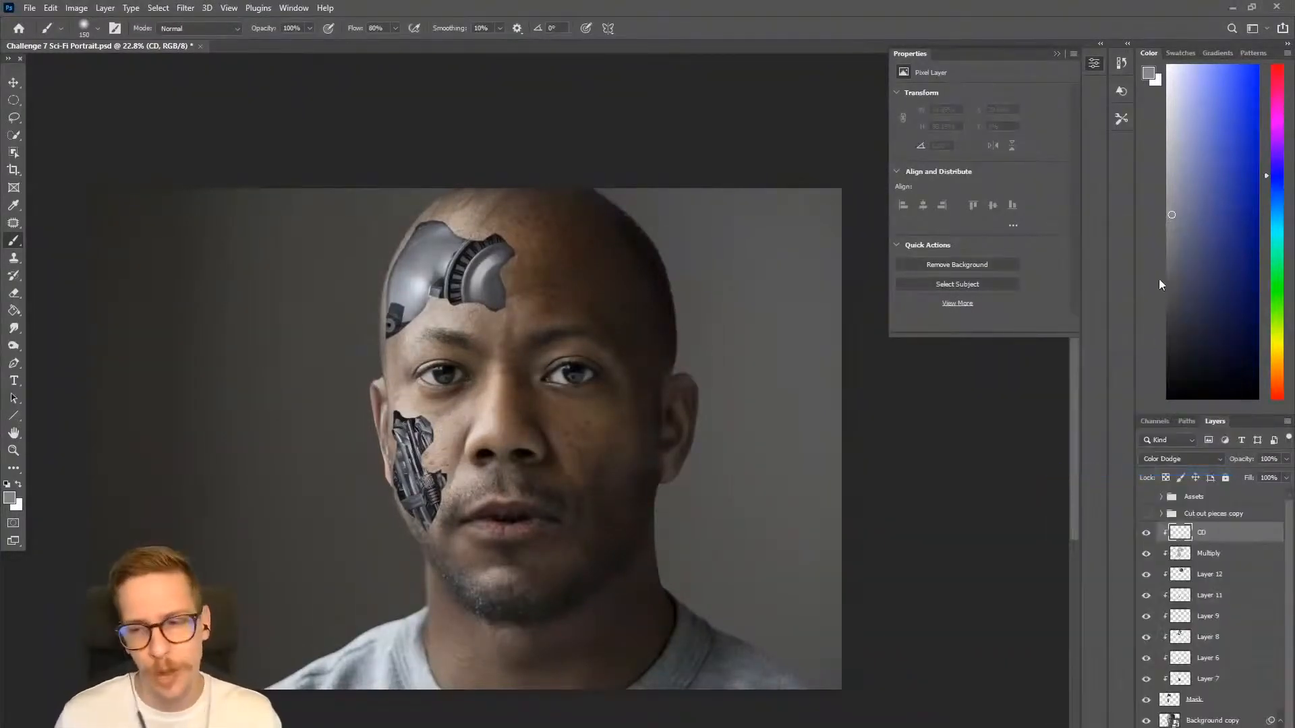
Choose a dark, muted orange-brown brush colour and enlarge the soft brush to 500 px.
left_click_drag(1268, 358, 1277, 368)
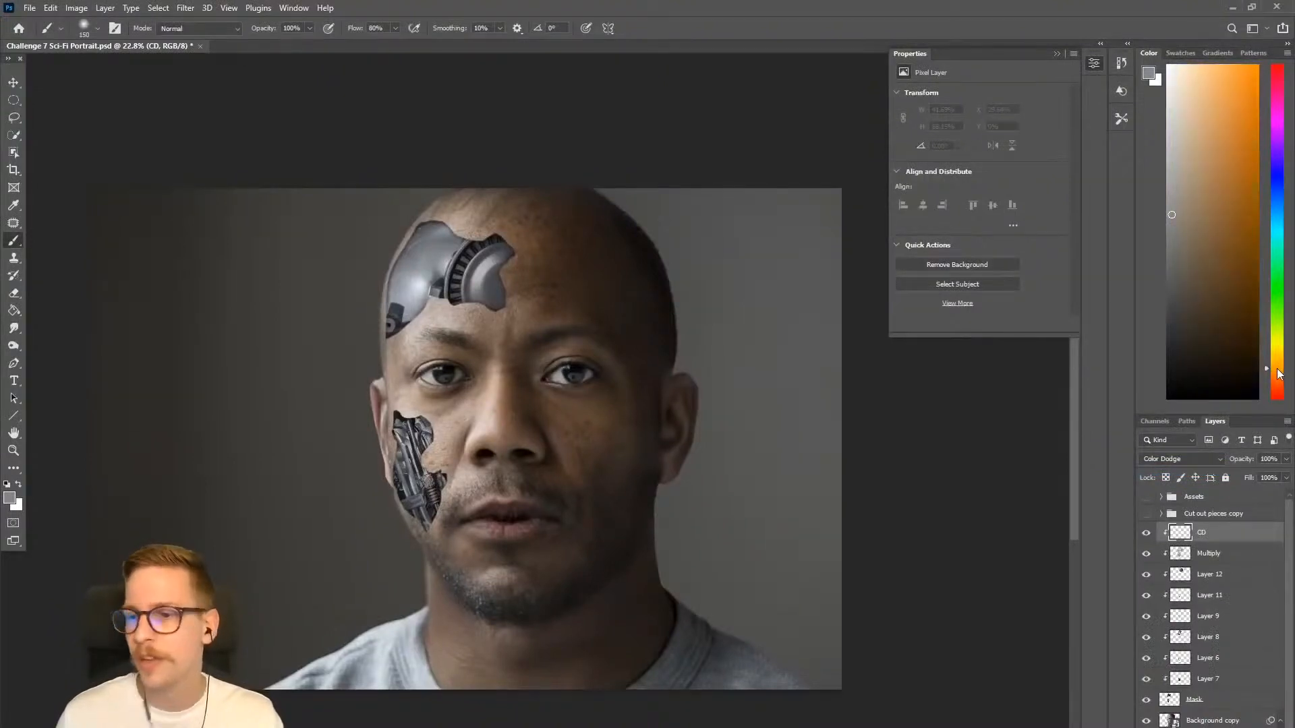
left_click_drag(1175, 219, 1180, 326)
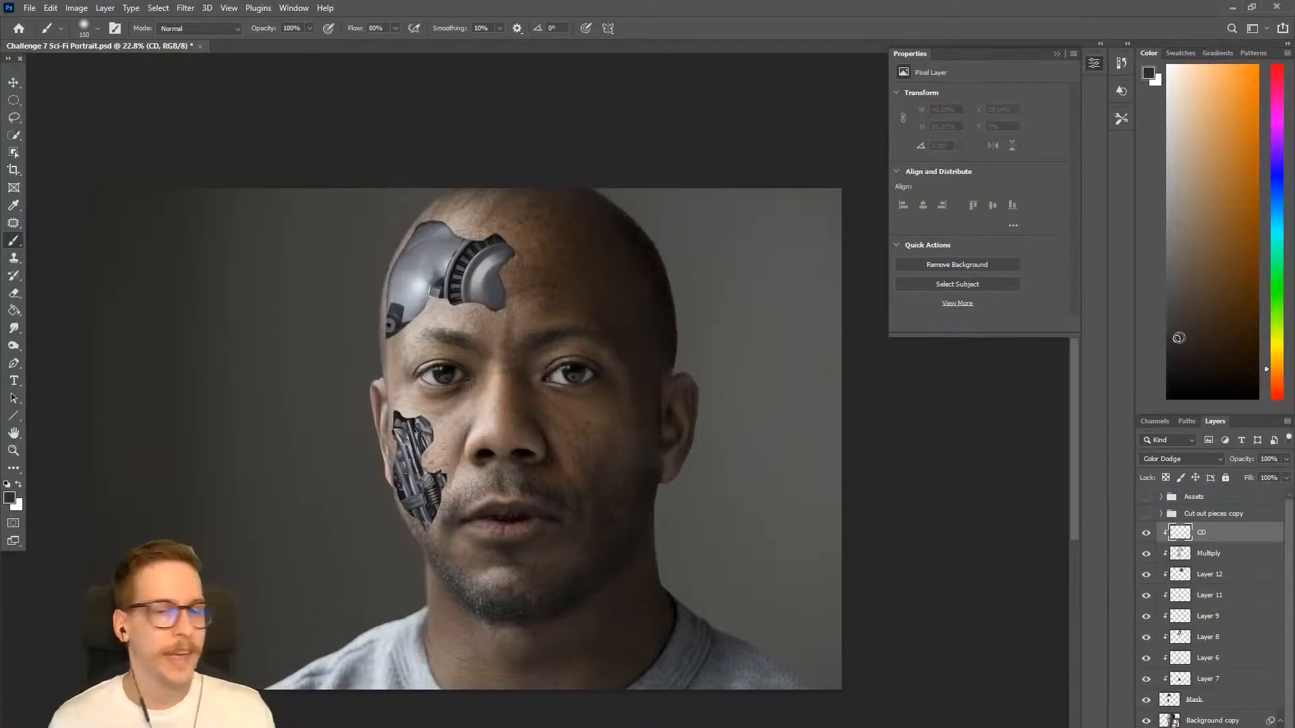
key("bracketright")
key("bracketright")
key("bracketright")
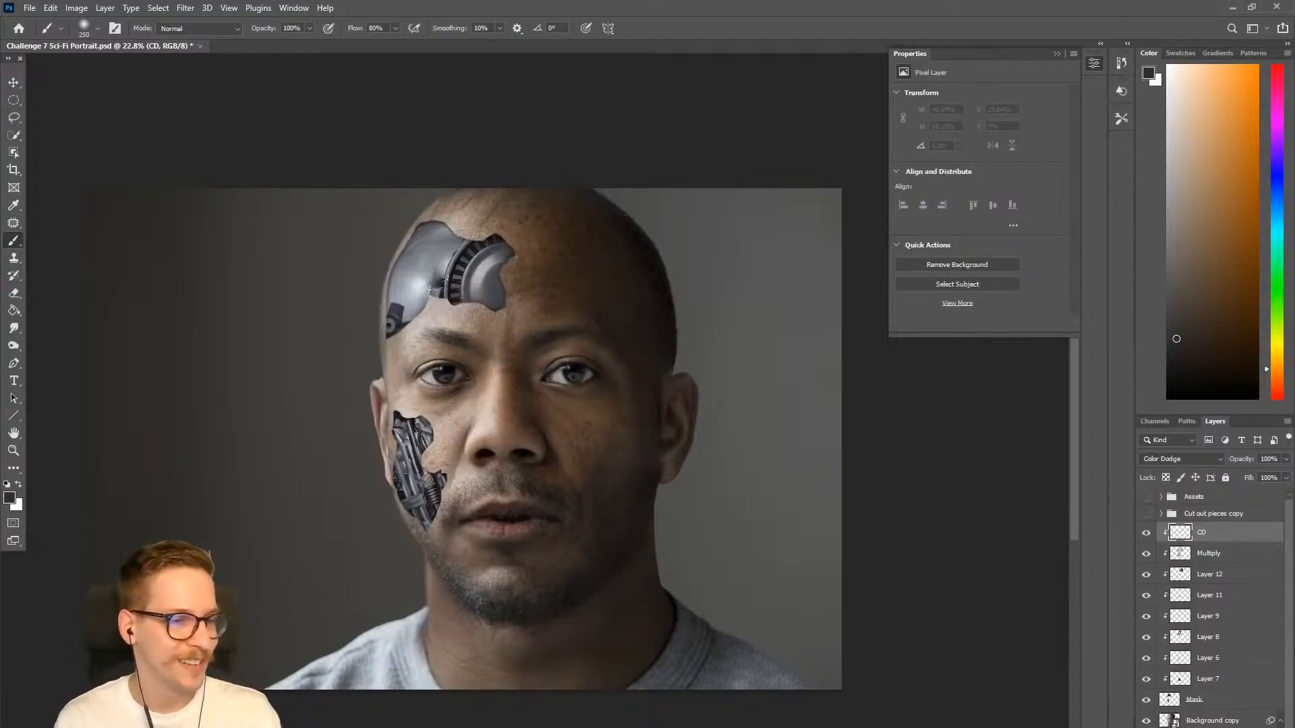
key("bracketright")
key("bracketright")
key("bracketright")
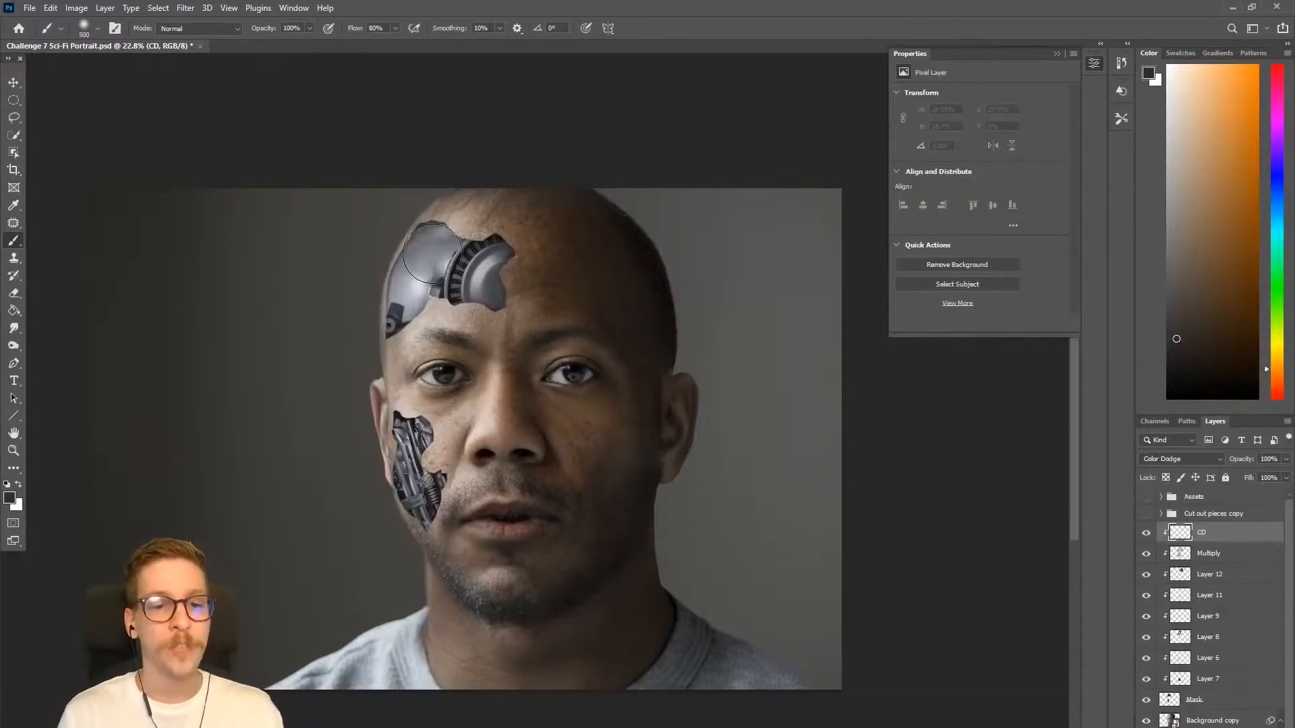
Brighten the highlights of the metal forehead parts on the CD layer with a soft brush up to 600 px.
scroll(432, 253, "down", 2)
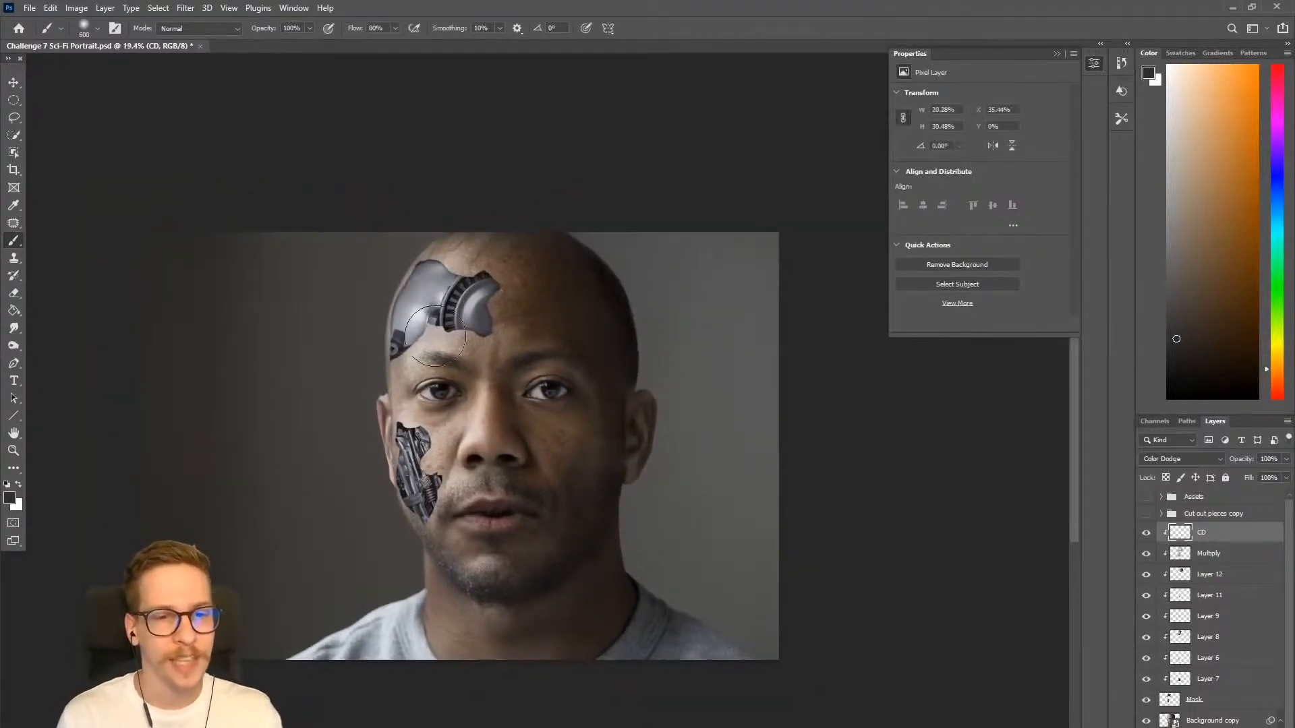
key("bracketright")
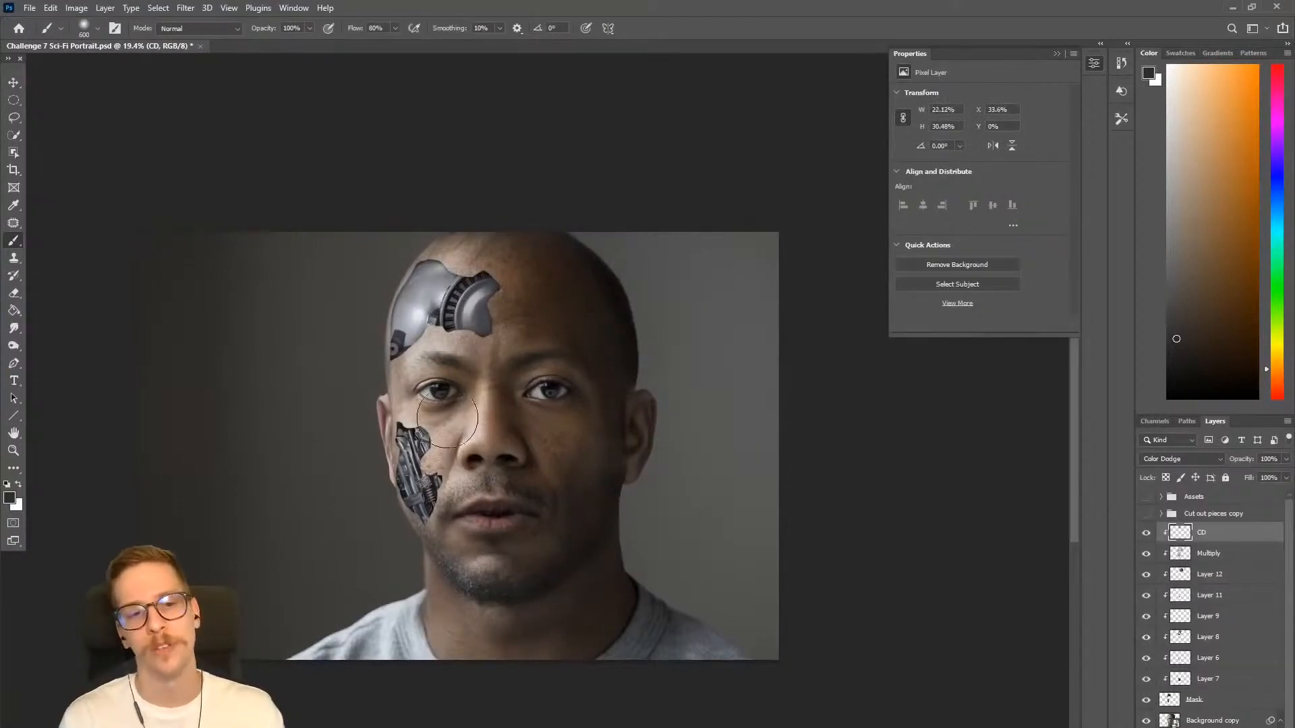
left_click(462, 294)
key("bracketleft")
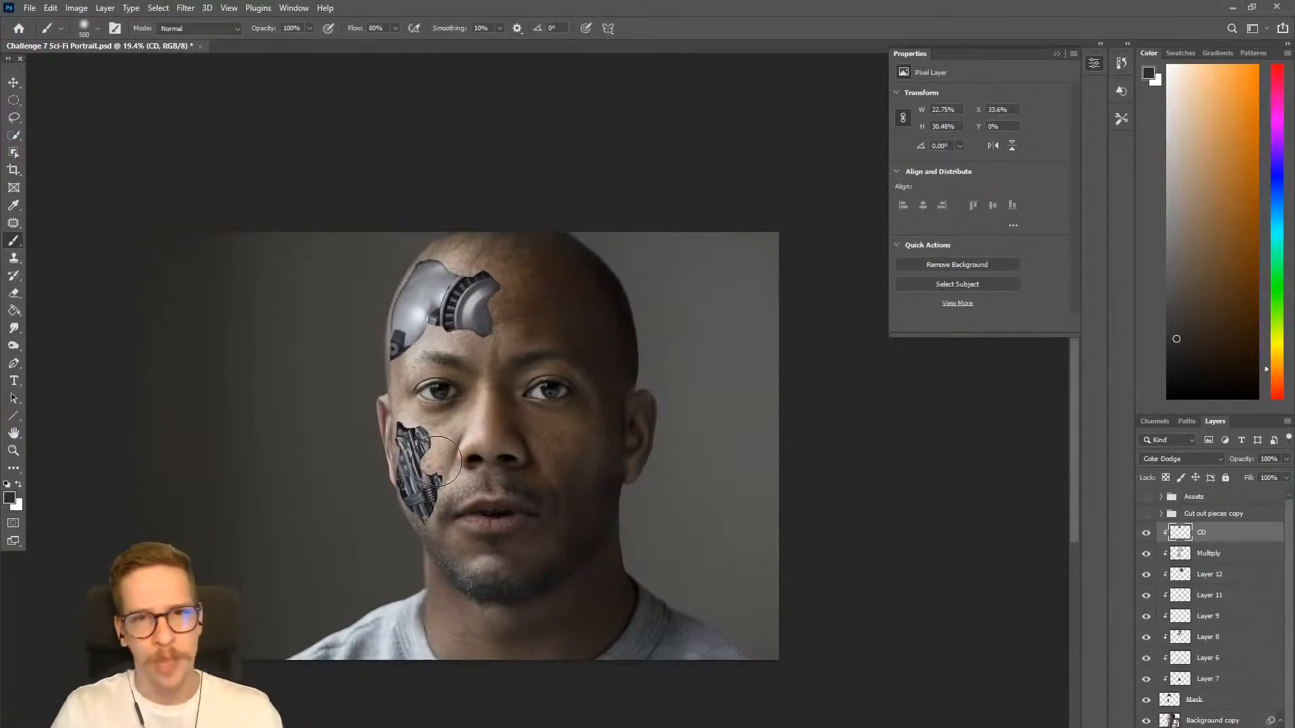
Add highlights to the cheek machinery on the CD layer, reducing the brush to 125 px for the smaller parts.
mouse_move(410, 487)
left_mouse_down()
mouse_move(383, 512)
mouse_move(449, 437)
mouse_move(425, 491)
left_mouse_up()
key("bracketleft")
key("bracketleft")
key("bracketleft")
key("bracketleft")
key("bracketleft")
key("bracketleft")
left_click_drag(409, 409, 427, 492)
key("bracketleft")
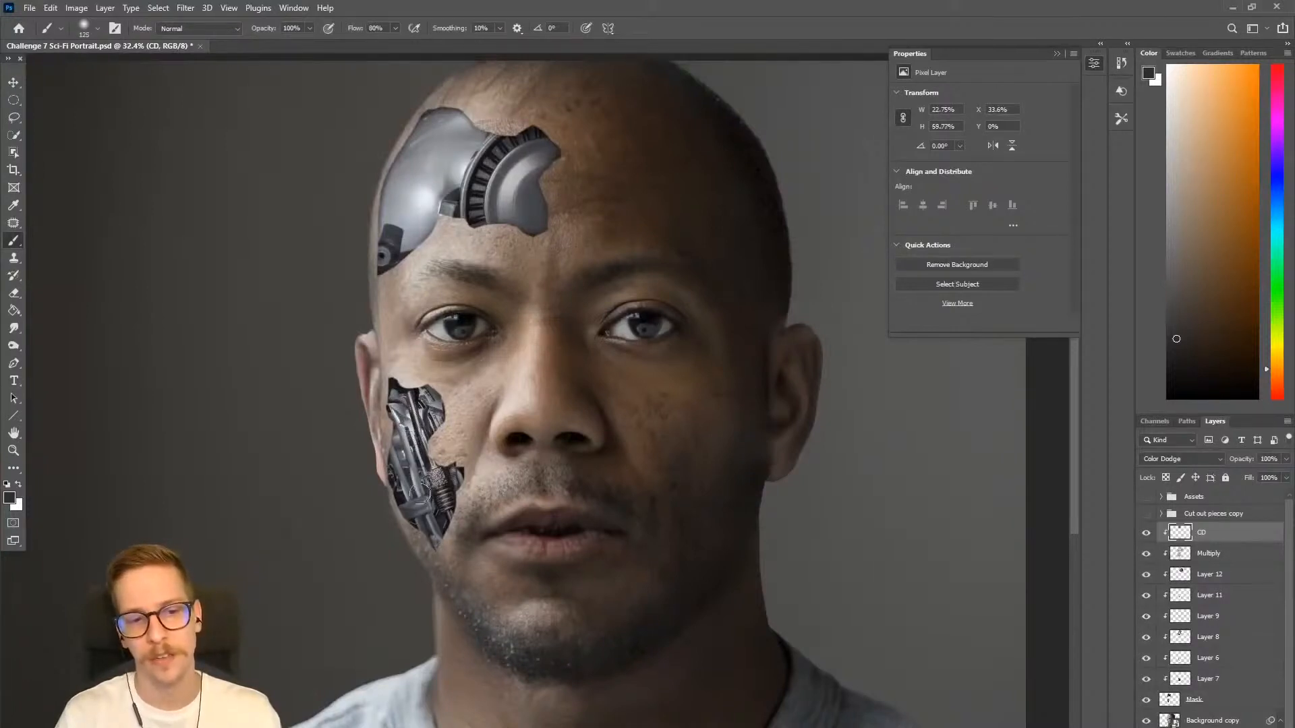
mouse_move(411, 442)
left_mouse_down()
mouse_move(420, 504)
mouse_move(394, 535)
left_mouse_up()
mouse_move(433, 507)
left_mouse_down()
mouse_move(404, 499)
mouse_move(443, 488)
mouse_move(433, 531)
mouse_move(419, 526)
left_mouse_up()
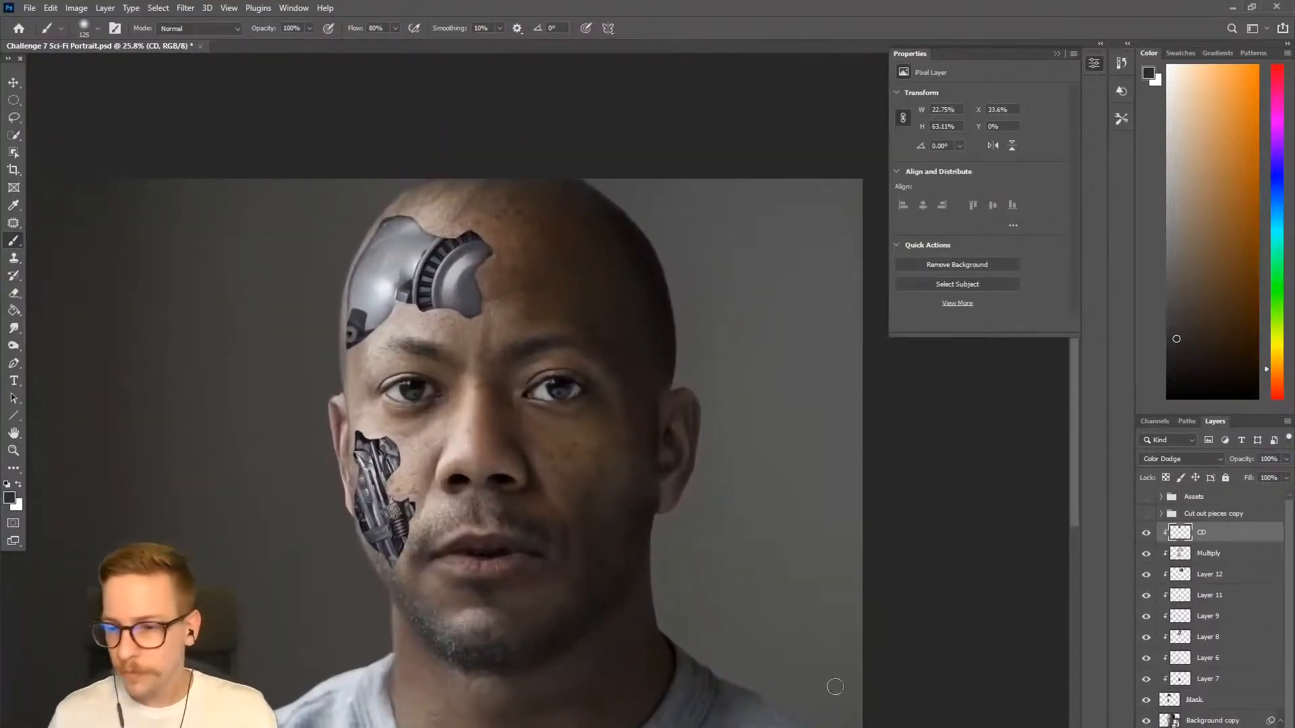
Select the Mask layer, hide all layers clipped to it and sample the mask's dark colour for the brush.
left_click(1217, 701)
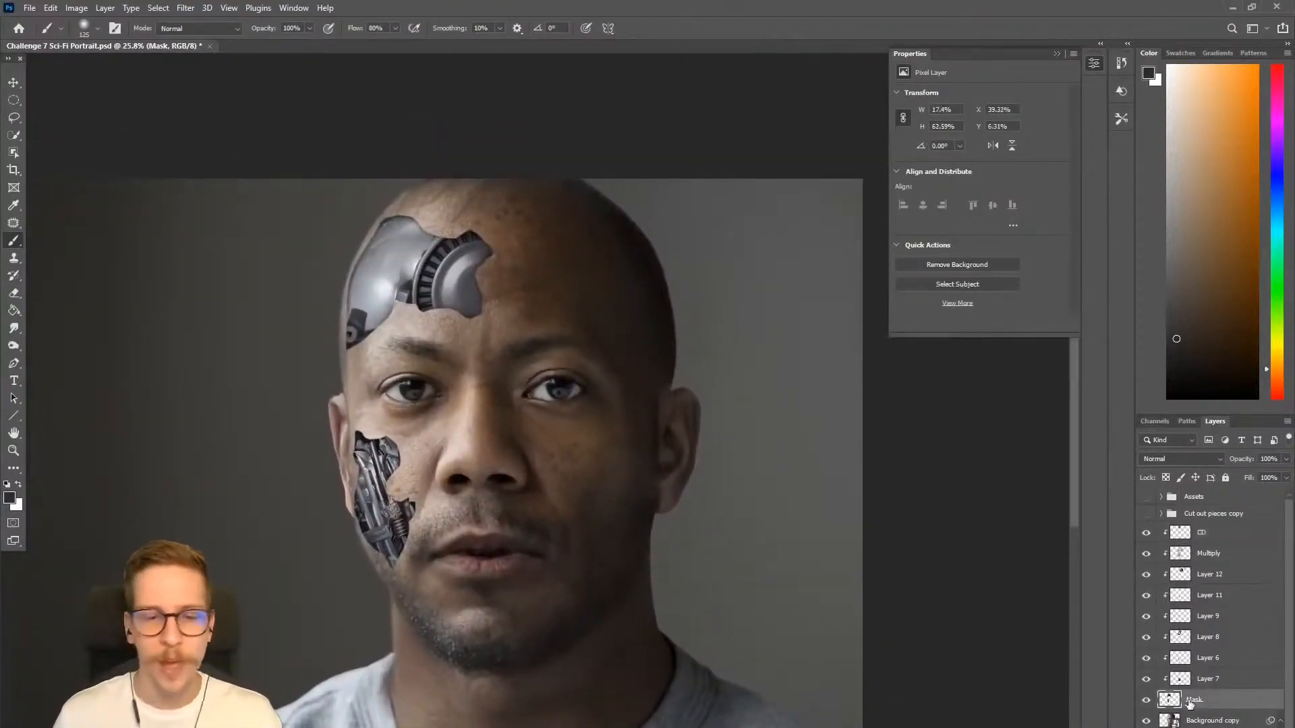
key("e")
scroll(445, 229, "up", 1)
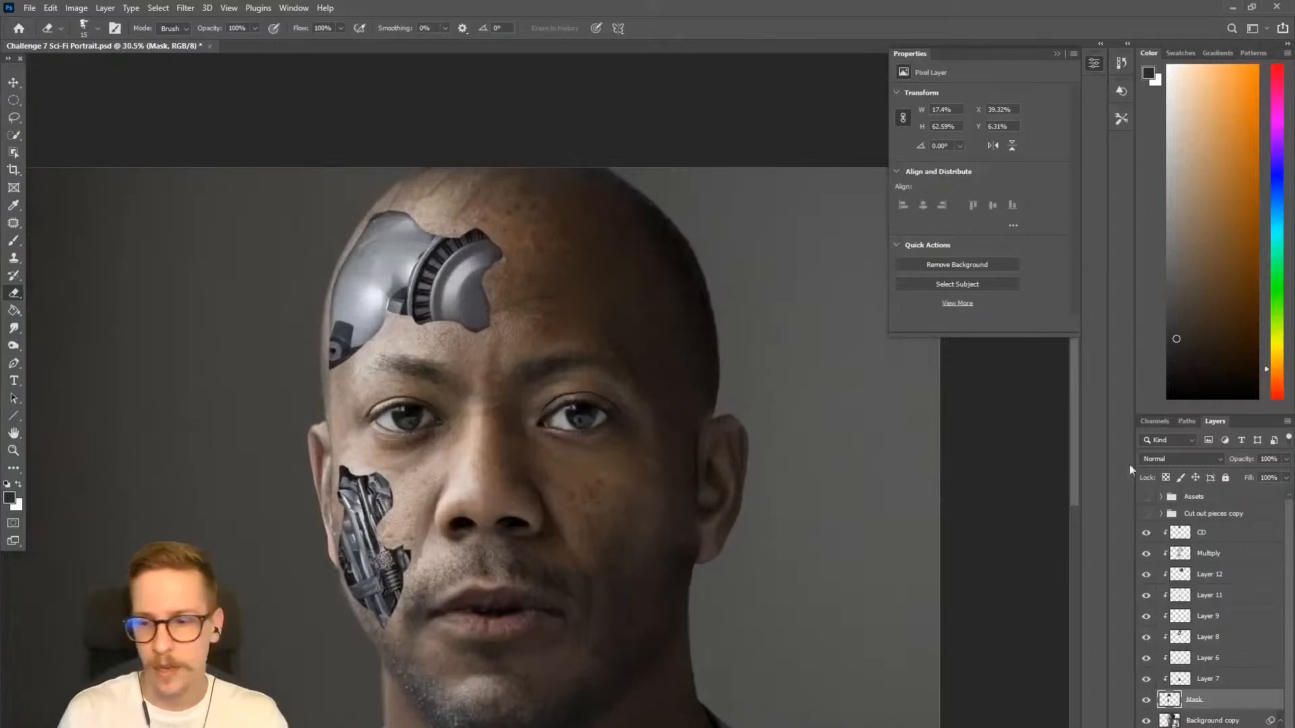
left_click_drag(1146, 532, 1146, 679)
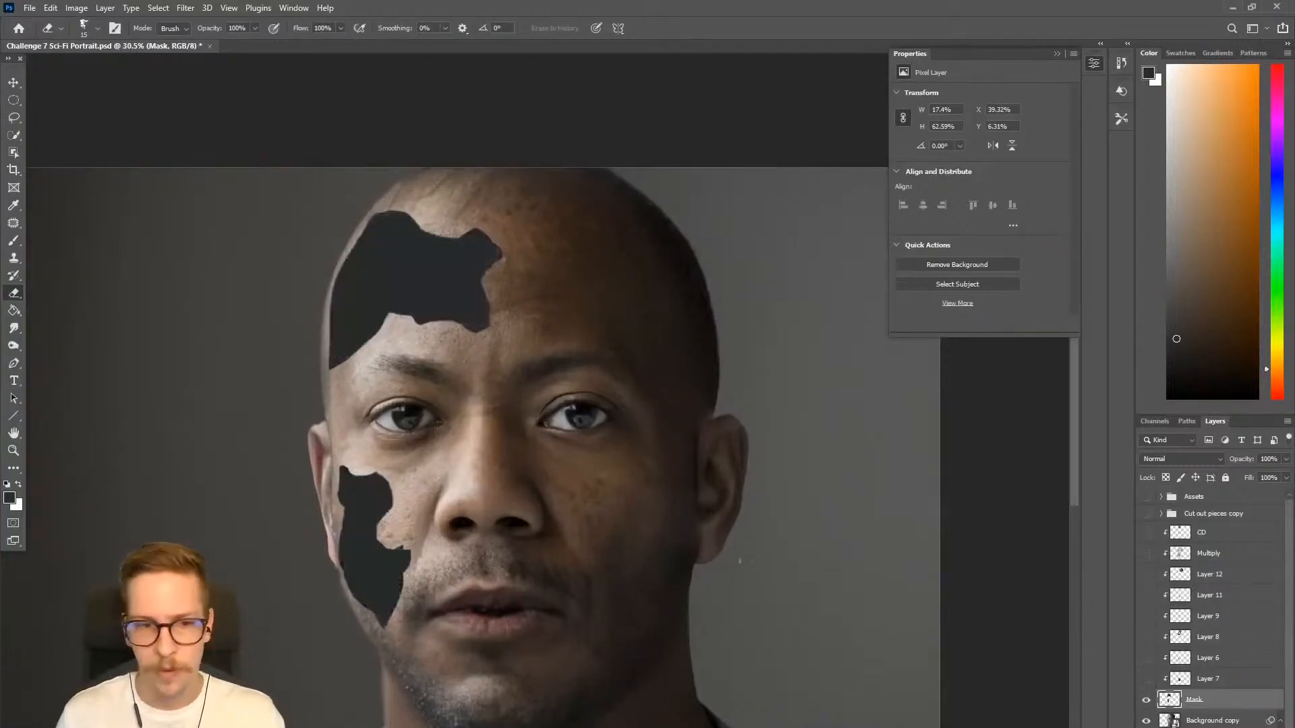
key("b")
left_click(428, 263, "alt")
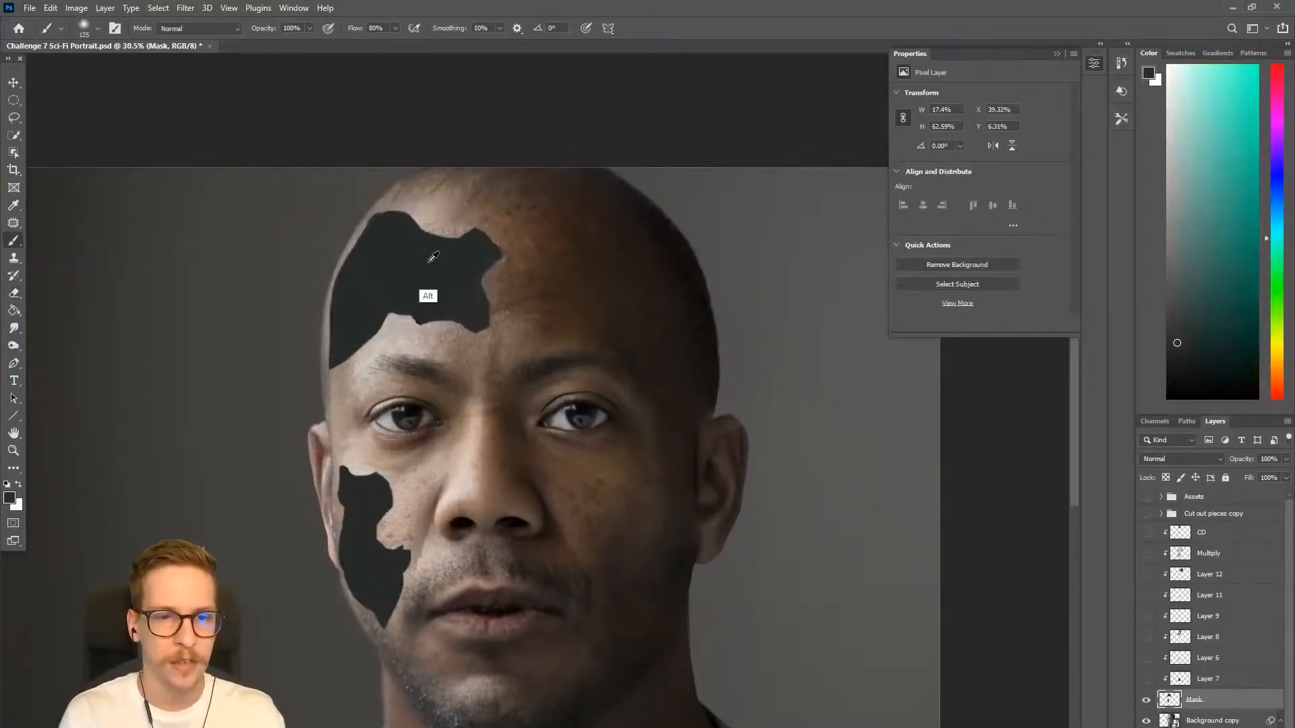
Select the textured Sampled Brush 1 3 at 70 px and show the clipped layers again.
right_click(406, 267)
left_click(499, 428)
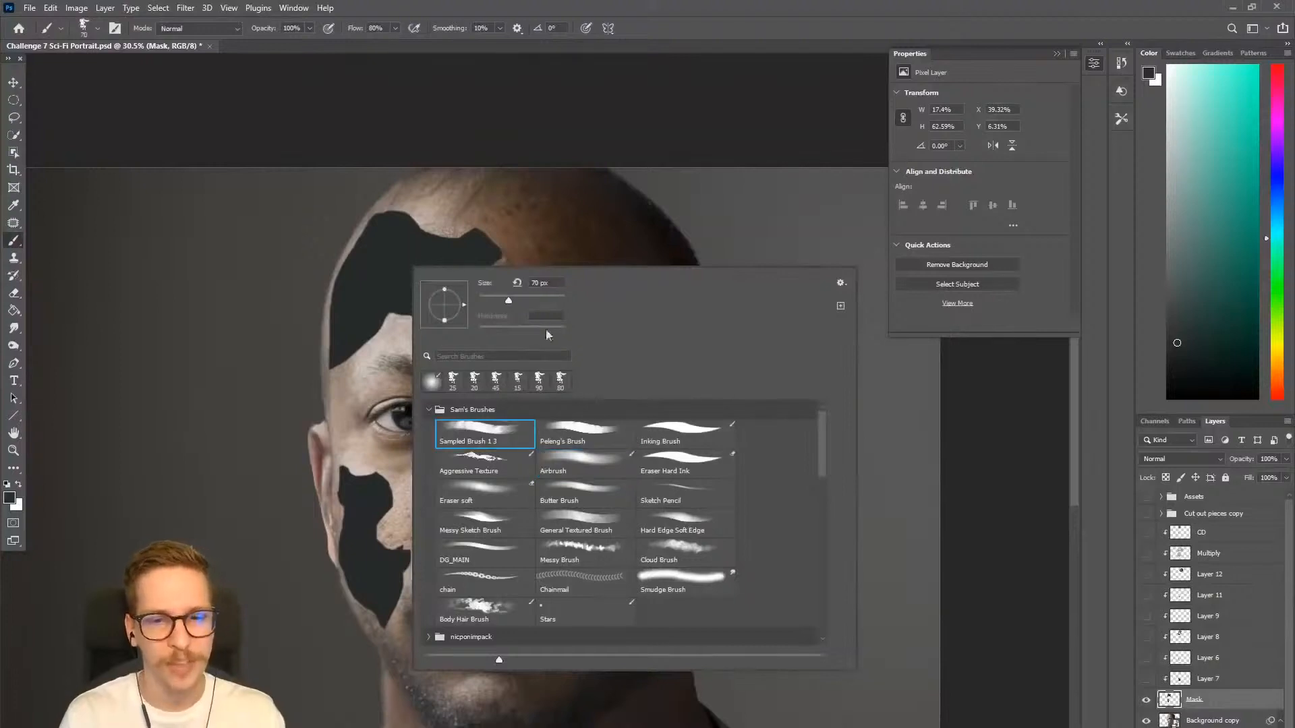
left_click(613, 135)
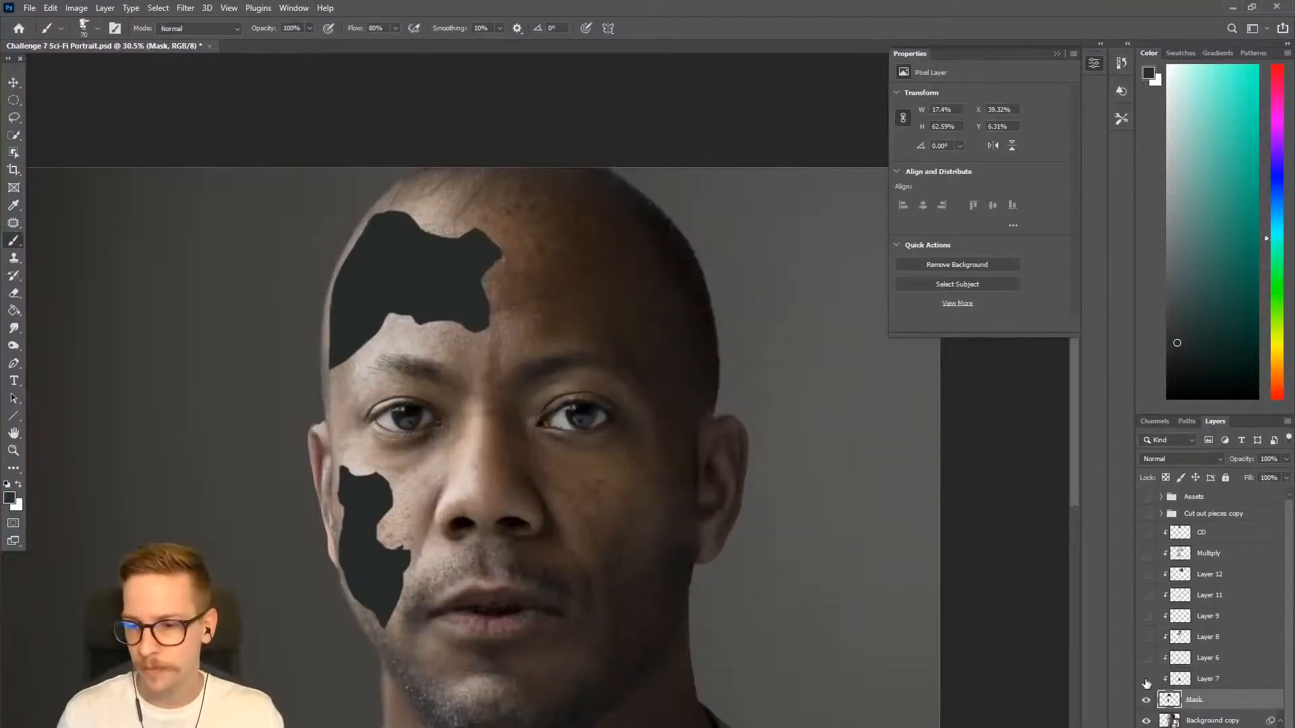
left_click_drag(1146, 681, 1146, 560)
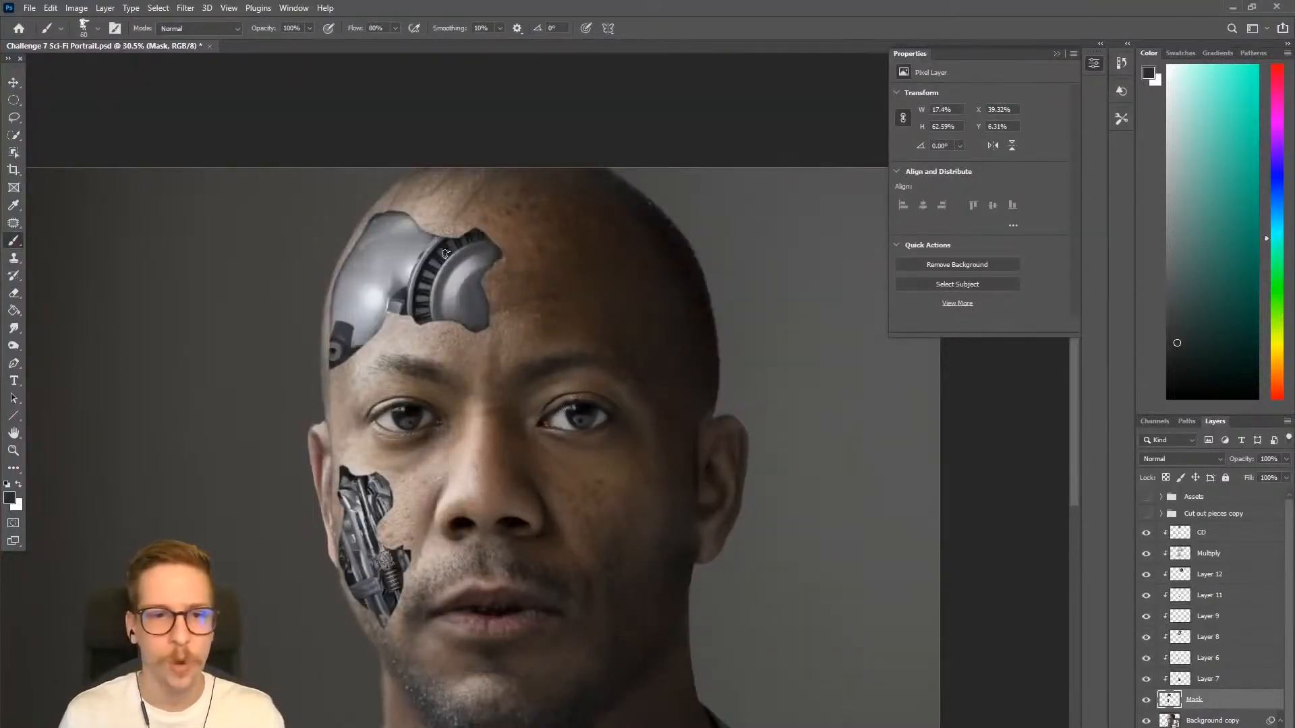
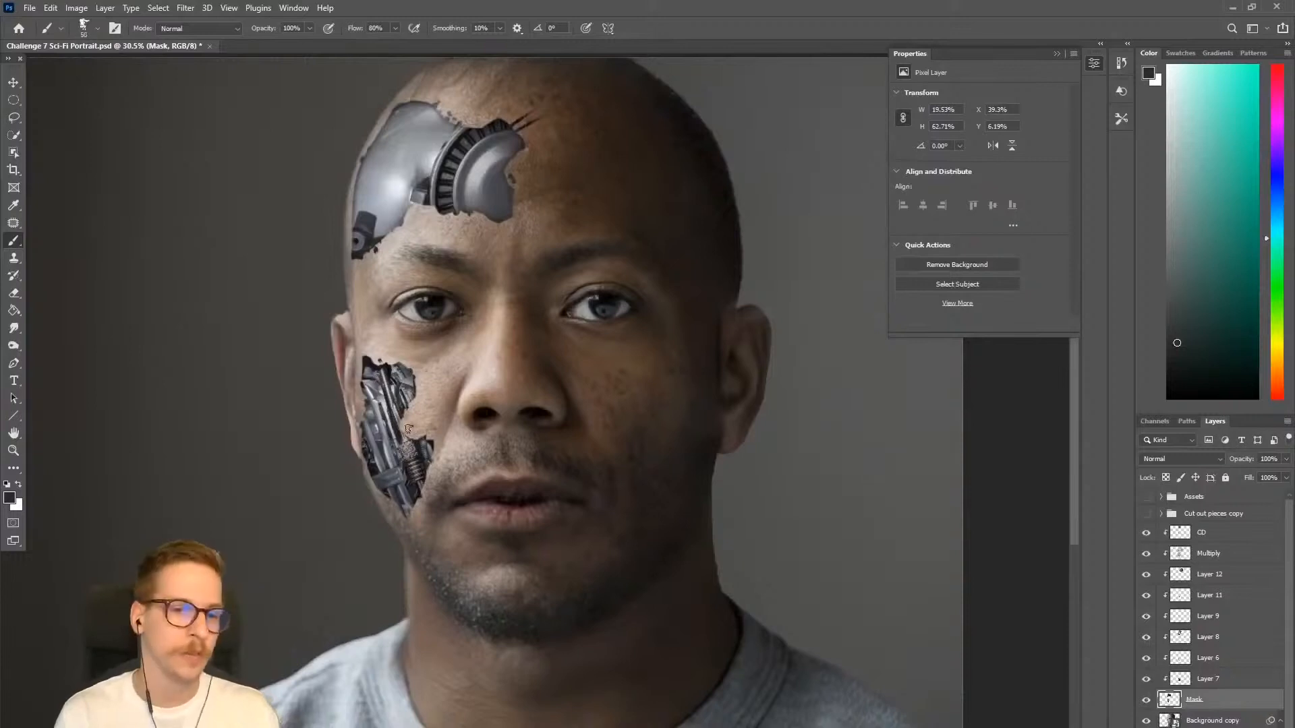
Try roughening the cheek opening's edge with textured strokes on the Mask layer, then undo the attempts.
mouse_move(408, 429)
left_mouse_down()
mouse_move(401, 394)
mouse_move(433, 432)
mouse_move(416, 405)
mouse_move(409, 448)
mouse_move(370, 416)
mouse_move(402, 407)
mouse_move(377, 420)
mouse_move(365, 390)
mouse_move(373, 426)
mouse_move(358, 410)
mouse_move(391, 502)
mouse_move(432, 446)
mouse_move(423, 533)
mouse_move(435, 497)
mouse_move(423, 476)
mouse_move(439, 476)
mouse_move(422, 395)
left_mouse_up()
key("ctrl+z")
key("]")
key("ctrl+z")
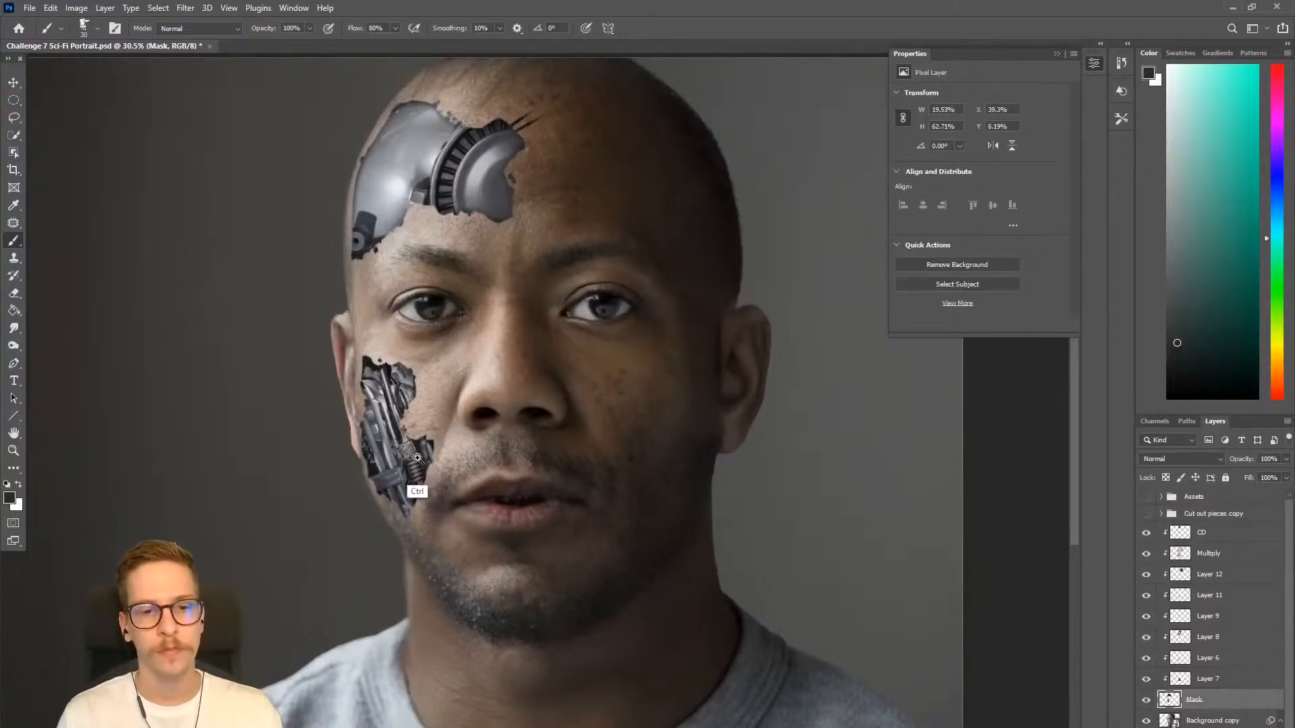
Roughen the lower edge of the cheek opening on the Mask layer with small textured strokes, reducing the brush to 20 px.
left_click_drag(420, 456, 407, 459)
left_click_drag(425, 462, 402, 504)
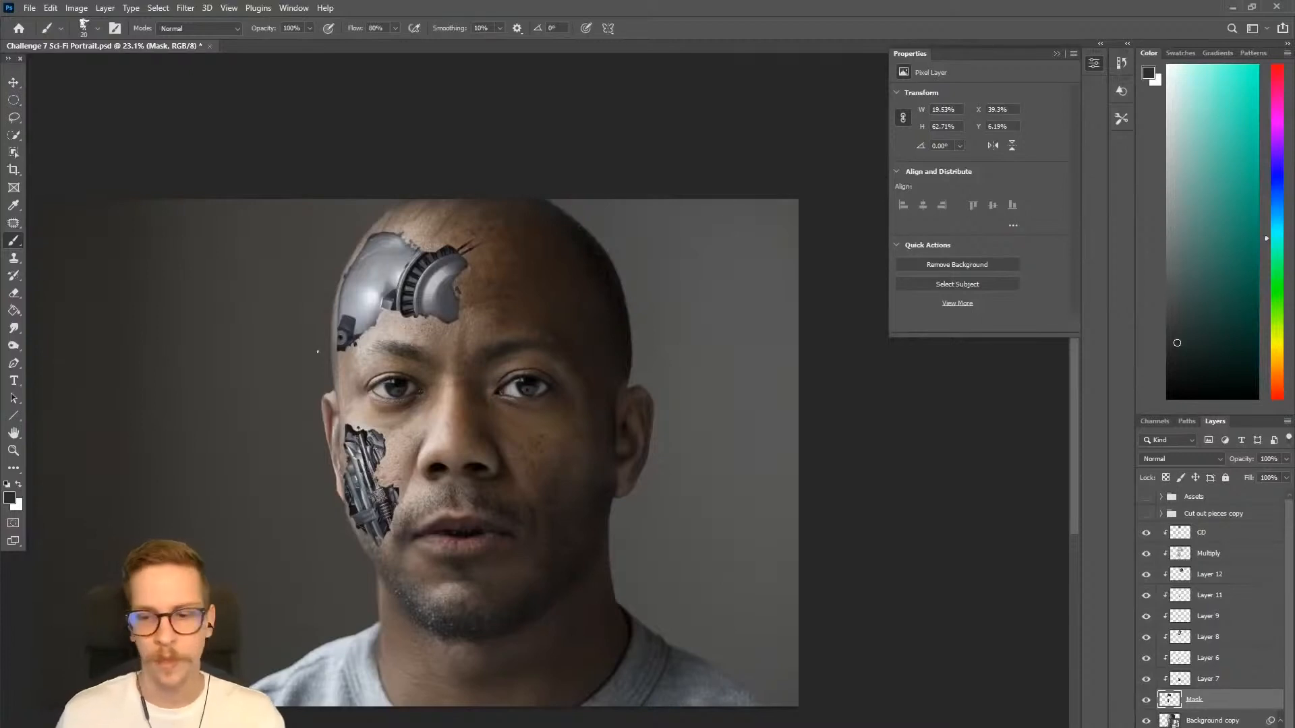
left_click_drag(506, 274, 580, 288)
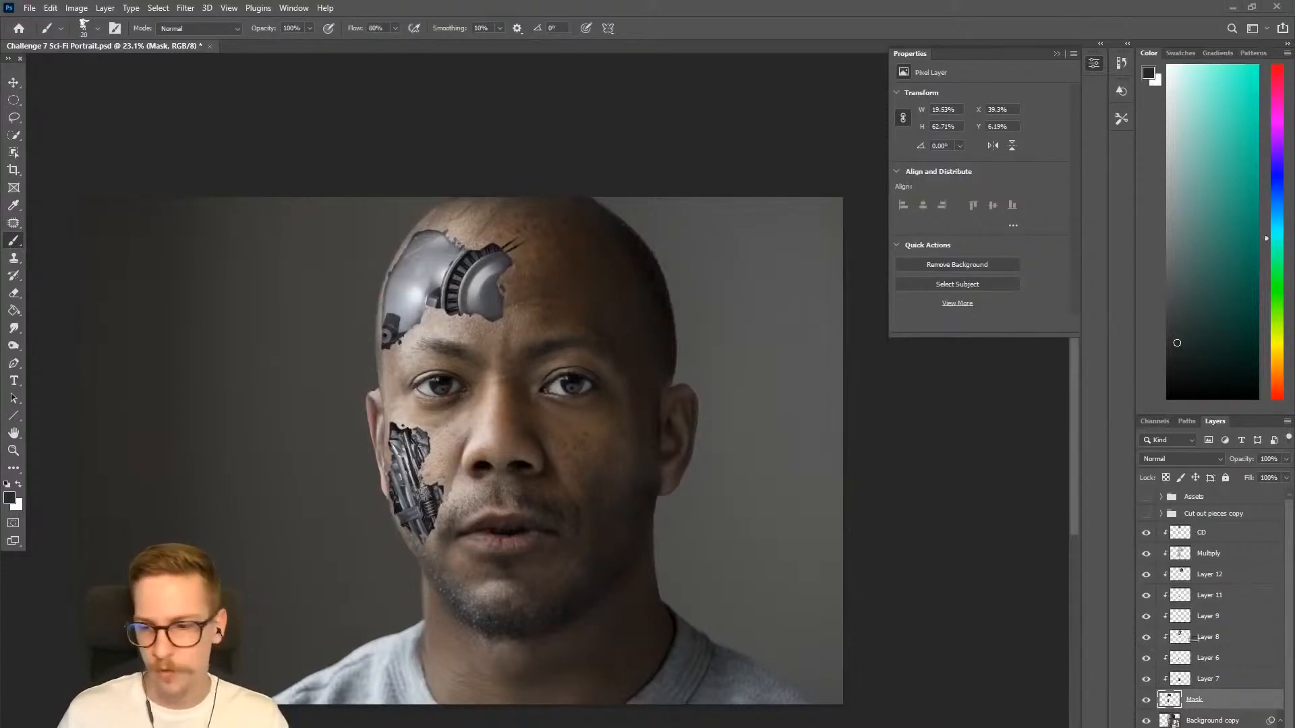
Create a new layer named Multiply, with Multiply blending, directly above the Background copy layer.
left_click(1211, 538)
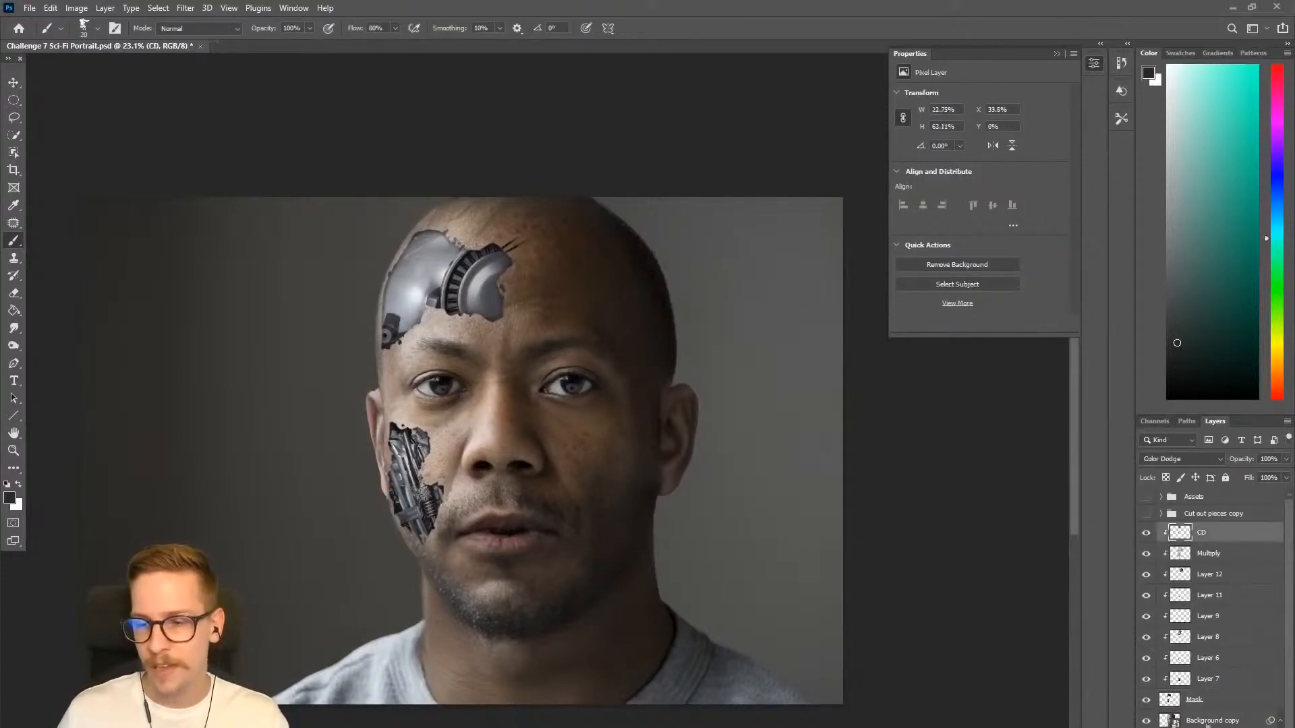
scroll(1211, 607, "down", 1)
left_click(1208, 703)
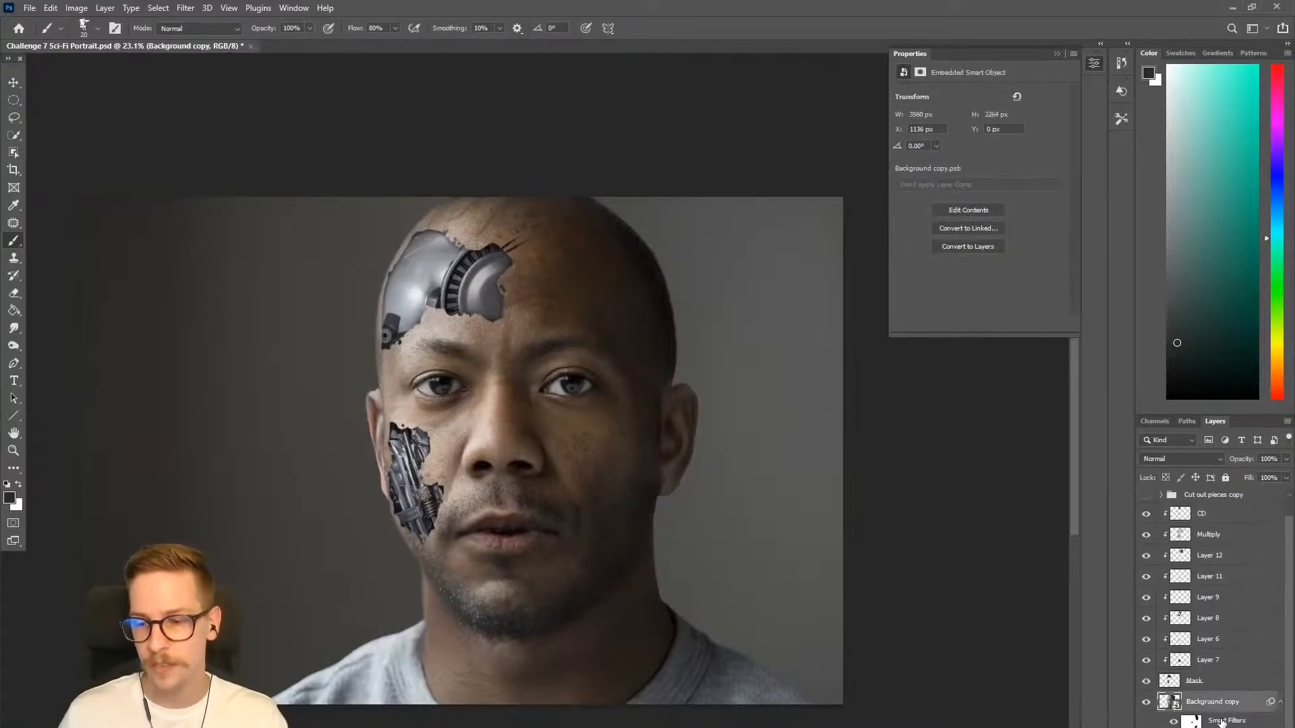
left_click(1208, 727)
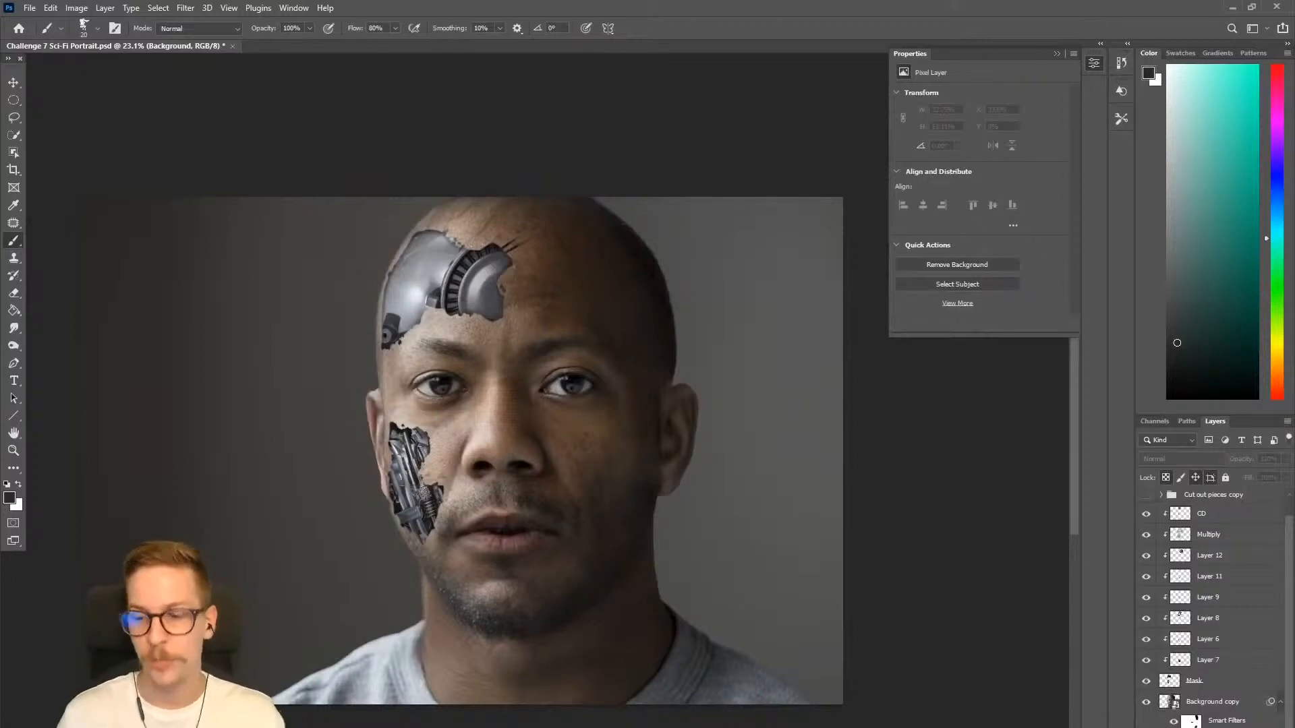
left_click(1205, 703)
key("ctrl+shift+n")
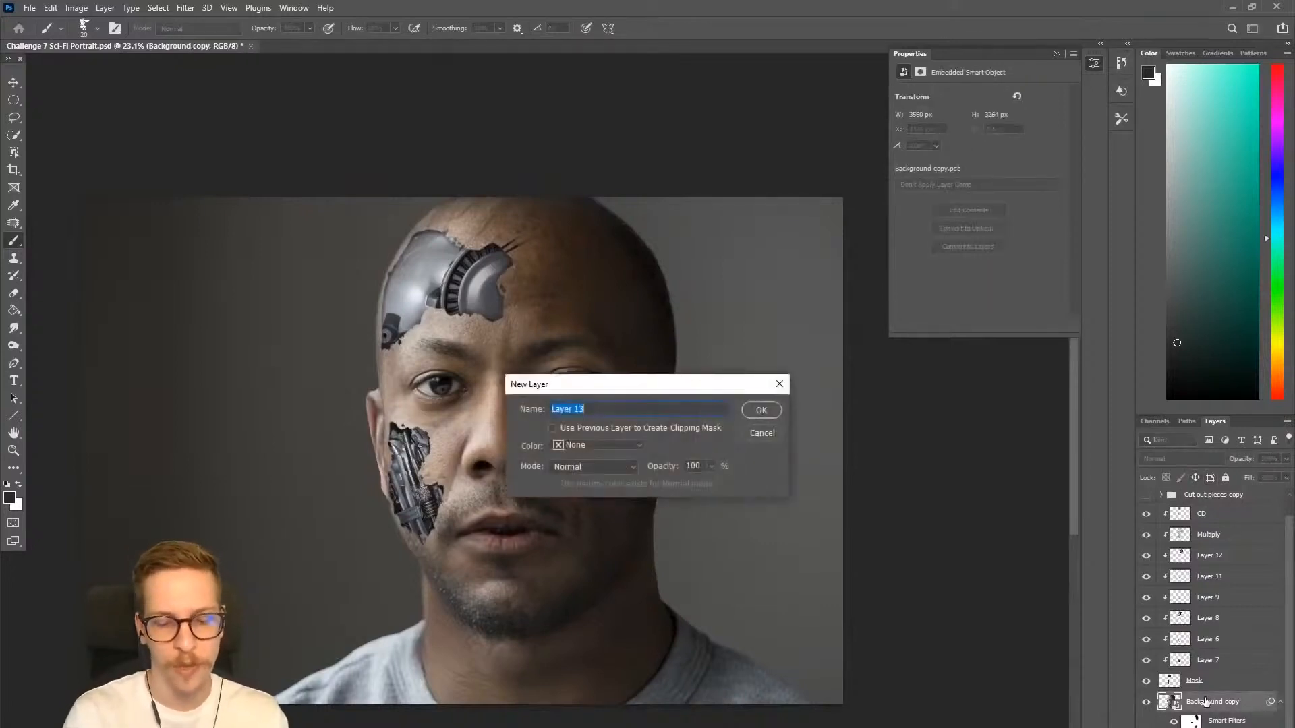
type("Multiply")
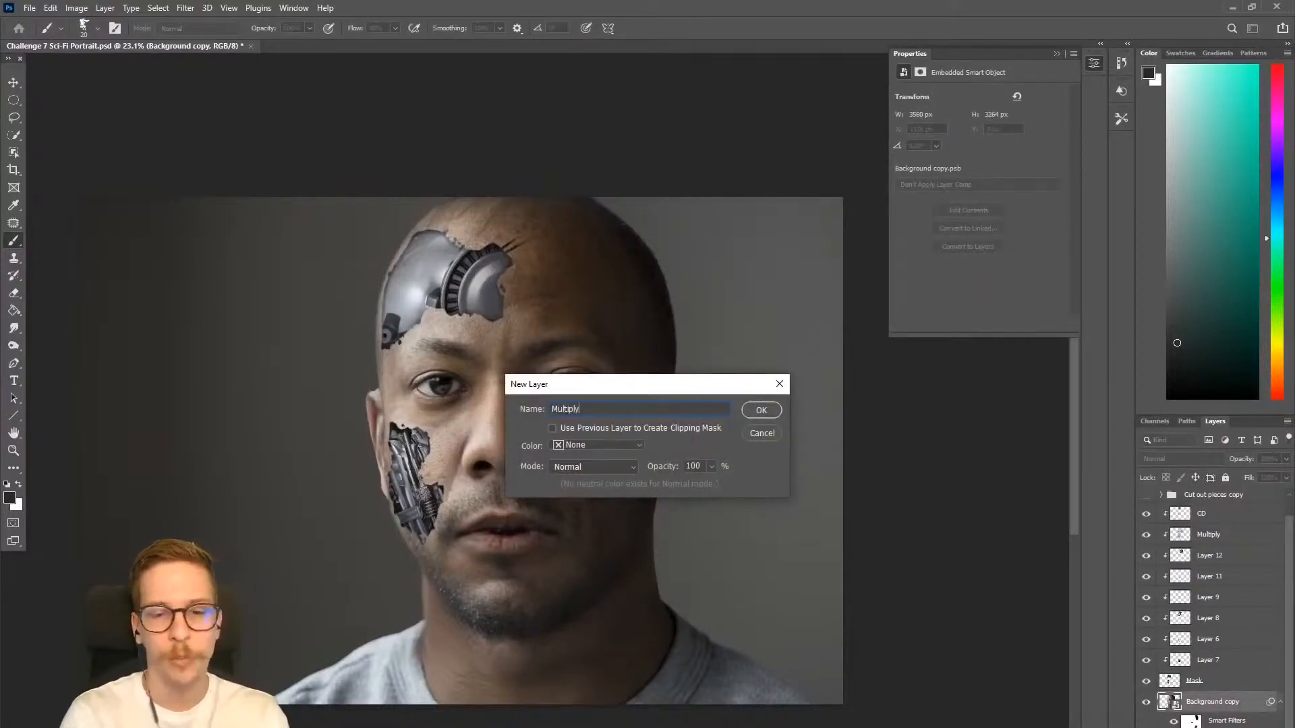
left_click(565, 468)
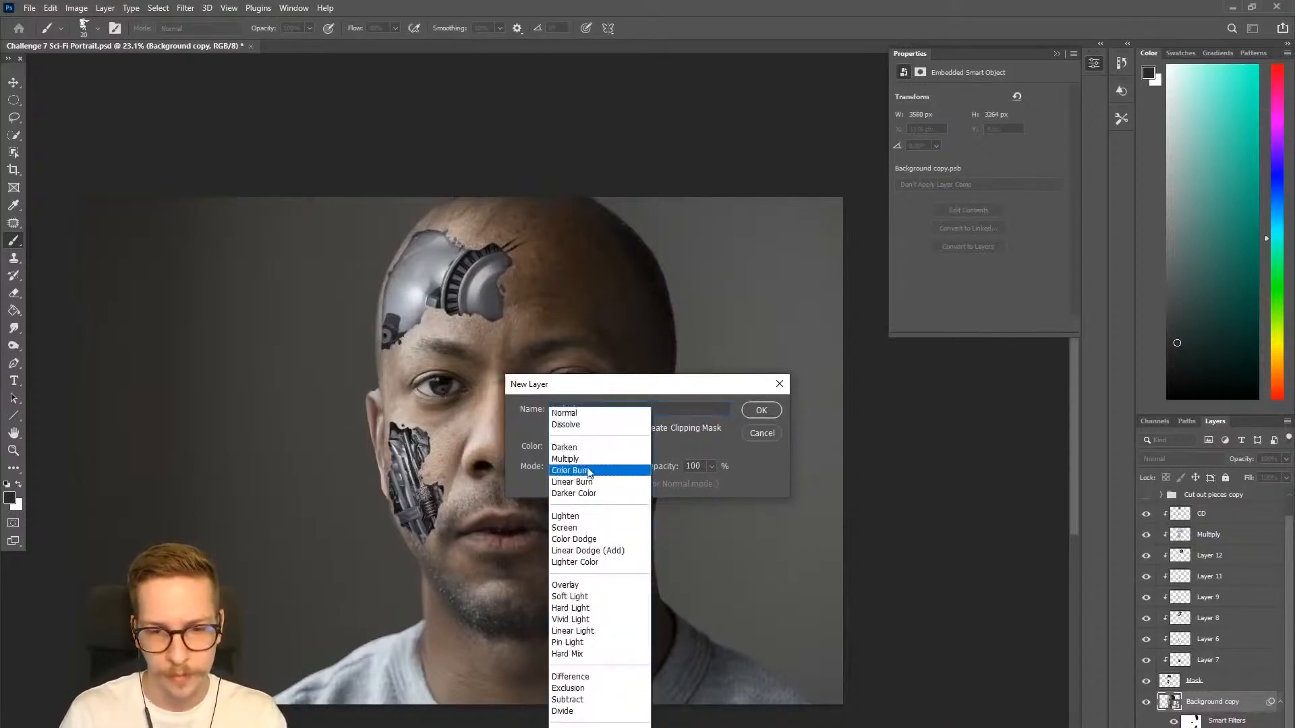
left_click(567, 466)
left_click(759, 412)
Select the Airbrush brush and set the painting colour to a mid grey with a blue hue.
scroll(434, 300, "up", 5)
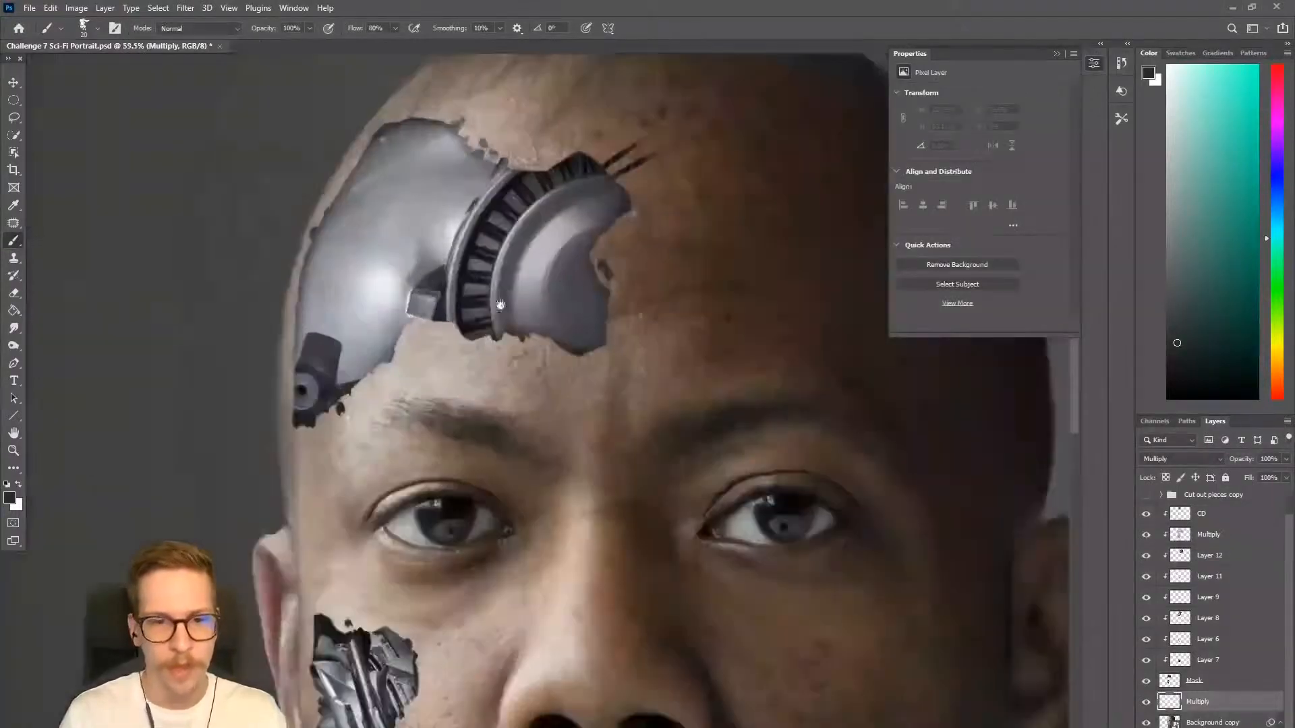
scroll(394, 184, "up", 2)
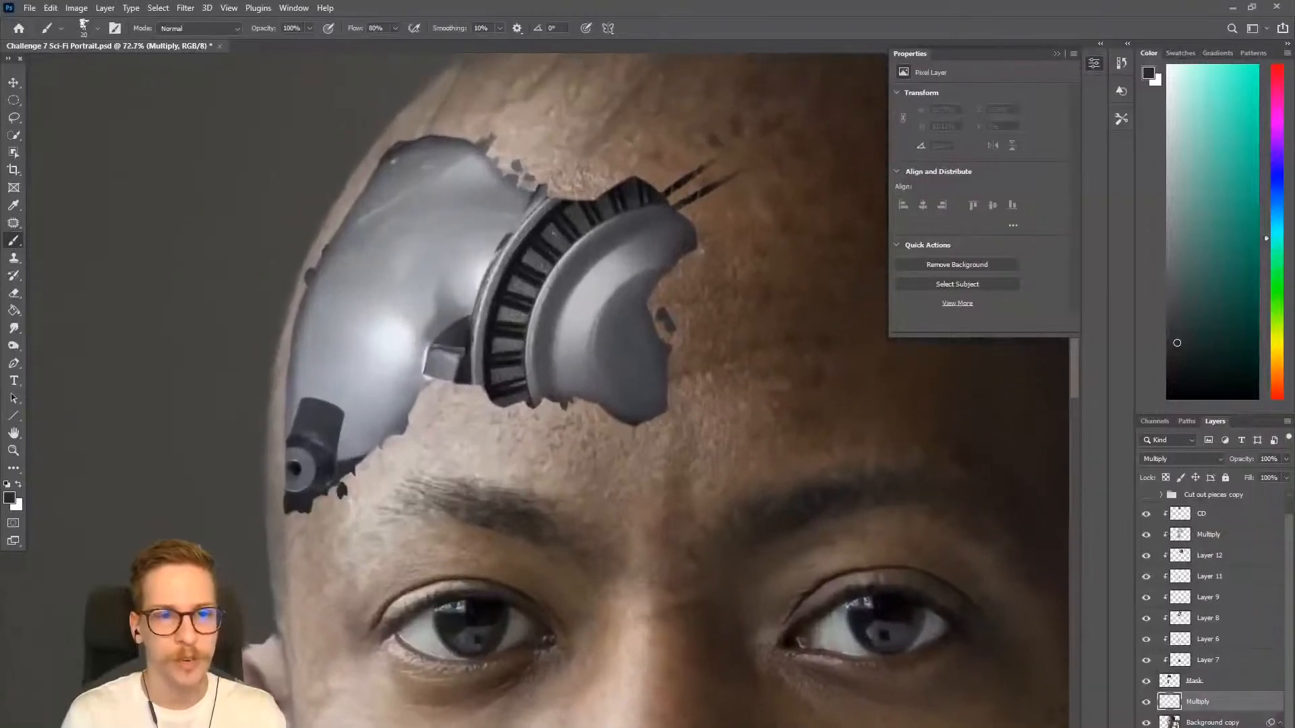
right_click(396, 233)
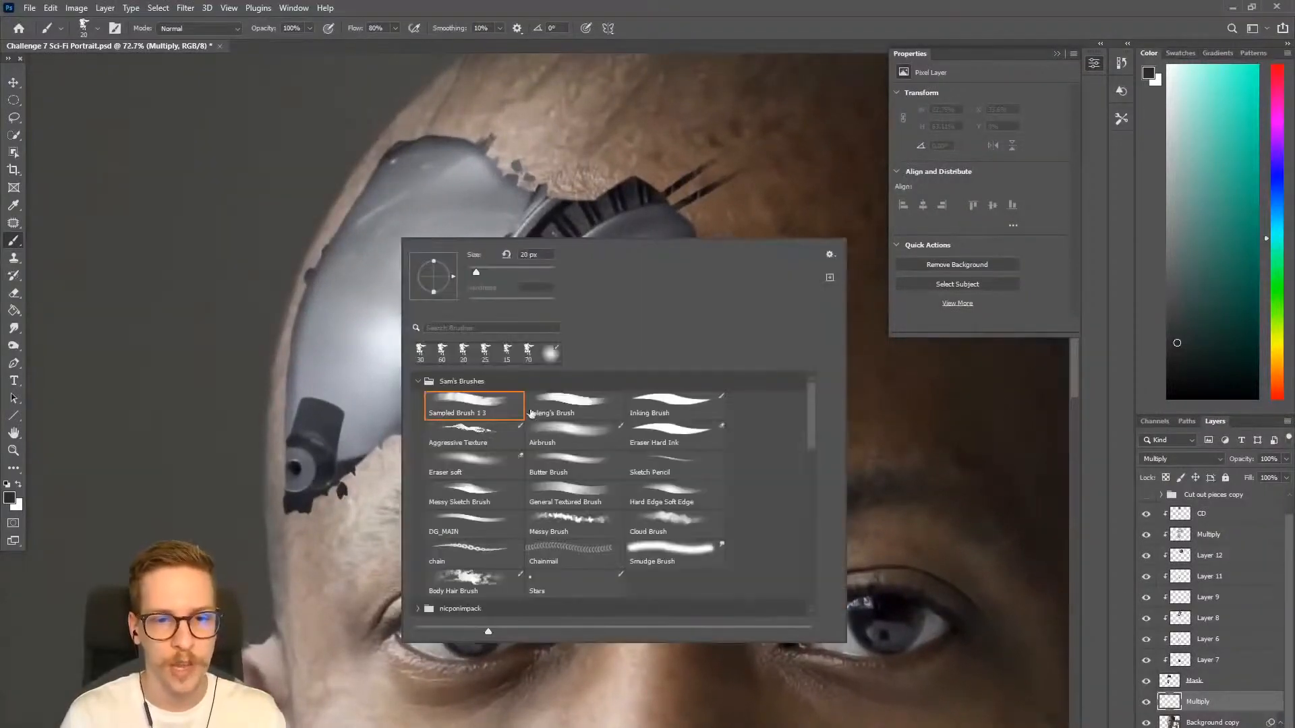
left_click(574, 443)
left_click_drag(340, 229, 357, 189)
key("ctrl+z")
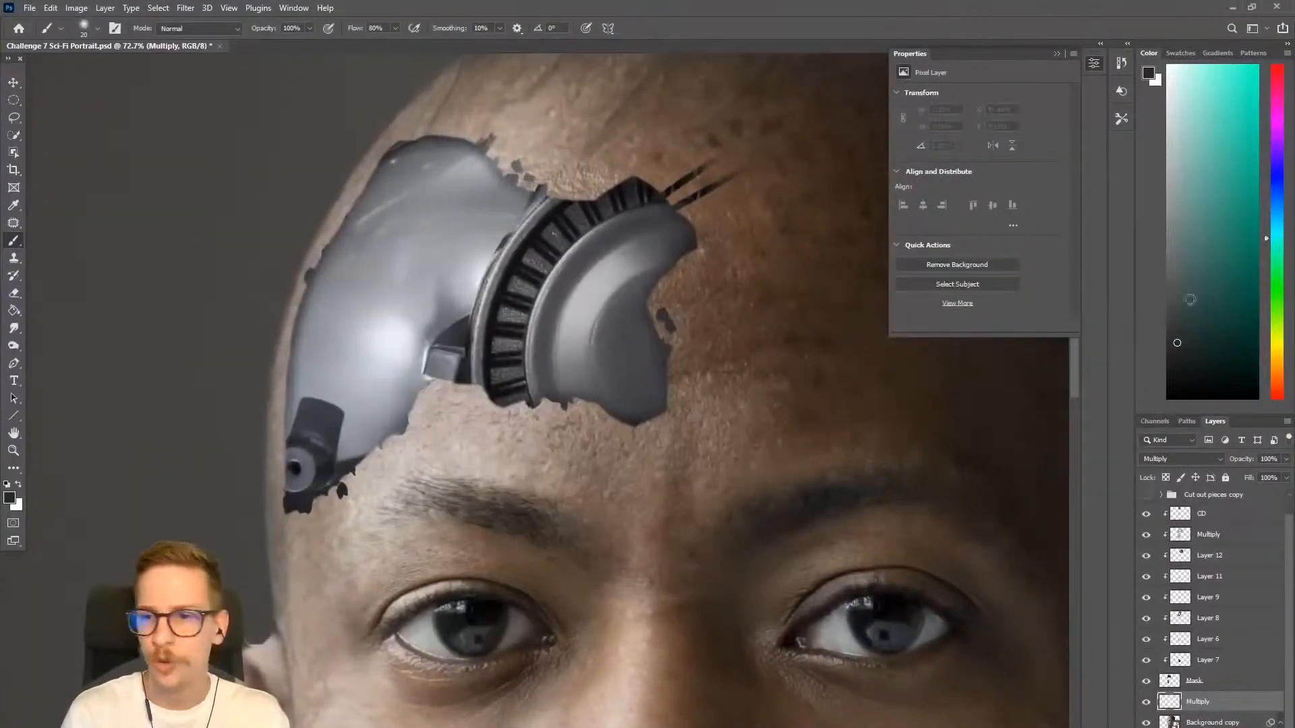
left_click_drag(1188, 327, 1171, 206)
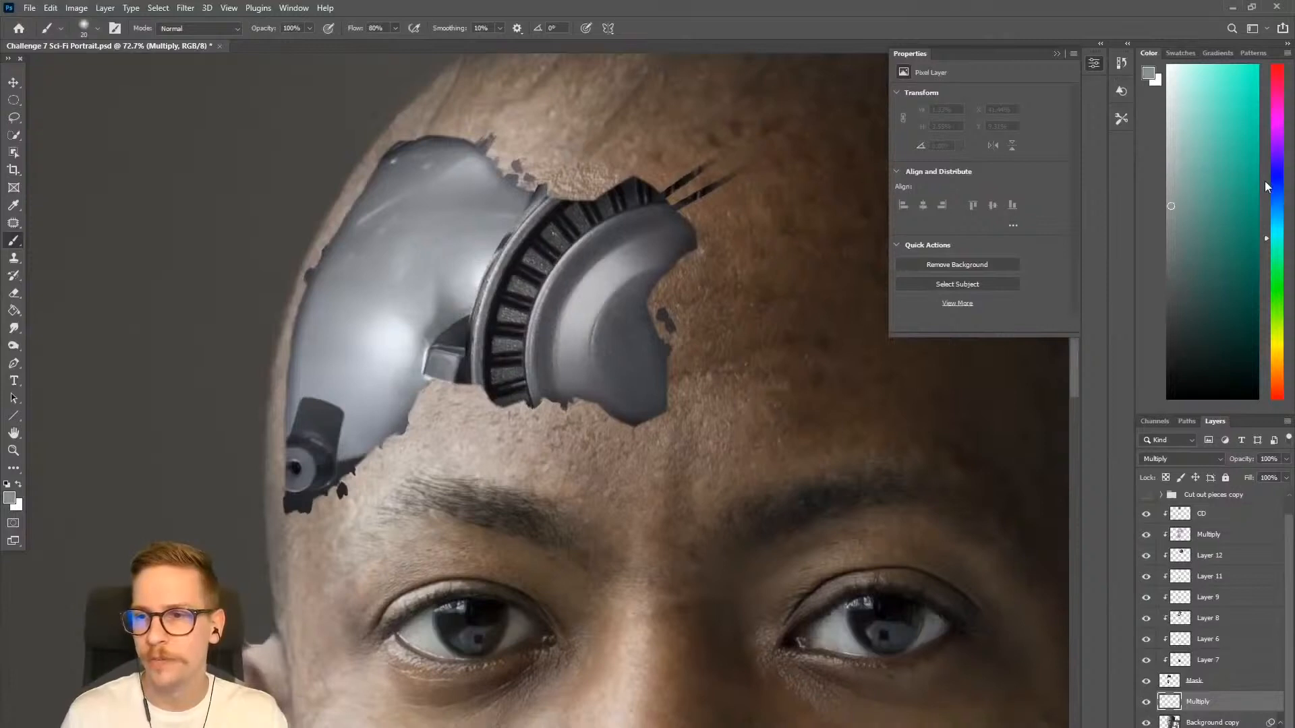
left_click(1276, 181)
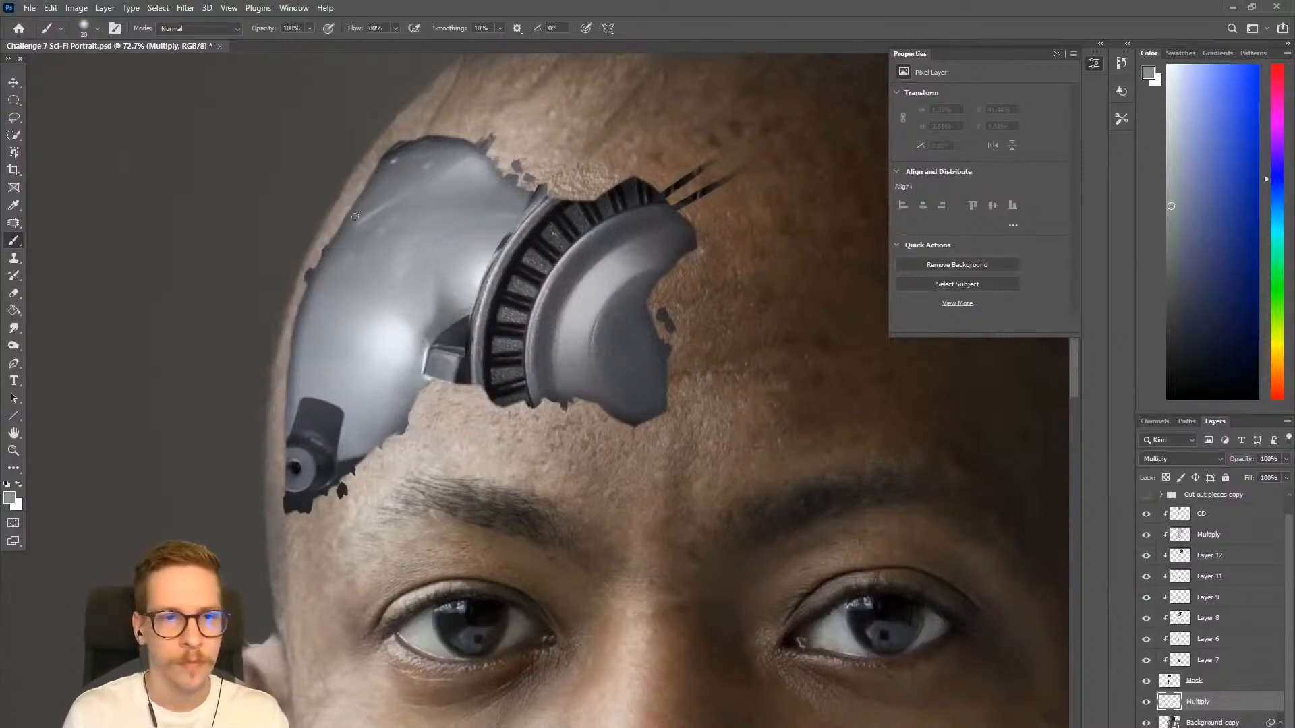
Paint a thin soft shadow on the new Multiply layer around the edges of the forehead opening.
key("ctrl")
key("ctrl+z")
key("[")
left_click_drag(378, 170, 346, 217)
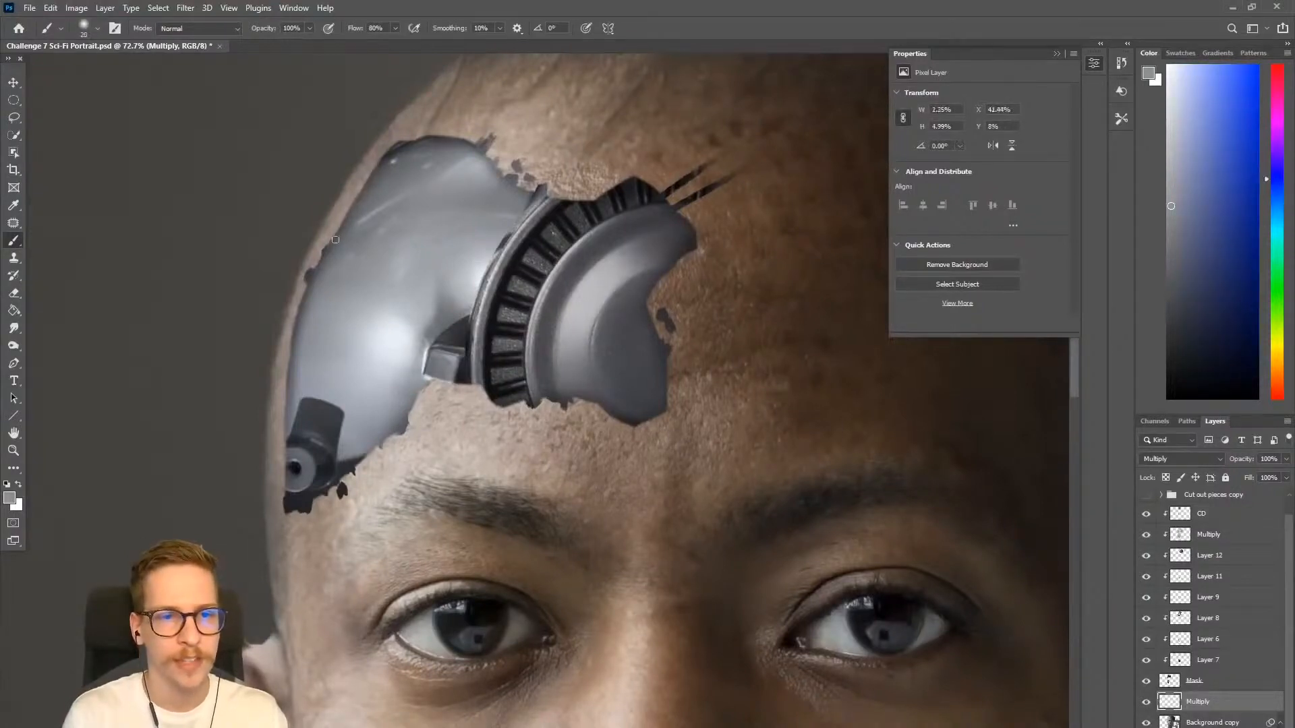
left_click_drag(327, 260, 313, 286)
left_click_drag(291, 359, 286, 485)
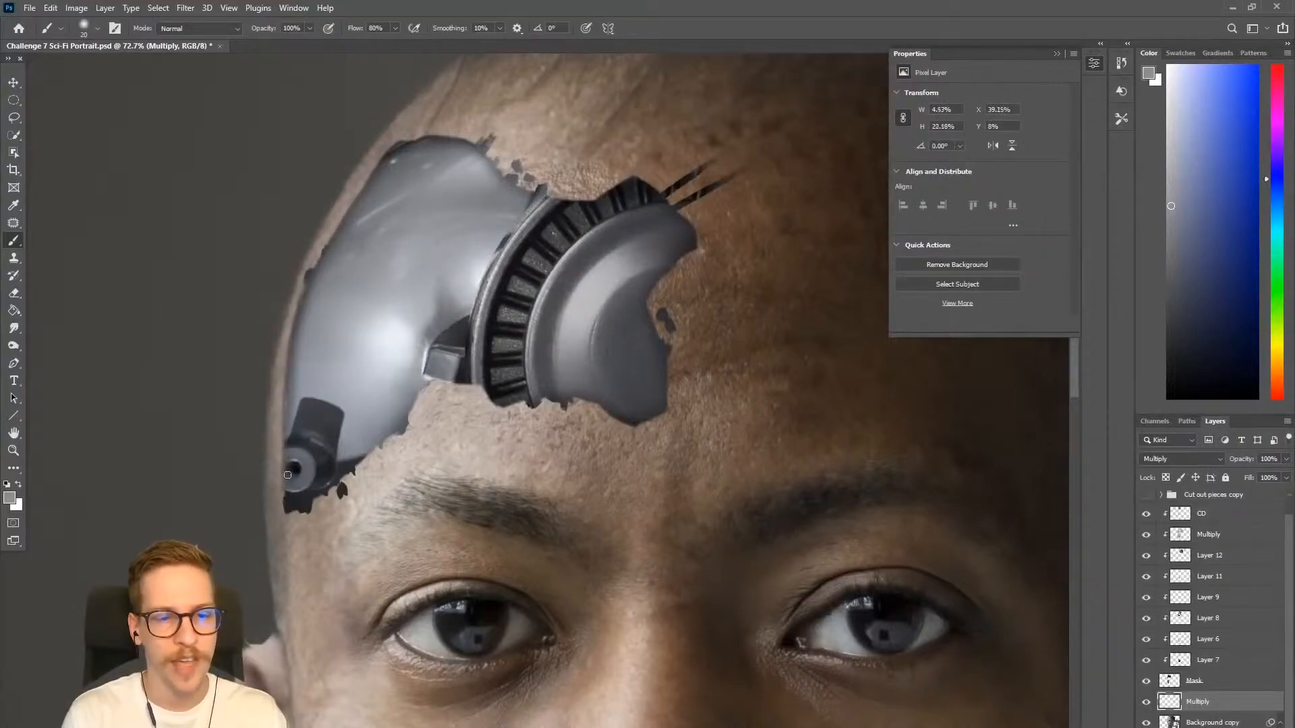
mouse_move(409, 143)
left_mouse_down()
mouse_move(479, 155)
mouse_move(537, 193)
mouse_move(604, 197)
mouse_move(632, 178)
mouse_move(592, 203)
mouse_move(634, 174)
mouse_move(601, 196)
mouse_move(631, 178)
mouse_move(613, 188)
left_mouse_up()
key("bracketleft")
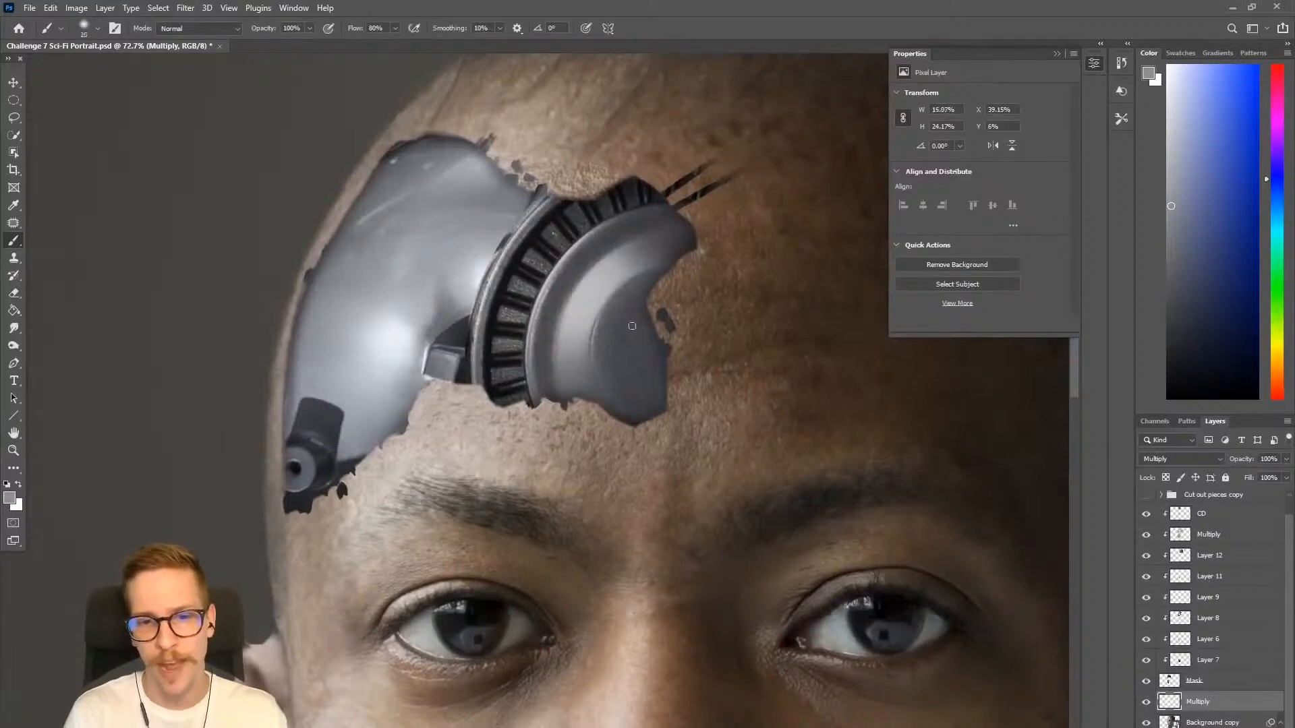
Paint the same soft shadow on the Multiply layer along the edges of the cheek opening.
scroll(677, 249, "down", 6)
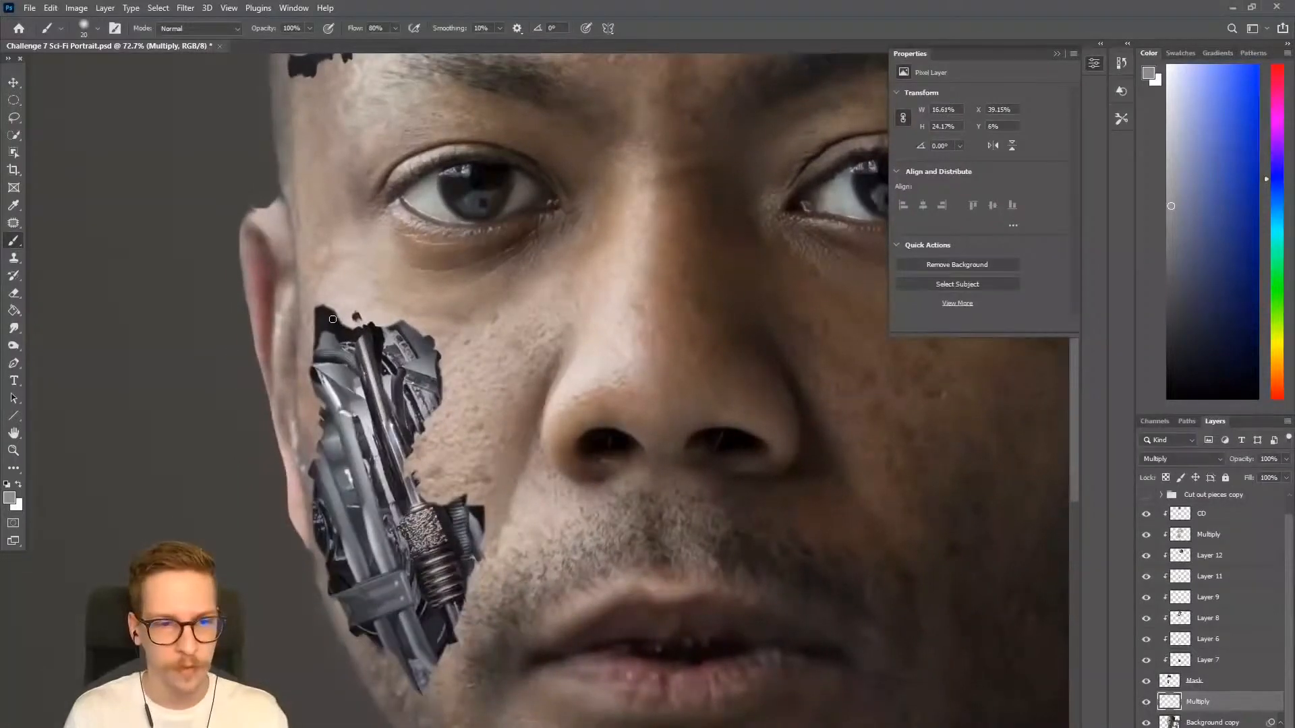
mouse_move(332, 319)
left_mouse_down()
mouse_move(404, 326)
mouse_move(439, 352)
left_mouse_up()
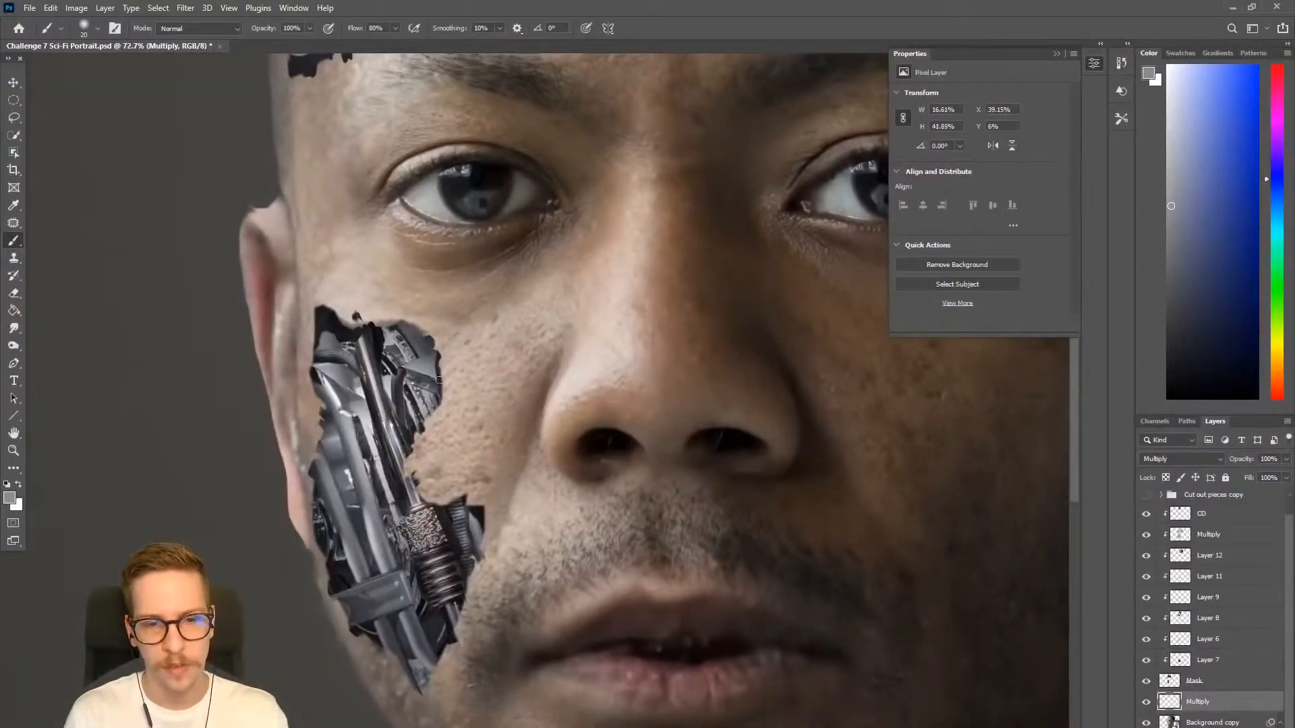
left_click_drag(317, 373, 315, 496)
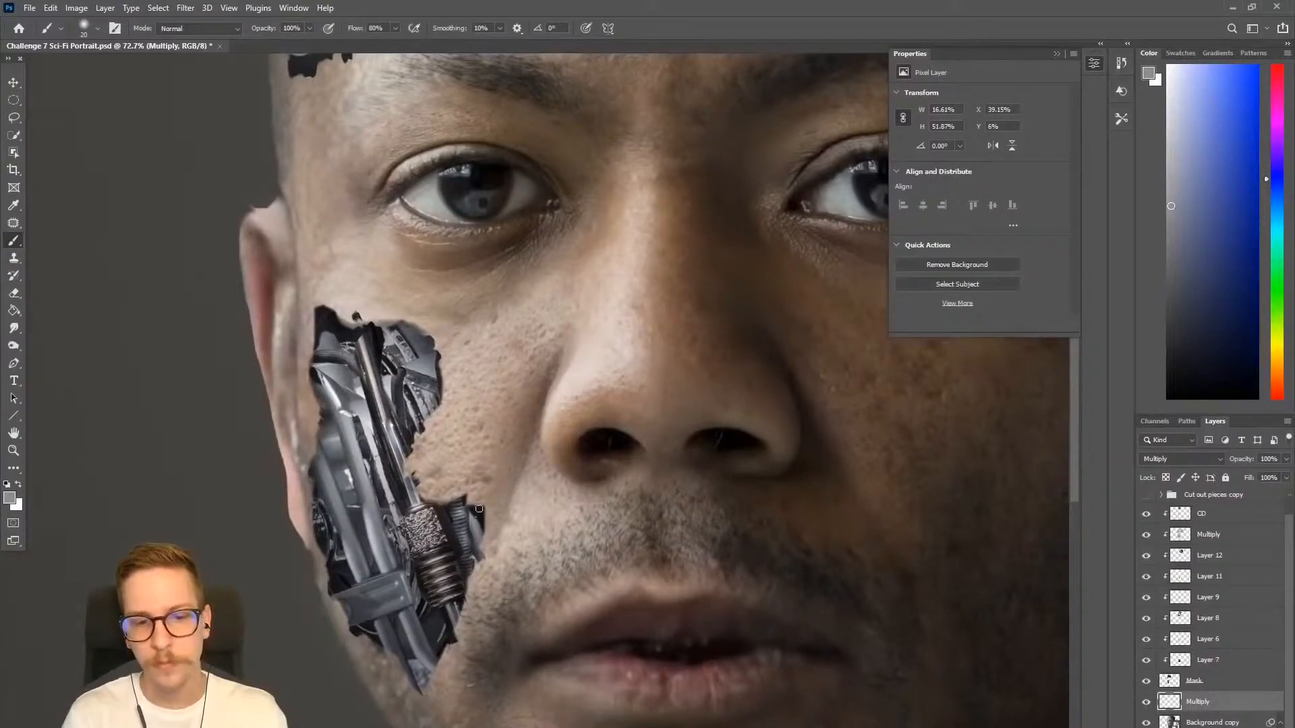
left_click_drag(471, 509, 484, 511)
mouse_move(542, 368)
left_mouse_down()
mouse_move(504, 468)
mouse_move(491, 607)
left_mouse_up()
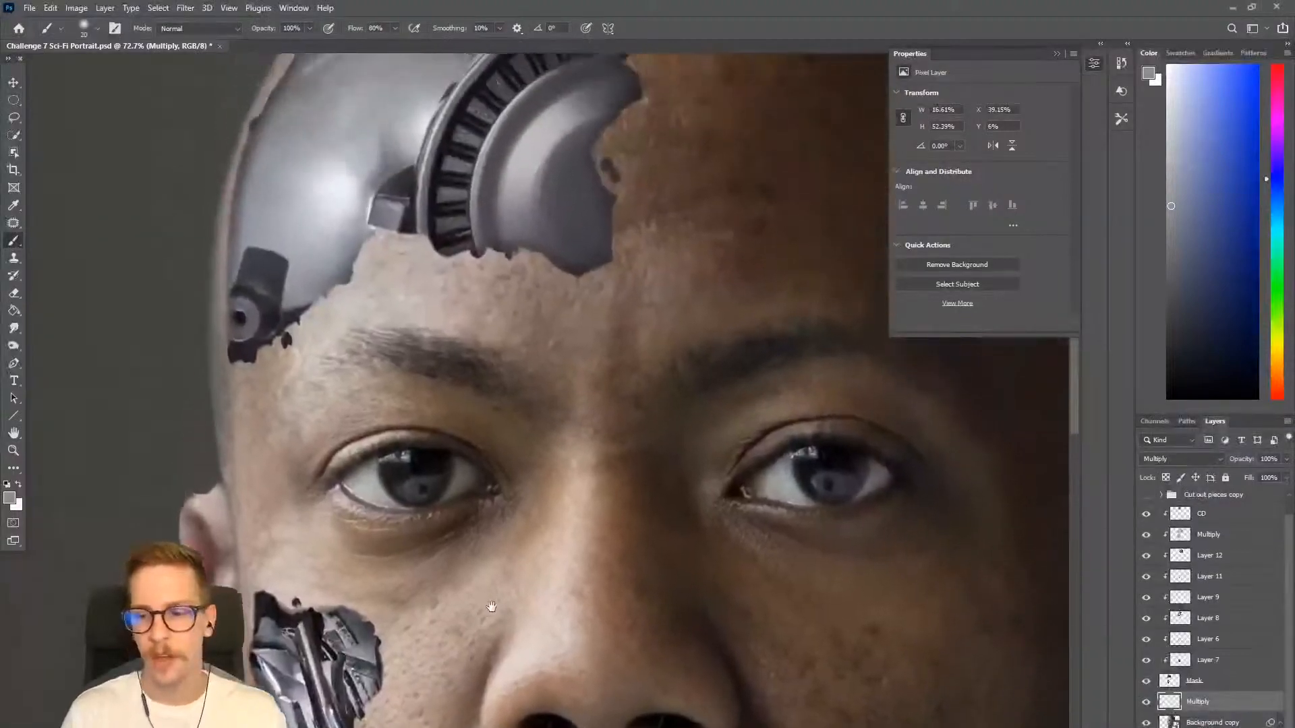
Add an Exposure adjustment layer above the lower Multiply layer with the exposure raised to +0.83.
left_click(105, 8)
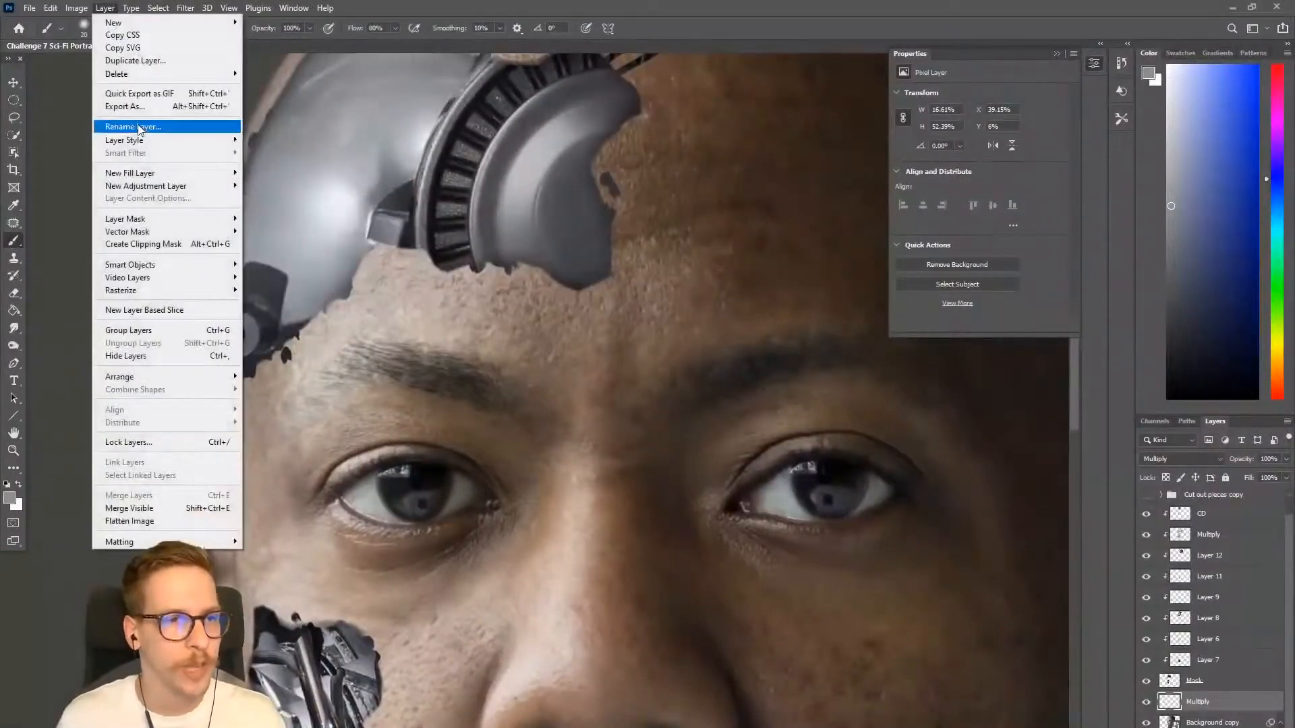
mouse_move(150, 188)
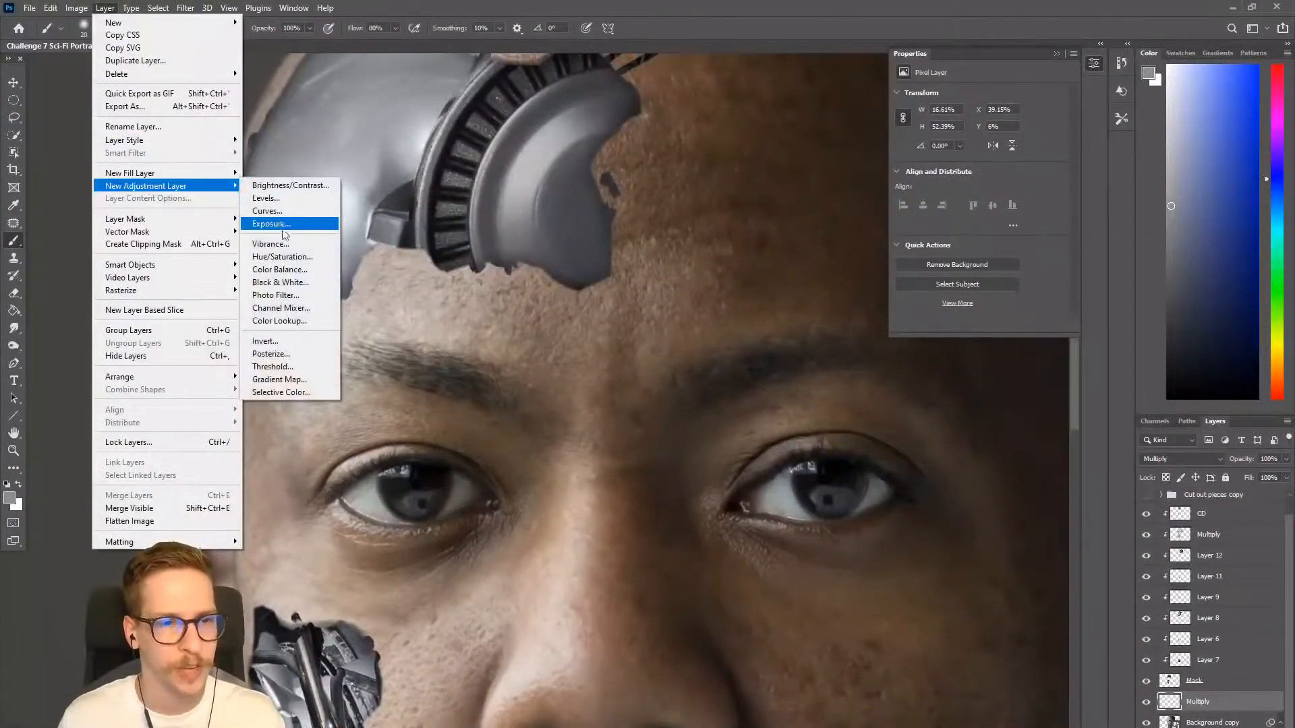
left_click(271, 223)
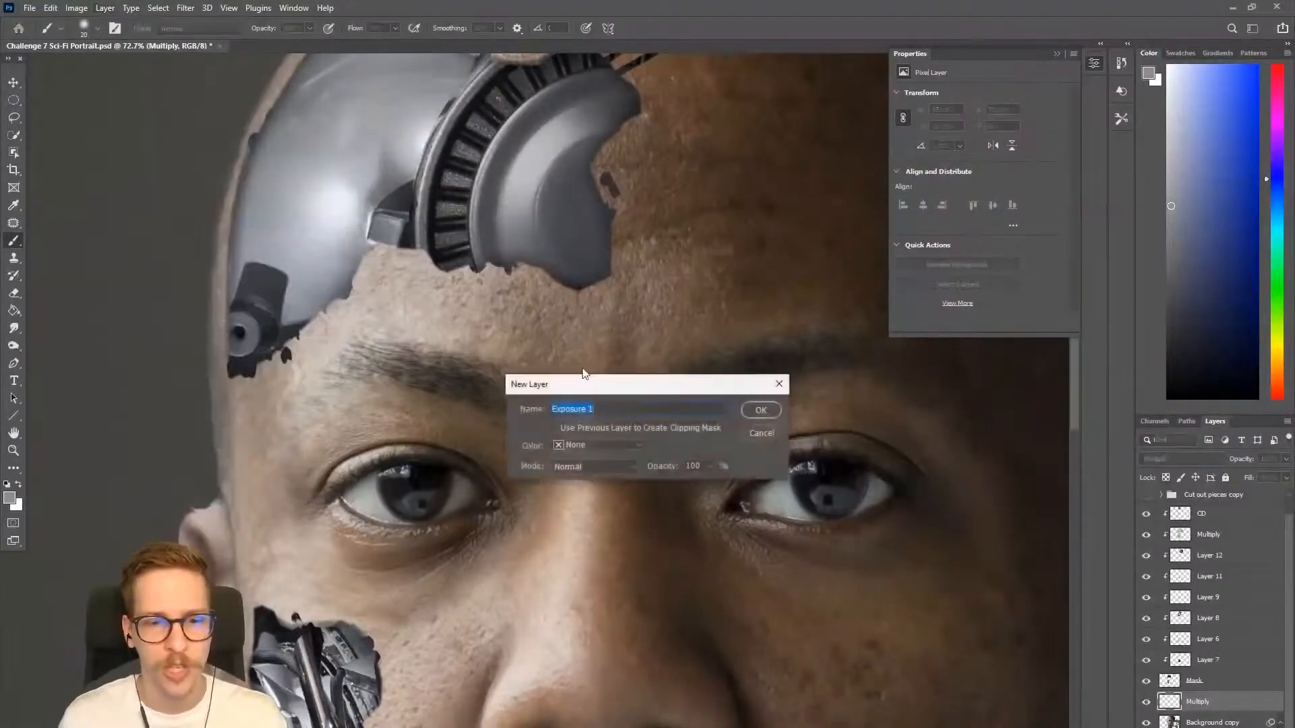
left_click(756, 404)
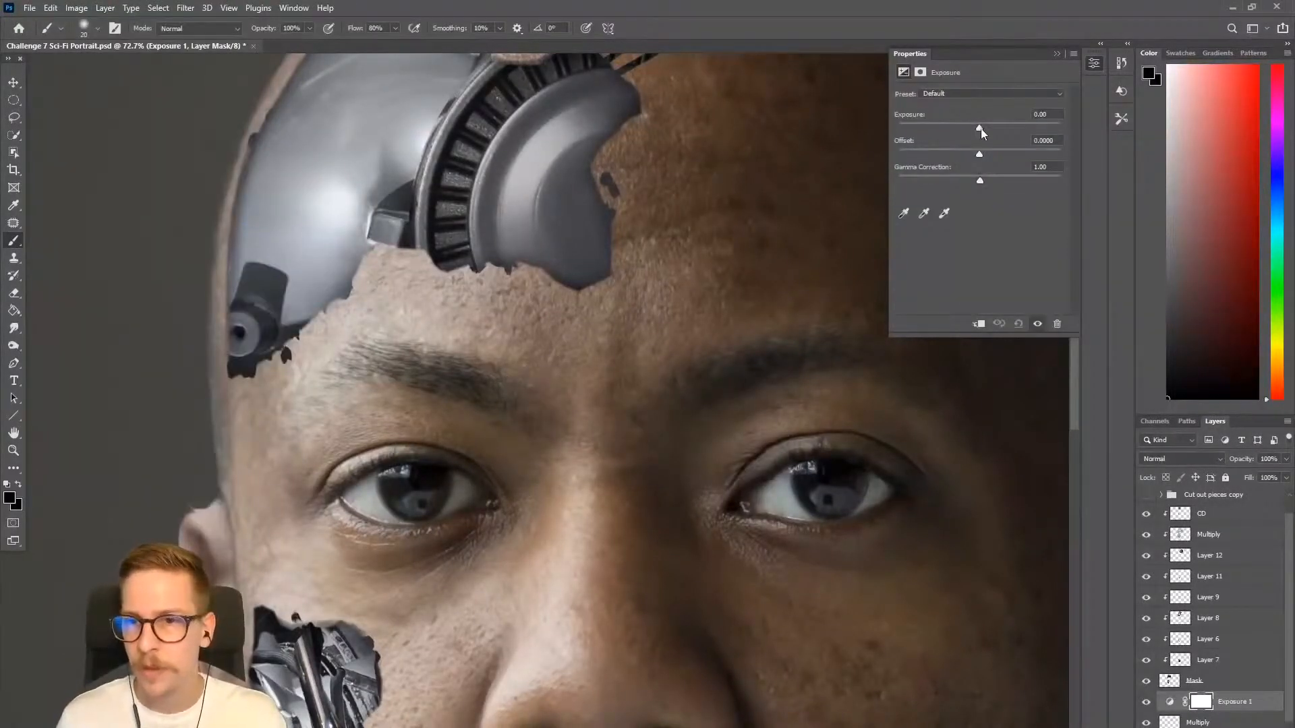
left_click_drag(980, 129, 990, 129)
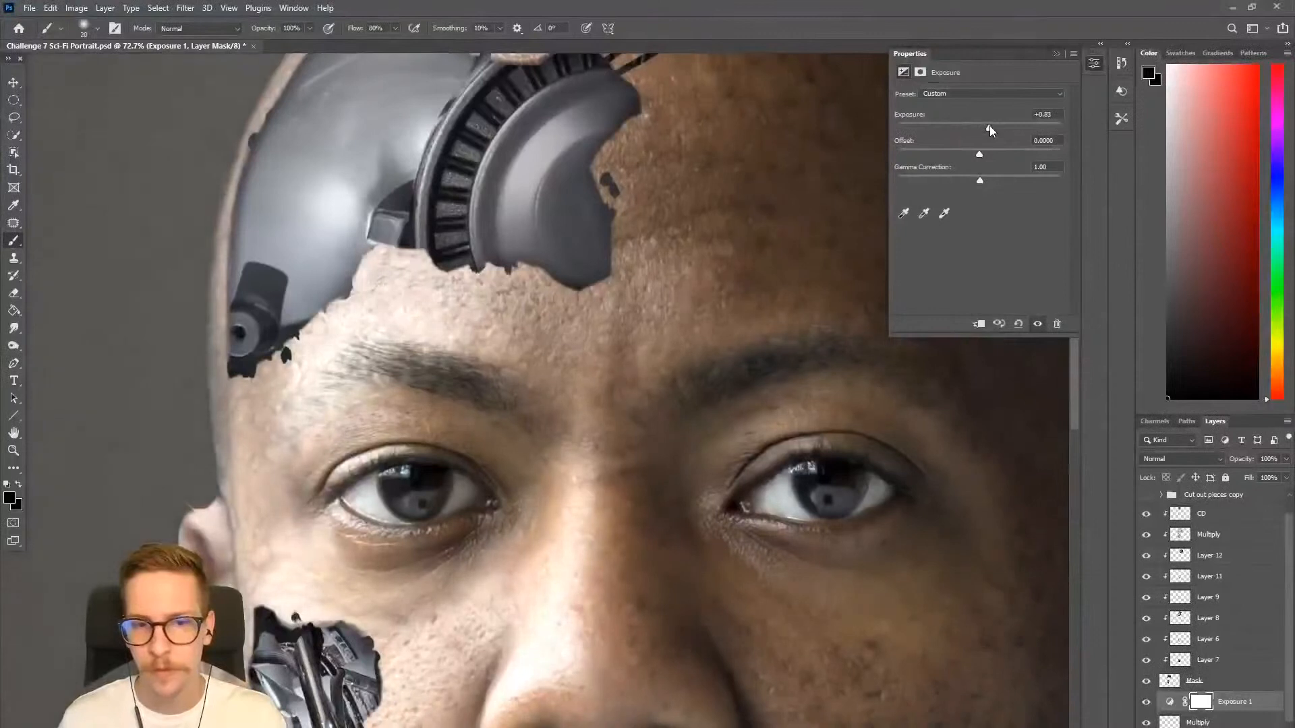
Fill the Exposure 1 layer mask with black using the Paint Bucket.
right_click(1244, 705)
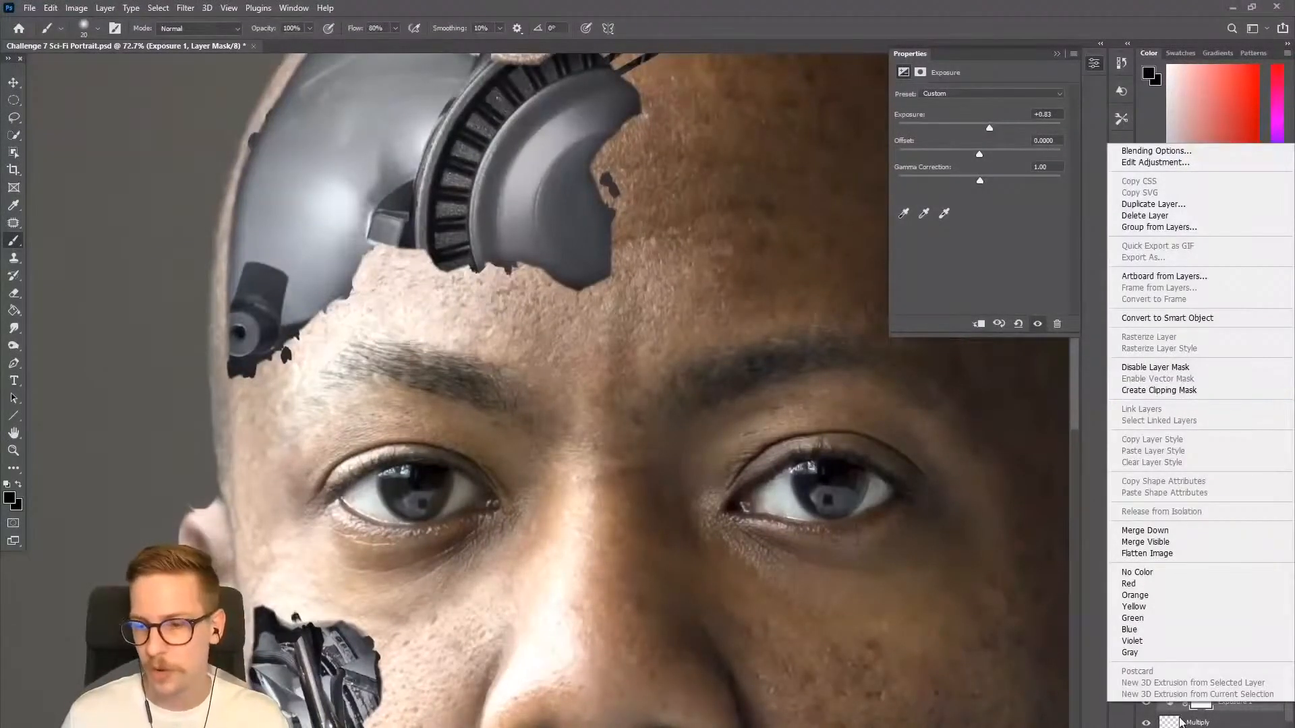
left_click(1228, 708)
left_click(1173, 703)
left_click(1202, 705)
key("d")
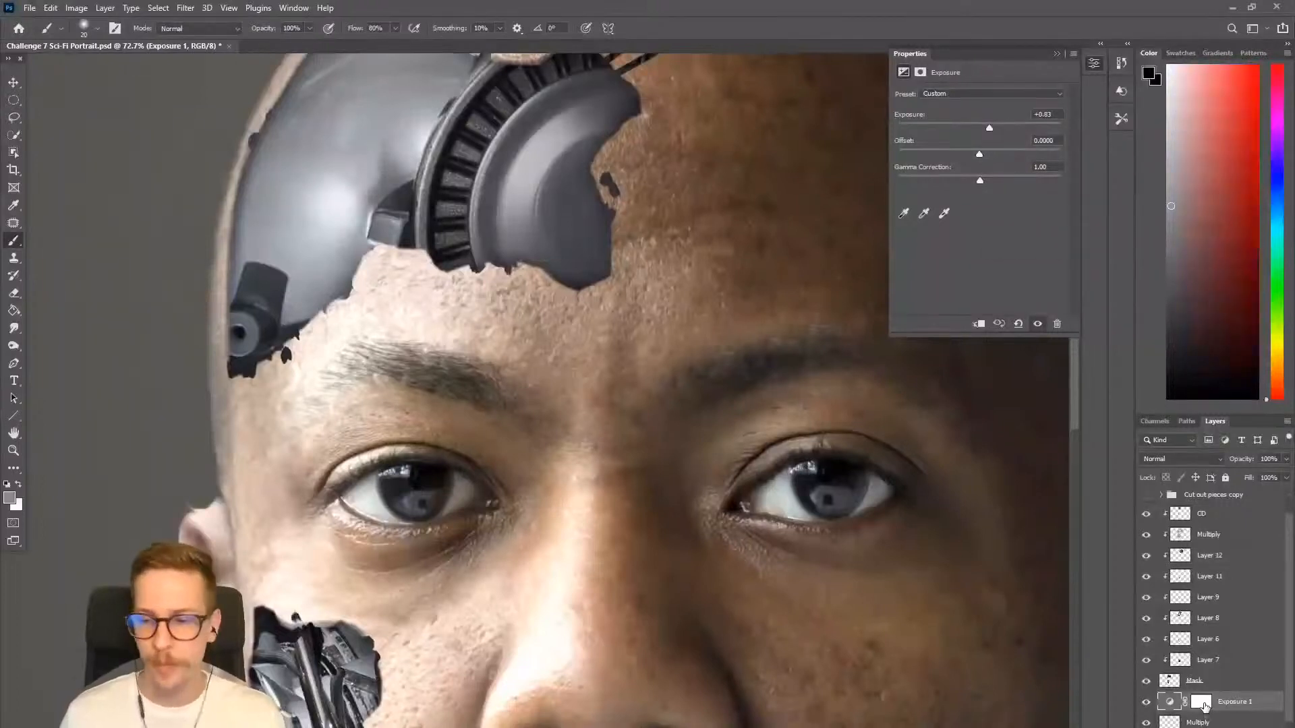
key("g")
left_click(734, 332)
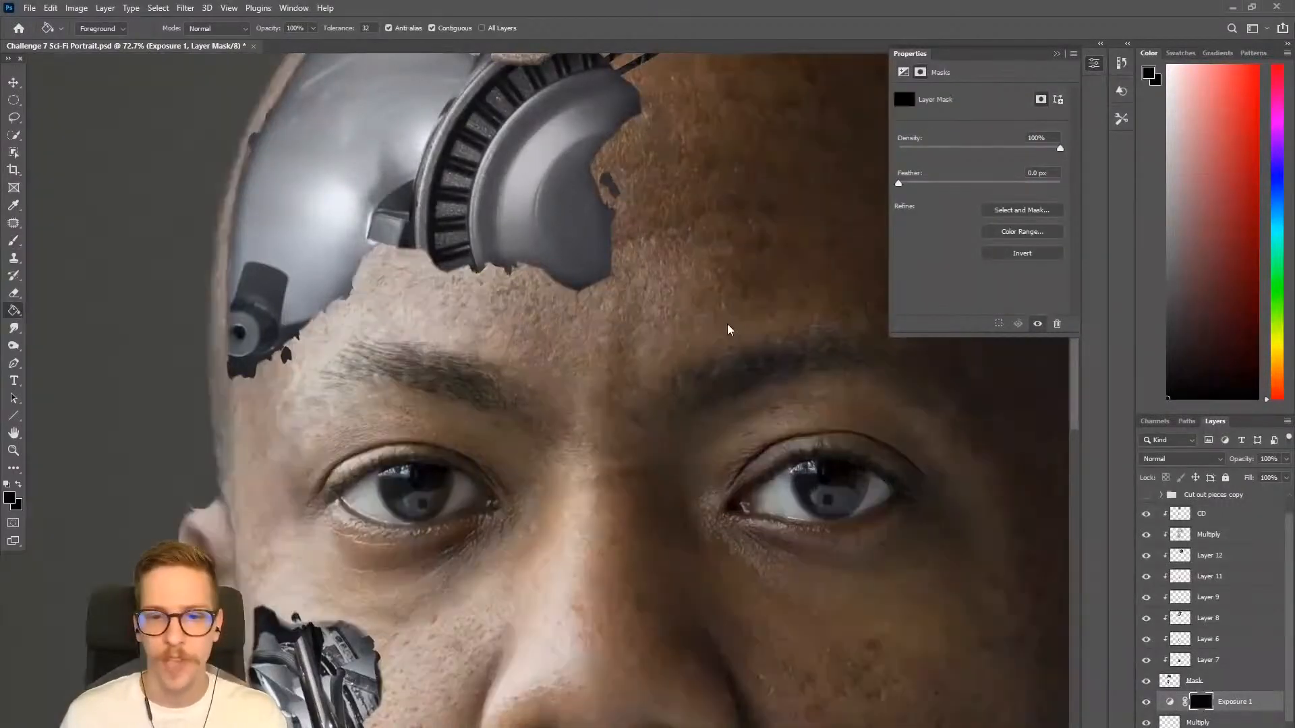
Paint thin white strokes on the Exposure 1 mask to brighten the skin edges around the forehead and cheek openings.
key("x")
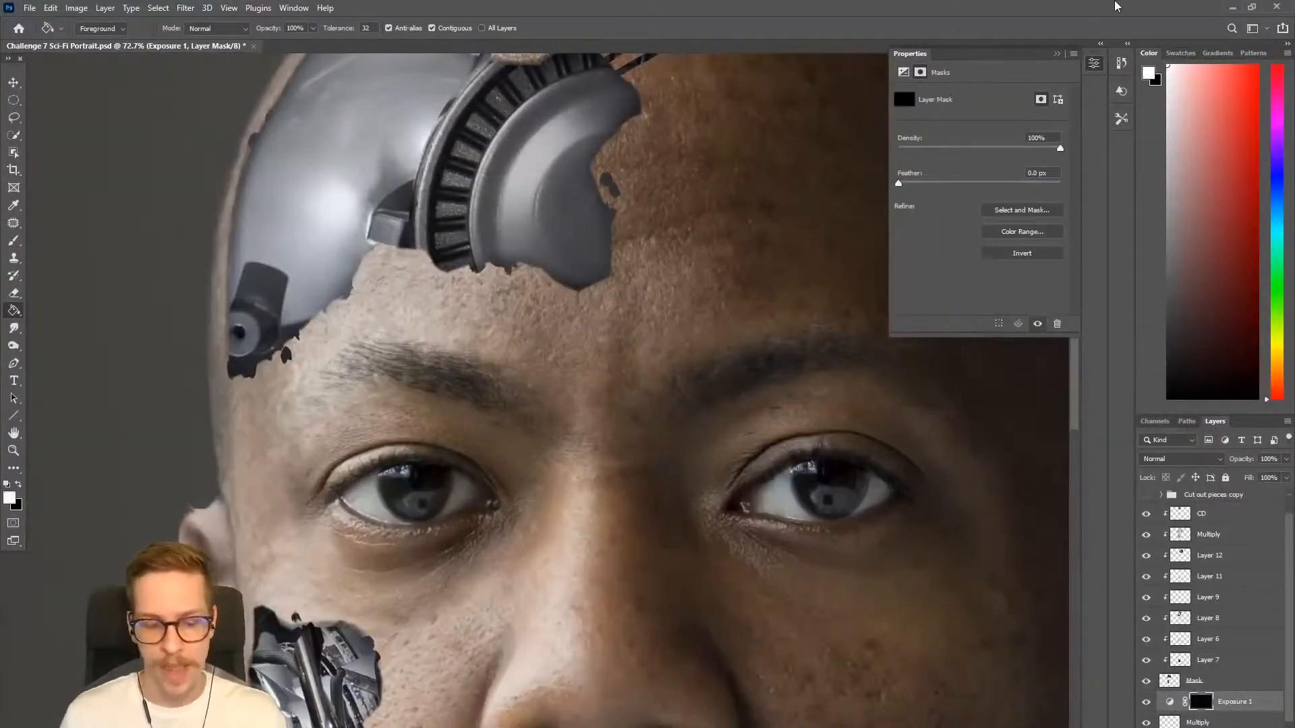
key("b")
scroll(399, 329, "up", 3)
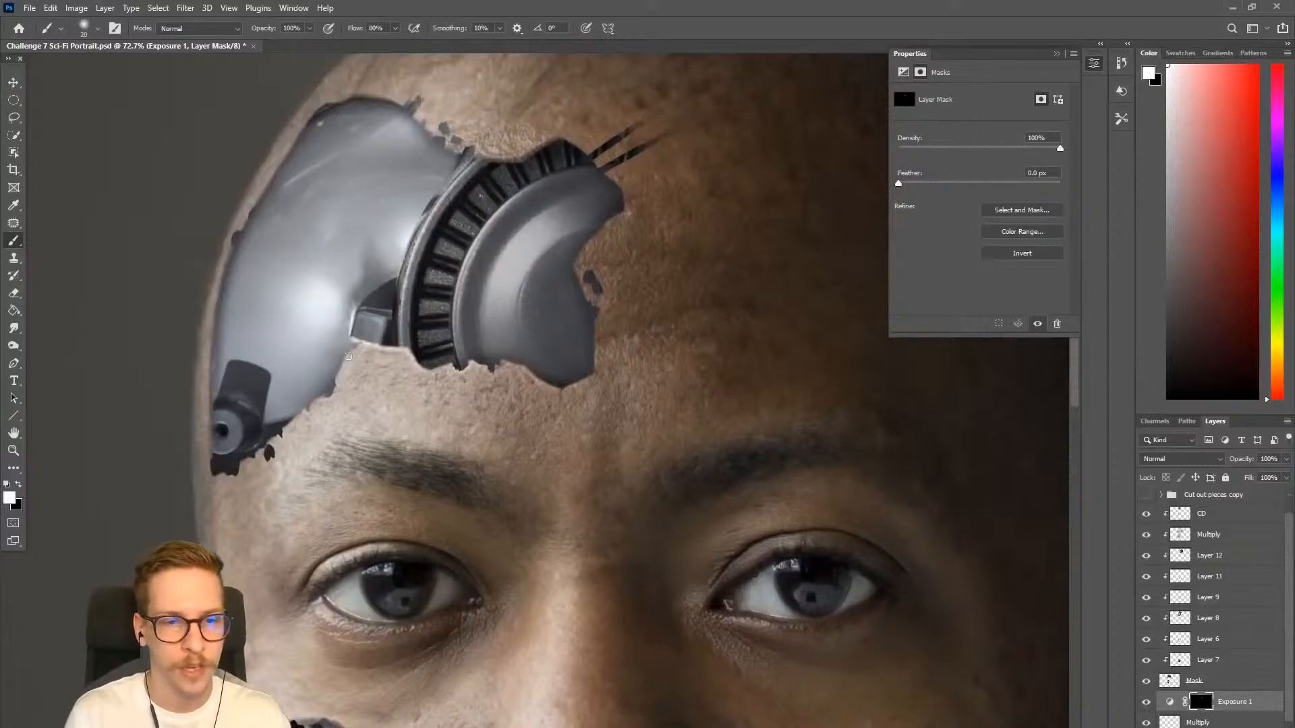
mouse_move(434, 485)
left_mouse_down()
mouse_move(467, 193)
mouse_move(426, 324)
left_mouse_up()
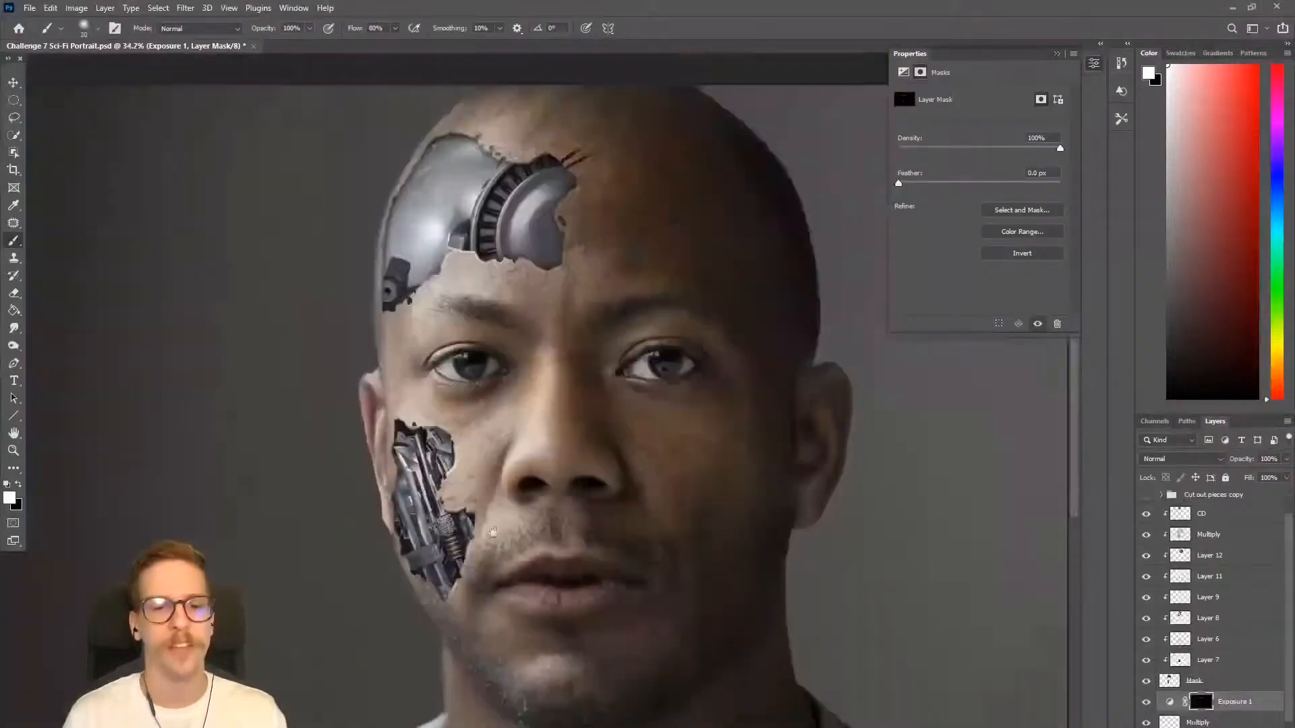
left_click_drag(584, 466, 521, 520)
scroll(530, 509, "down", 2)
left_click_drag(598, 433, 532, 390)
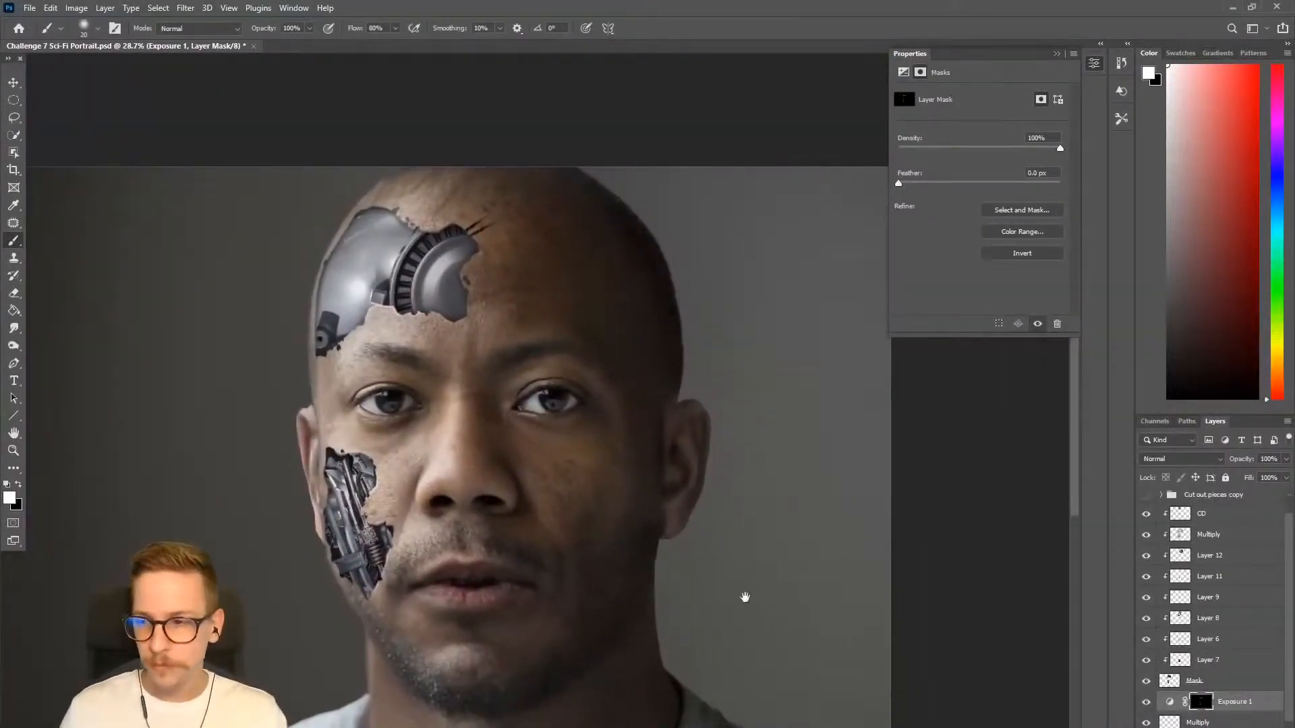
Add a new layer in Overlay blend mode above the top CD layer.
left_click_drag(745, 598, 768, 516)
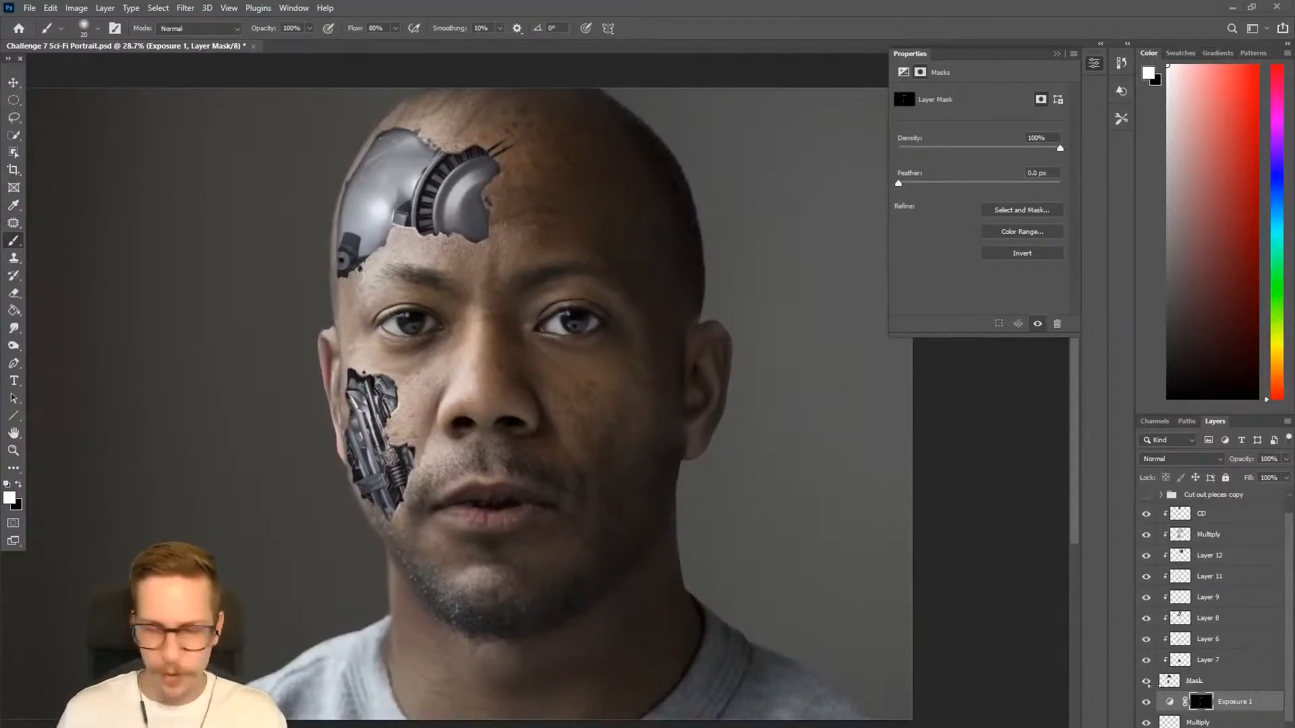
left_click(1207, 518)
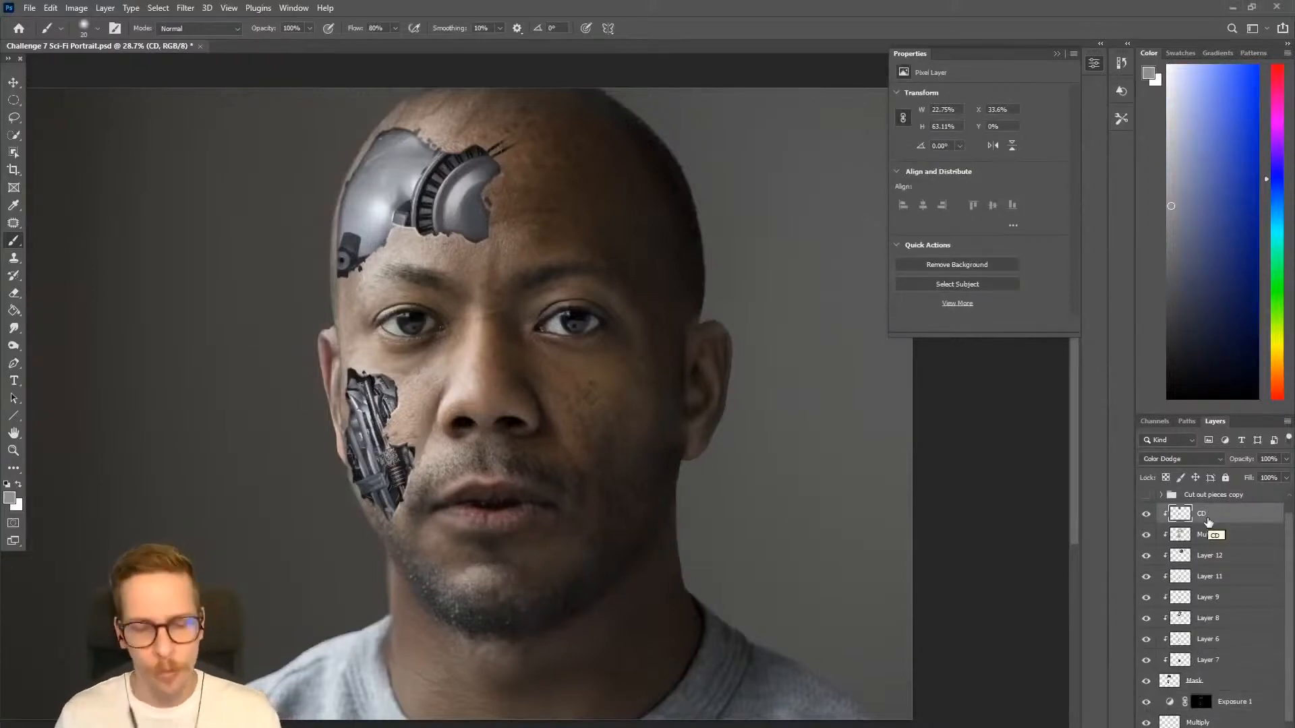
key("ctrl+shift+n")
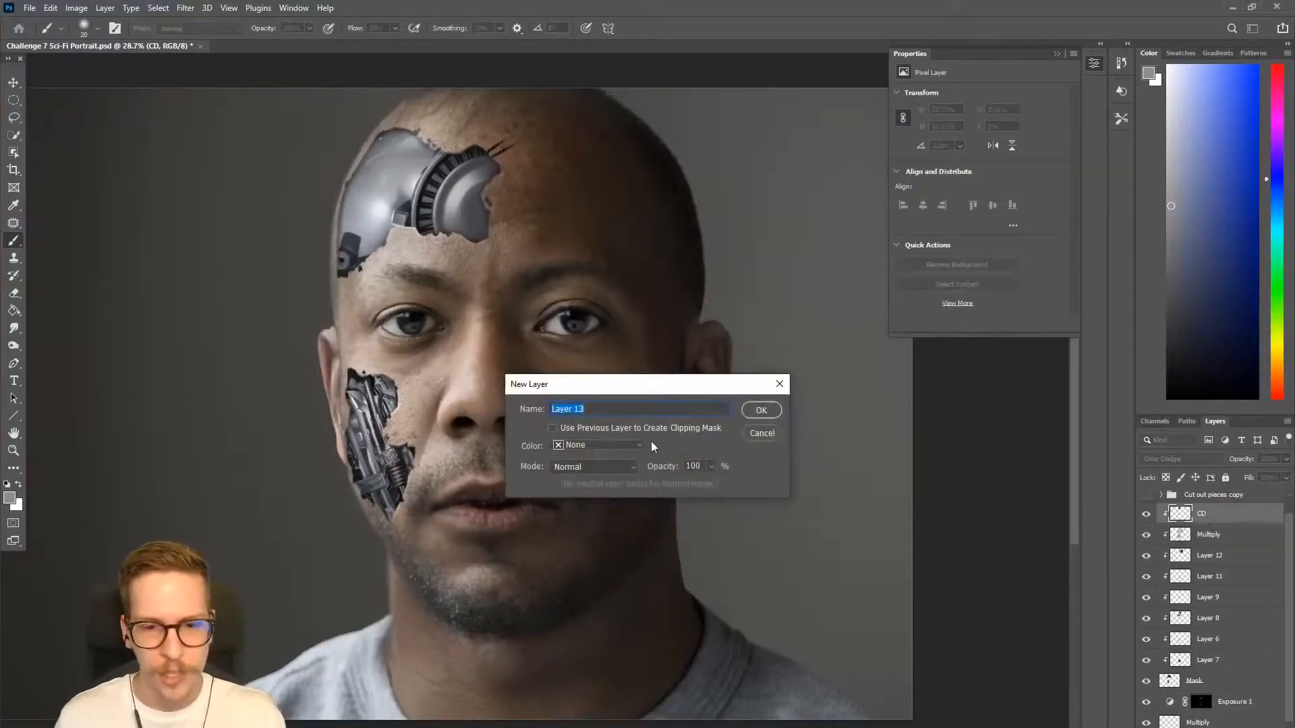
left_click(612, 468)
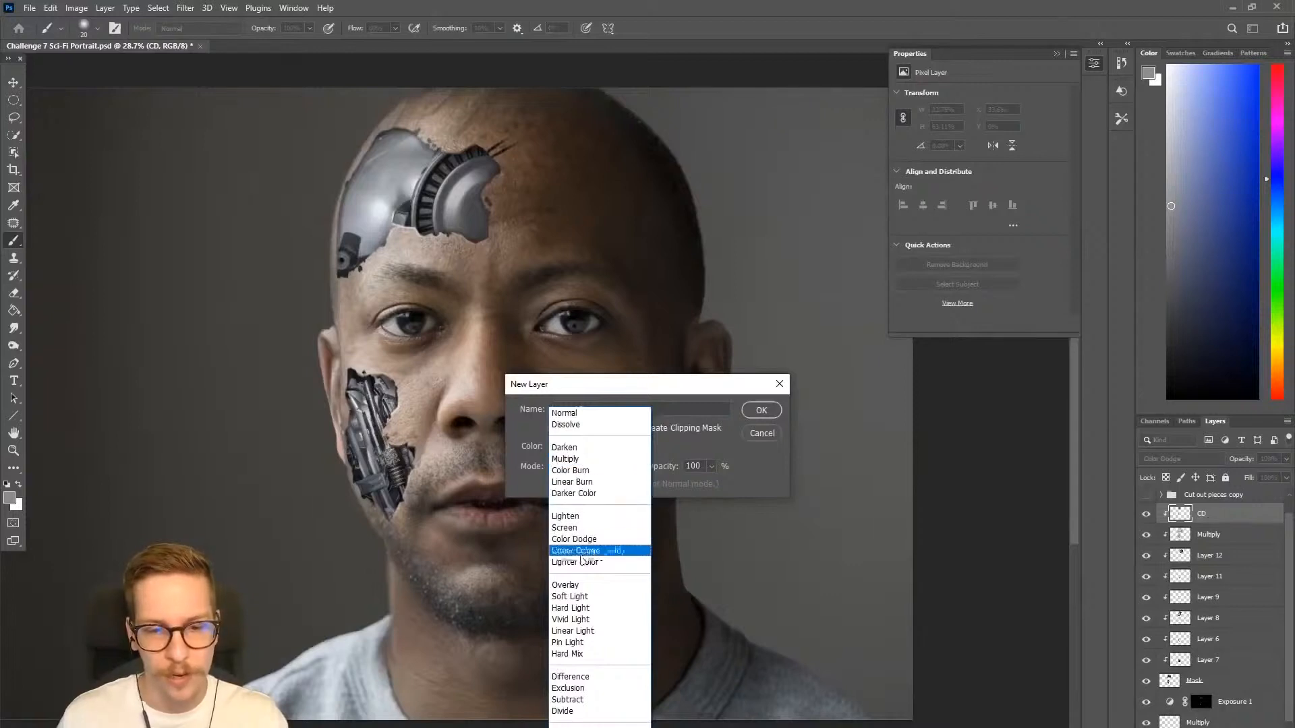
left_click(580, 586)
left_click(761, 410)
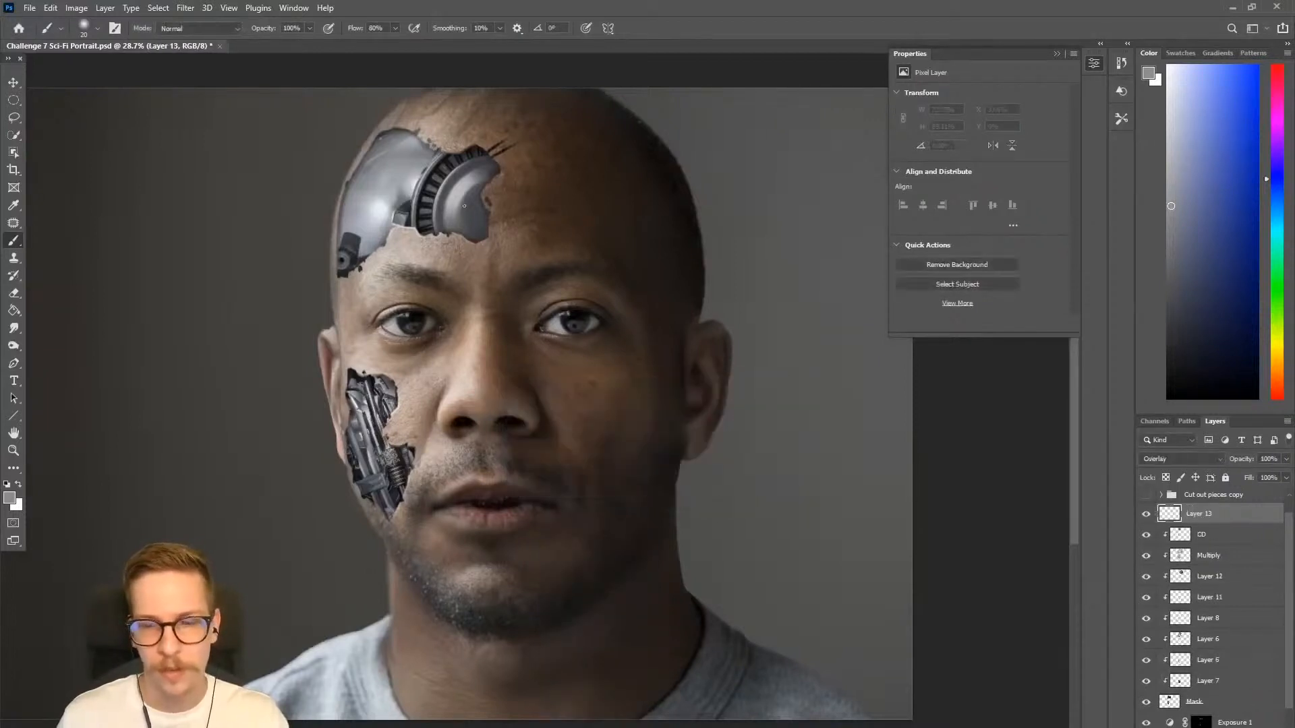
Make an elliptical selection that closely fits the iris of the eye above the cheek opening.
left_click_drag(456, 214, 493, 197)
left_click_drag(417, 353, 491, 278)
left_click(16, 101)
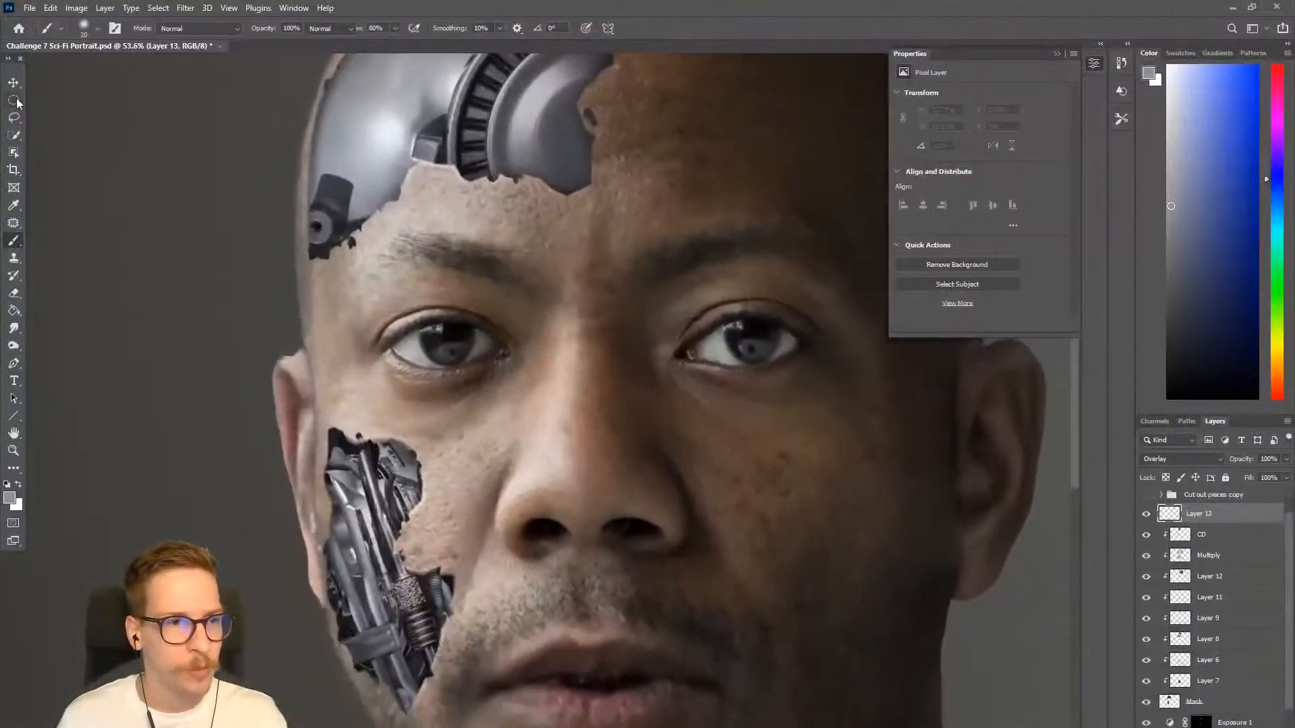
scroll(439, 335, "up", 4)
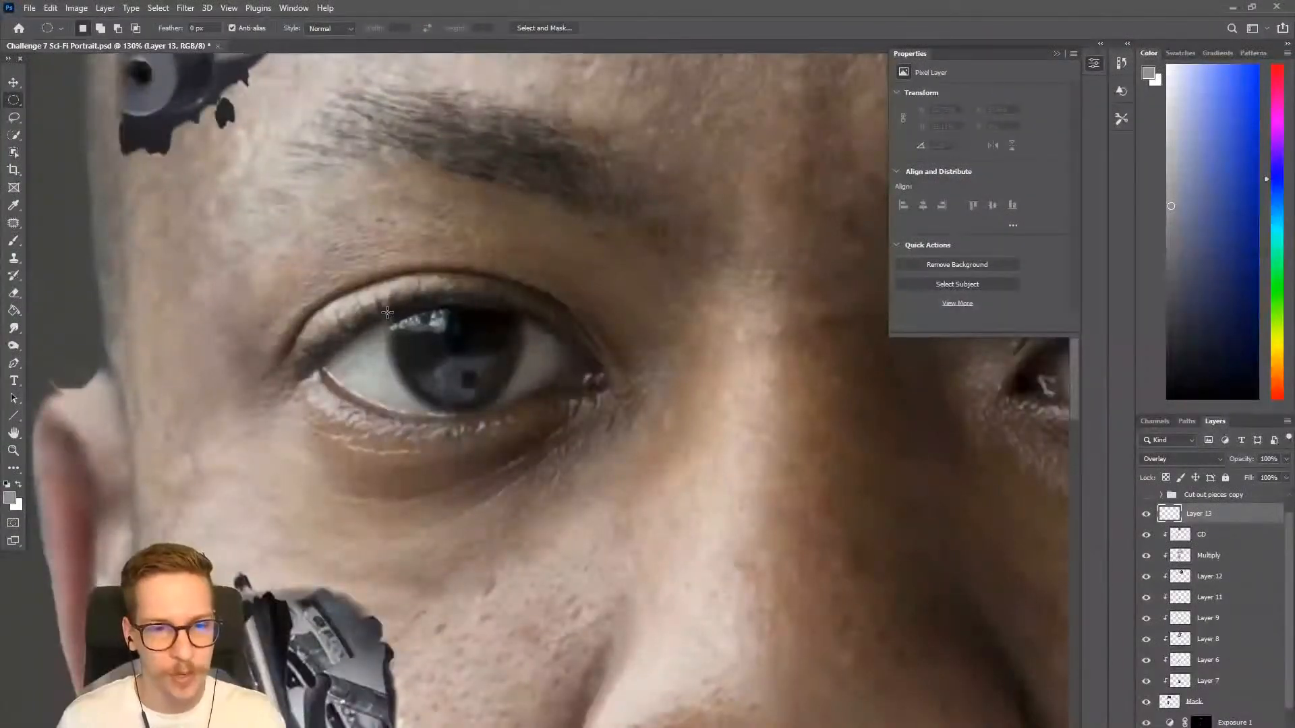
left_click_drag(387, 312, 520, 441)
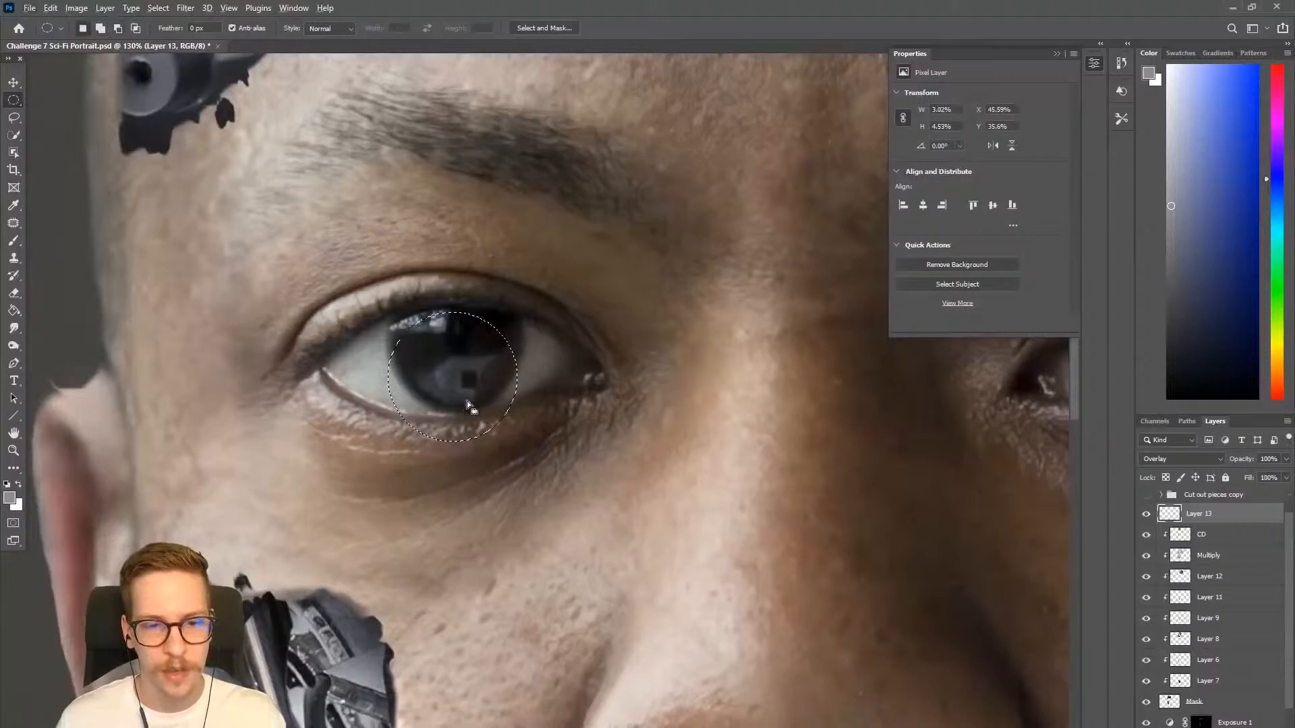
key("ctrl+d")
right_click(14, 101)
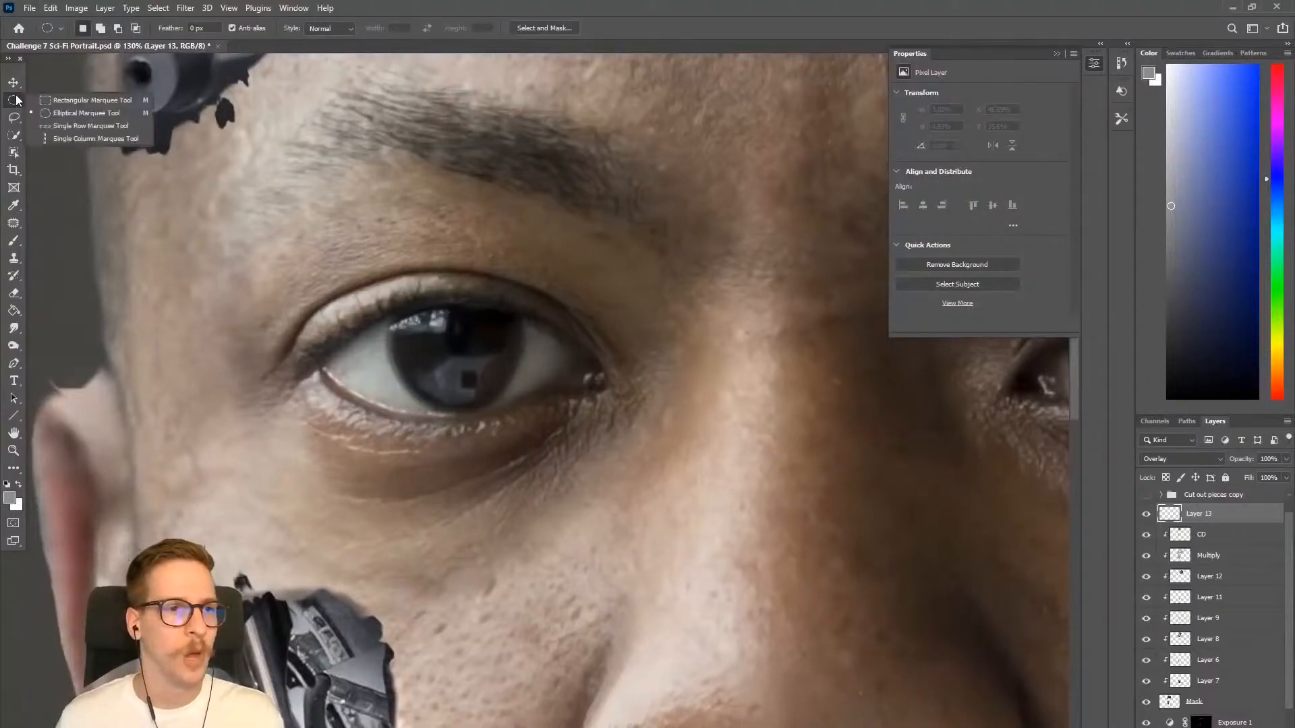
left_click(9, 108)
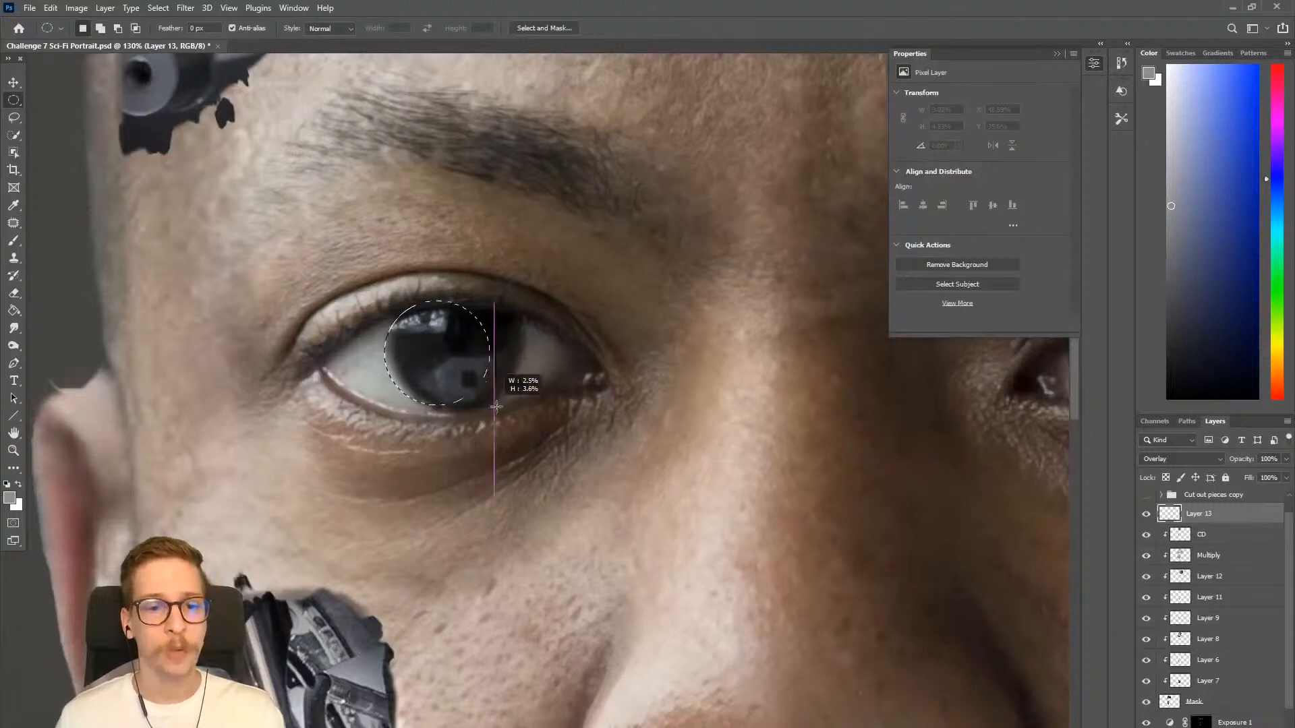
left_click_drag(496, 406, 522, 479)
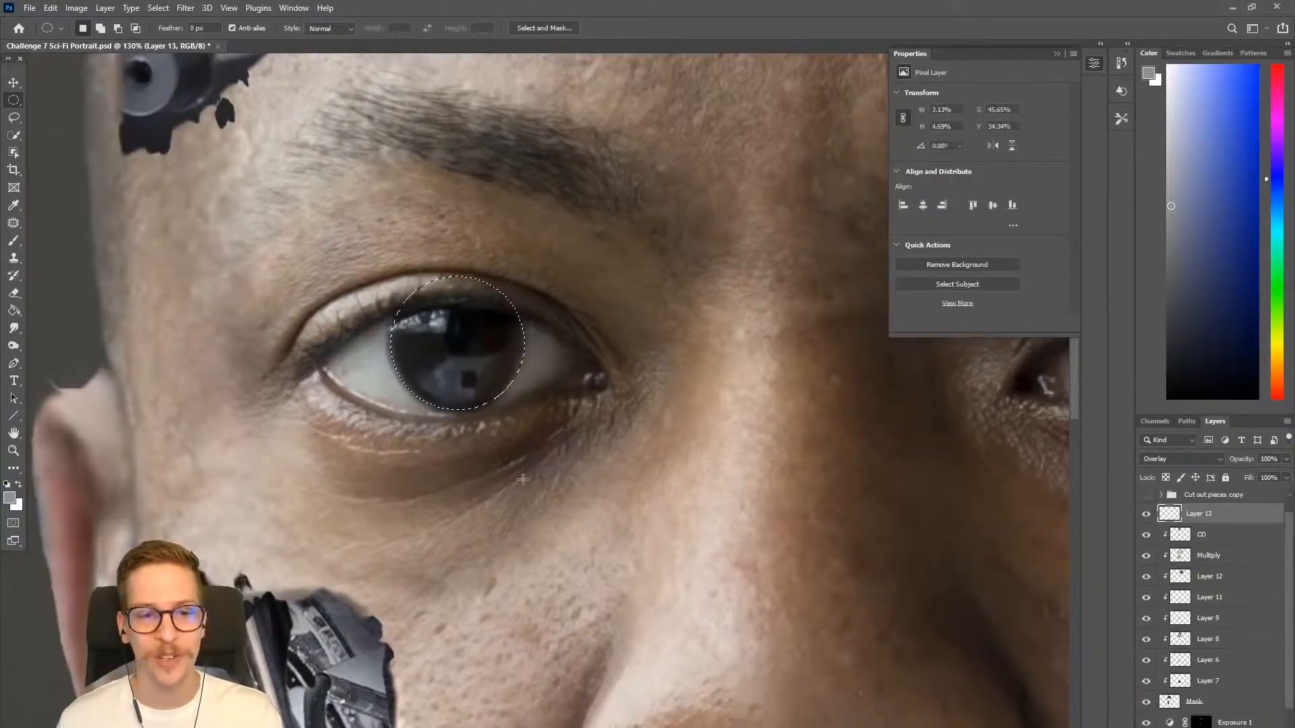
Fill the iris selection on the Overlay layer with a saturated red using the Paint Bucket.
key("g")
left_click(1277, 392)
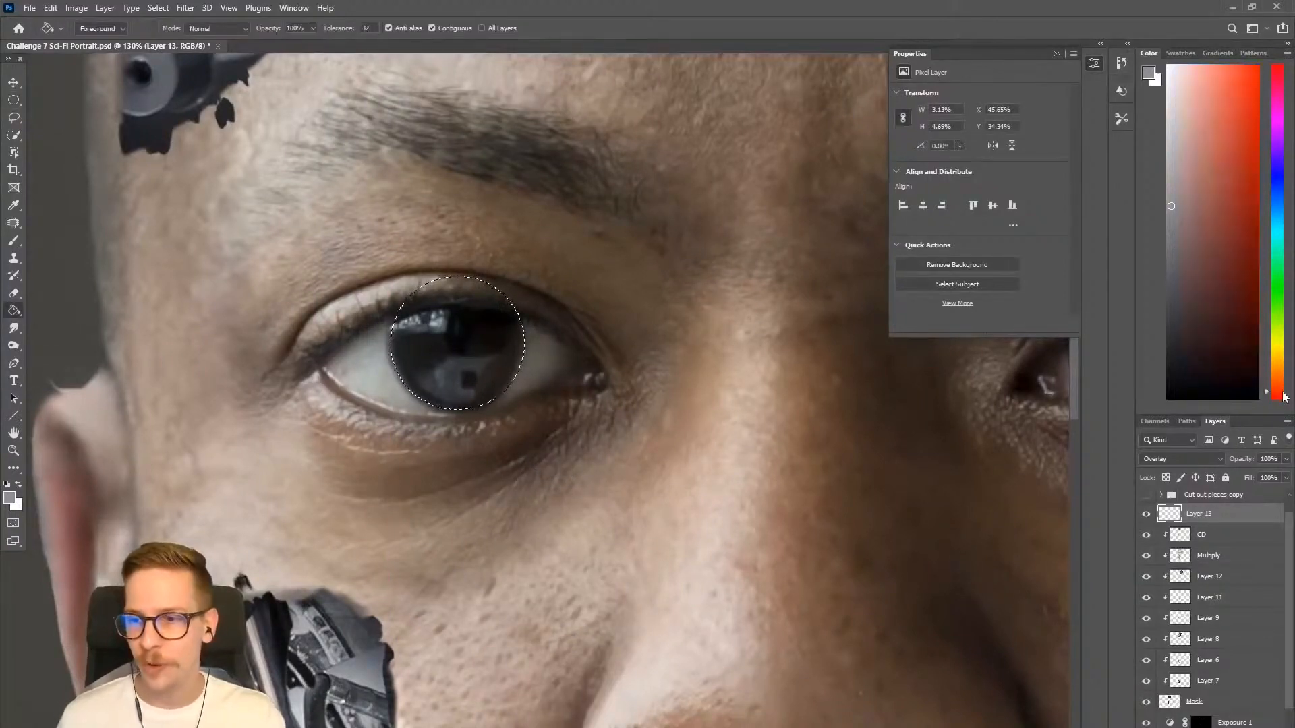
left_click_drag(1171, 206, 1274, 147)
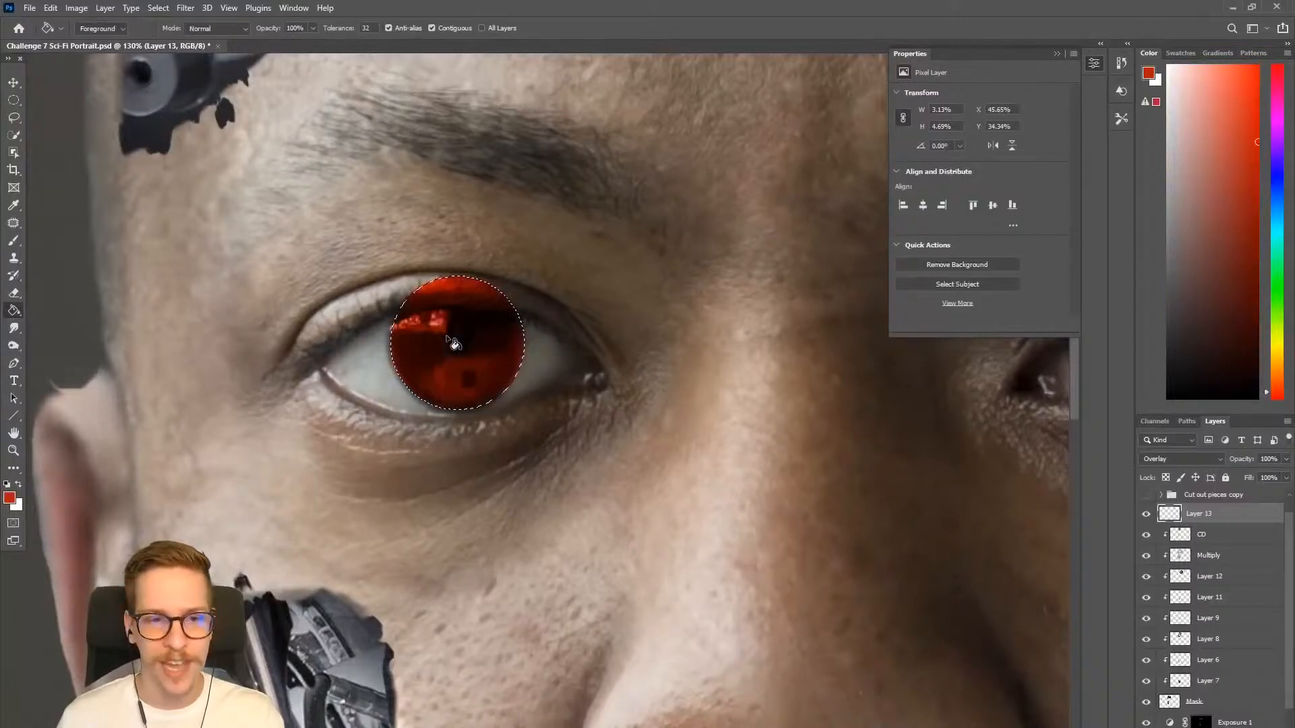
scroll(587, 395, "down", 5)
Deselect, then lasso the red that spills over the upper eyelid and delete it.
scroll(573, 391, "up", 7)
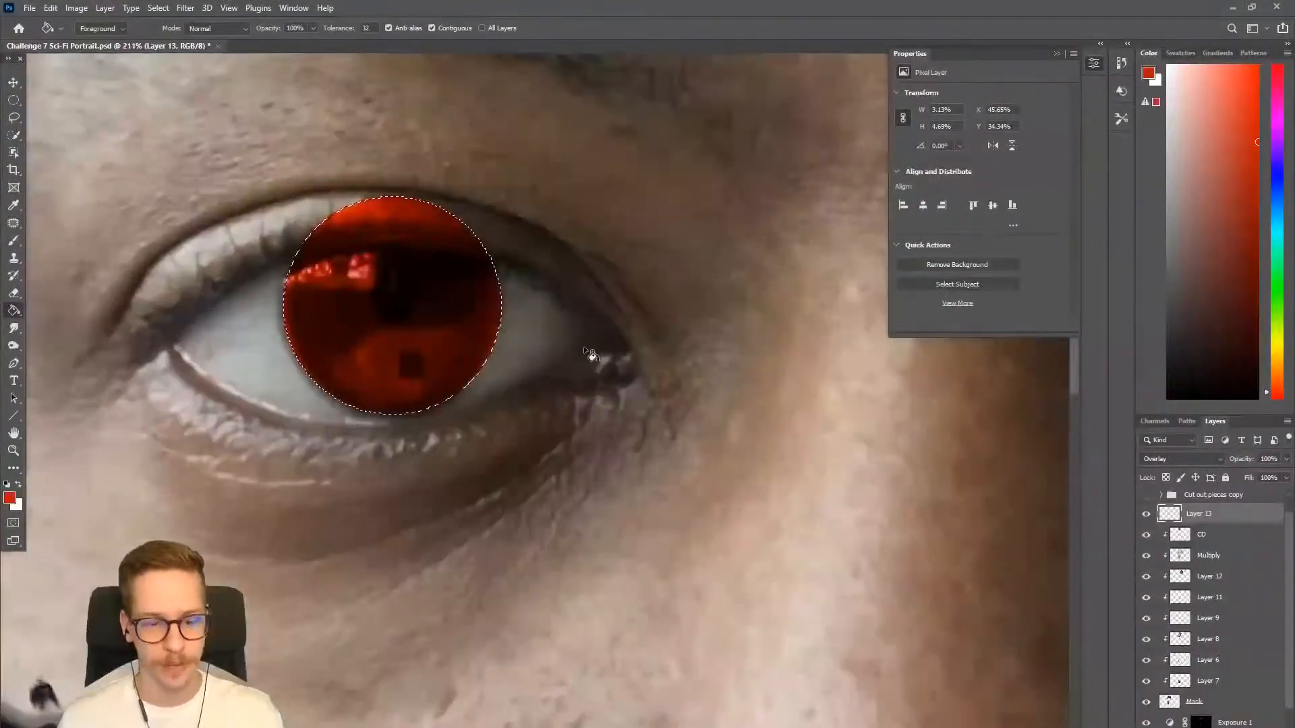
key("l")
key("ctrl+d")
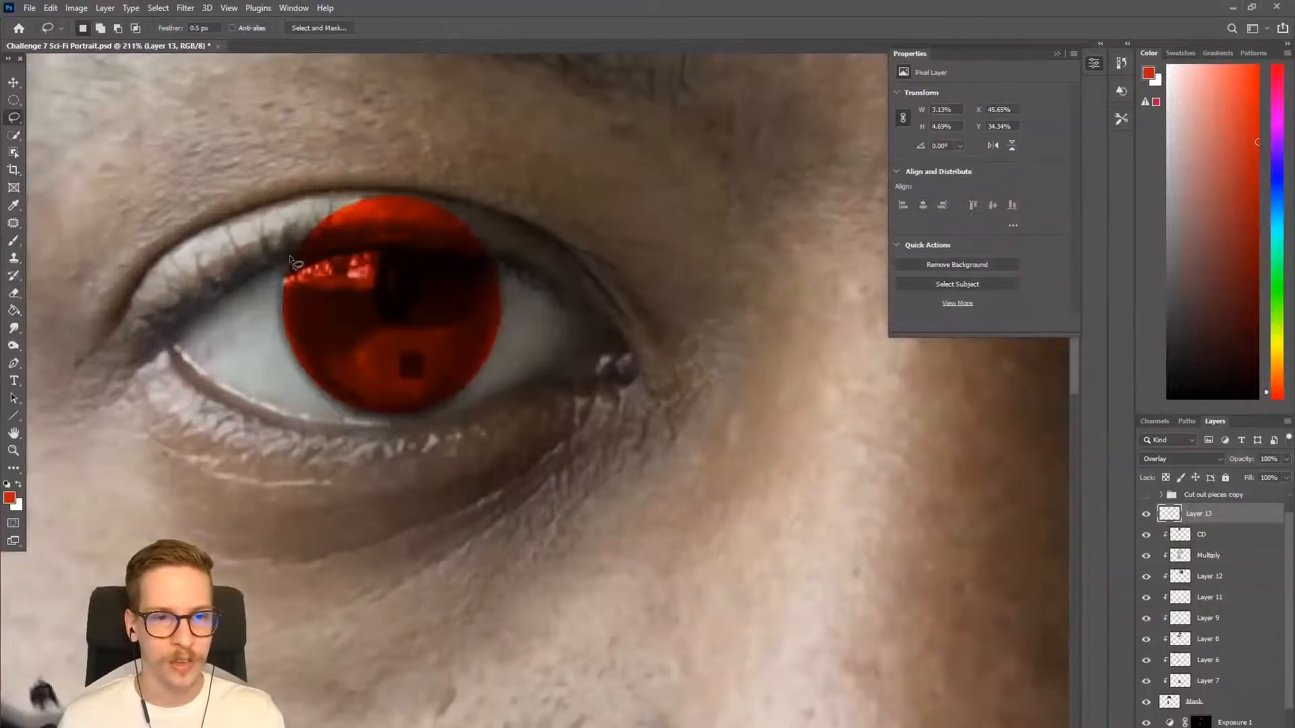
left_click_drag(291, 256, 395, 247)
mouse_move(498, 254)
left_mouse_down()
mouse_move(340, 142)
mouse_move(263, 192)
mouse_move(290, 255)
left_mouse_up()
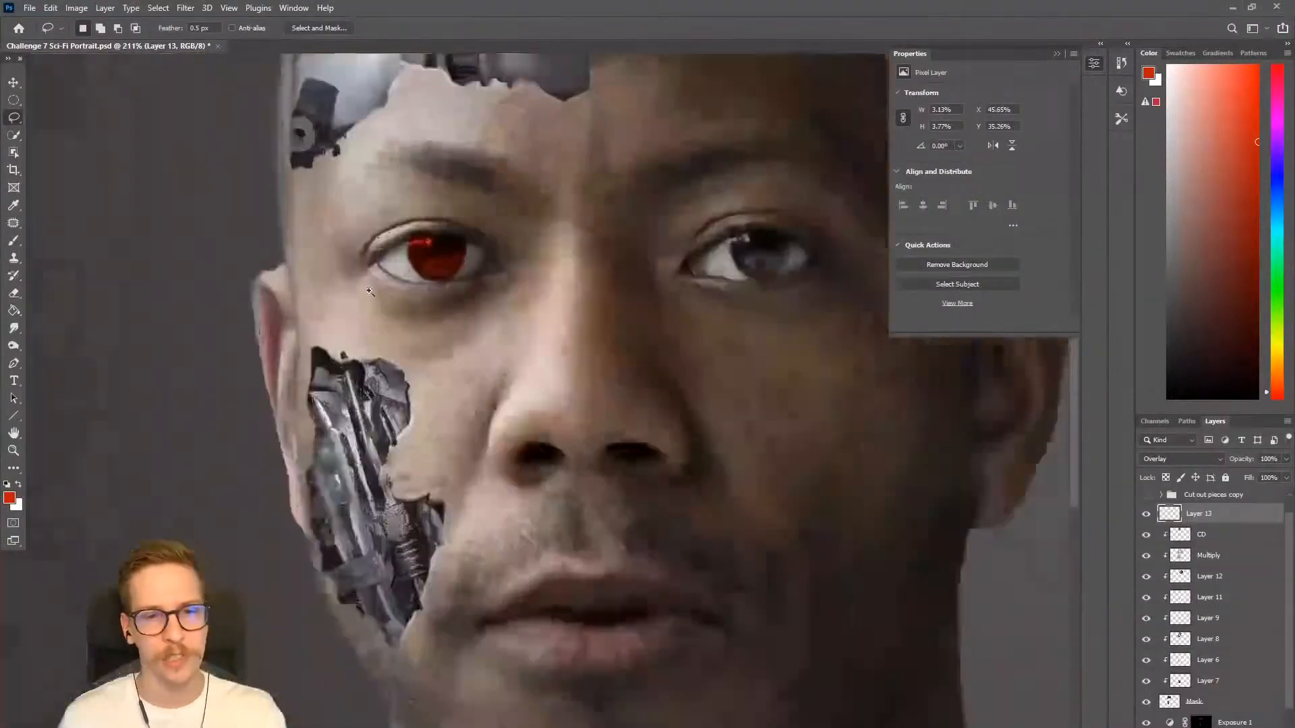
scroll(457, 267, "down", 10)
left_click_drag(457, 268, 443, 325)
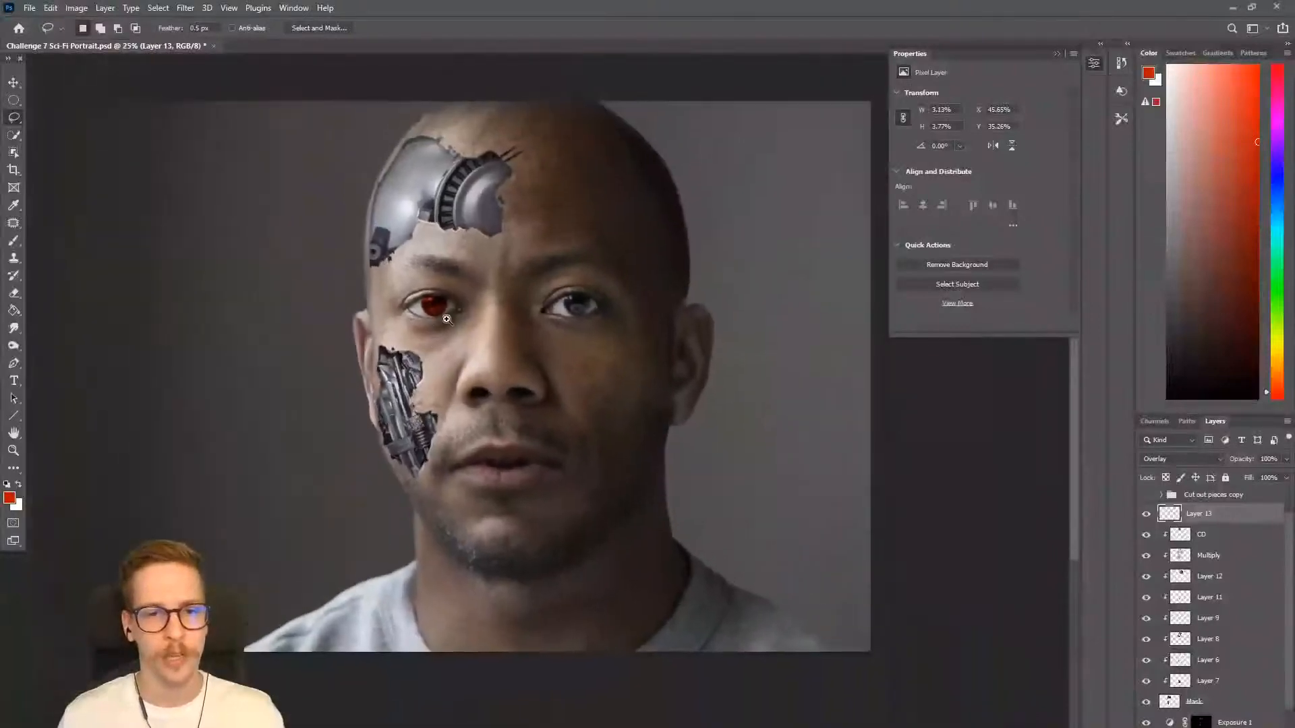
Add a new layer named CD in Color Dodge mode above the red iris layer.
scroll(462, 315, "up", 5)
left_click_drag(494, 292, 489, 323)
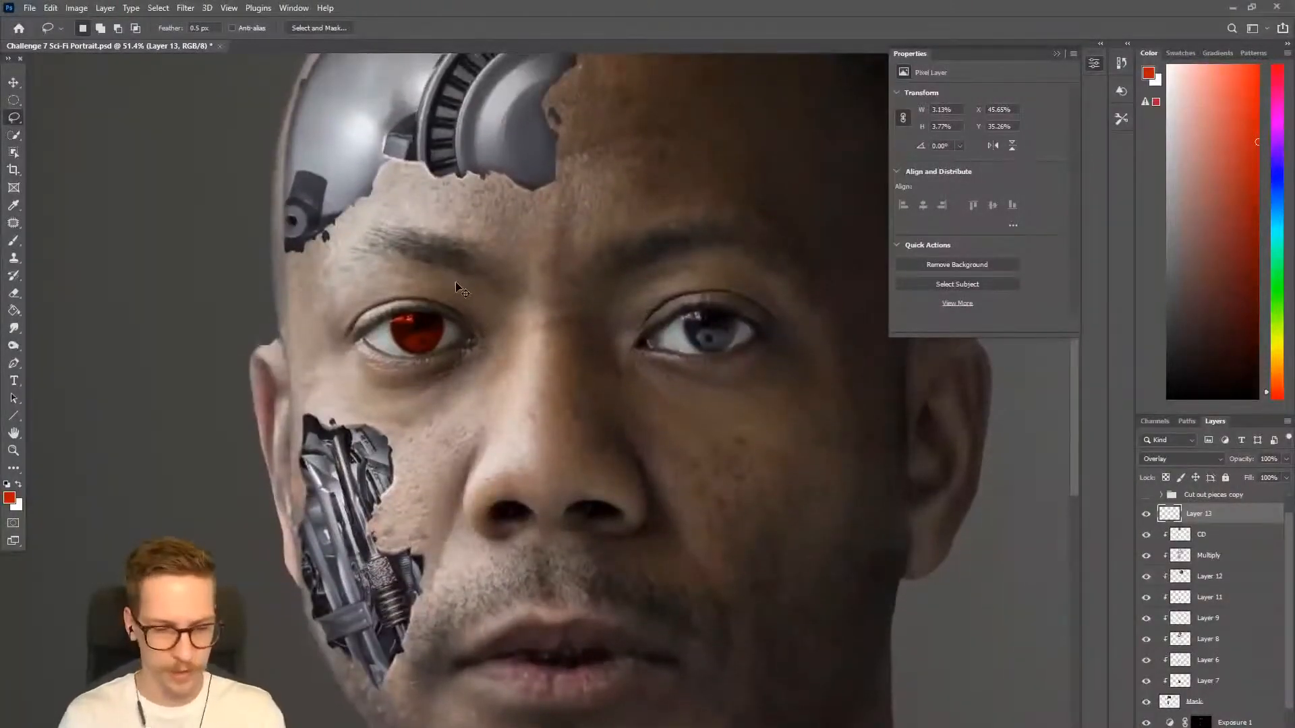
key("ctrl+shift+n")
type("CD")
left_click(582, 466)
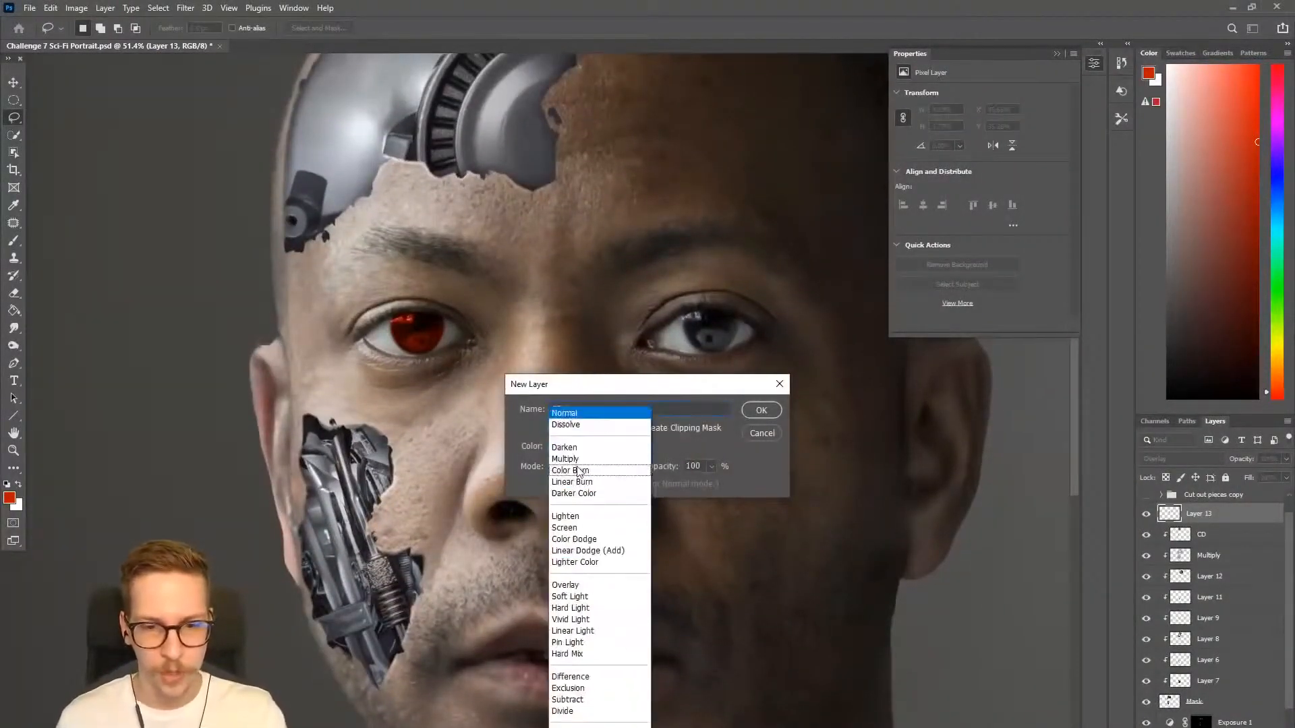
left_click(578, 539)
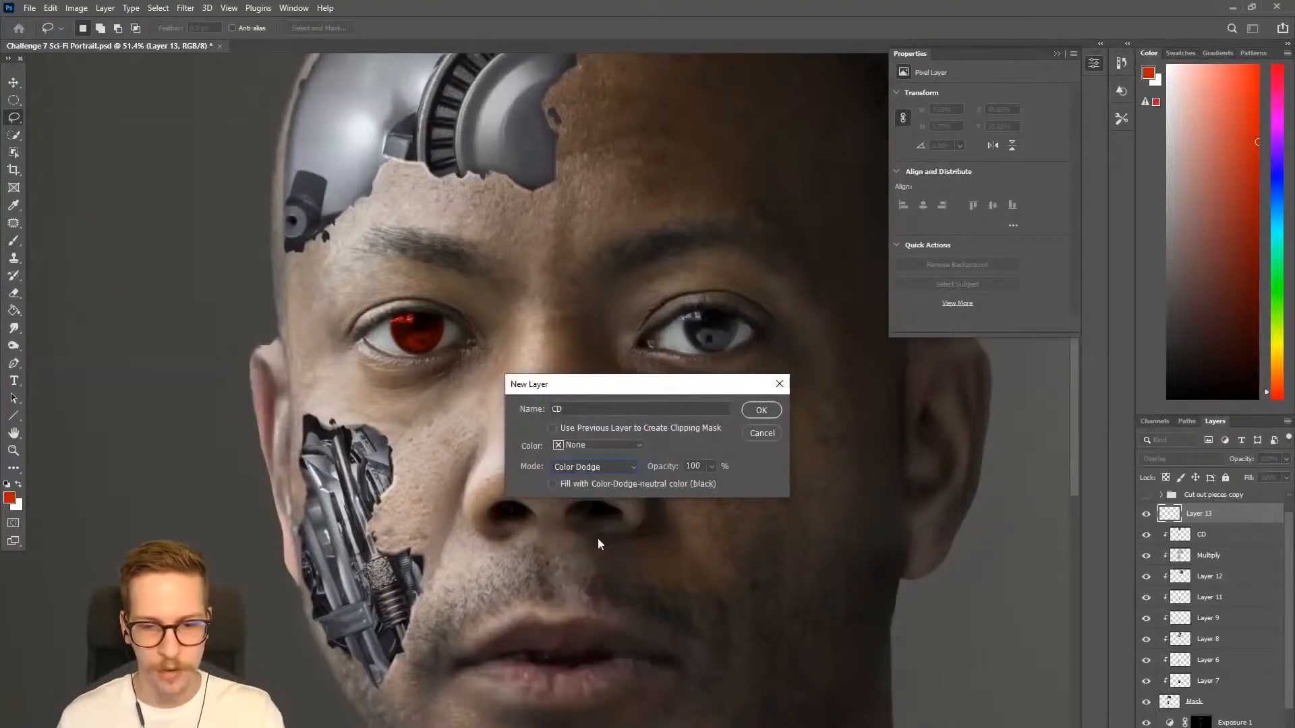
left_click(760, 410)
Paint a soft red glow in the middle of the red iris on the new CD layer.
key("b")
key("bracketright")
key("bracketright")
key("bracketright")
key("bracketright")
key("bracketright")
left_click_drag(430, 315, 417, 332)
key("bracketleft")
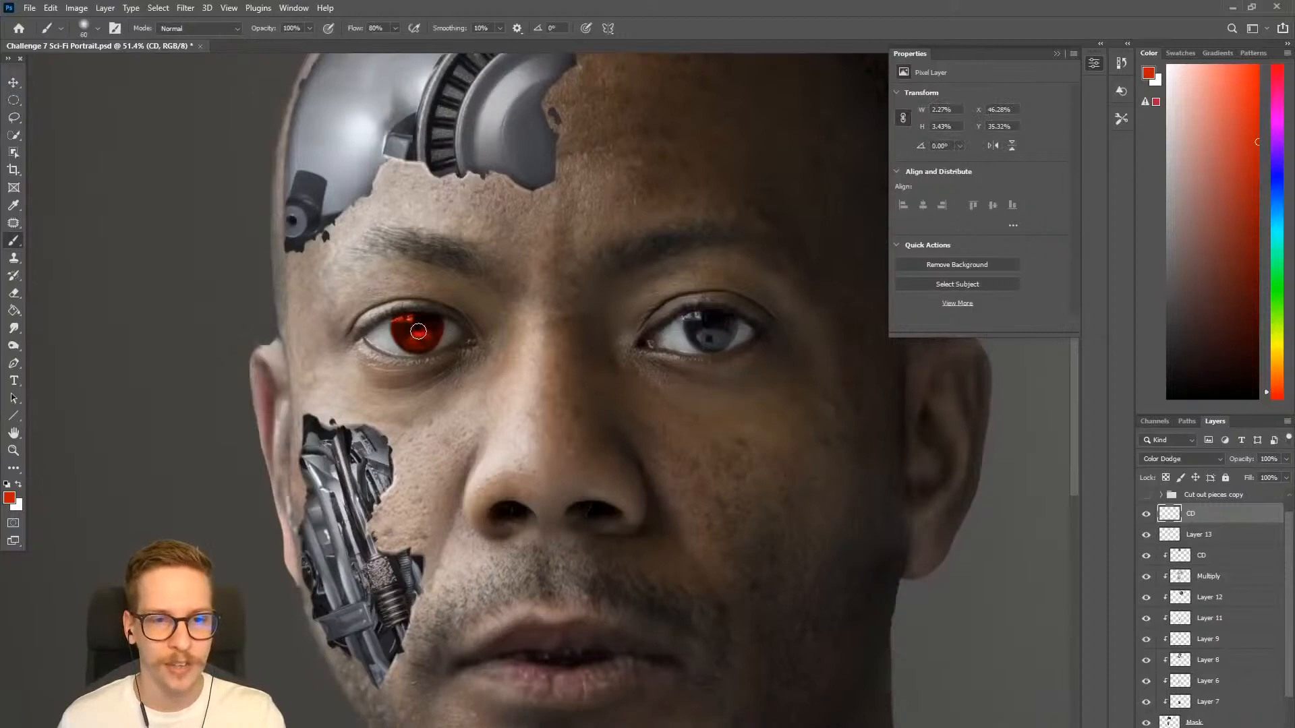
key("bracketleft")
left_click(418, 331)
Brighten the core of the iris glow with a smaller brush, using a lighter red-orange and a pale pink.
left_click_drag(1251, 128, 1244, 66)
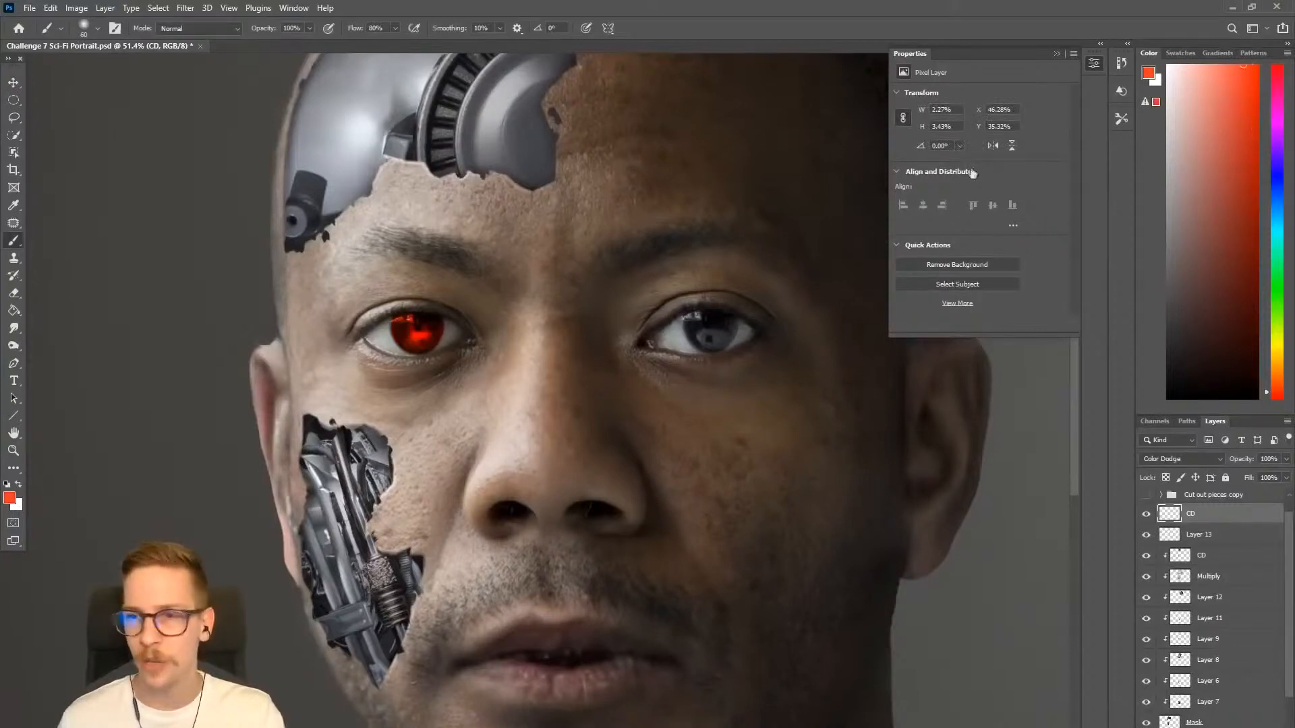
key("bracketleft")
left_click(417, 329)
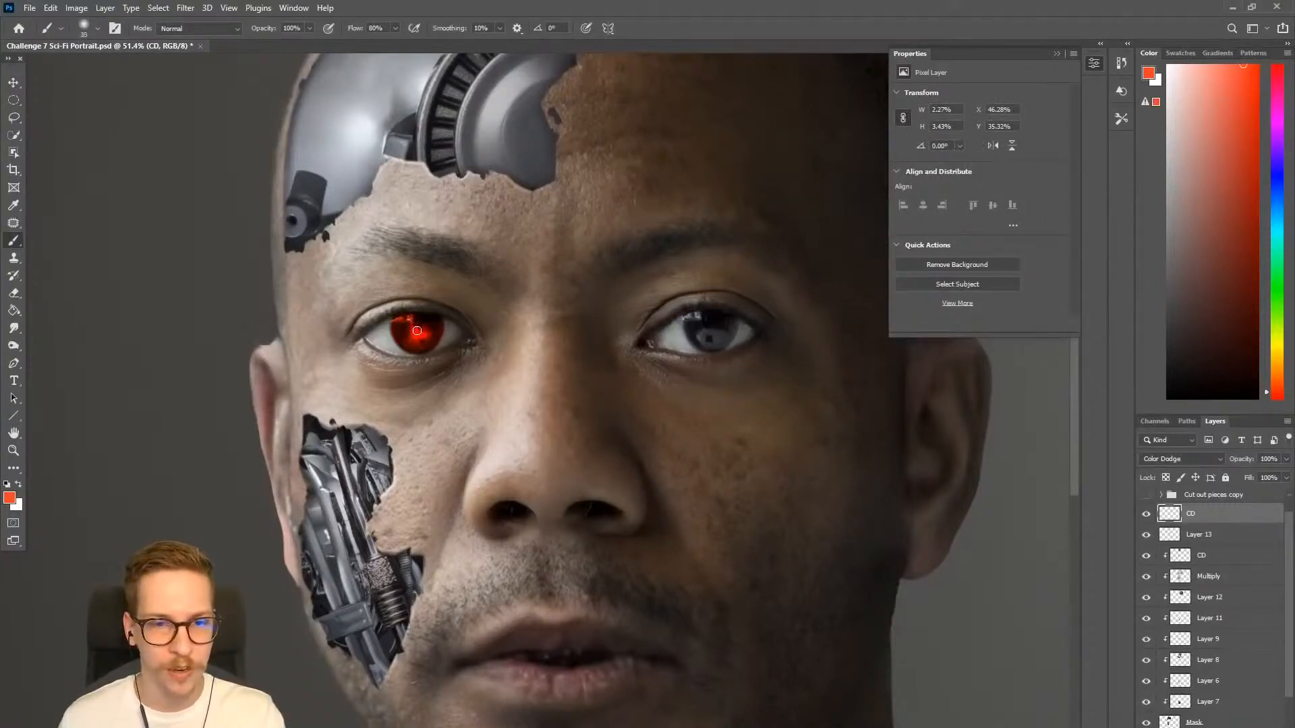
left_click(1208, 75)
left_click(1188, 65)
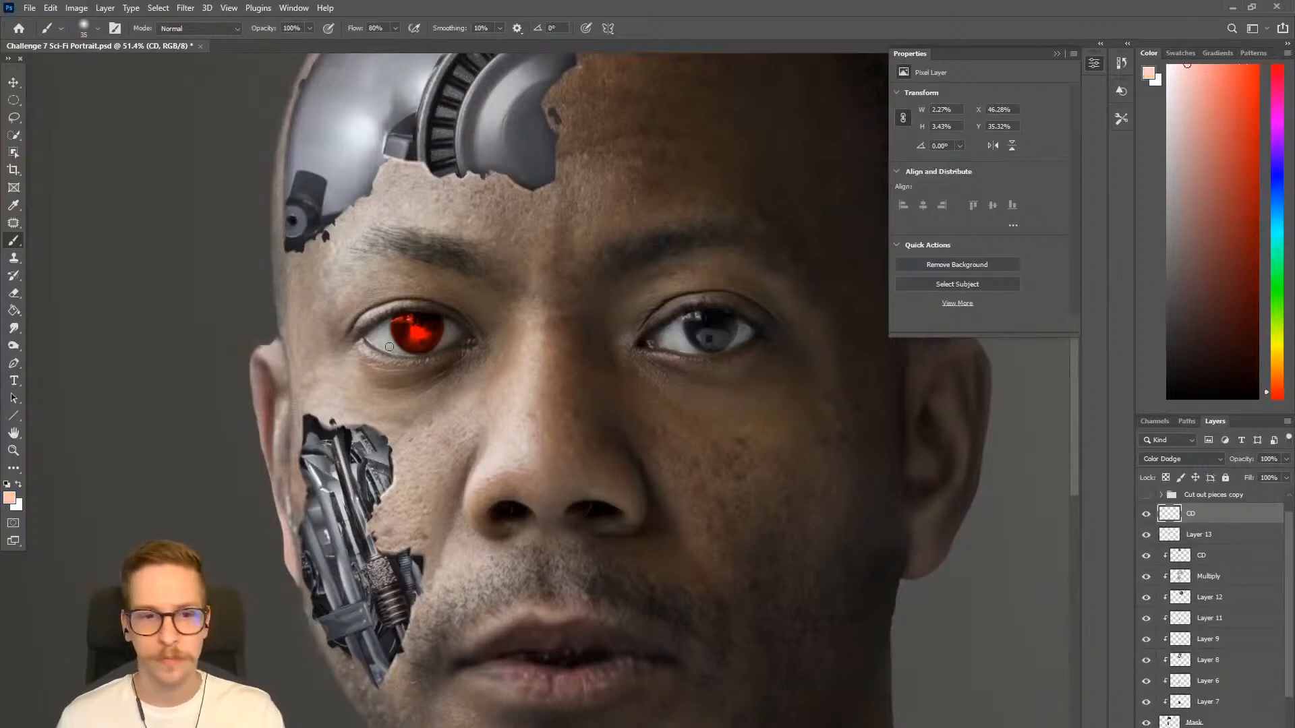
key("bracketright")
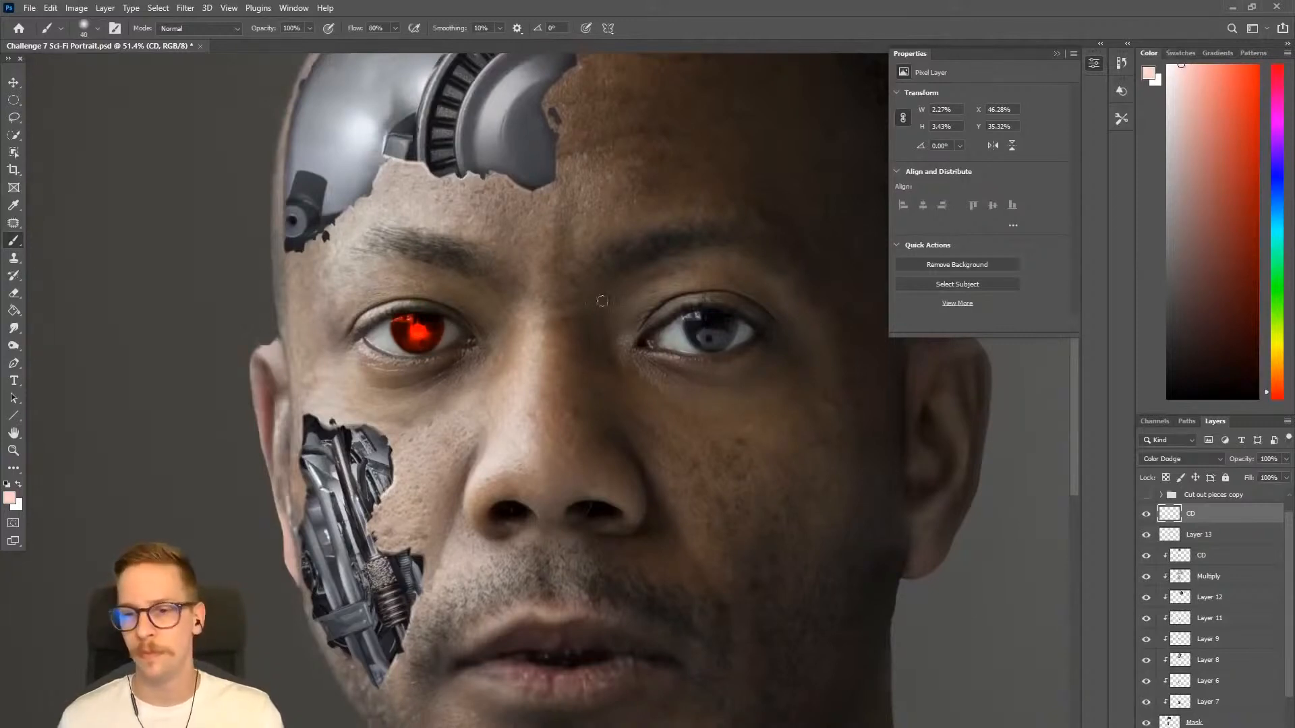
key("bracketleft")
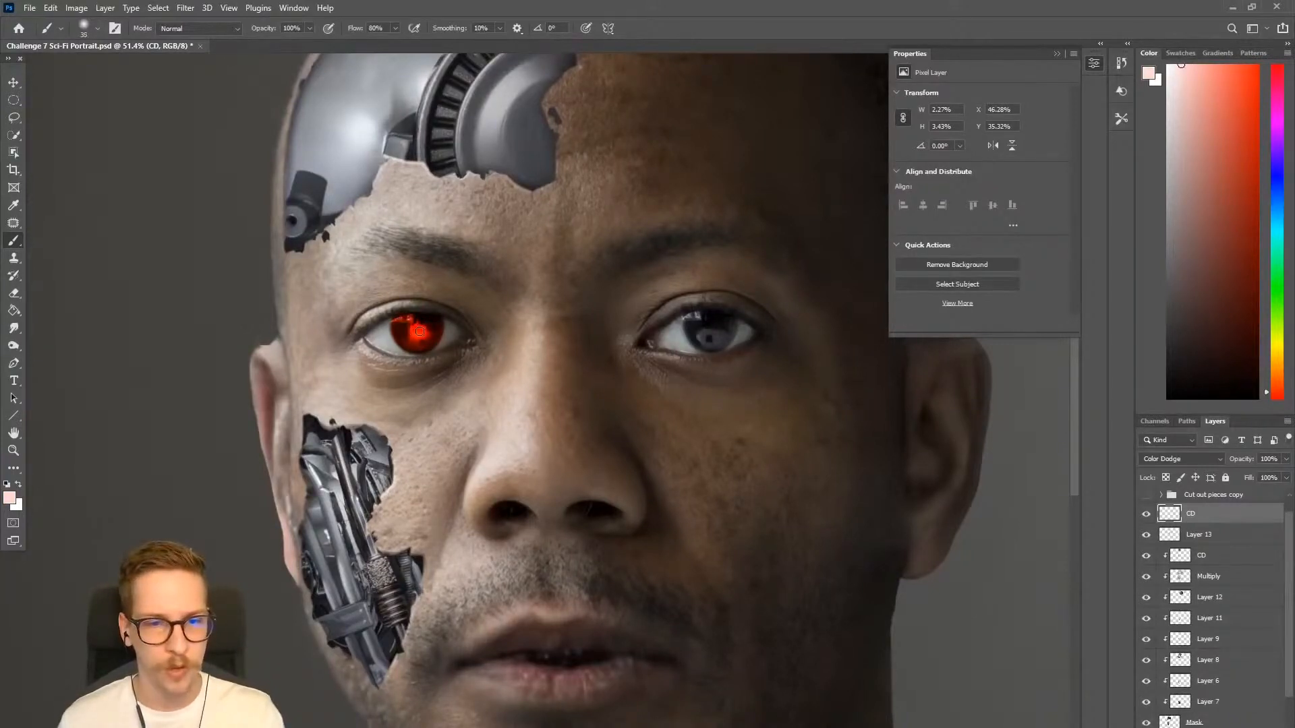
Add a Color Lookup adjustment layer with default settings above the CD glow layer.
scroll(590, 390, "down", 3)
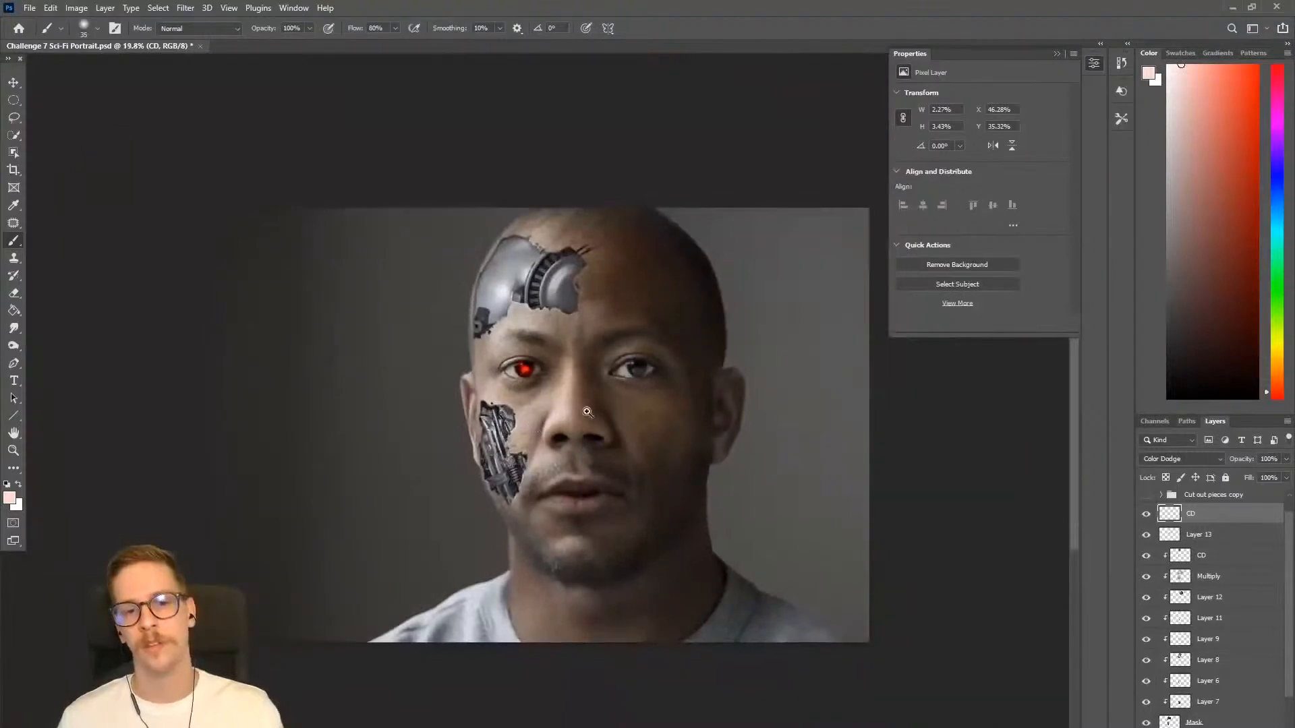
left_click_drag(655, 417, 549, 411)
scroll(566, 402, "down", 1)
scroll(472, 388, "up", 2)
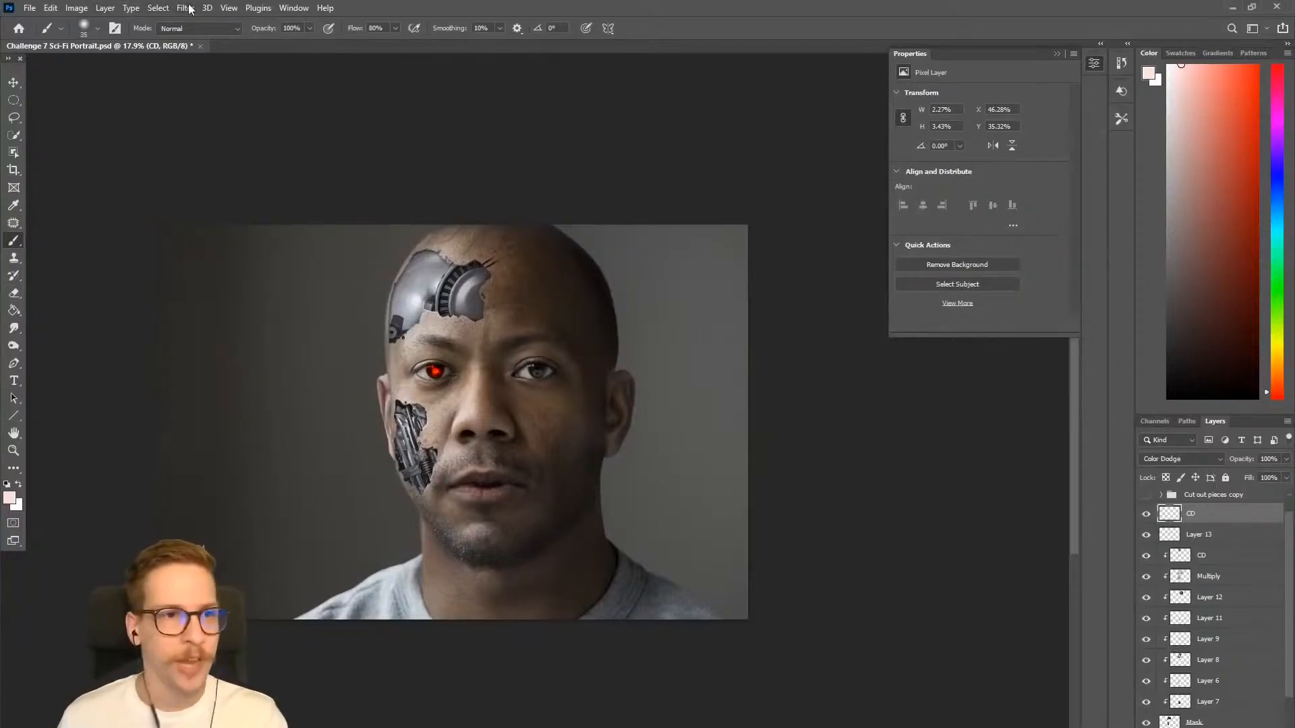
left_click(159, 8)
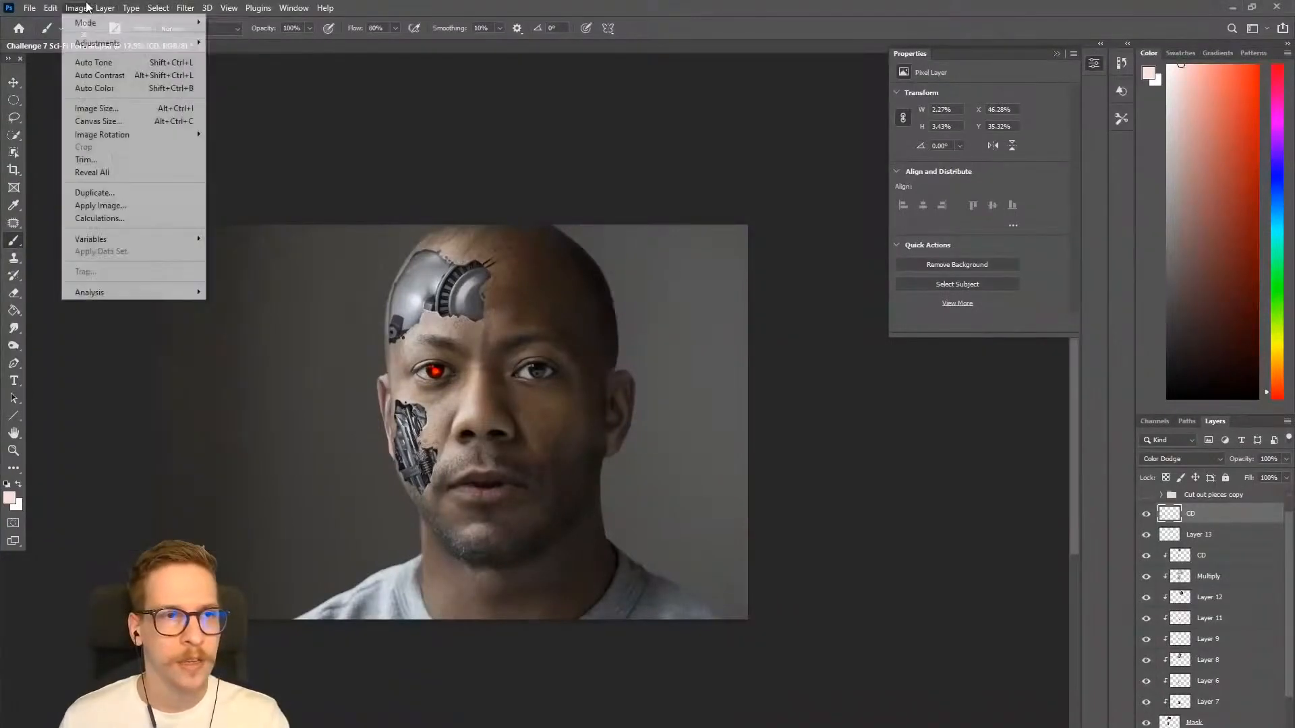
left_click(88, 7)
left_click(89, 7)
mouse_move(98, 9)
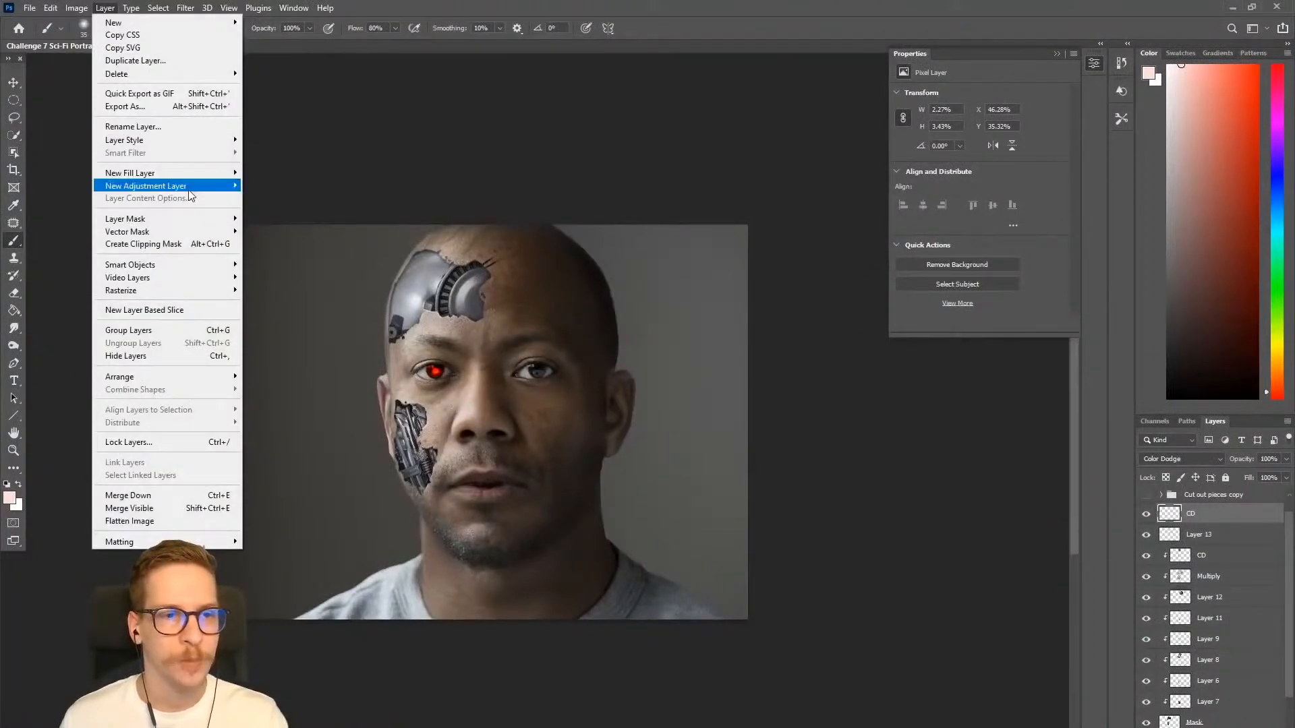
mouse_move(203, 192)
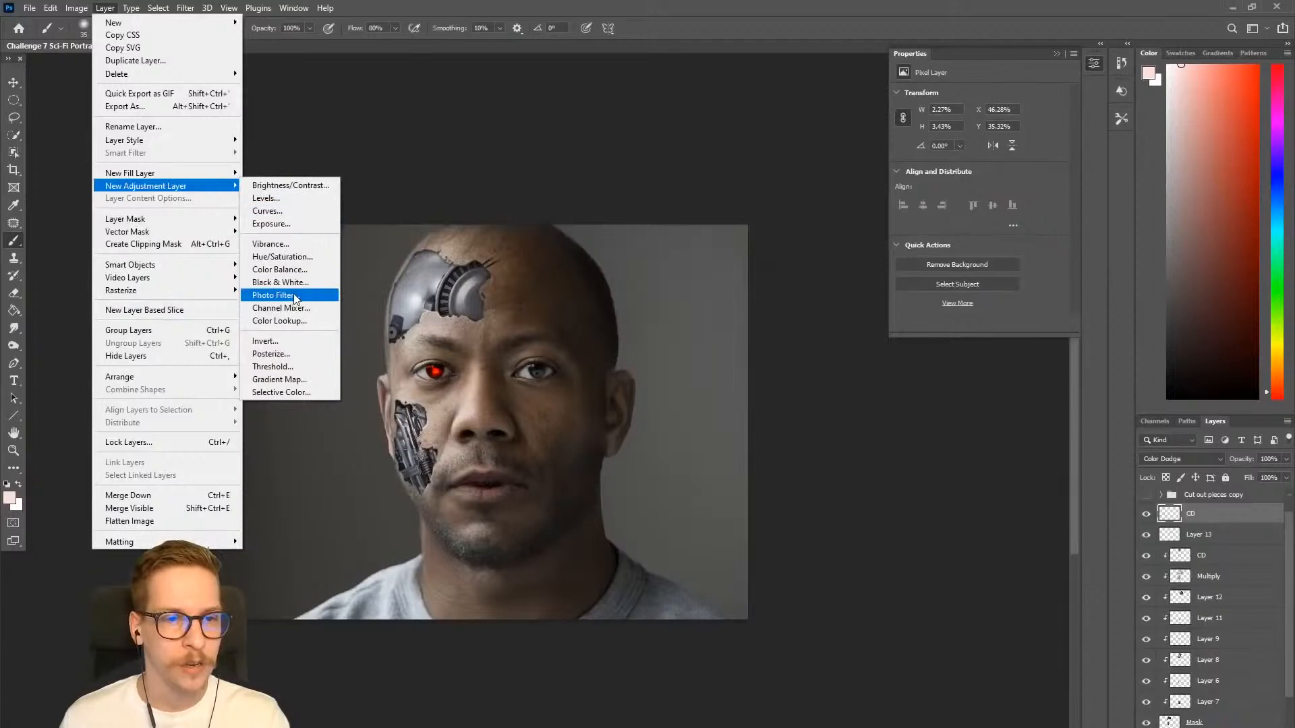
left_click(294, 326)
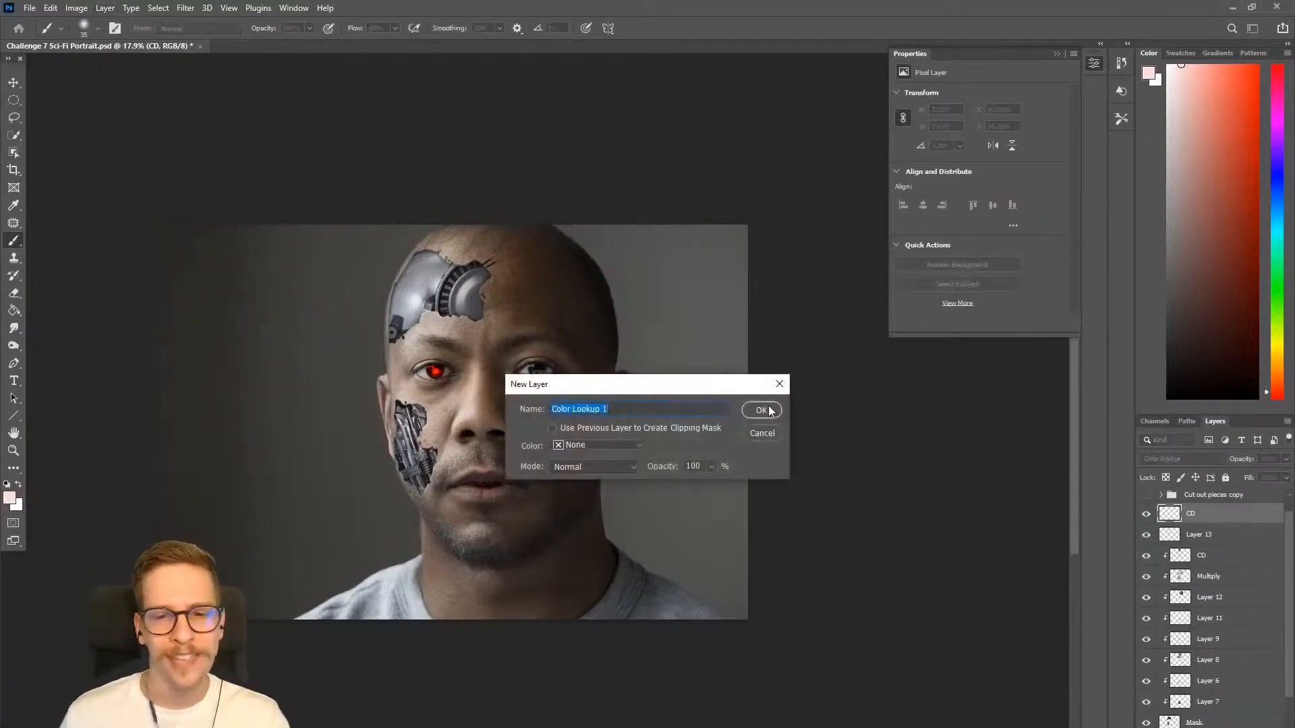
left_click(760, 409)
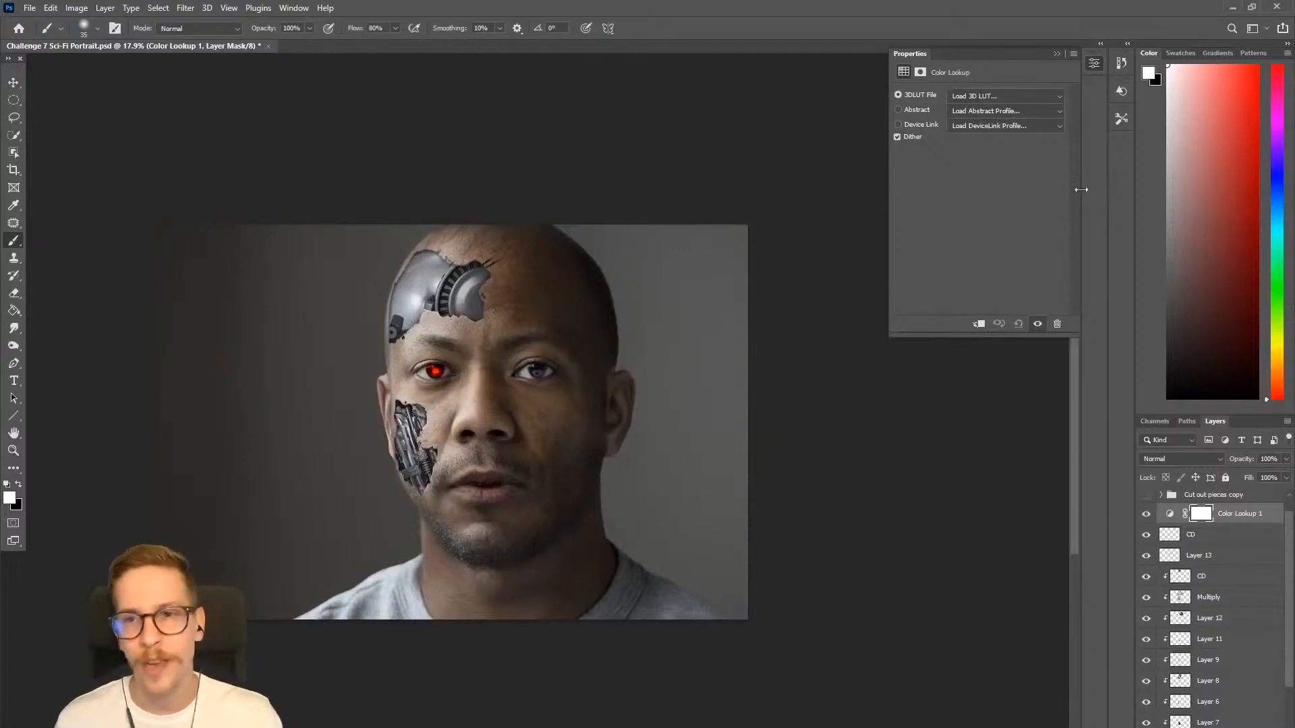
Try the built-in 3DLUT presets one after another on the Color Lookup layer and settle on HorrorBlue.3DL.
left_click(985, 95)
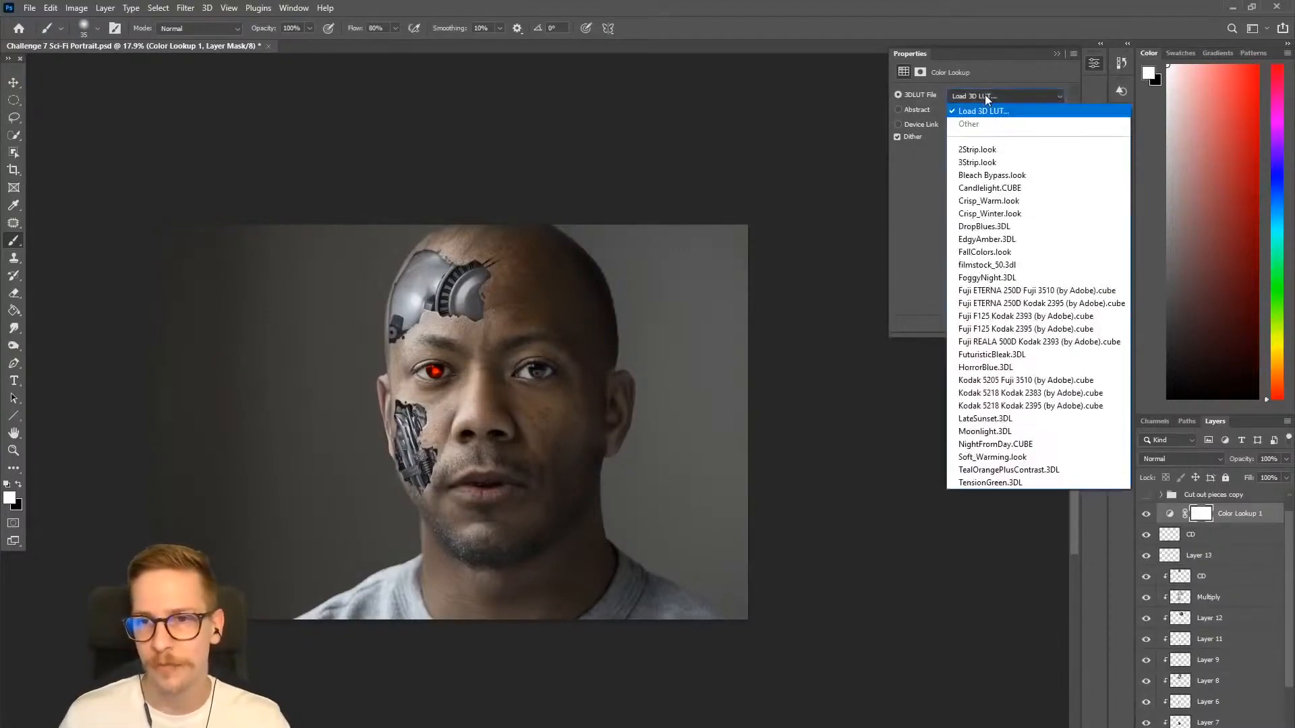
left_click(991, 151)
key("Down")
key("Down")
key("Down")
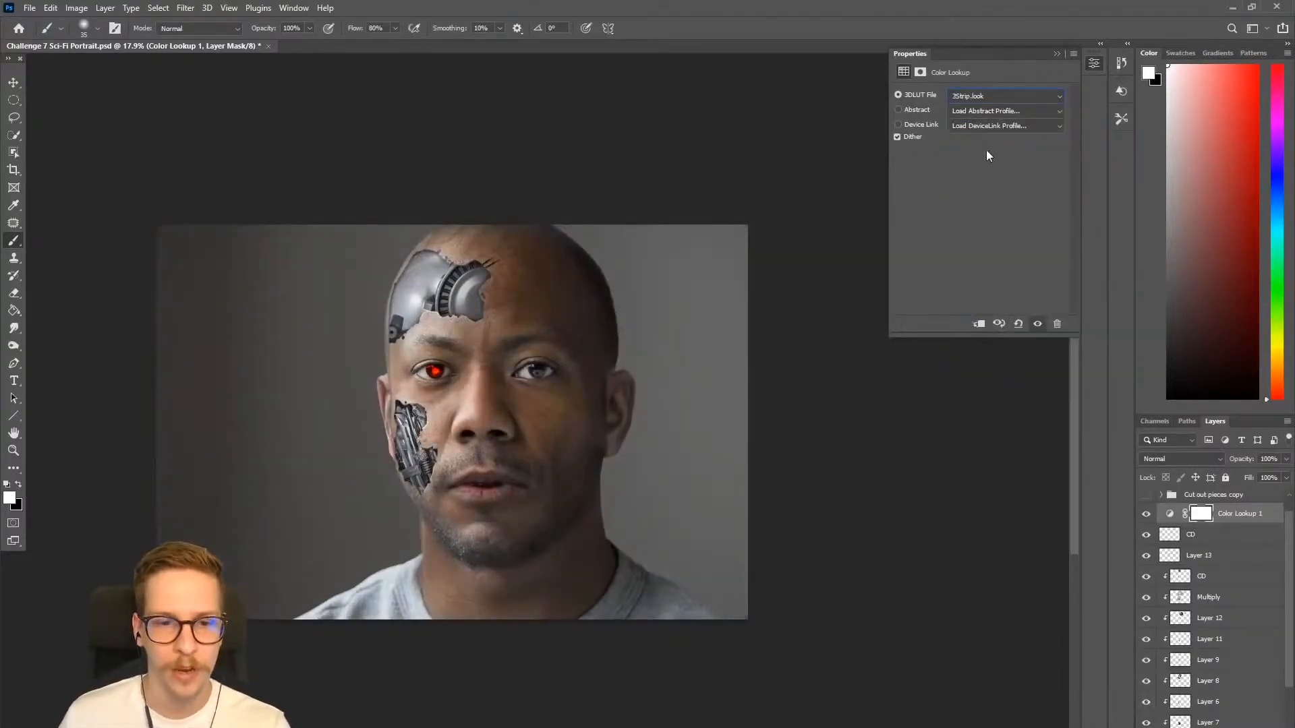
key("Down")
key("Down")
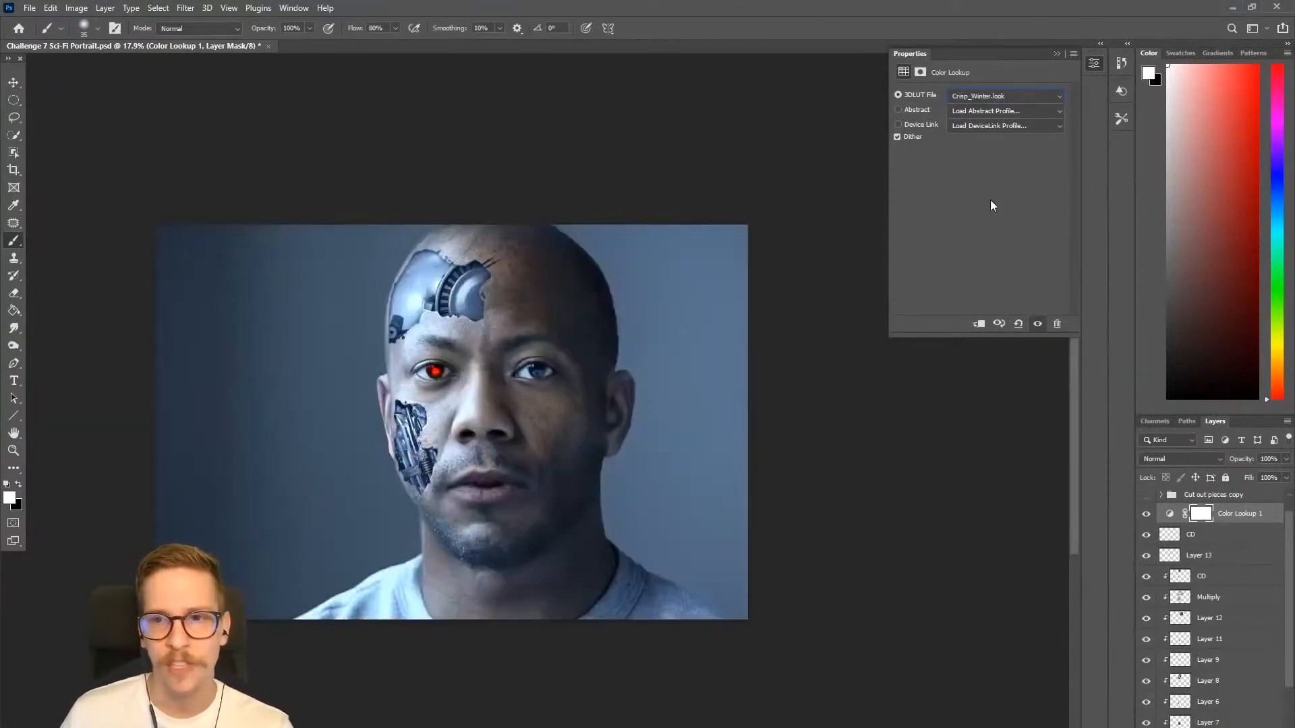
key("Down")
key("Down")
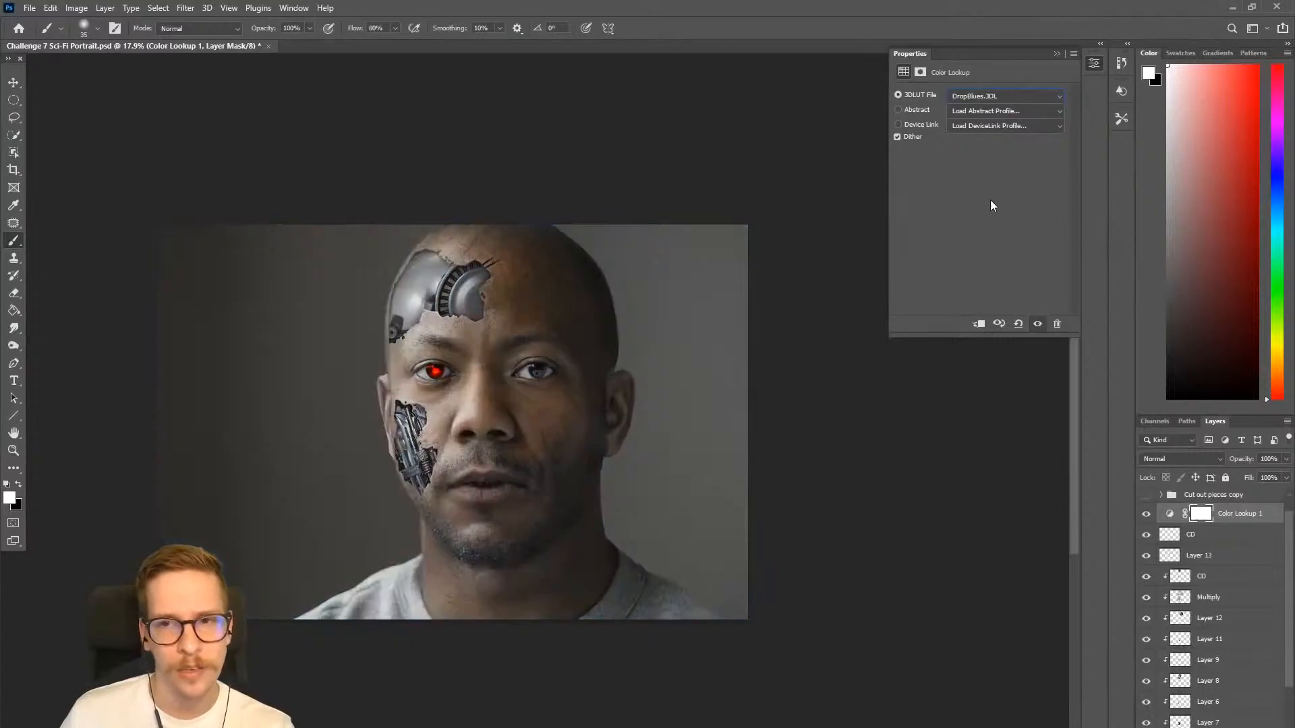
key("Down")
key("Down")
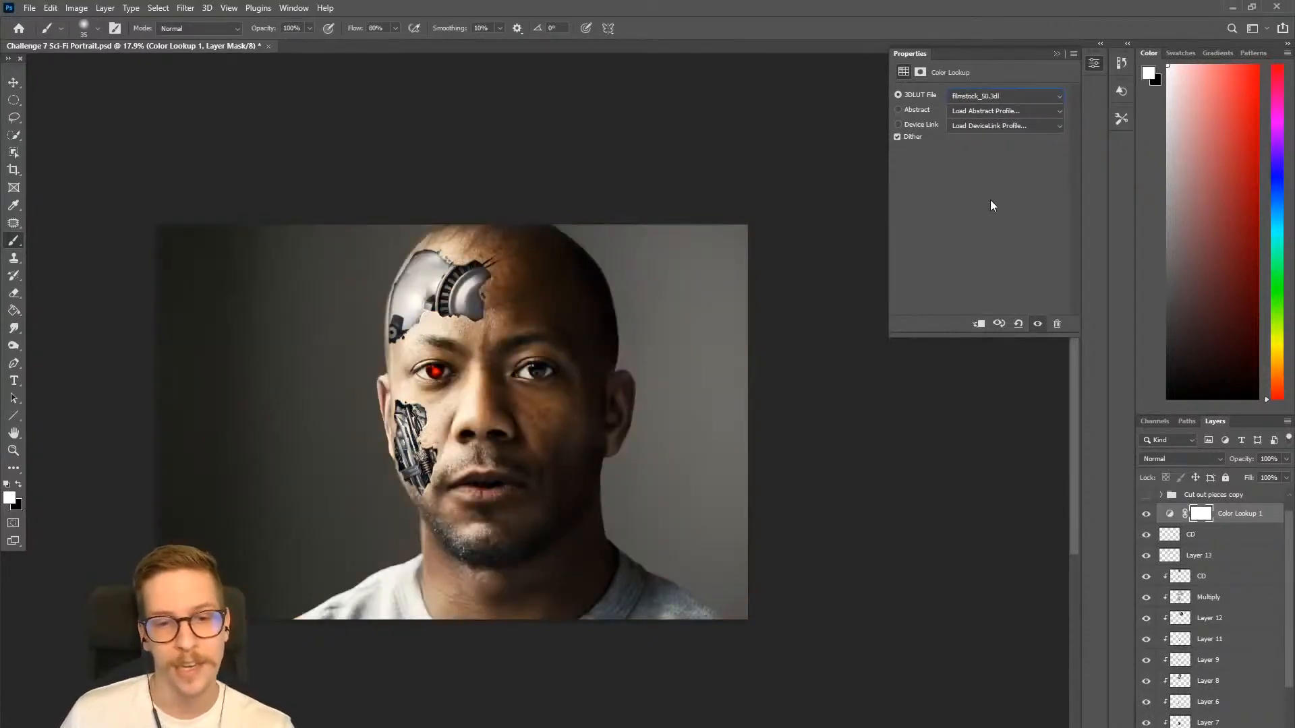
key("Down")
key("Down")
key("Down")
key("Down")
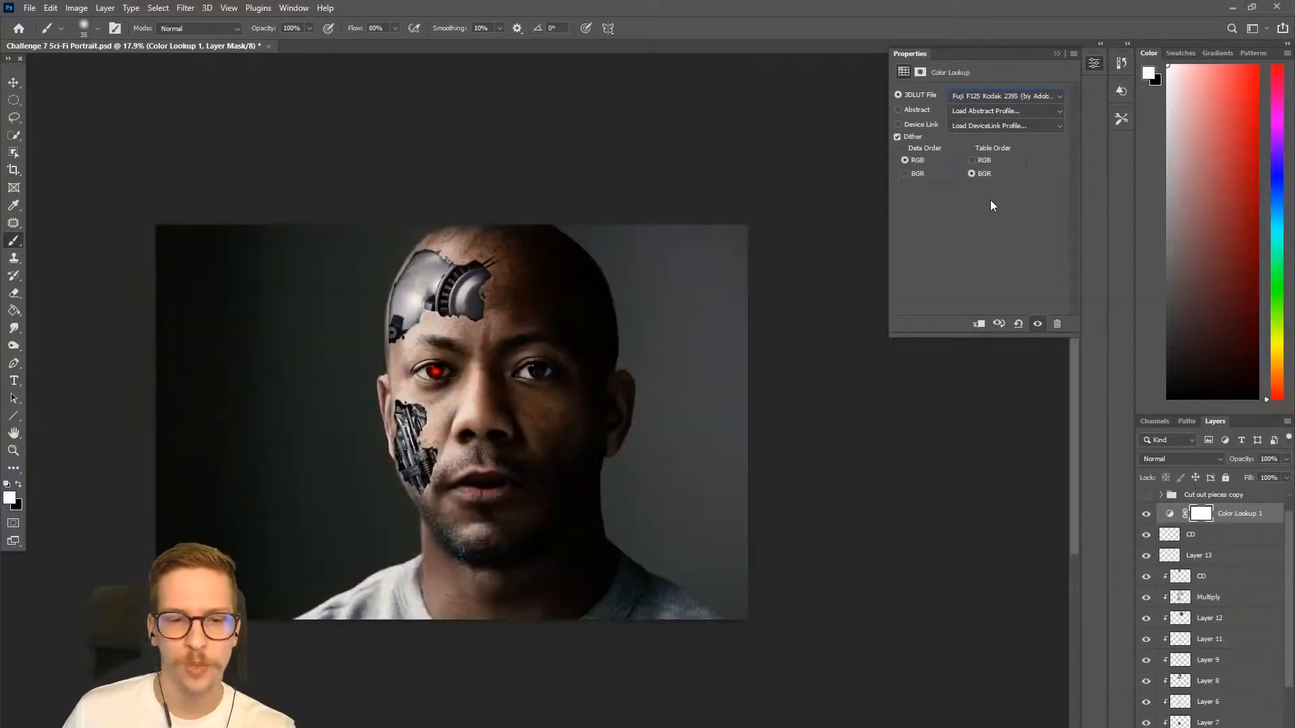
key("Down")
key("Down")
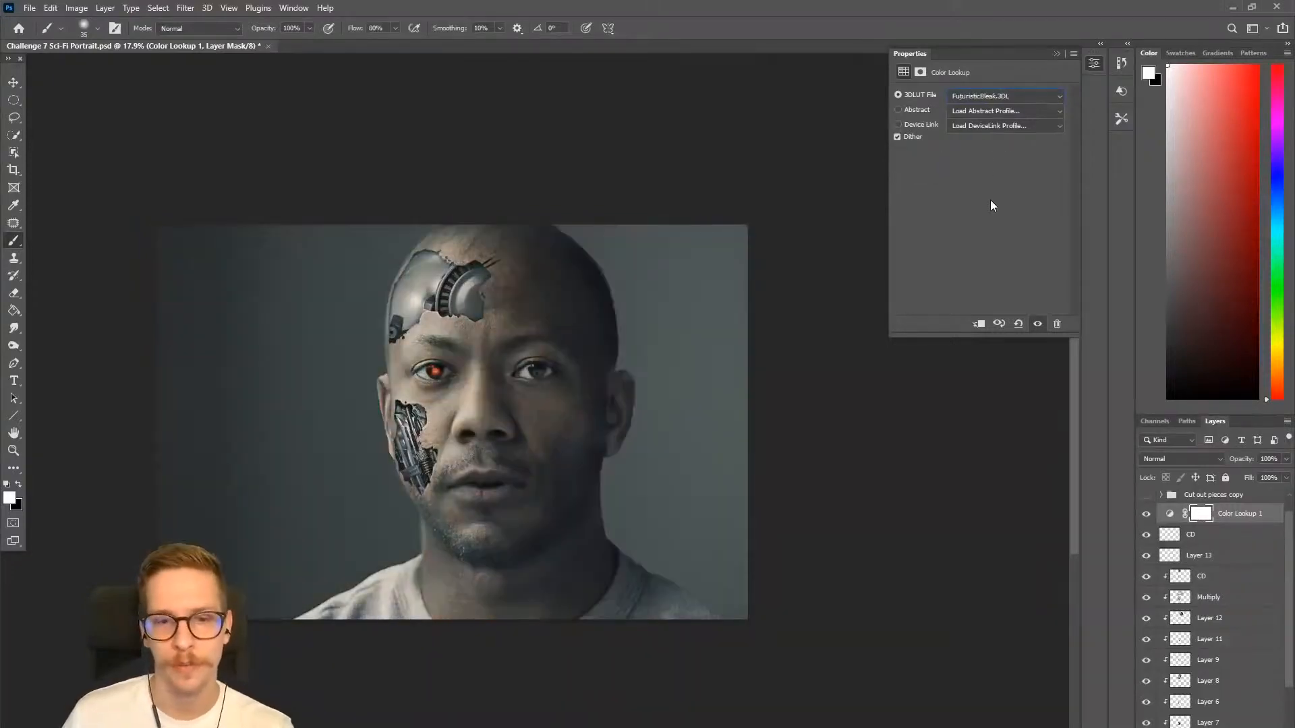
key("Down")
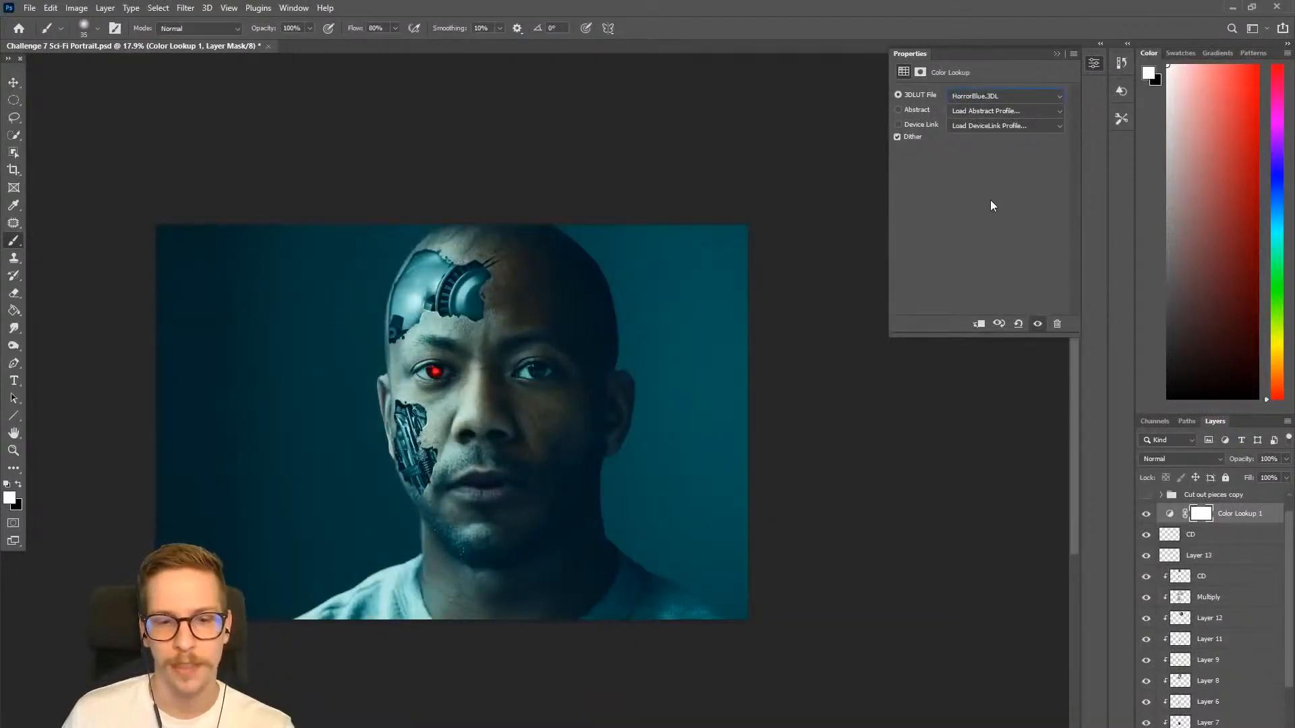
Lower the Color Lookup adjustment layer's opacity to 38%.
left_click(1220, 513)
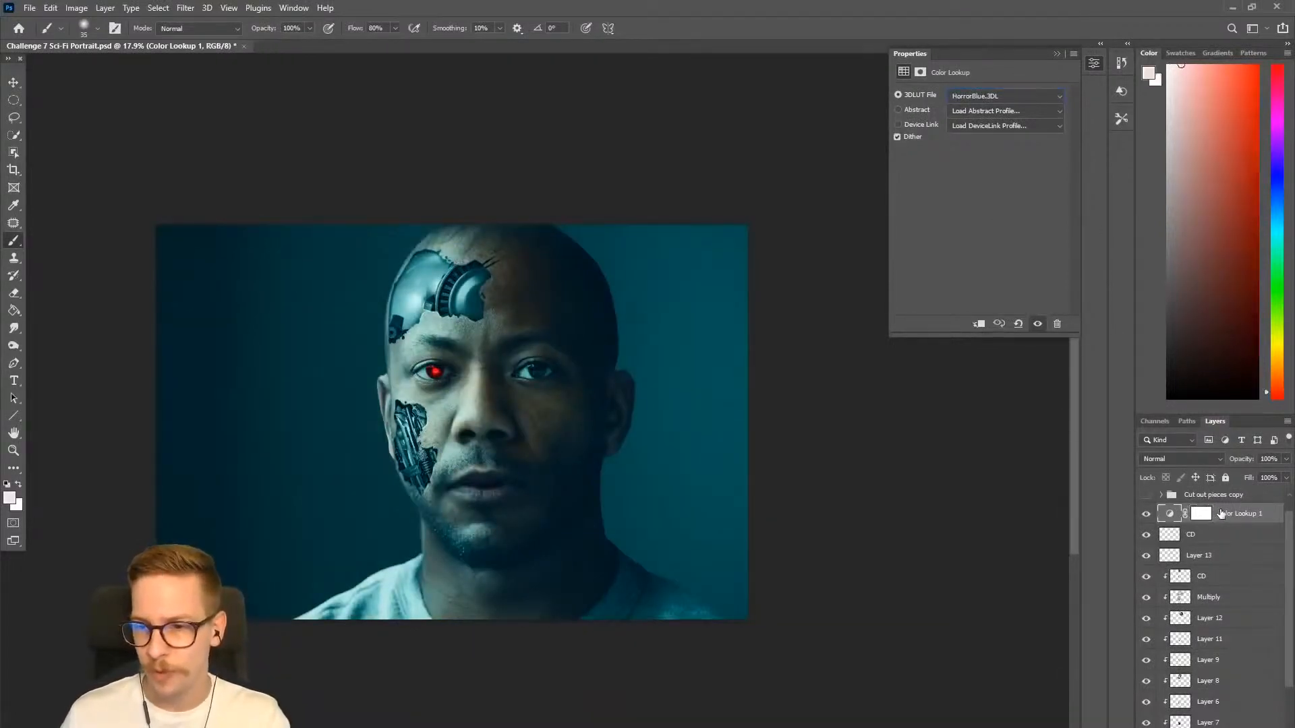
left_click(1286, 459)
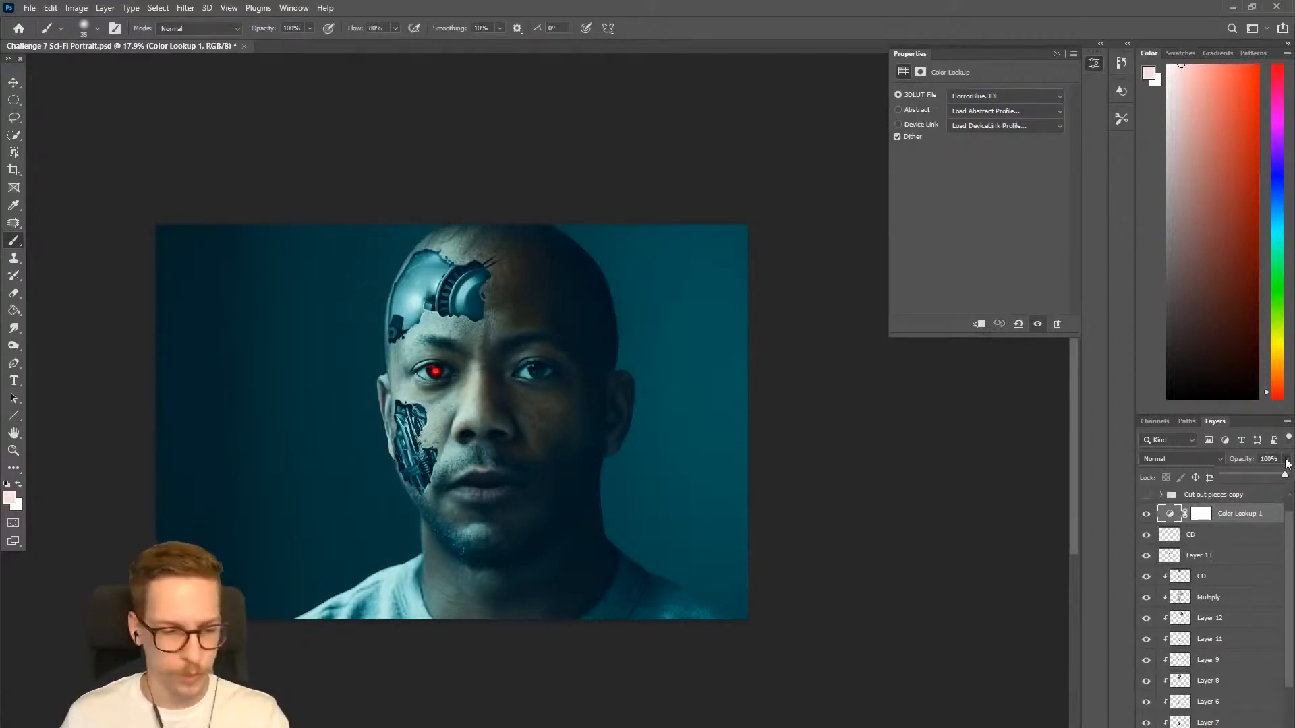
left_click_drag(1264, 475, 1240, 479)
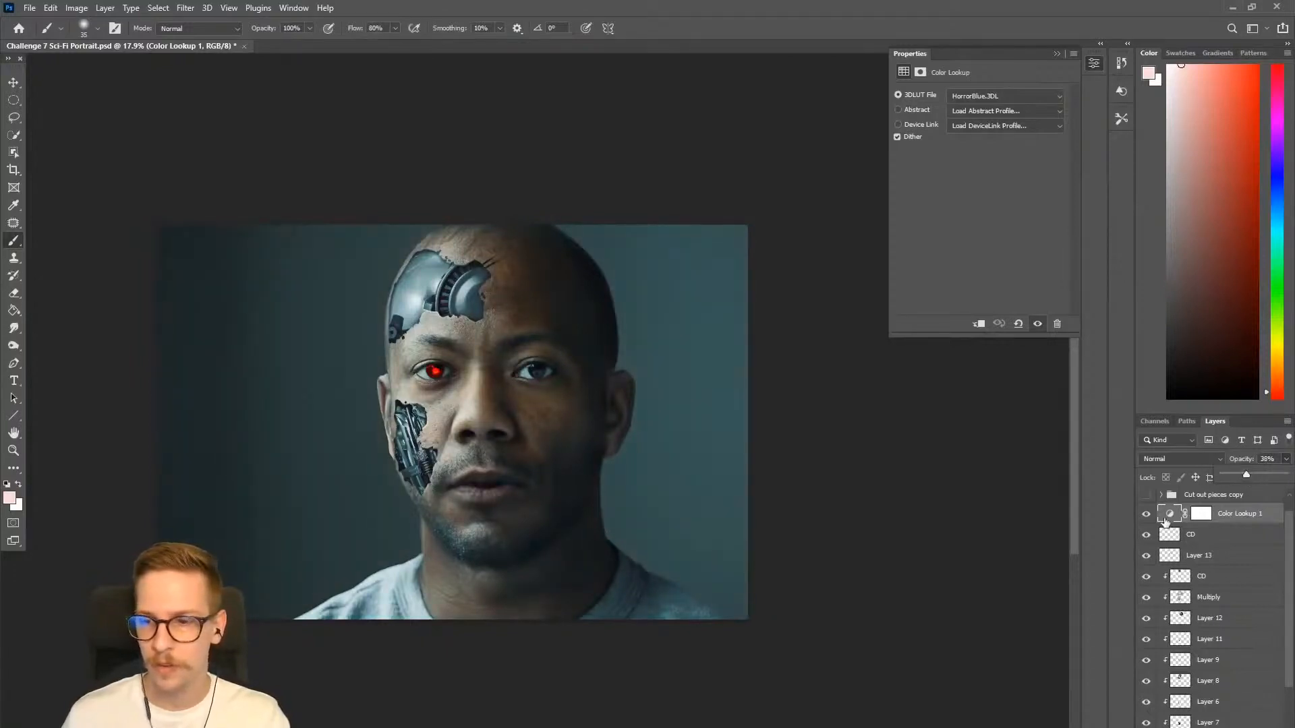
Compare the portrait with and without the Color Lookup grade, and examine the face and layer stack more closely.
left_click(1146, 515)
left_click(1145, 516)
scroll(461, 451, "up", 5)
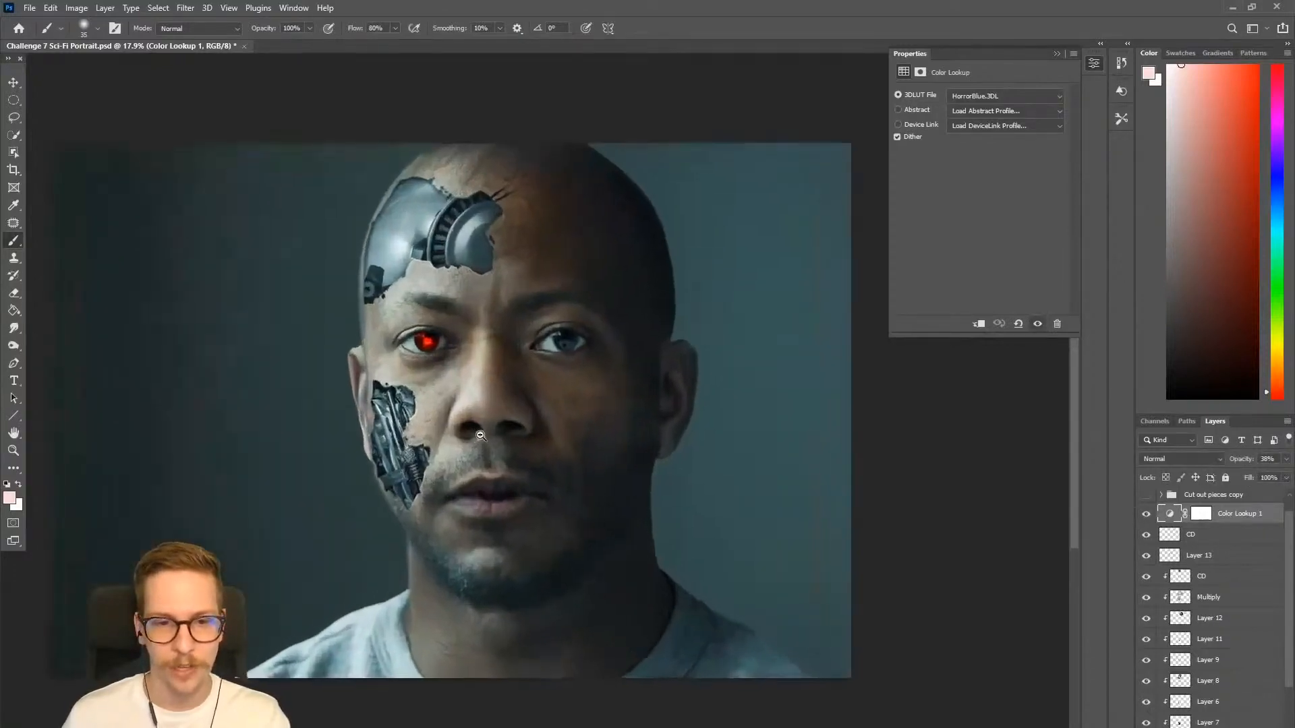
left_click_drag(473, 445, 485, 452)
scroll(1220, 536, "down", 3)
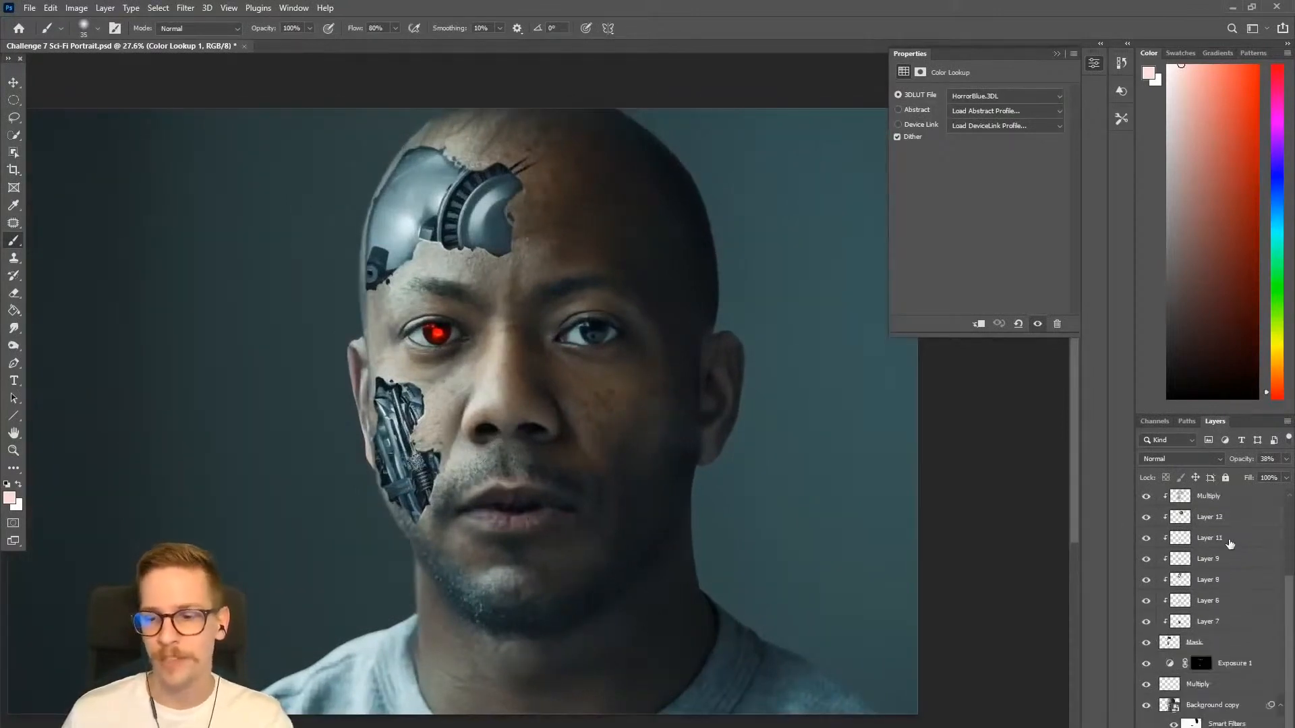
scroll(1227, 535, "up", 4)
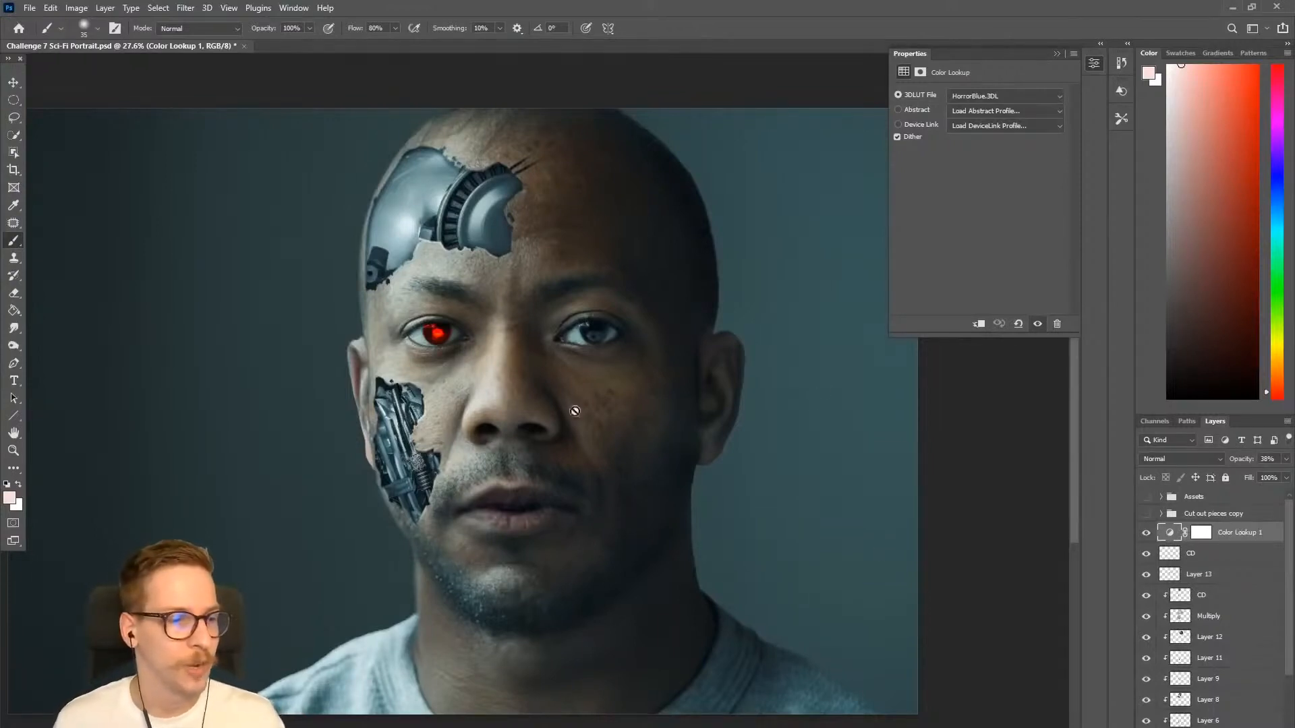
left_click_drag(725, 405, 674, 401)
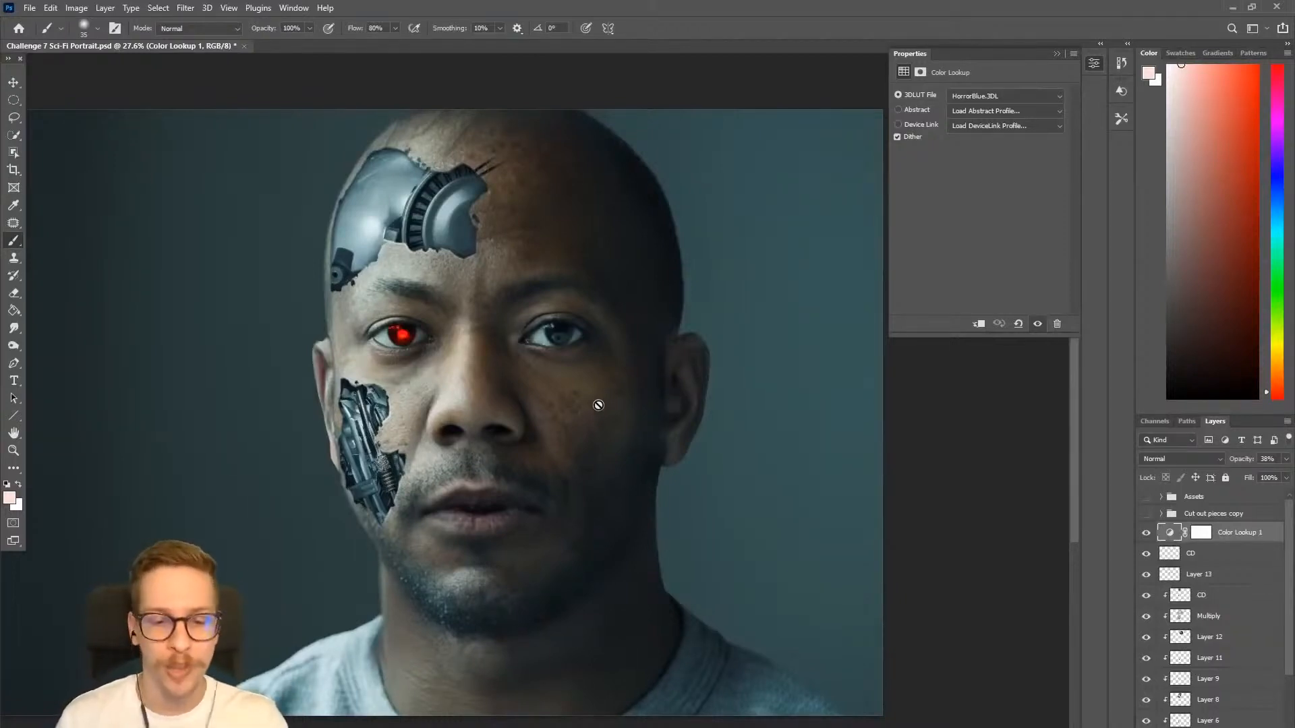
Switch to Discord and view the glowing-antler deer submission enlarged in the Adobe Photoshop server's challenge channel.
key("alt+Tab")
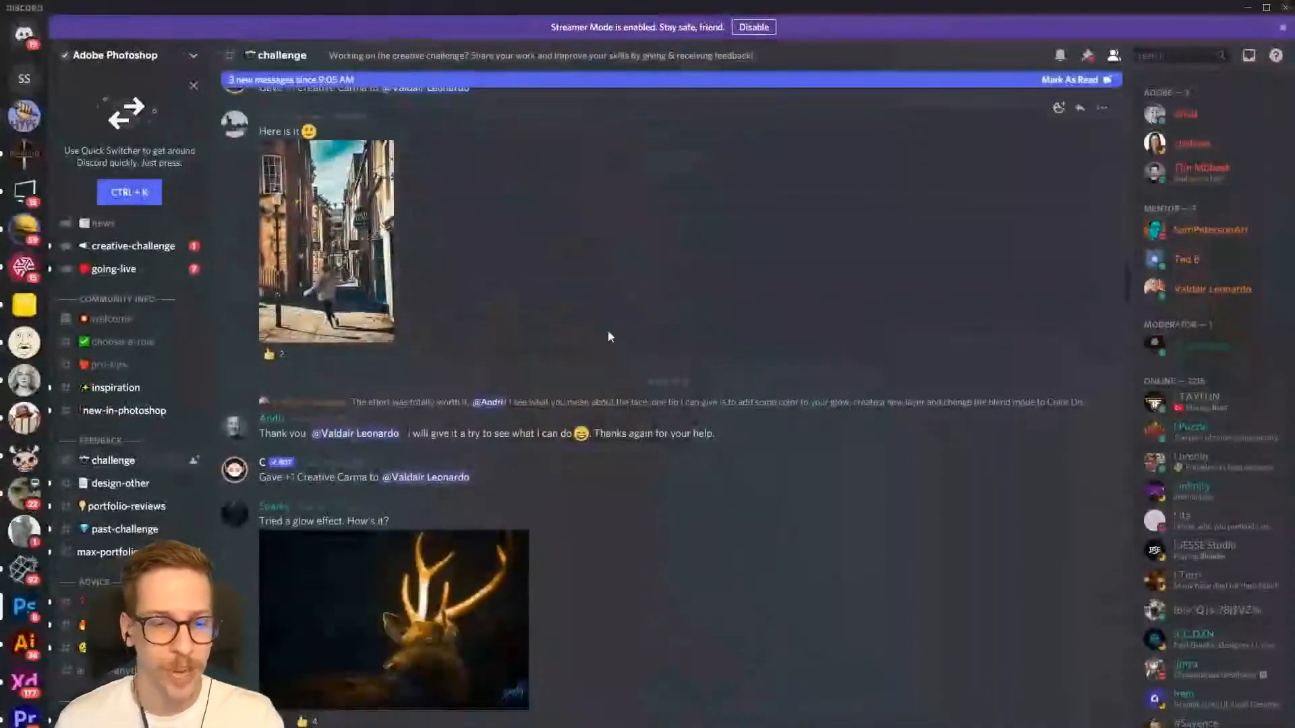
scroll(590, 473, "down", 7)
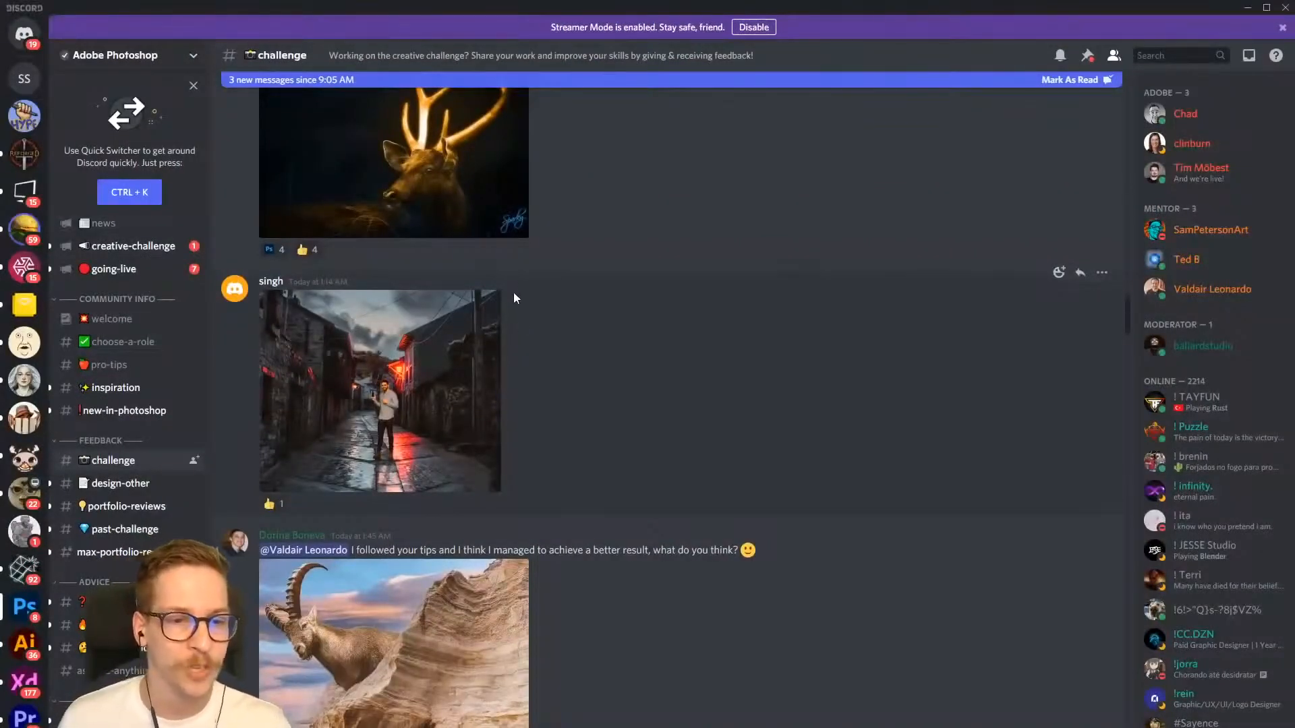
scroll(557, 375, "down", 1)
scroll(551, 364, "up", 3)
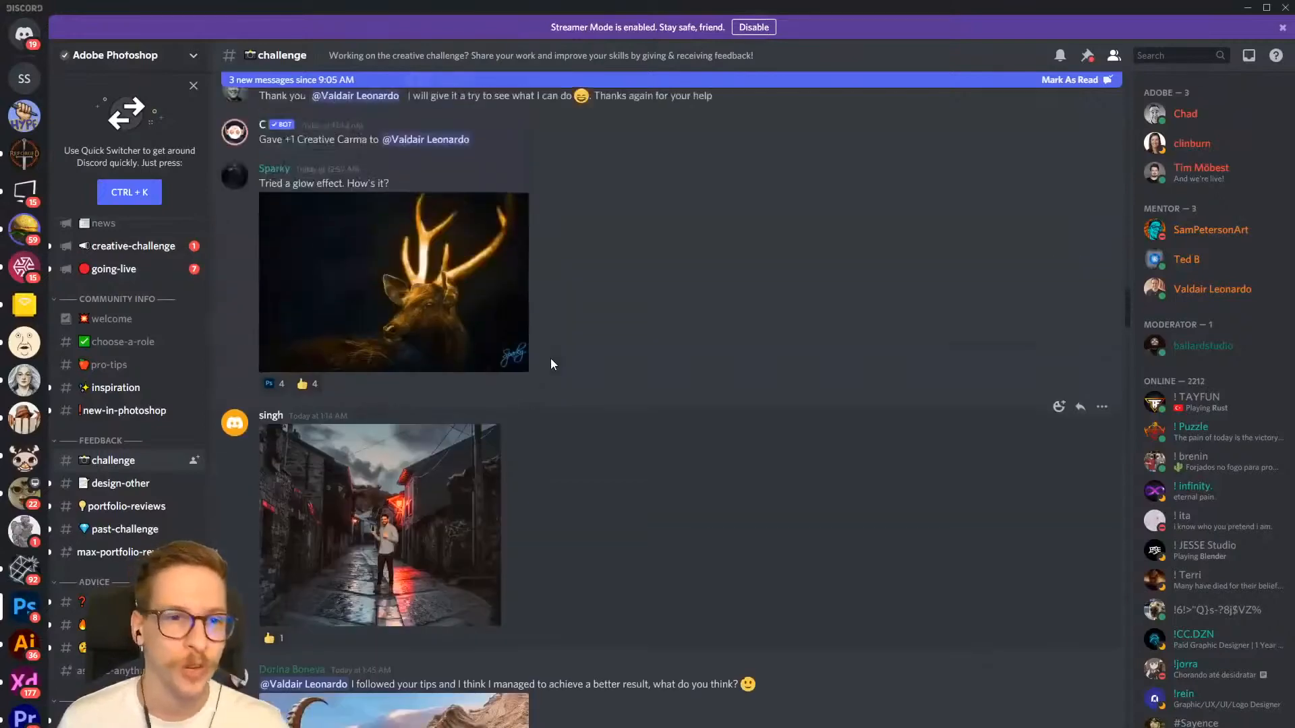
left_click(495, 268)
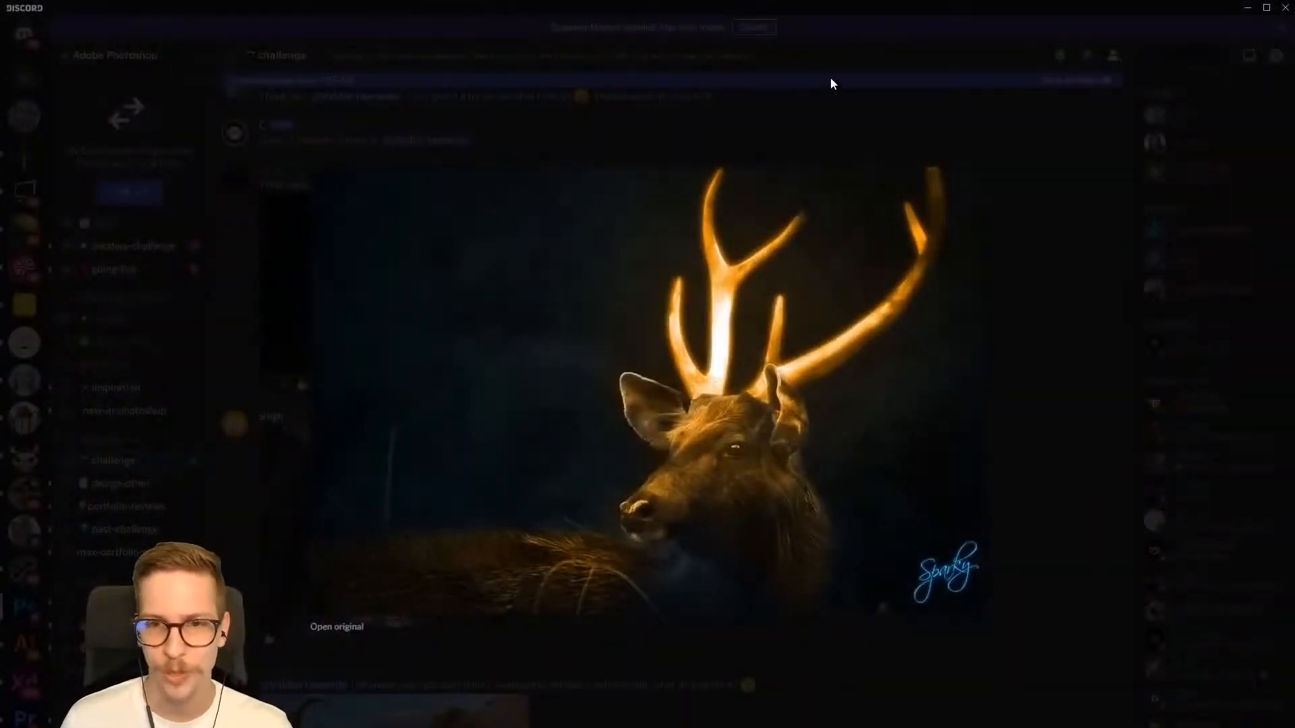
left_click(836, 108)
Browse back through older submissions and mentor feedback in the challenge channel.
scroll(661, 283, "up", 8)
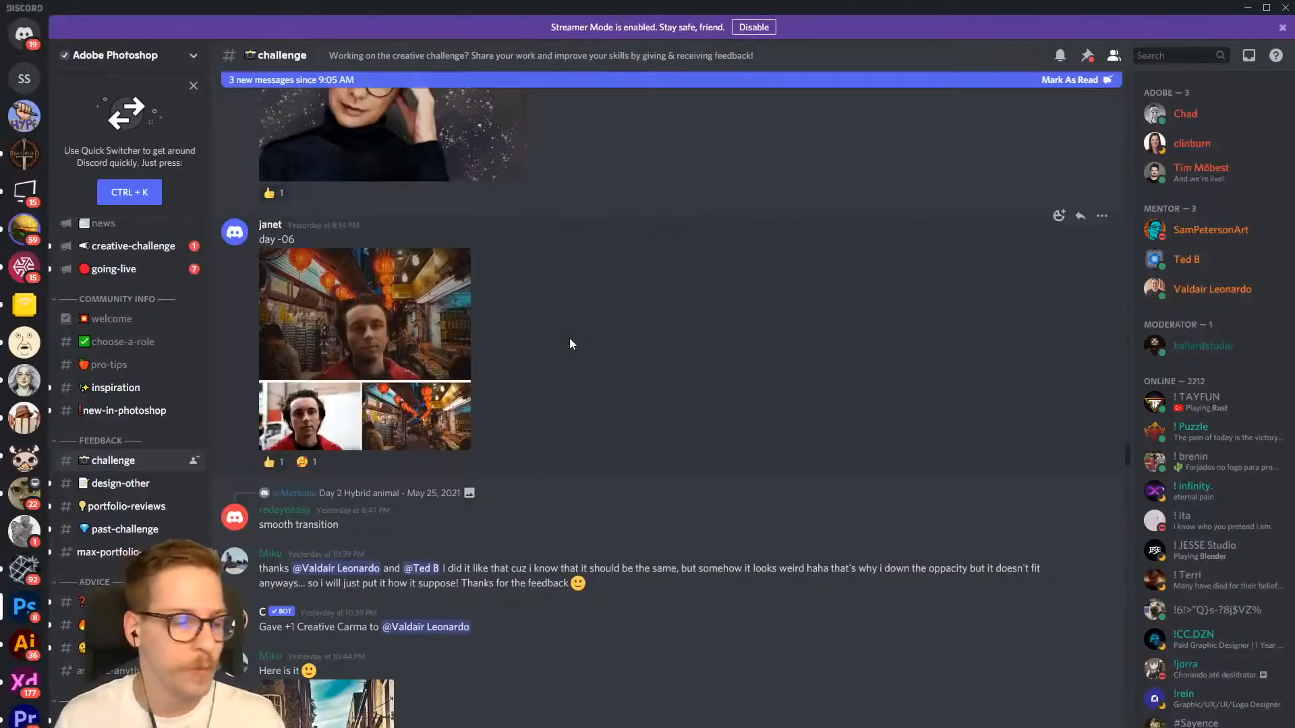
scroll(552, 359, "up", 10)
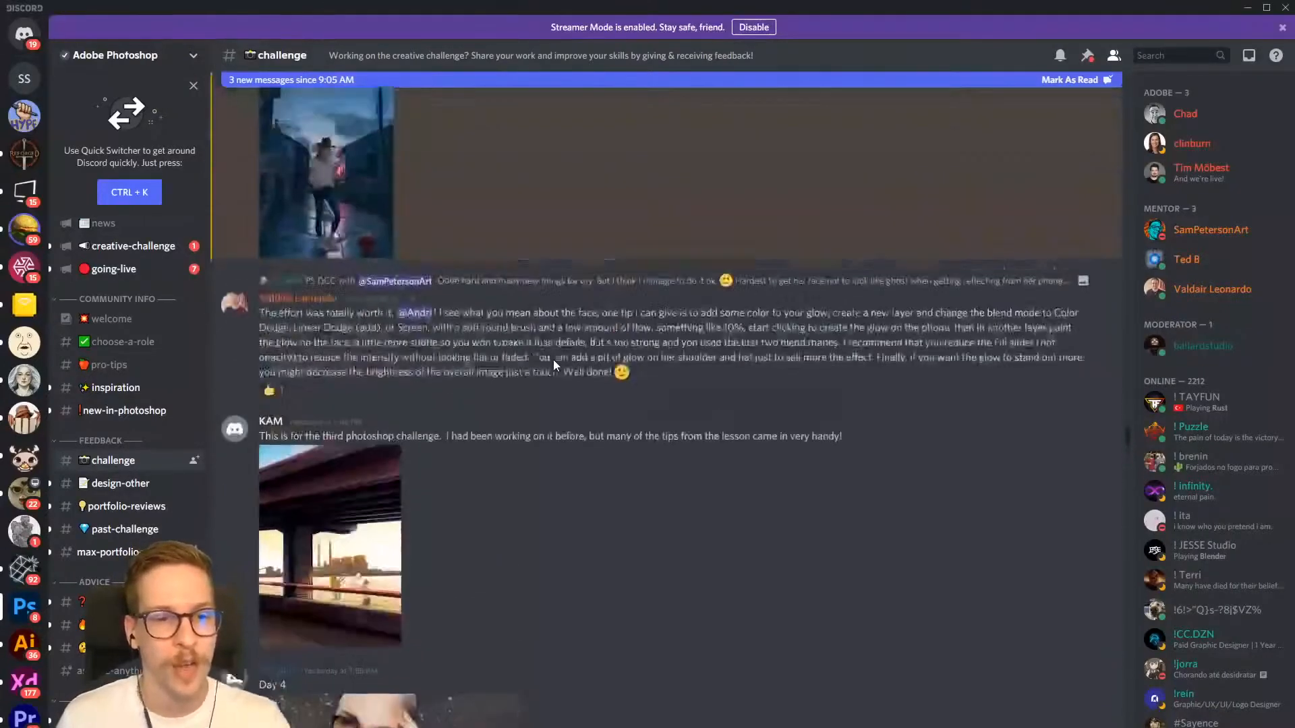
scroll(553, 361, "up", 12)
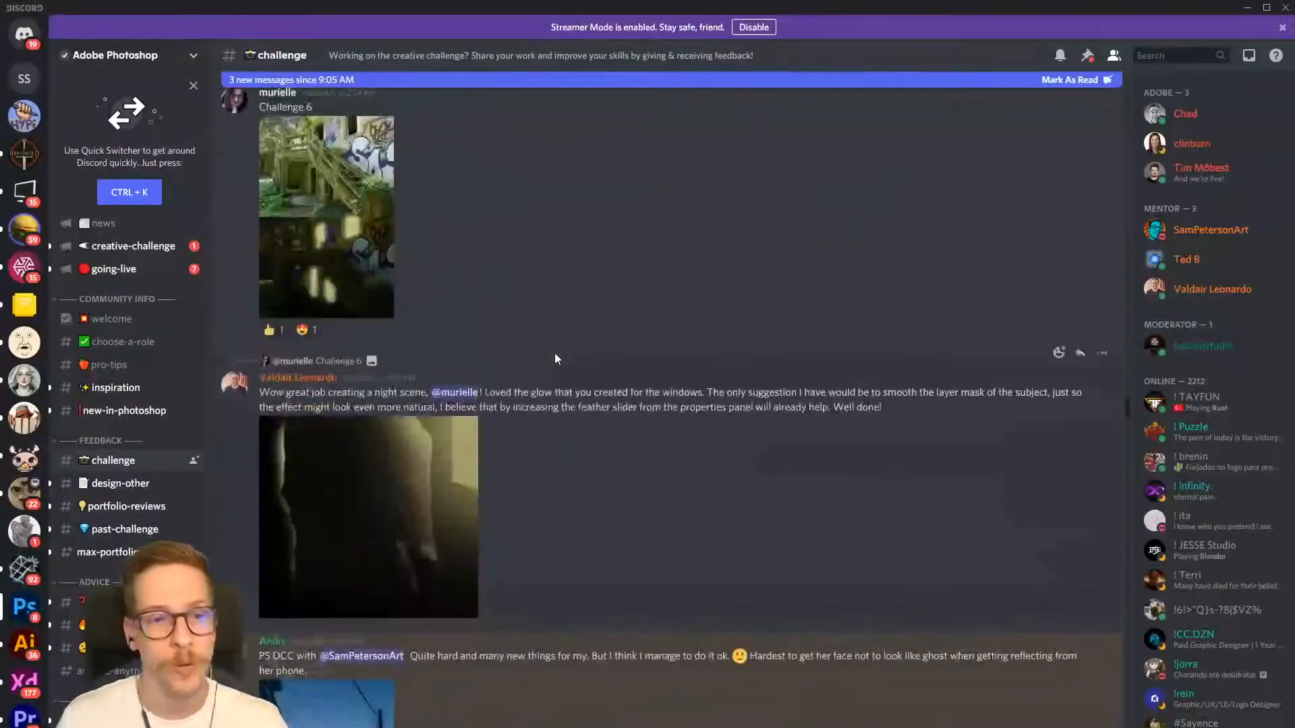
scroll(583, 362, "up", 10)
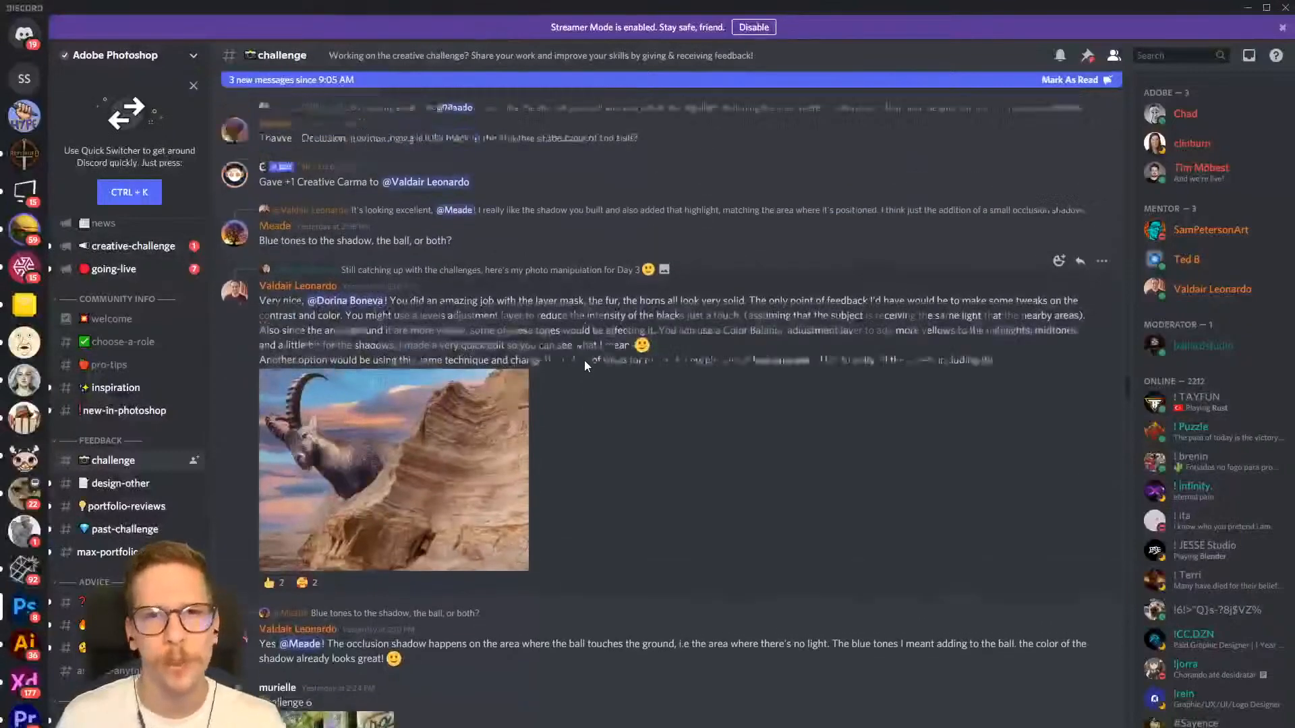
scroll(585, 367, "up", 12)
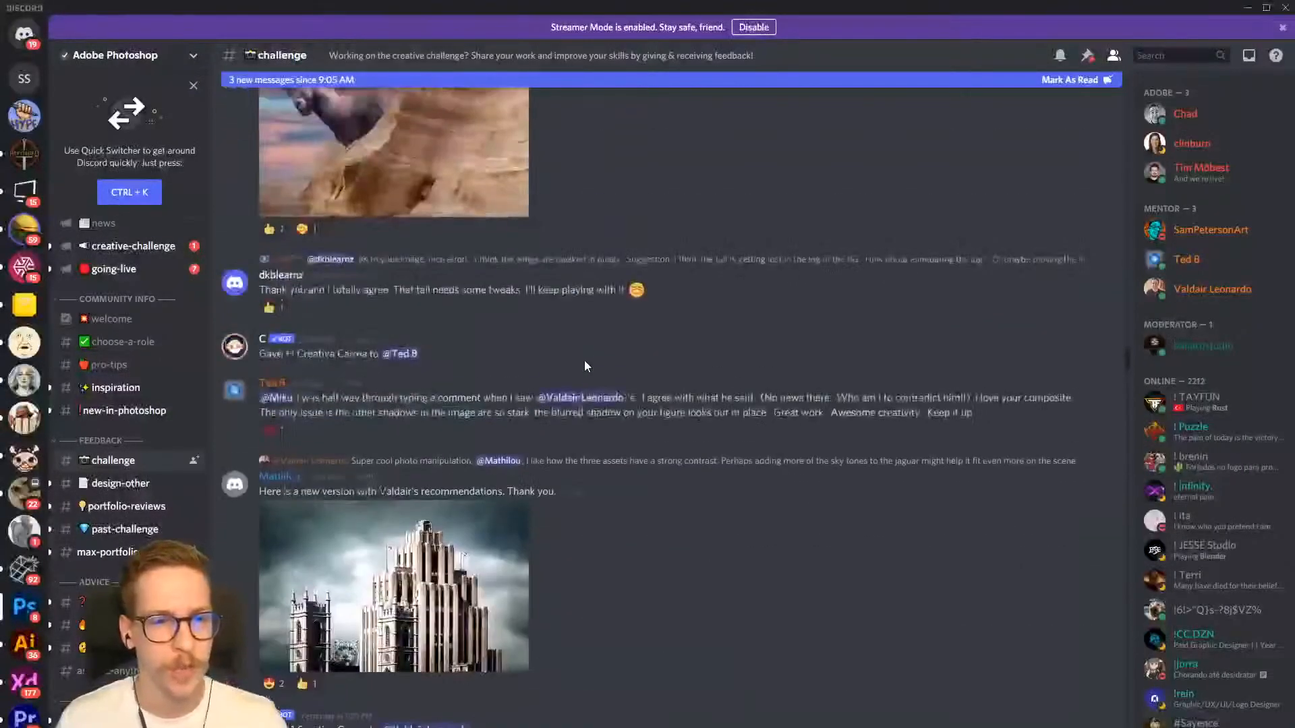
scroll(584, 360, "up", 10)
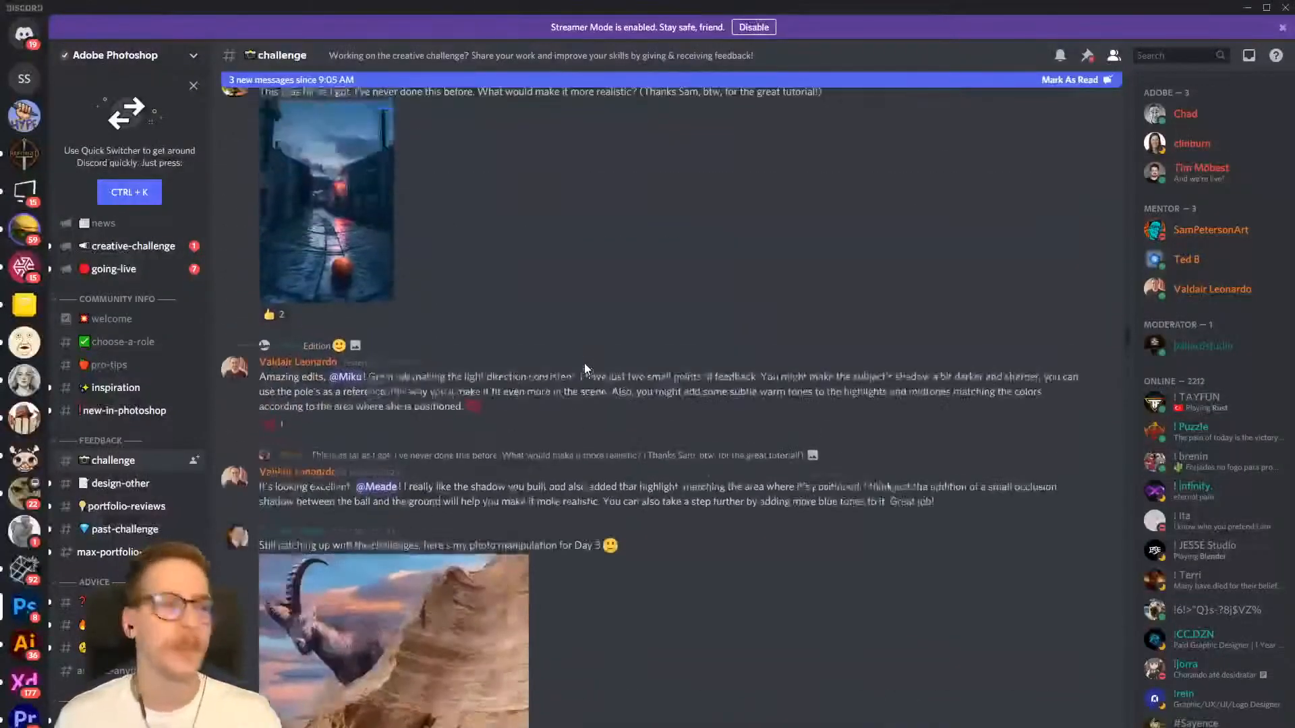